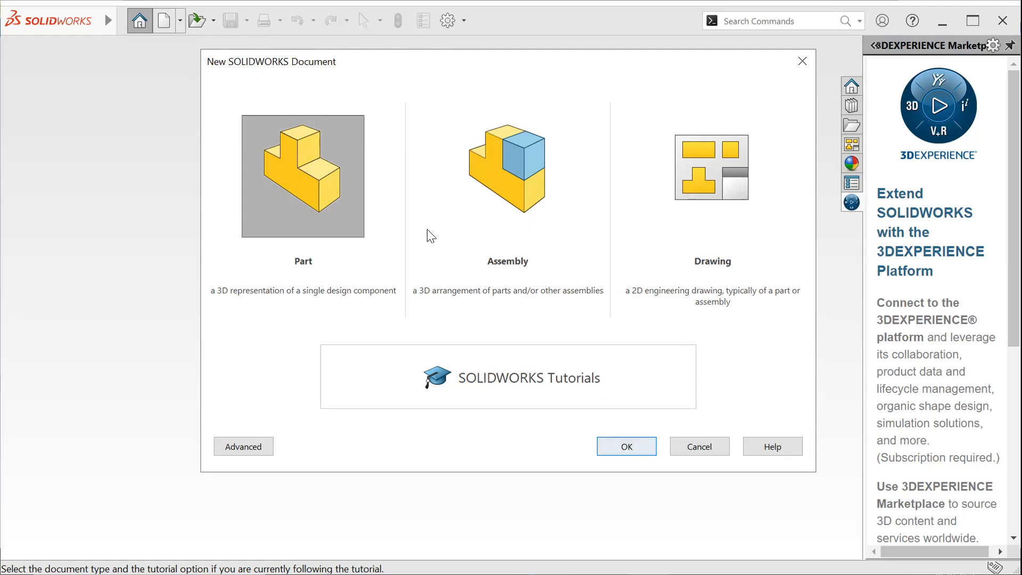
Create a new part document
{"action": "left_click", "coordinate": [637, 445]}
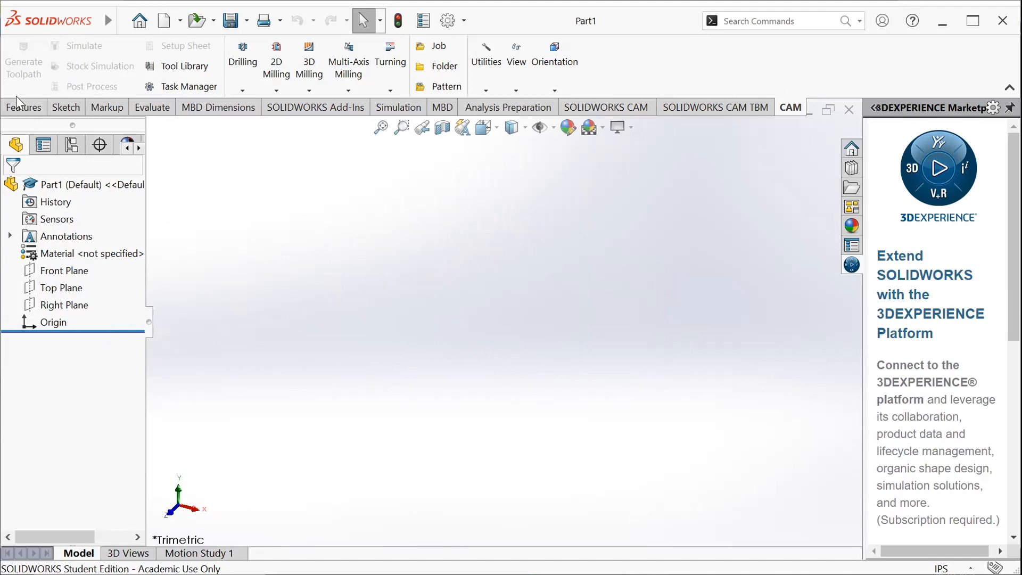
{"action": "left_click", "coordinate": [61, 108]}
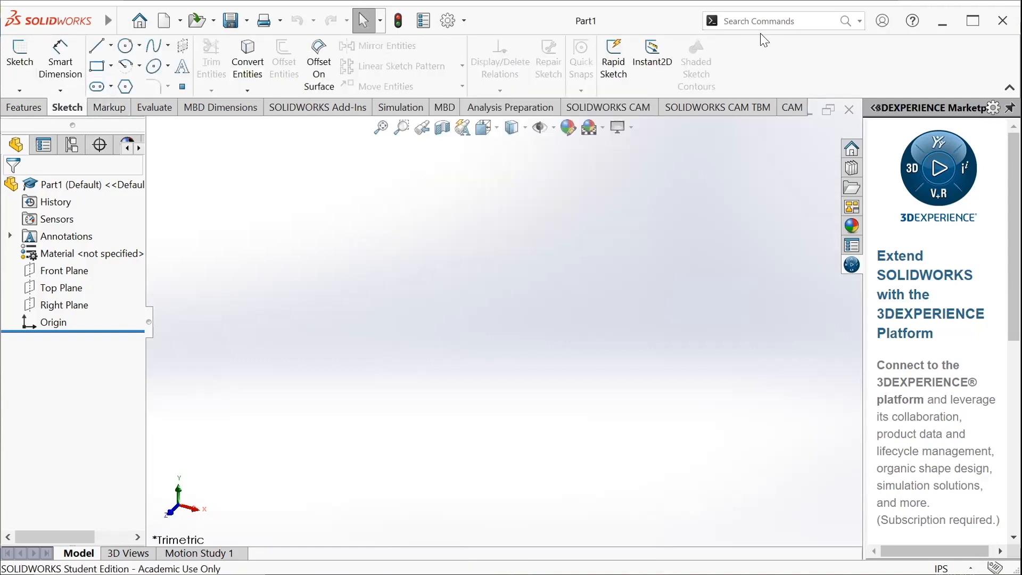
{"action": "left_click", "coordinate": [29, 108]}
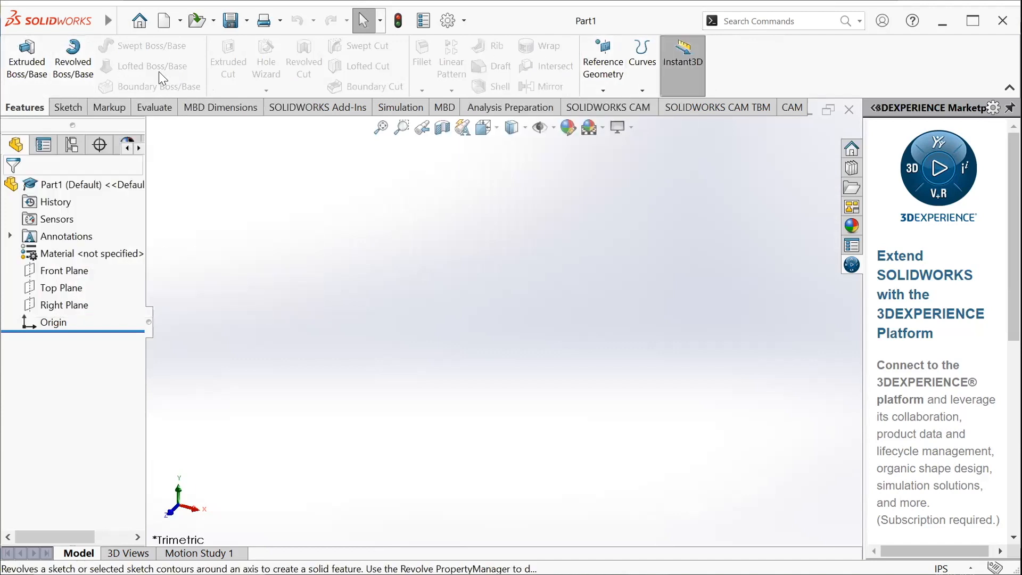
{"action": "left_click", "coordinate": [68, 108]}
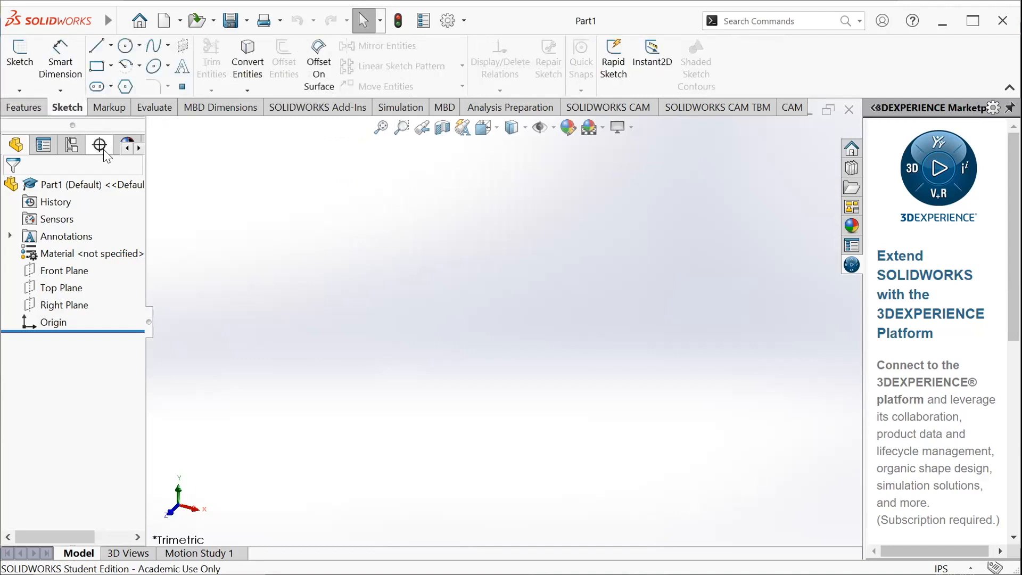
{"action": "left_click", "coordinate": [22, 107]}
Start a new sketch on the Front Plane
{"action": "left_click", "coordinate": [69, 109]}
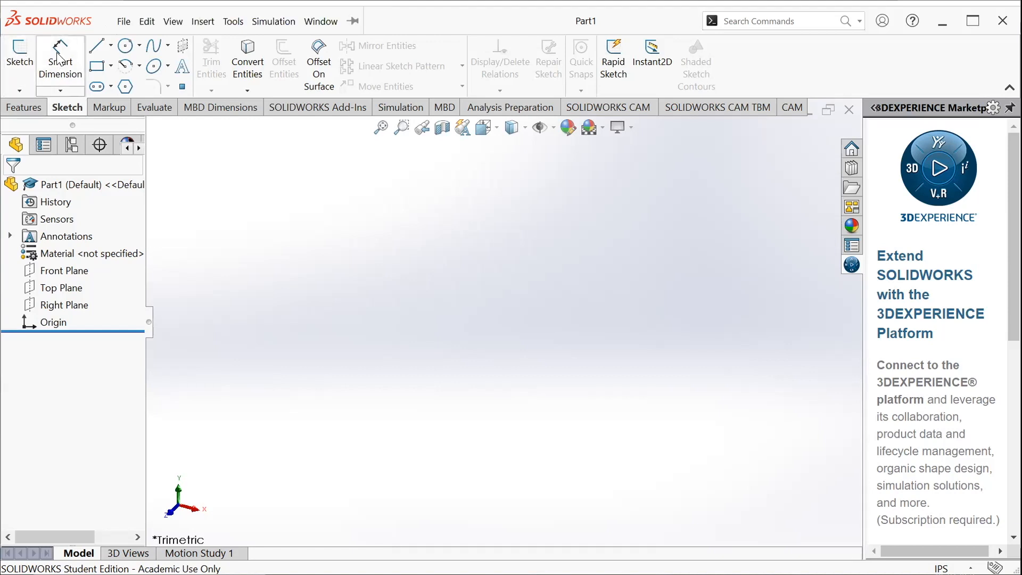
{"action": "left_click", "coordinate": [22, 59]}
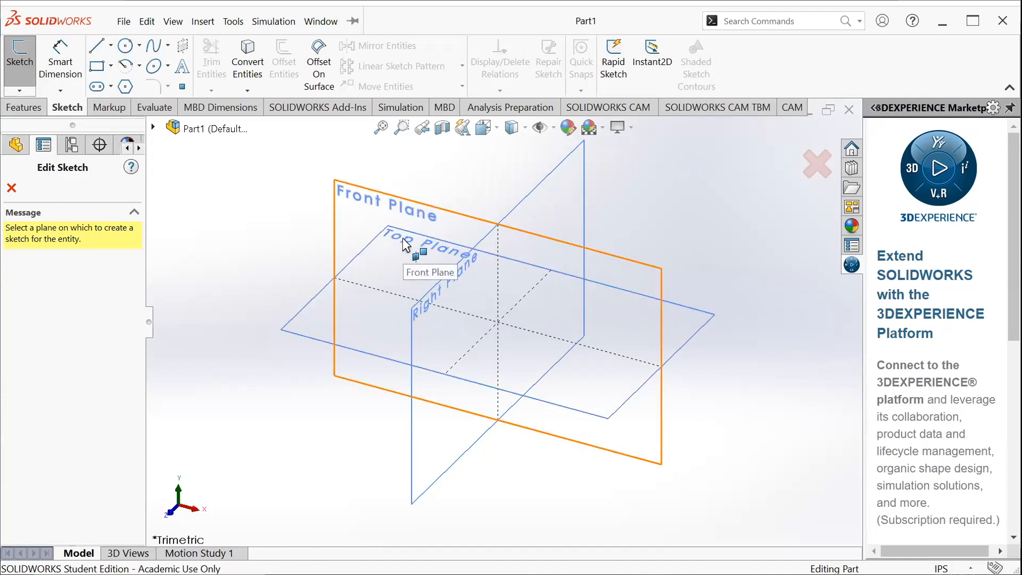
{"action": "left_click", "coordinate": [384, 216]}
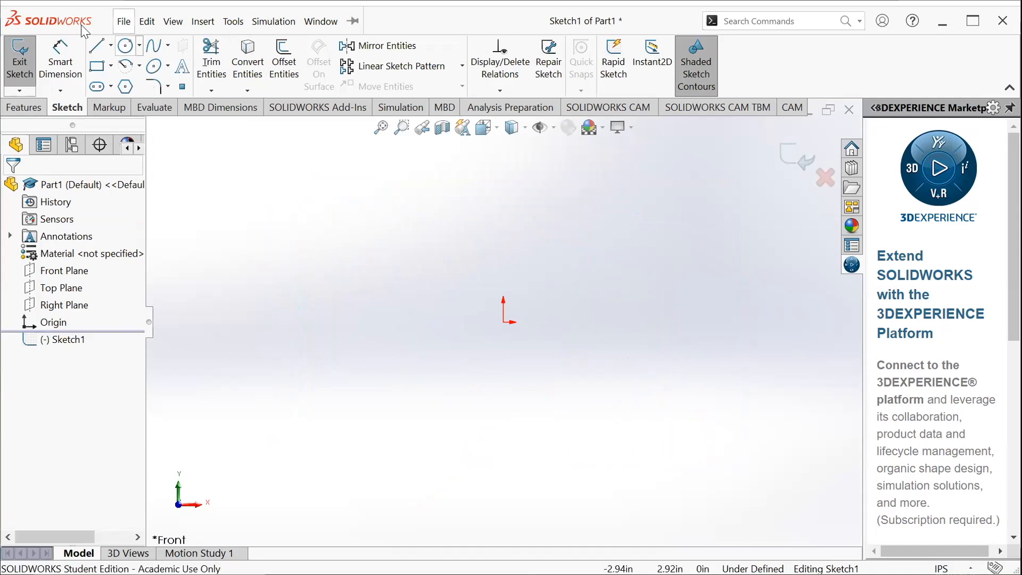
{"action": "left_click", "coordinate": [124, 22]}
{"action": "left_click", "coordinate": [681, 230]}
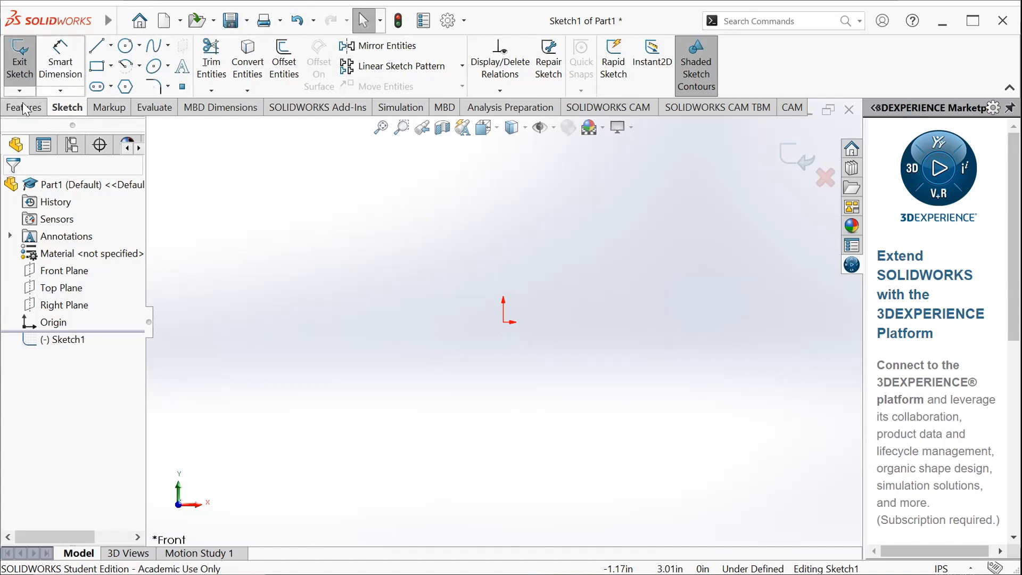
Sketch a corner rectangle about 3.16 in wide and 1.82 in high, with its lower-left corner at the origin
{"action": "left_click", "coordinate": [100, 70]}
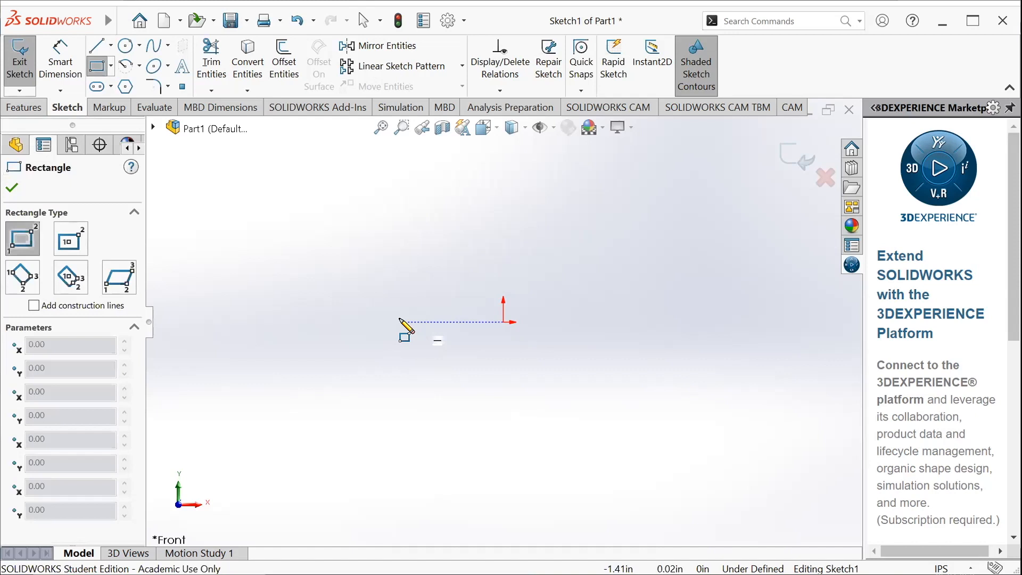
{"action": "left_click", "coordinate": [503, 322]}
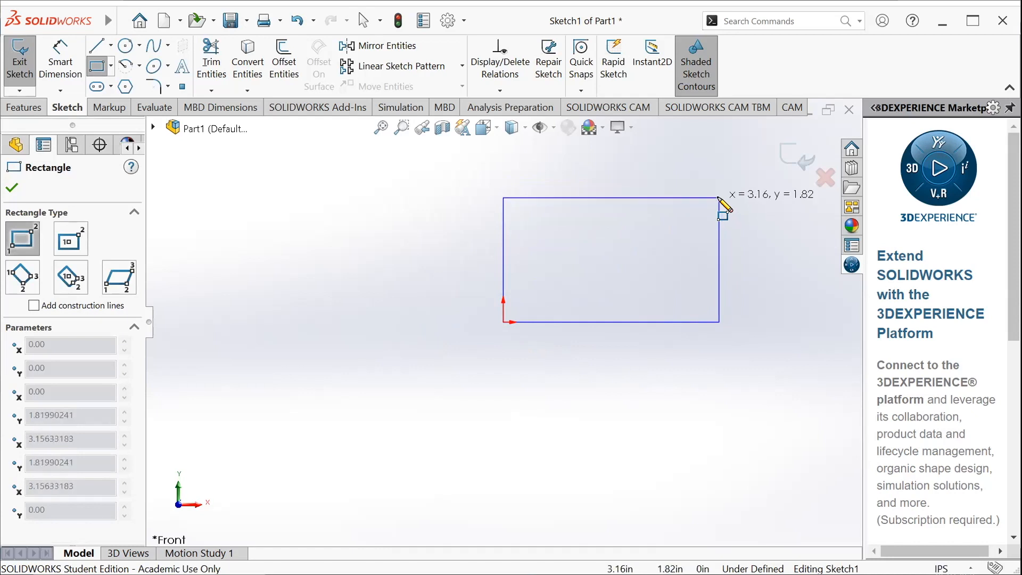
{"action": "left_click", "coordinate": [720, 198]}
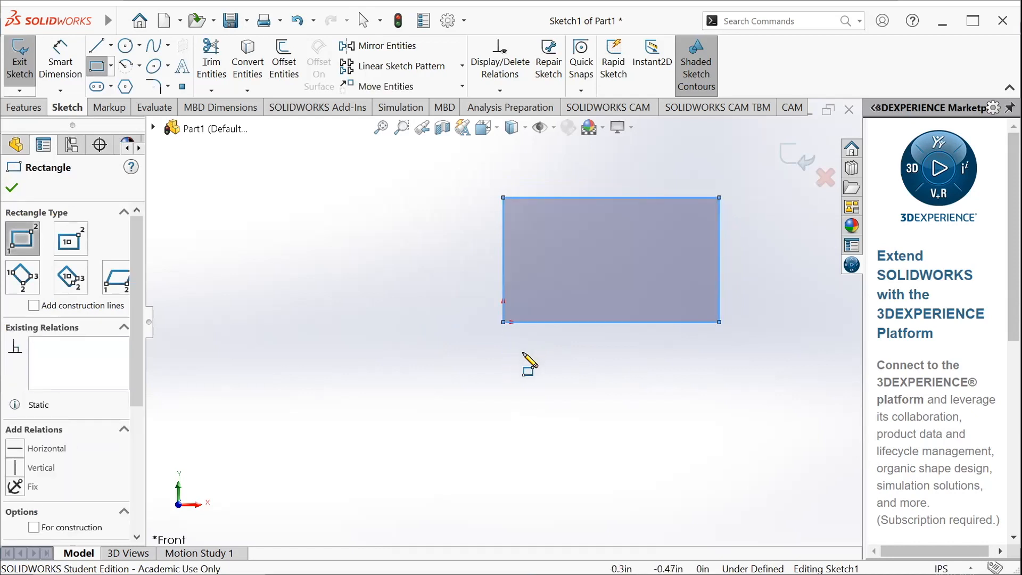
{"action": "key", "text": "Escape"}
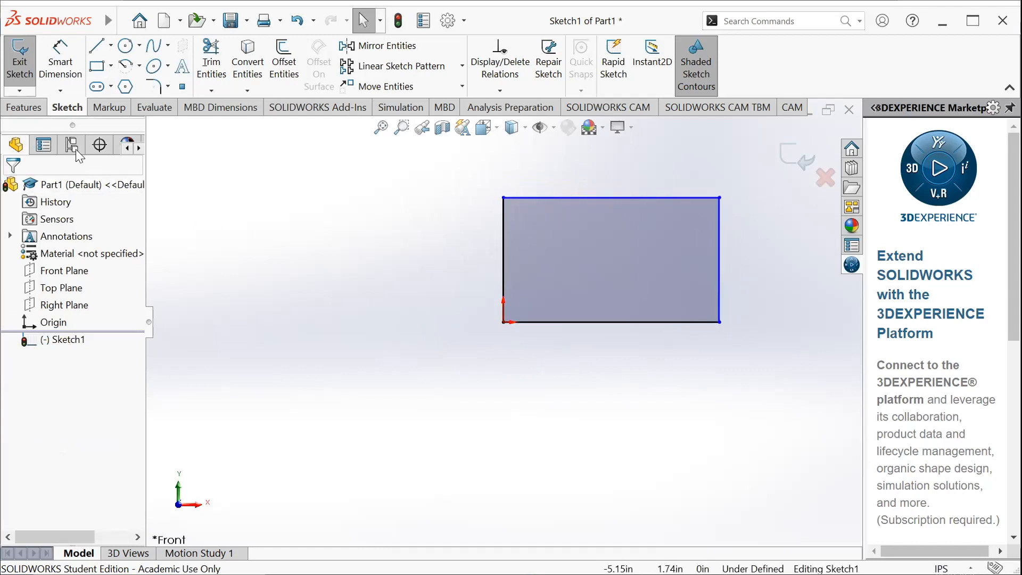
Dimension the rectangle's left vertical edge and set its height to 1 in
{"action": "left_click", "coordinate": [63, 79]}
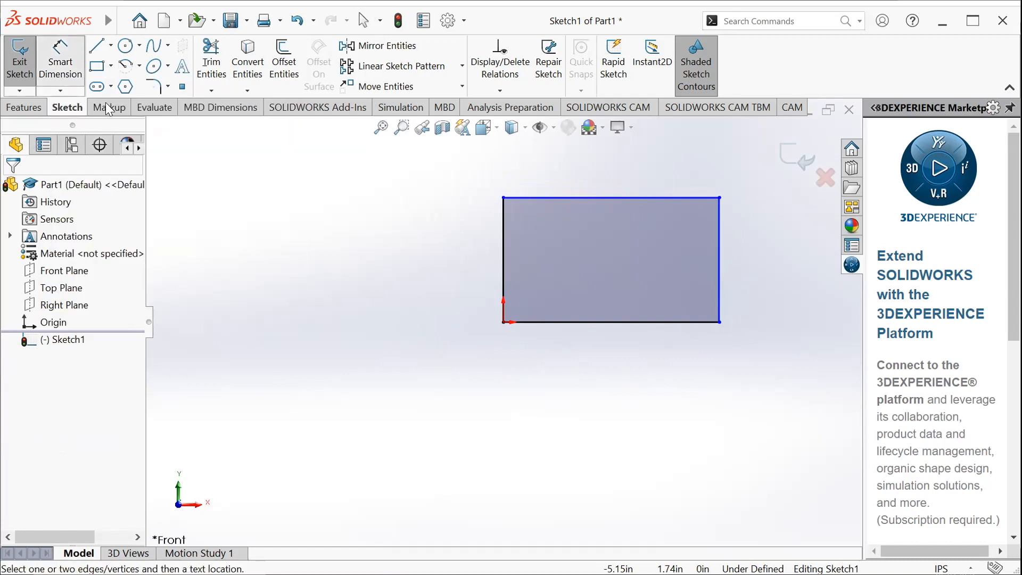
{"action": "left_click", "coordinate": [503, 228]}
{"action": "left_click", "coordinate": [414, 305]}
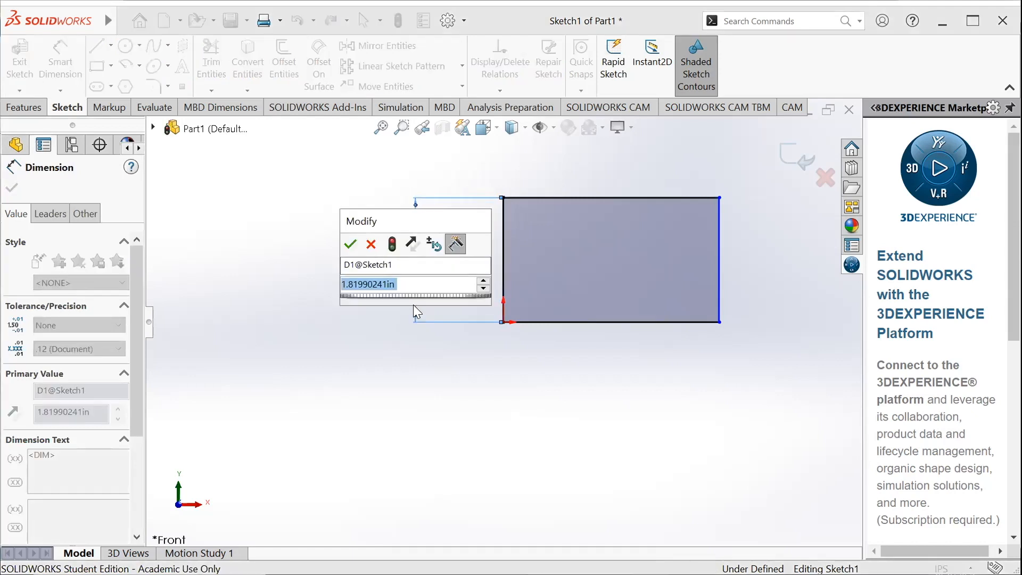
{"action": "type", "text": "1"}
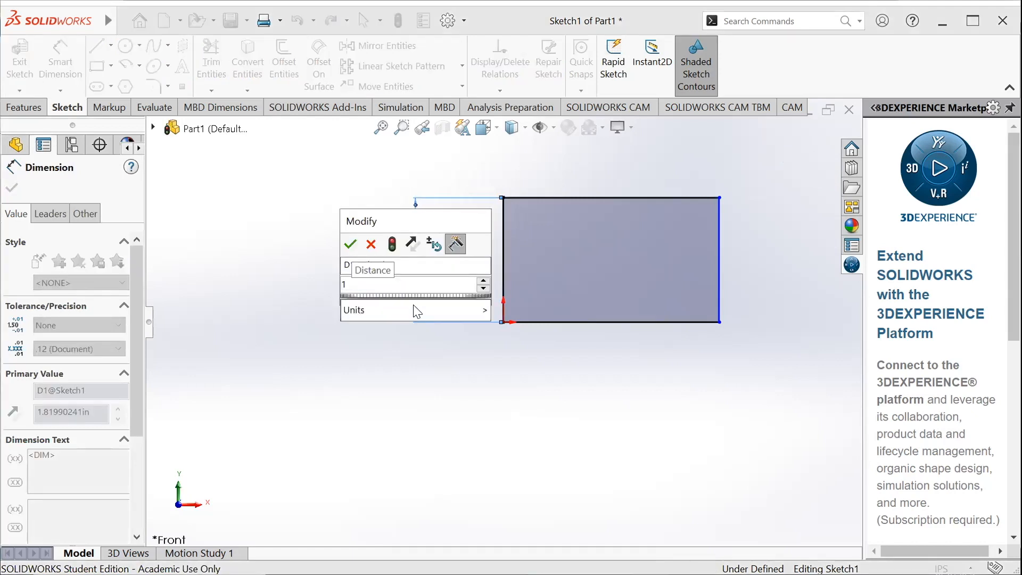
{"action": "key", "text": "Return"}
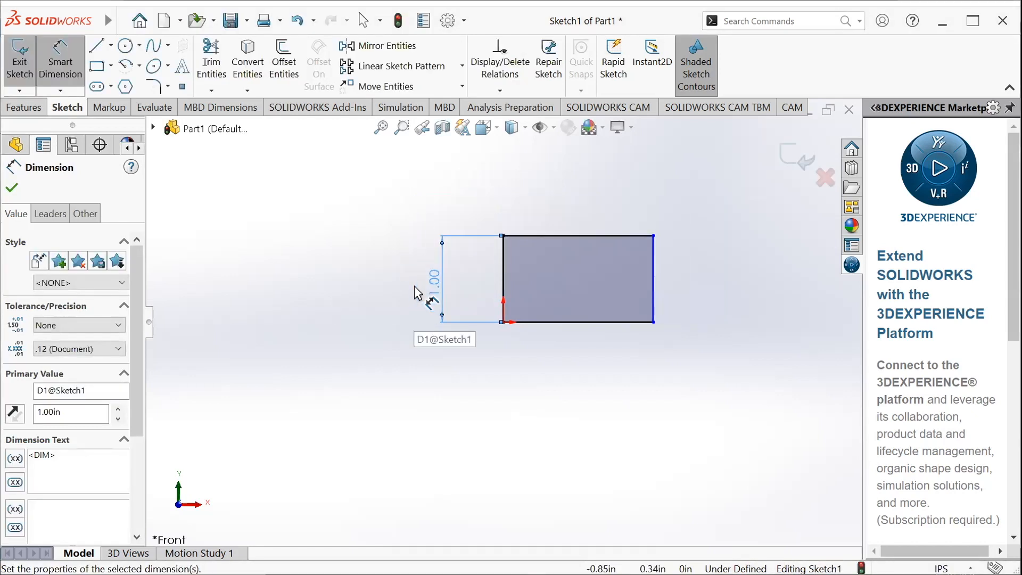
Dimension the distance between the rectangle's two vertical edges and set it to 2 in
{"action": "scroll", "coordinate": [596, 229], "scroll_direction": "down", "scroll_amount": 1}
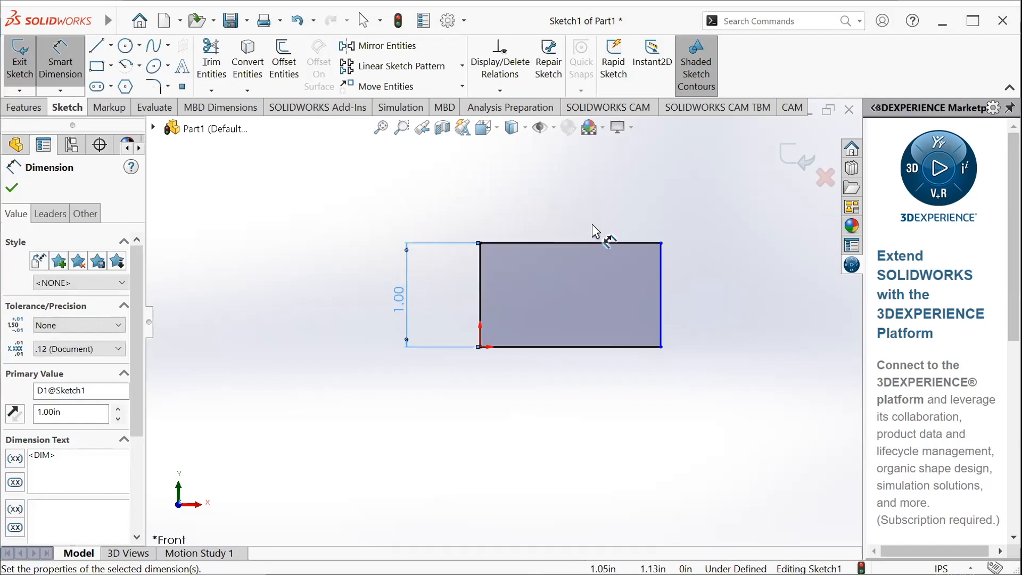
{"action": "left_click", "coordinate": [502, 240]}
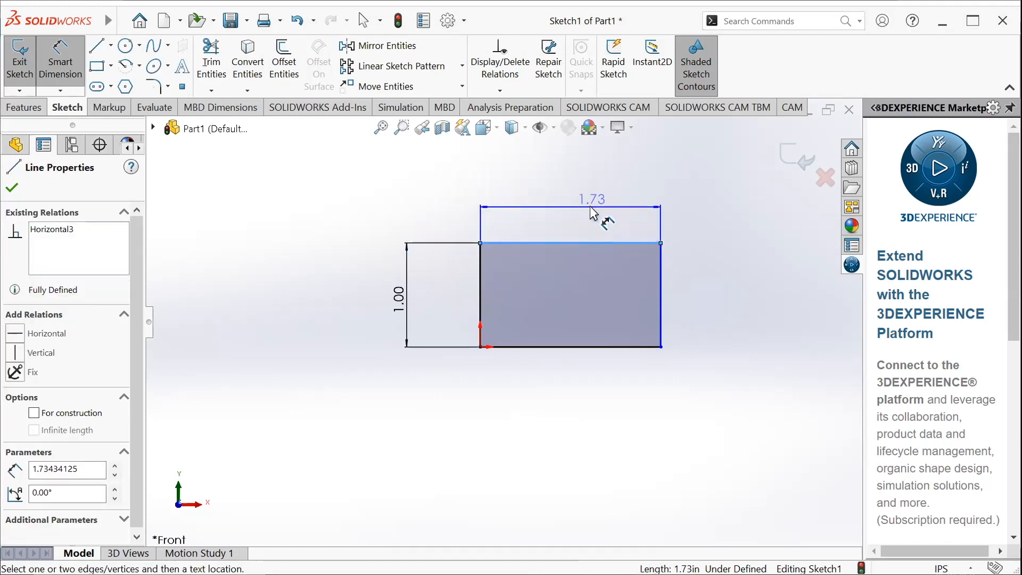
{"action": "key", "text": "Escape"}
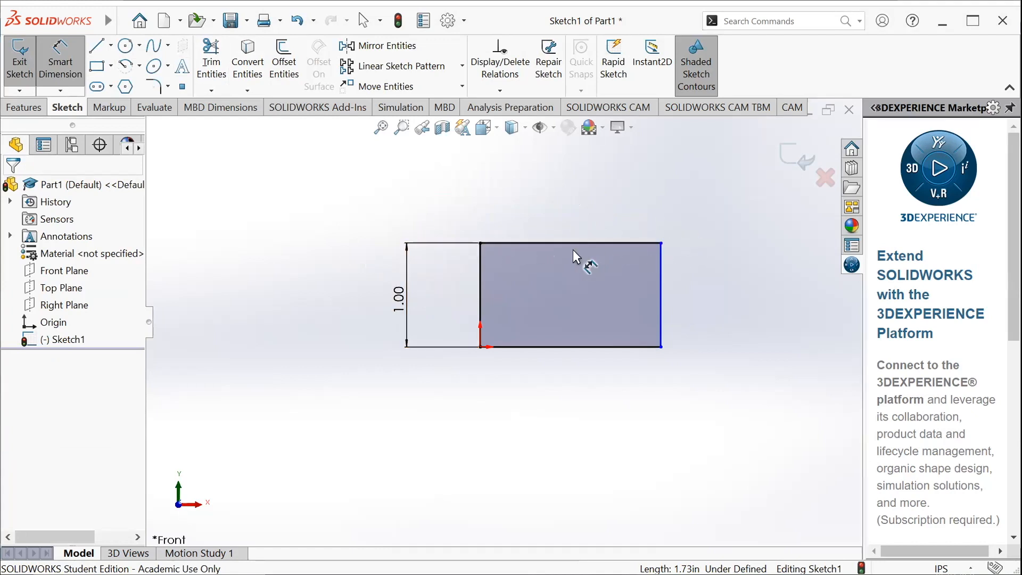
{"action": "left_click", "coordinate": [479, 271]}
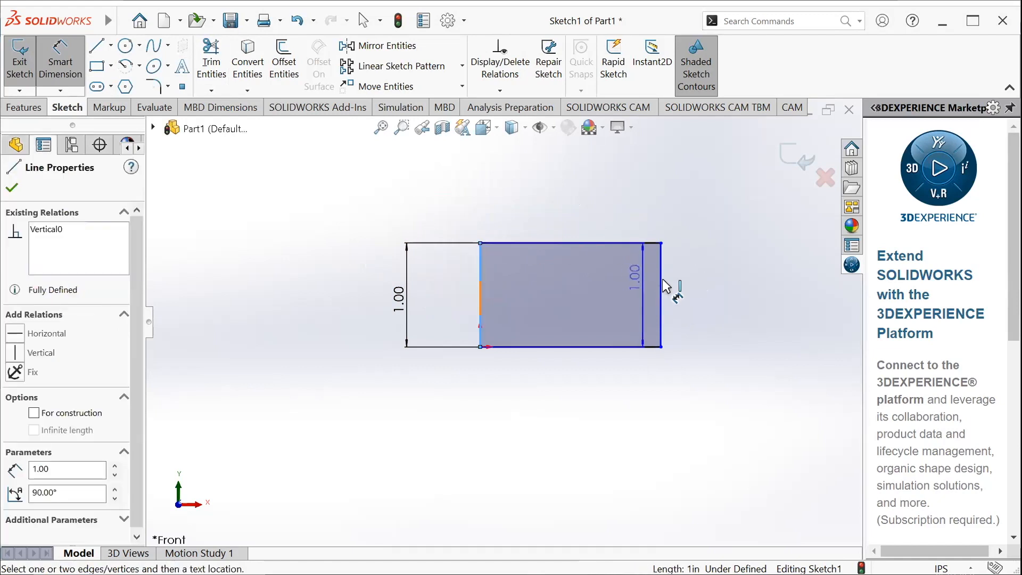
{"action": "left_click", "coordinate": [661, 280]}
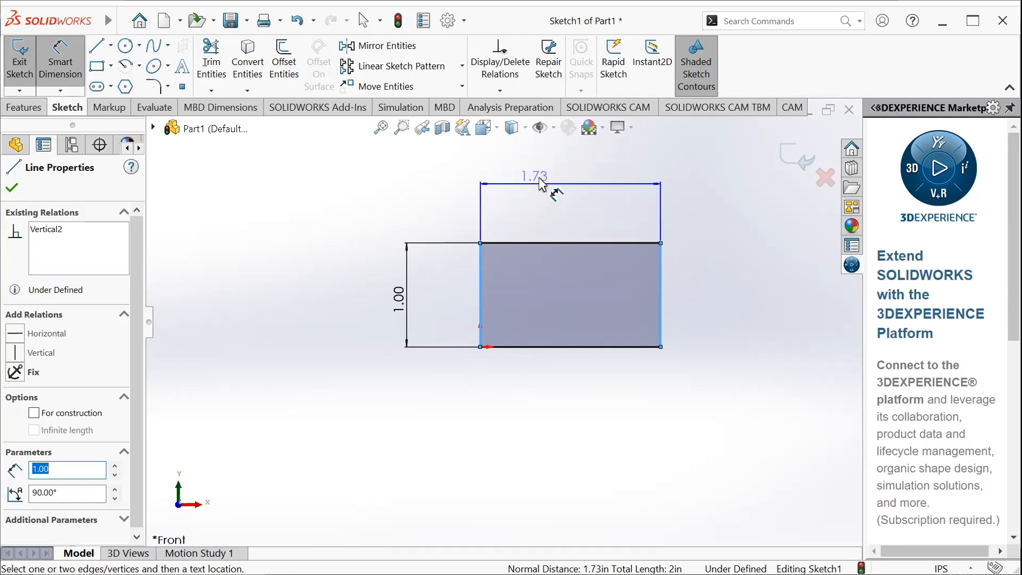
{"action": "left_click", "coordinate": [565, 208]}
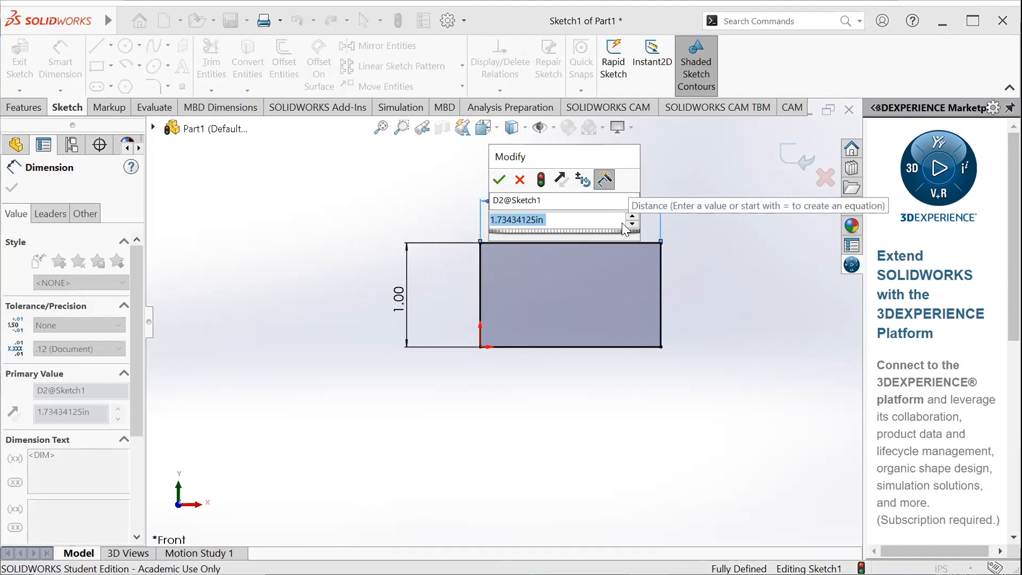
{"action": "type", "text": "2"}
{"action": "key", "text": "Return"}
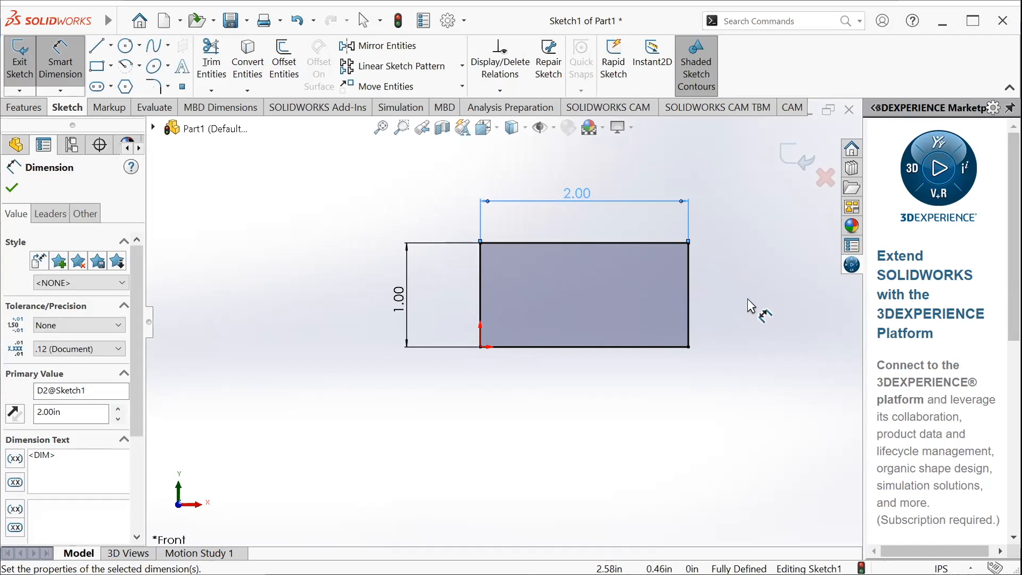
{"action": "key", "text": "Escape"}
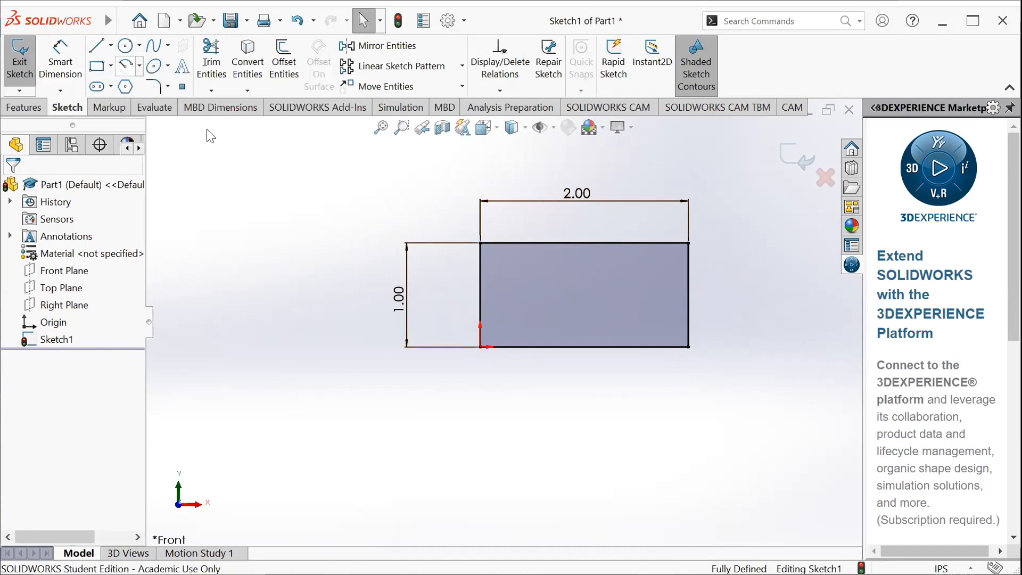
Sketch a separate slanted line about 1.67 in long to the upper left of the rectangle
{"action": "left_click", "coordinate": [96, 46]}
{"action": "left_click_drag", "start_coordinate": [245, 264], "coordinate": [403, 194]}
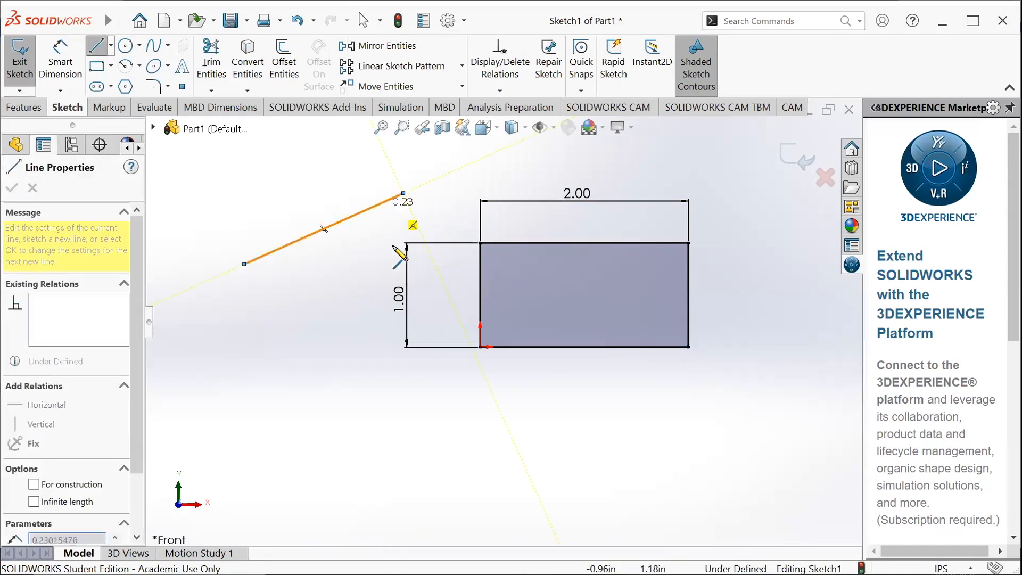
{"action": "key", "text": "Escape"}
{"action": "key", "text": "Escape"}
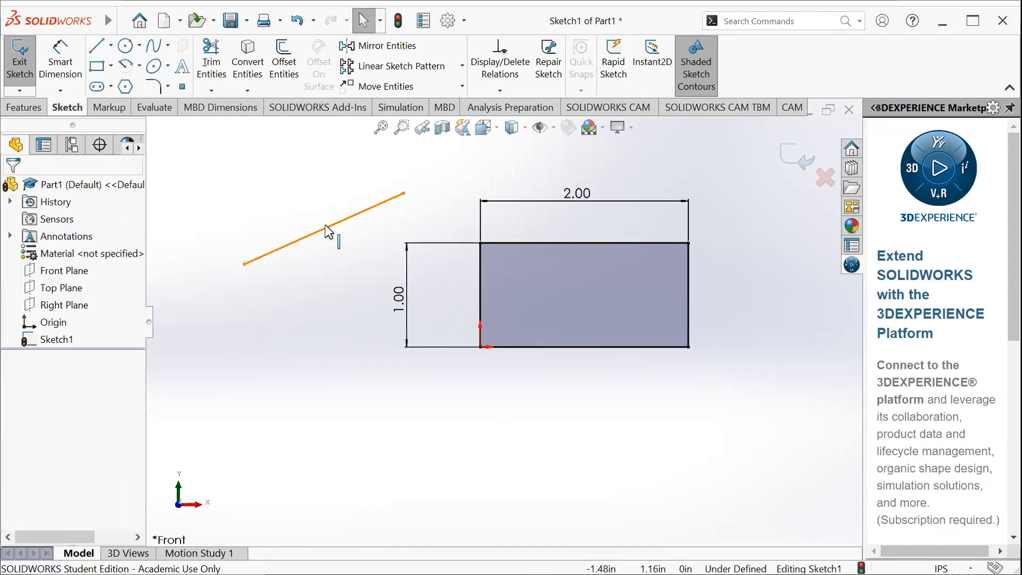
Delete the slanted line beside the rectangle from the sketch
{"action": "left_click", "coordinate": [325, 228]}
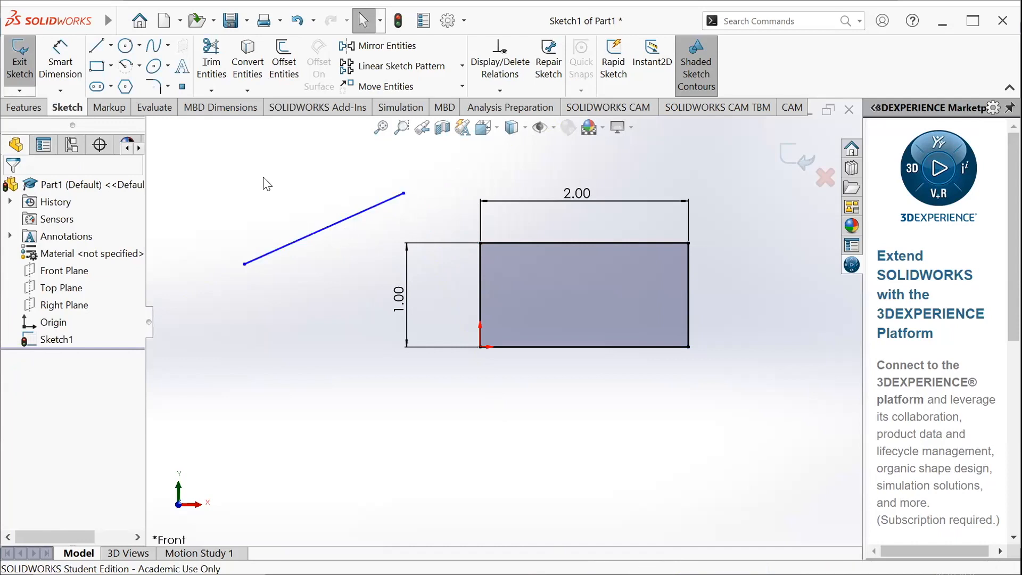
{"action": "left_click", "coordinate": [215, 76]}
{"action": "key", "text": "Escape"}
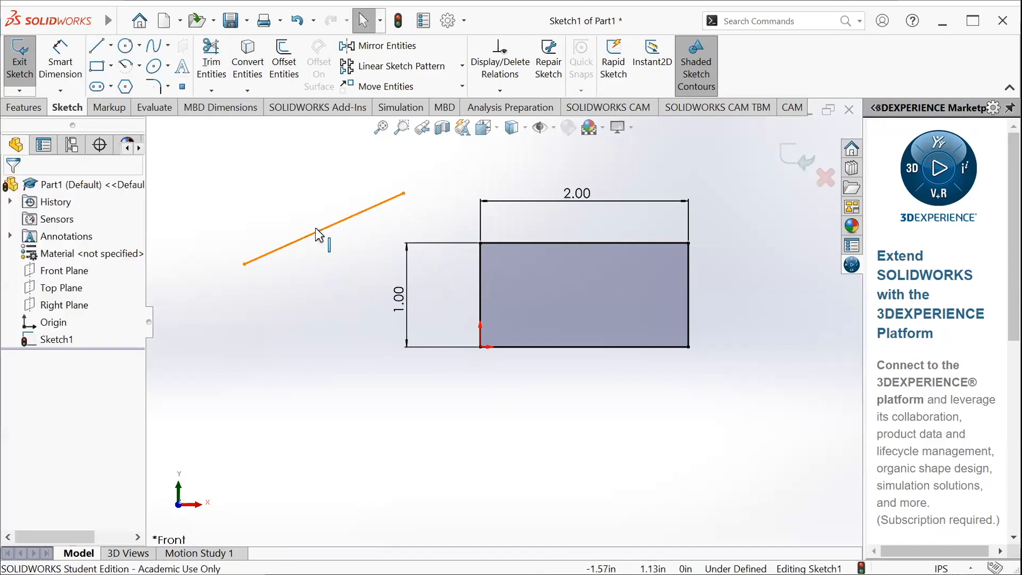
{"action": "right_click", "coordinate": [315, 228]}
{"action": "left_click", "coordinate": [296, 239]}
{"action": "right_click", "coordinate": [296, 239]}
{"action": "left_click", "coordinate": [296, 239]}
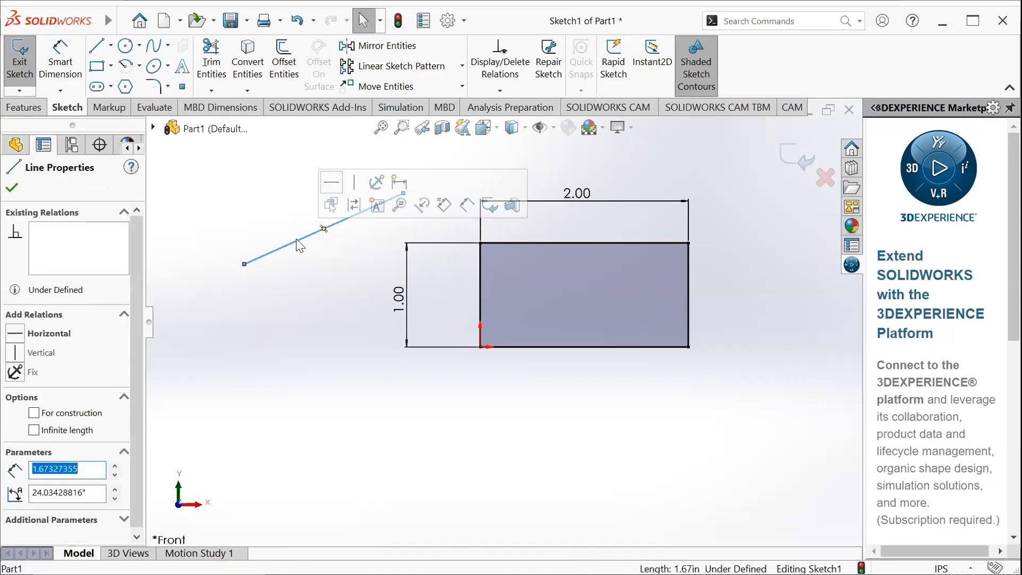
{"action": "right_click", "coordinate": [296, 238]}
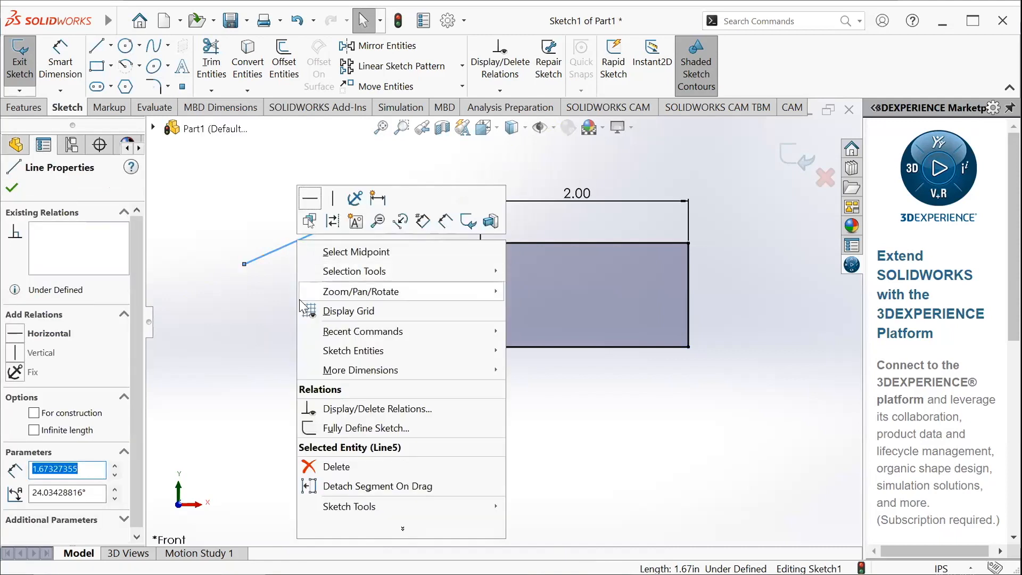
{"action": "left_click", "coordinate": [333, 467]}
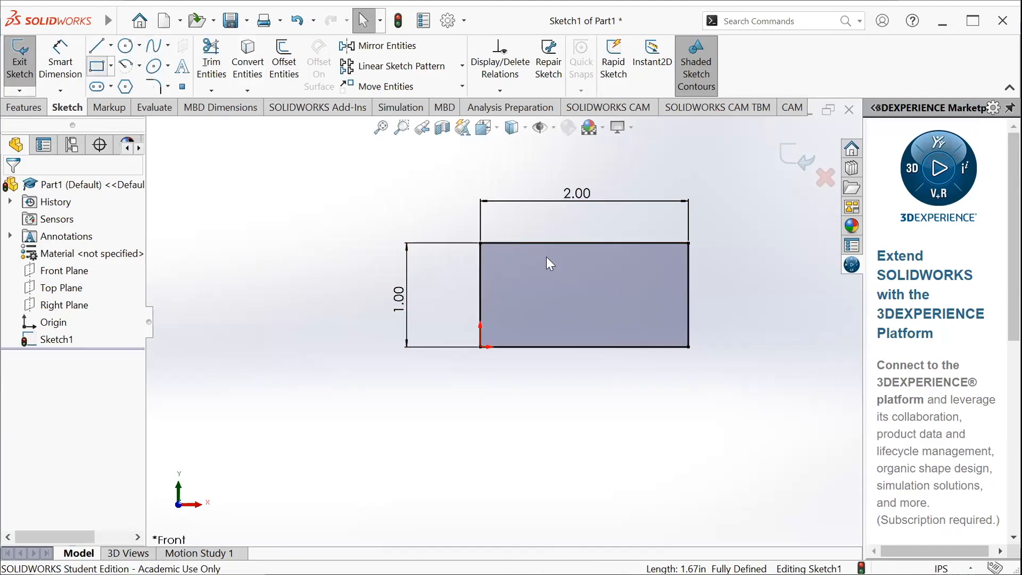
Sketch a second corner rectangle about 1.86 in wide and 0.85 in high inside the dimensioned one
{"action": "left_click", "coordinate": [485, 251]}
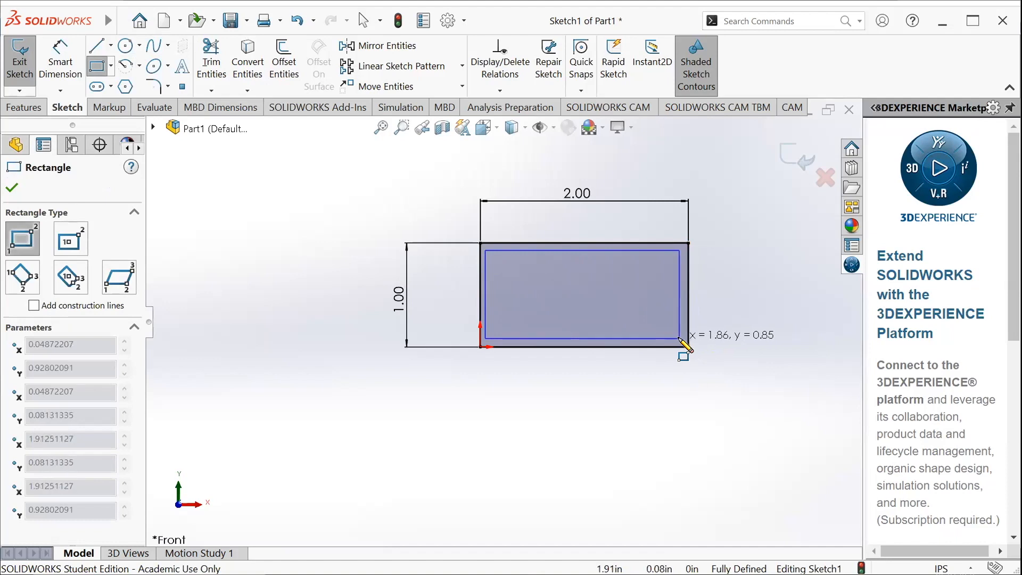
{"action": "left_click", "coordinate": [679, 339]}
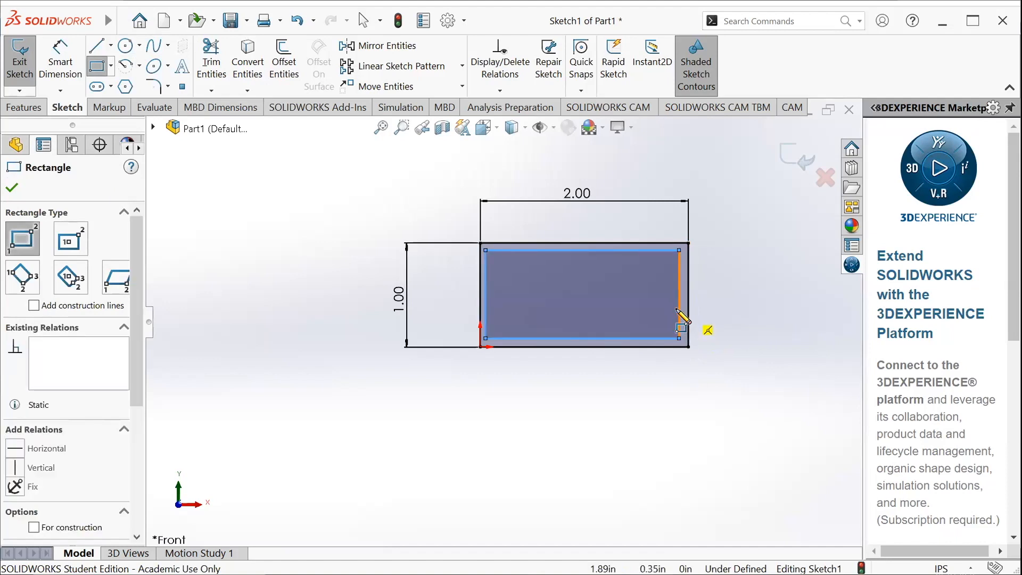
{"action": "key", "text": "Escape"}
Delete the four lines of the inner rectangle
{"action": "left_click", "coordinate": [505, 273]}
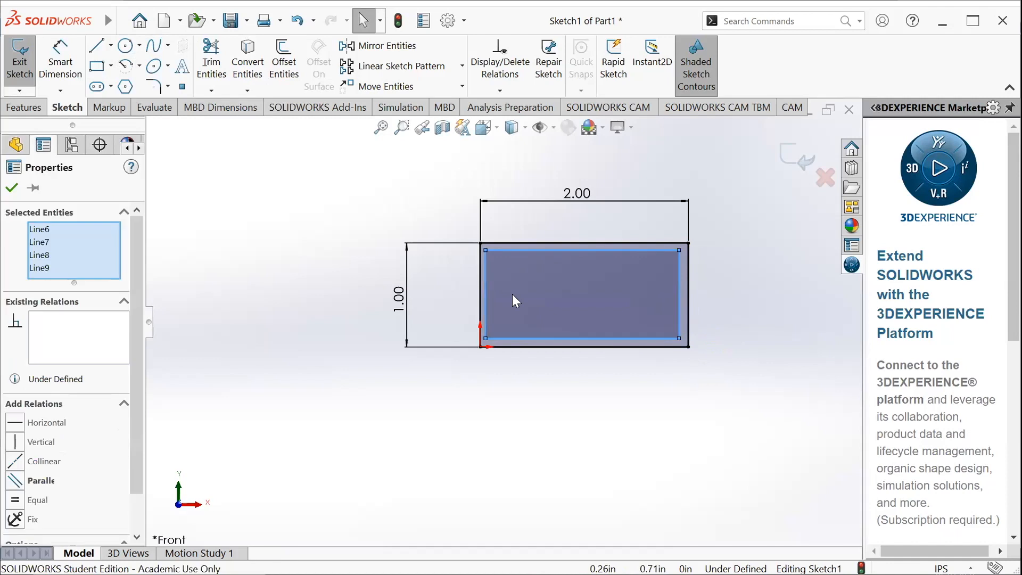
{"action": "right_click", "coordinate": [509, 274]}
{"action": "left_click", "coordinate": [569, 477]}
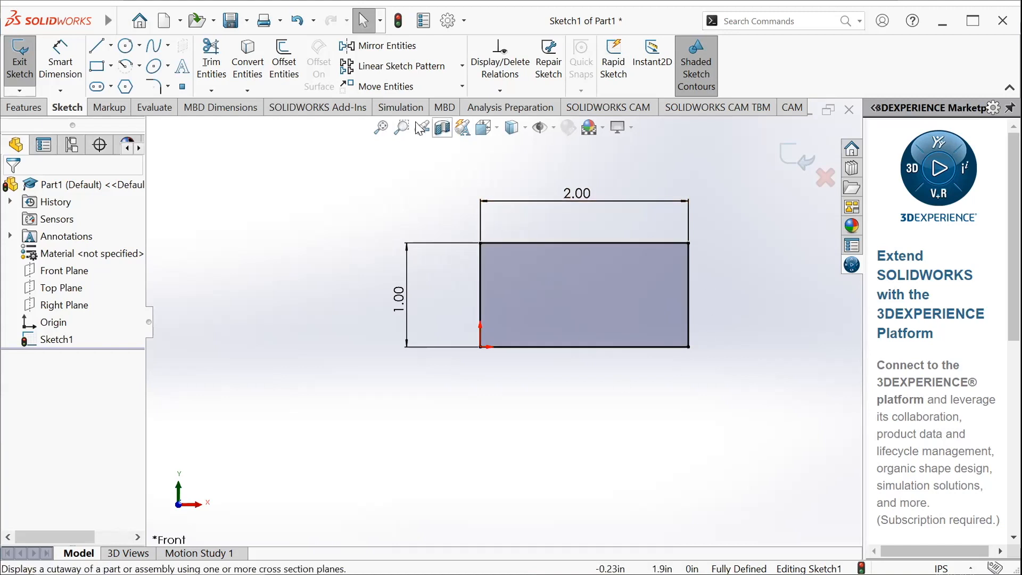
Offset the rectangle's closed chain 0.10 in inward, keeping the offset dimension
{"action": "left_click", "coordinate": [281, 65]}
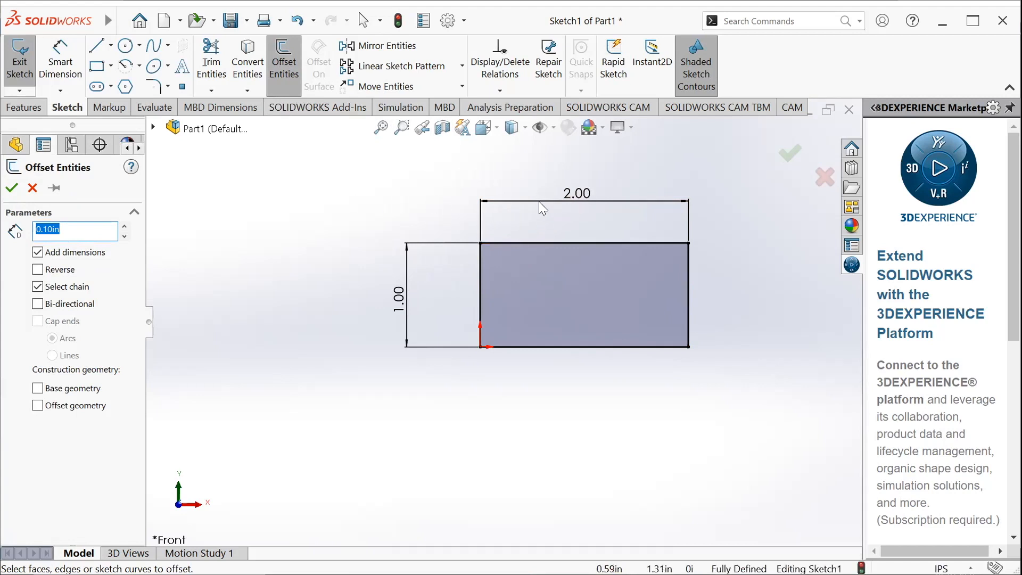
{"action": "left_click", "coordinate": [514, 244]}
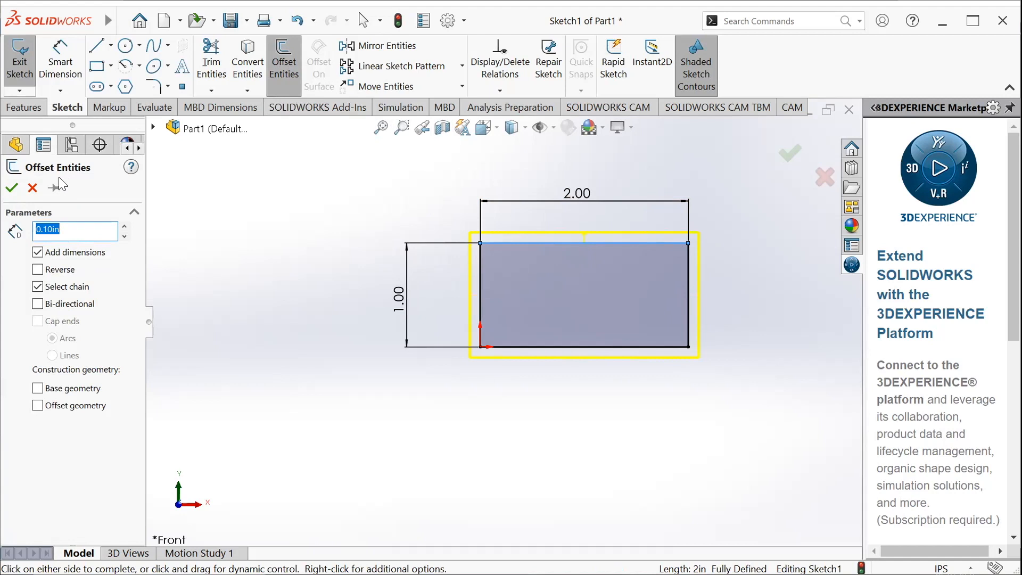
{"action": "left_click", "coordinate": [37, 270]}
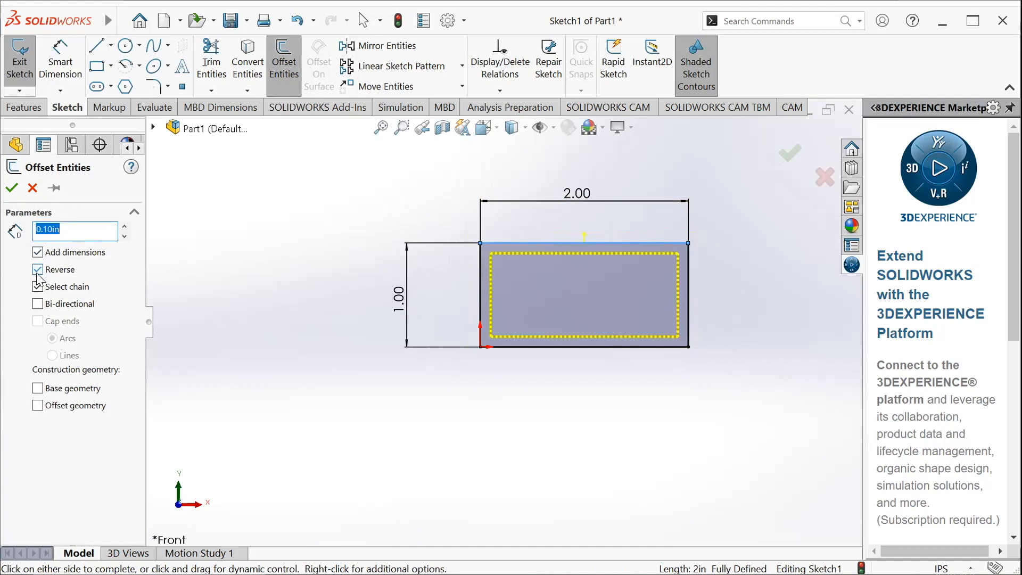
{"action": "left_click", "coordinate": [40, 272]}
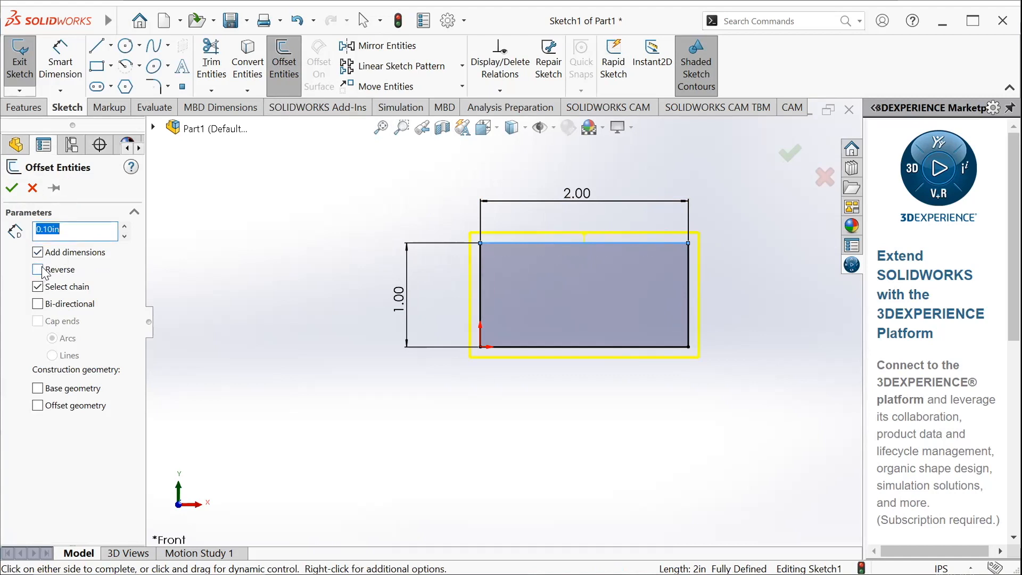
{"action": "left_click", "coordinate": [491, 294]}
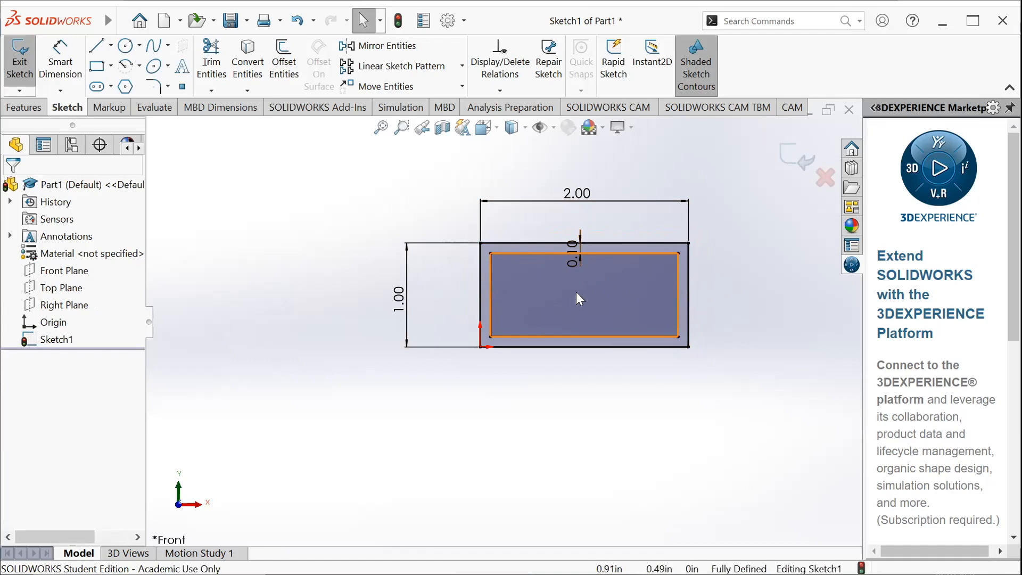
Set the offset dimension between the outer and inner rectangles to 0.25 in
{"action": "scroll", "coordinate": [575, 250], "scroll_direction": "down", "scroll_amount": 3}
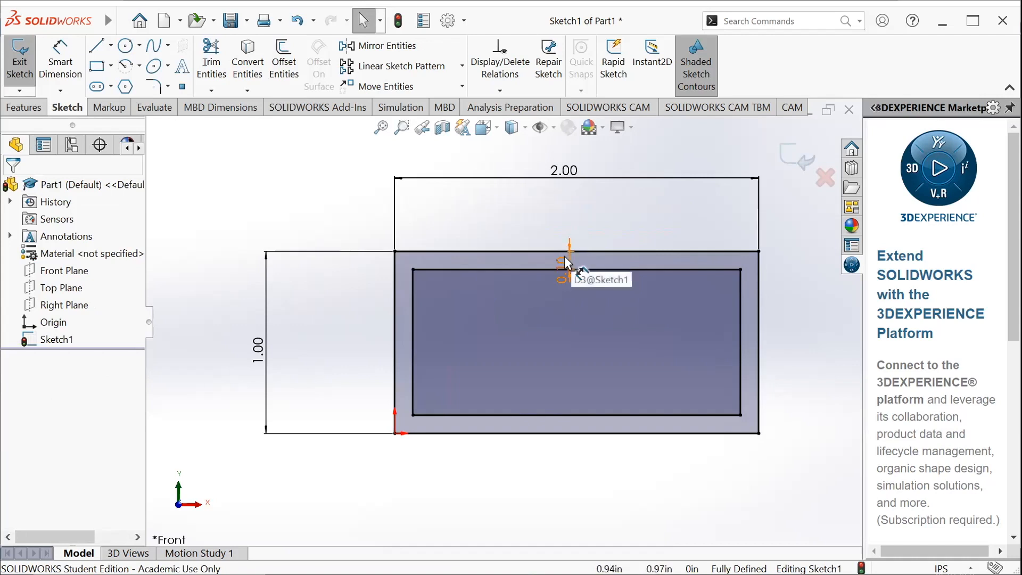
{"action": "left_click", "coordinate": [566, 262]}
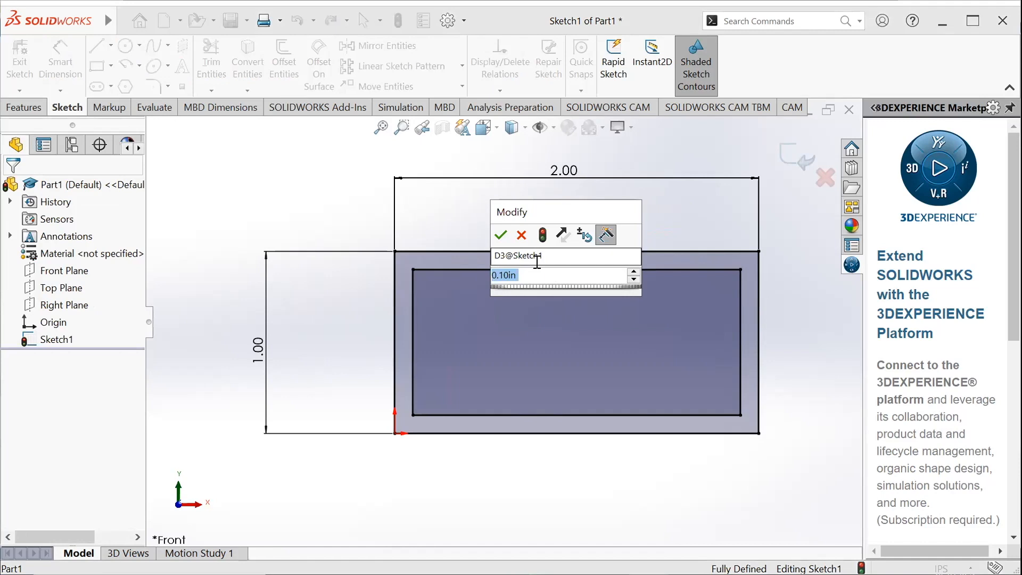
{"action": "type", "text": ".25"}
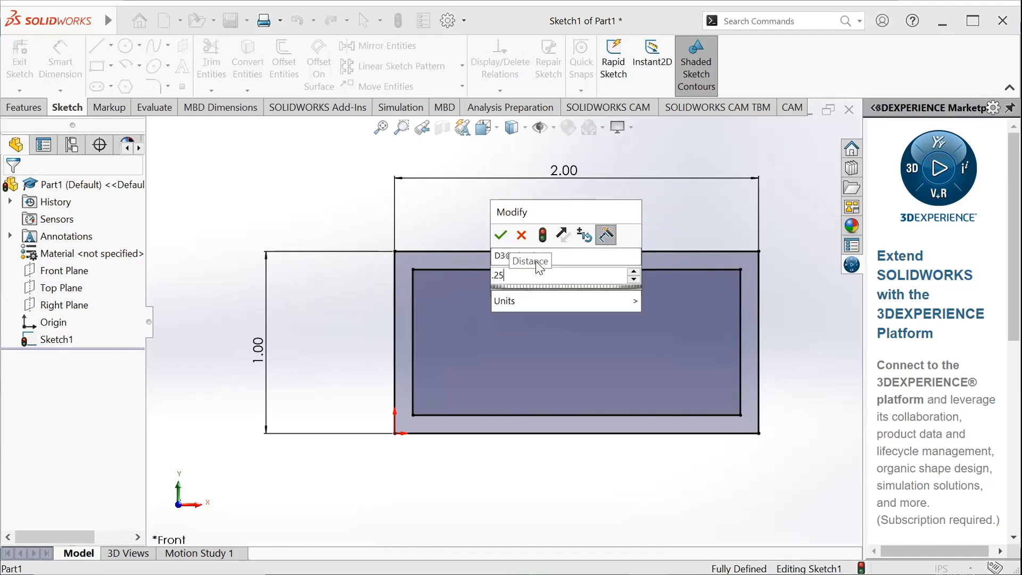
{"action": "key", "text": "Return"}
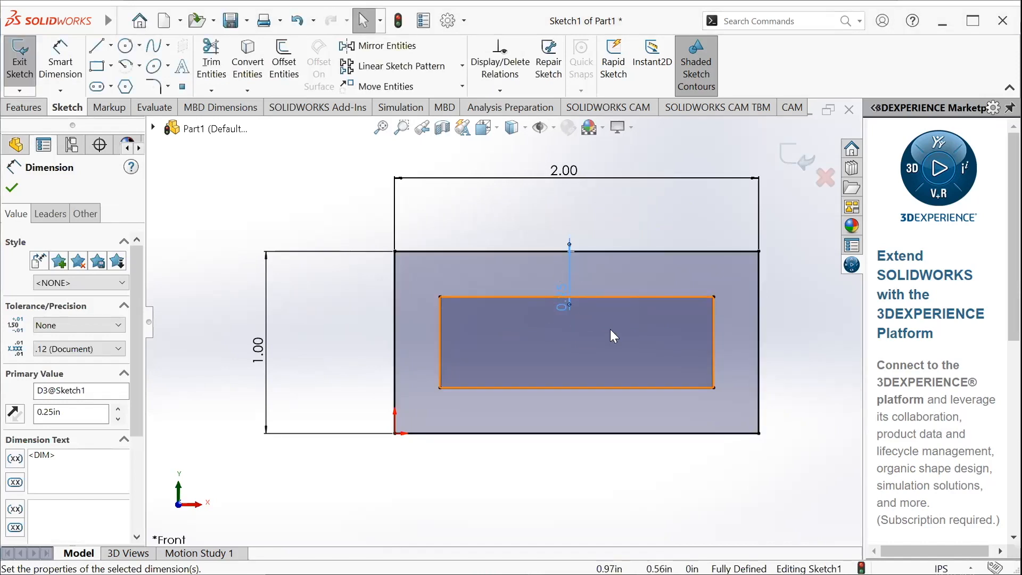
Set the offset dimension between the two rectangles to 0.1 in and close its properties
{"action": "double_click", "coordinate": [565, 291]}
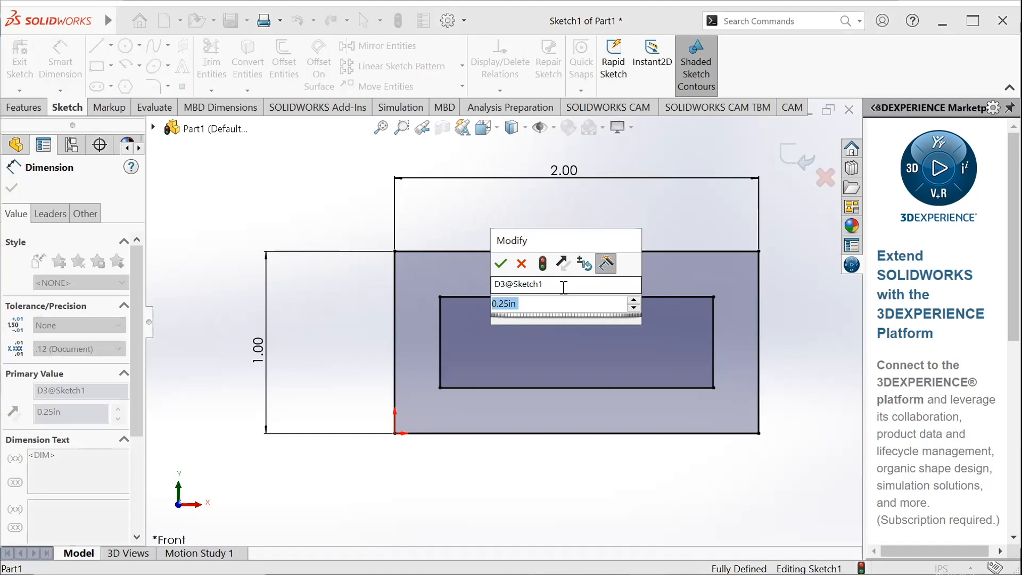
{"action": "type", "text": "0."}
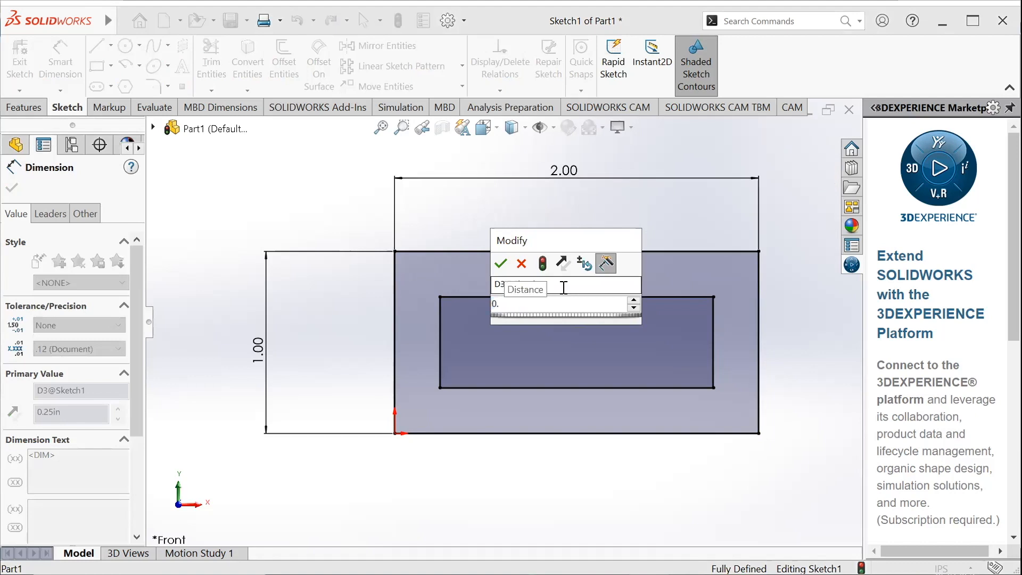
{"action": "type", "text": "1"}
{"action": "key", "text": "Return"}
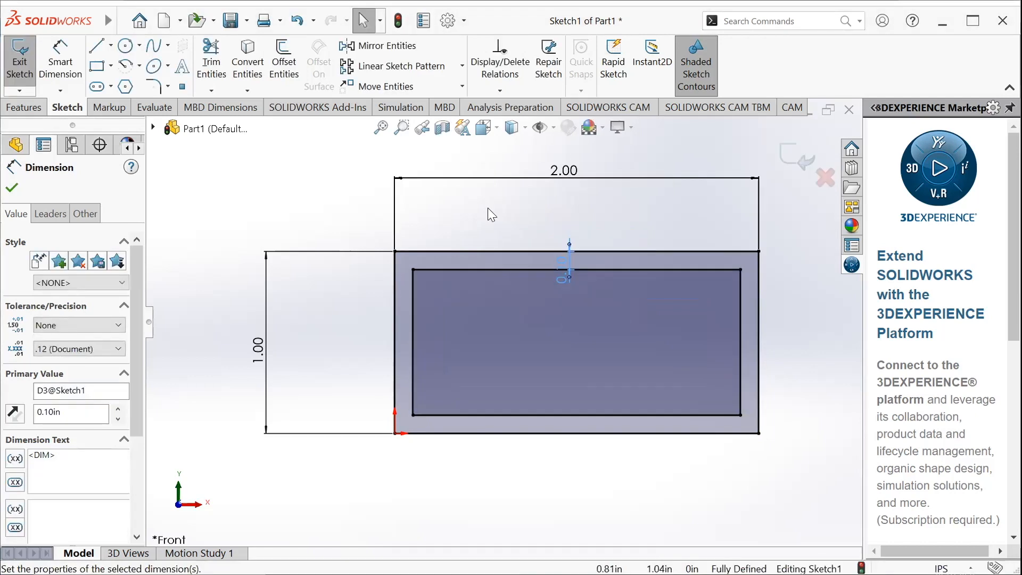
{"action": "left_click", "coordinate": [12, 187]}
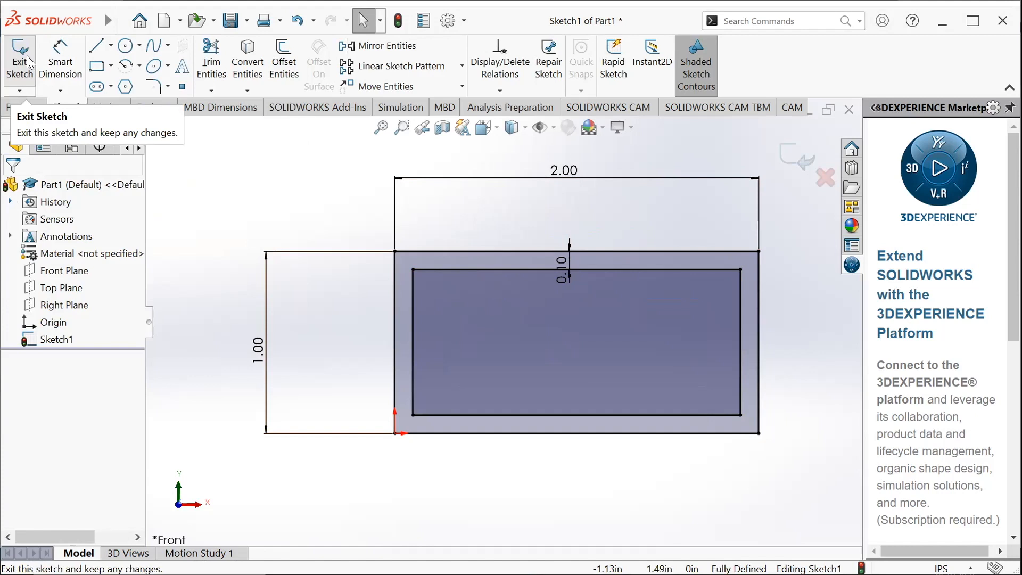
Exit the sketch and start a blind boss extrusion of the nested rectangle profile
{"action": "left_click", "coordinate": [20, 83]}
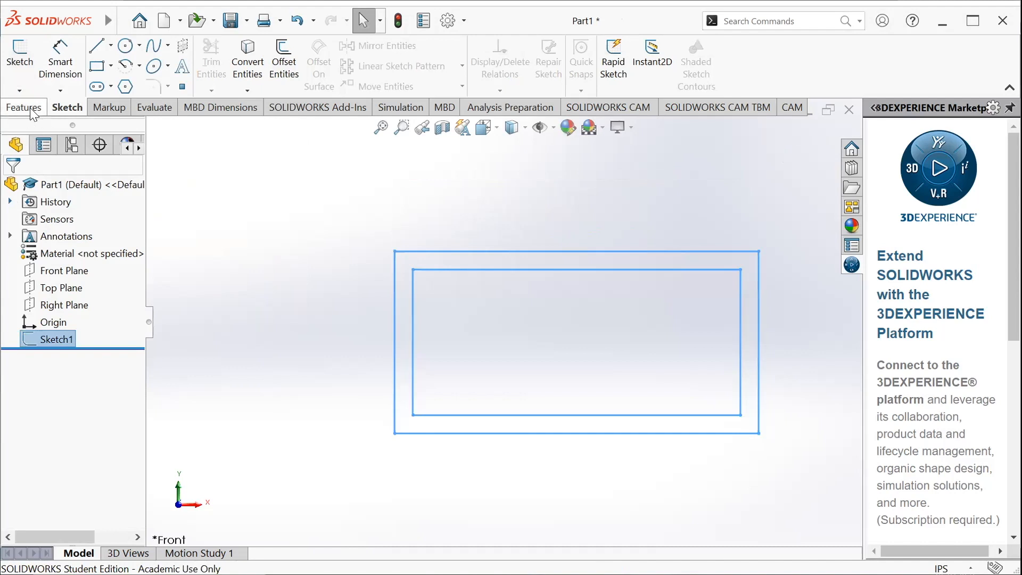
{"action": "left_click", "coordinate": [32, 111]}
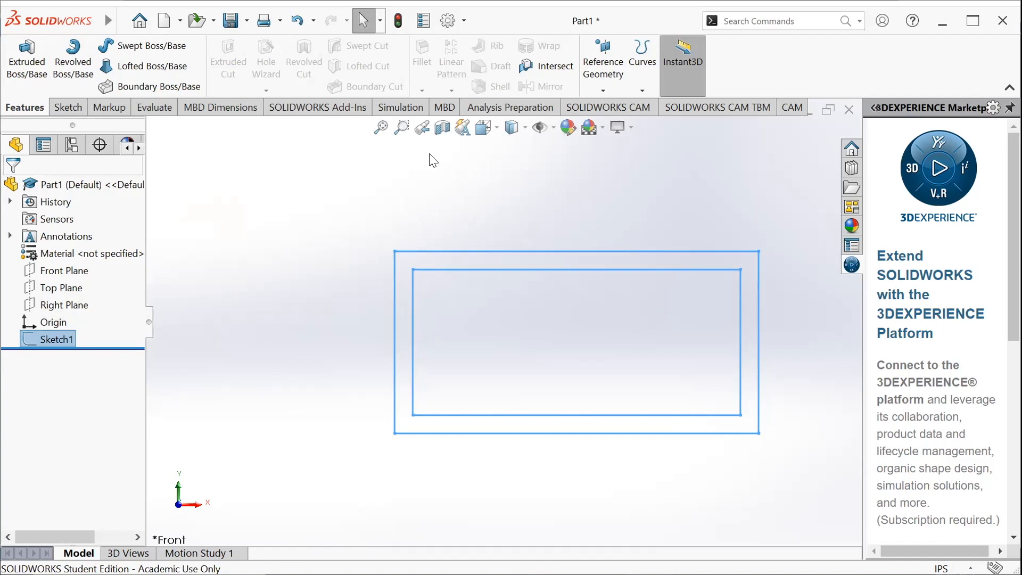
{"action": "middle_click_drag", "start_coordinate": [799, 422], "coordinate": [725, 433]}
{"action": "left_click", "coordinate": [27, 60]}
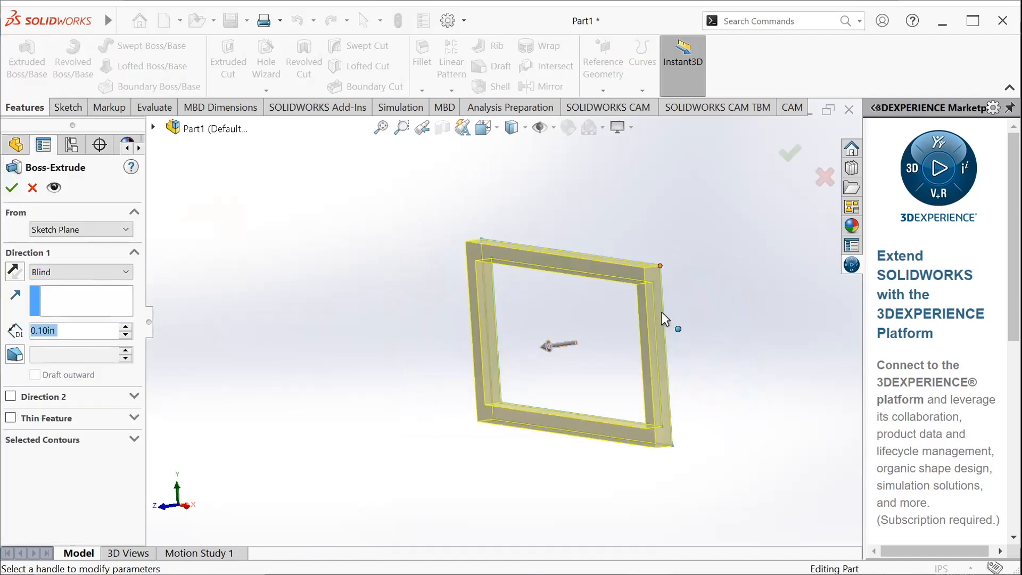
Stretch the frame's extrusion preview freehand to a depth of about 2.27 in
{"action": "middle_click_drag", "start_coordinate": [609, 344], "coordinate": [623, 344]}
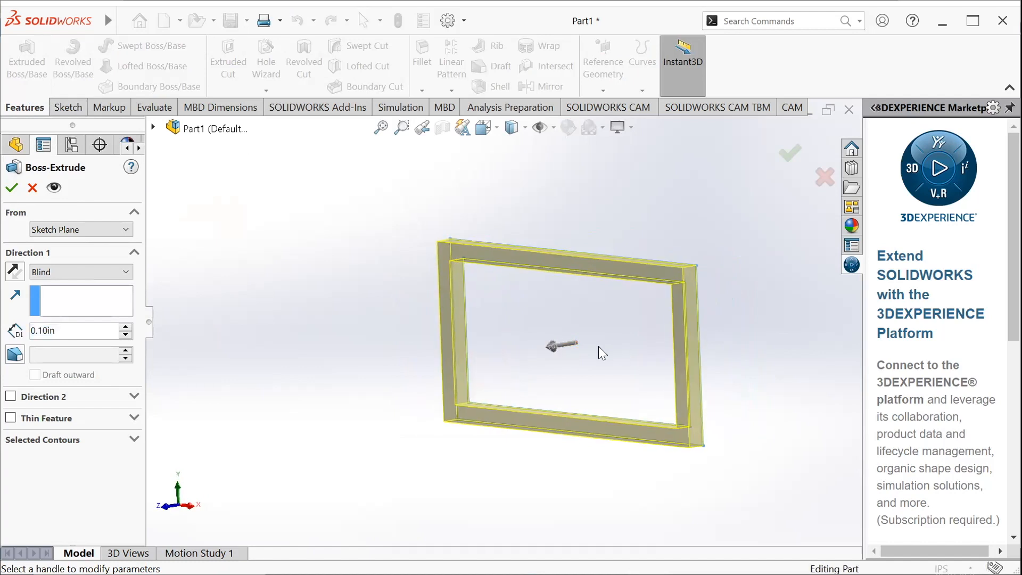
{"action": "left_click_drag", "start_coordinate": [549, 347], "coordinate": [326, 420]}
{"action": "scroll", "coordinate": [414, 381], "scroll_direction": "up", "scroll_amount": 3}
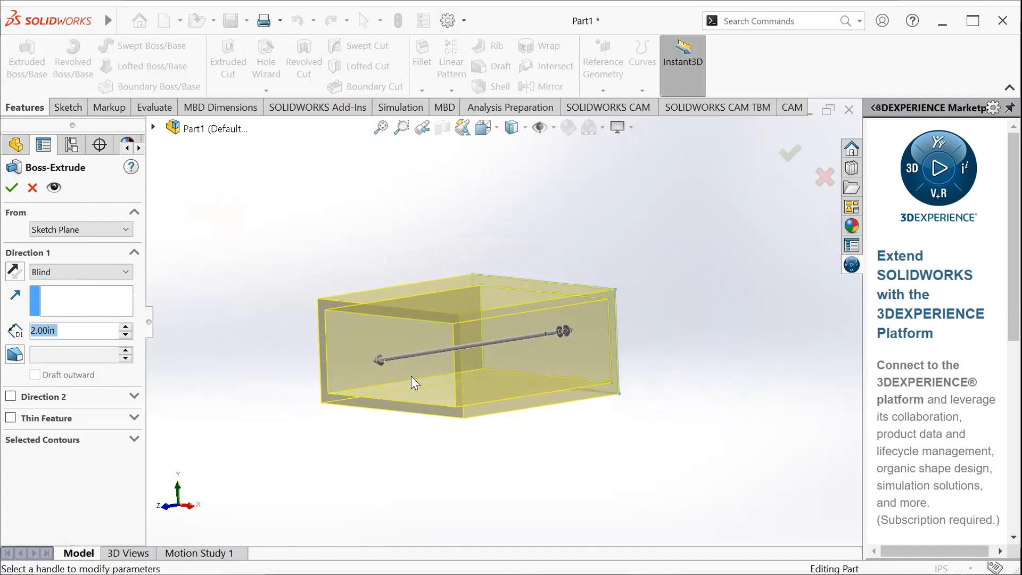
{"action": "mouse_move", "coordinate": [376, 363]}
{"action": "left_mouse_down"}
{"action": "mouse_move", "coordinate": [277, 401]}
{"action": "mouse_move", "coordinate": [284, 392]}
{"action": "mouse_move", "coordinate": [233, 398]}
{"action": "mouse_move", "coordinate": [228, 388]}
{"action": "mouse_move", "coordinate": [269, 400]}
{"action": "mouse_move", "coordinate": [334, 367]}
{"action": "mouse_move", "coordinate": [298, 382]}
{"action": "mouse_move", "coordinate": [415, 379]}
{"action": "left_mouse_up"}
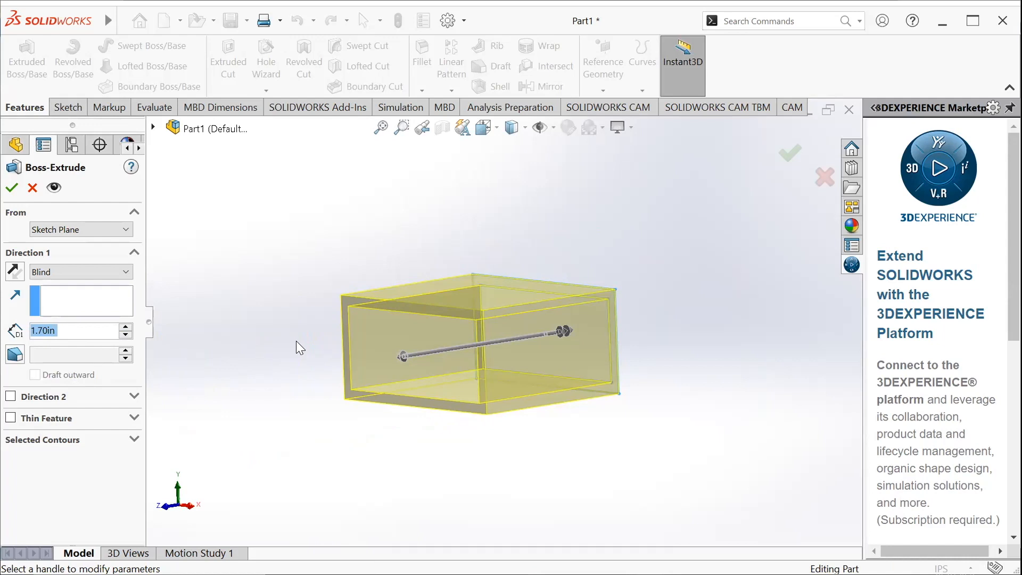
{"action": "scroll", "coordinate": [418, 361], "scroll_direction": "up", "scroll_amount": 2}
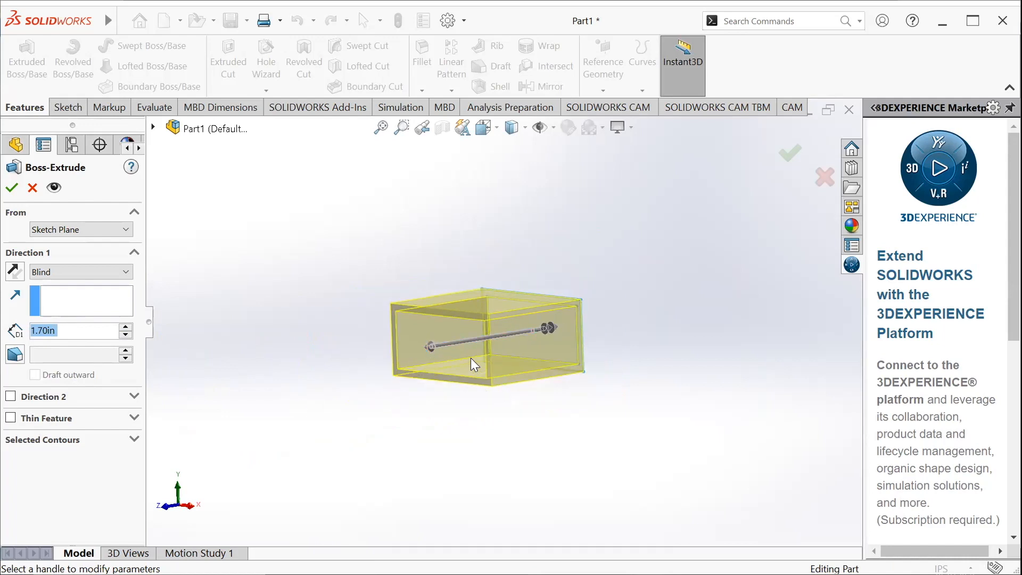
{"action": "mouse_move", "coordinate": [420, 344]}
{"action": "left_mouse_down"}
{"action": "mouse_move", "coordinate": [255, 372]}
{"action": "mouse_move", "coordinate": [399, 352]}
{"action": "left_mouse_up"}
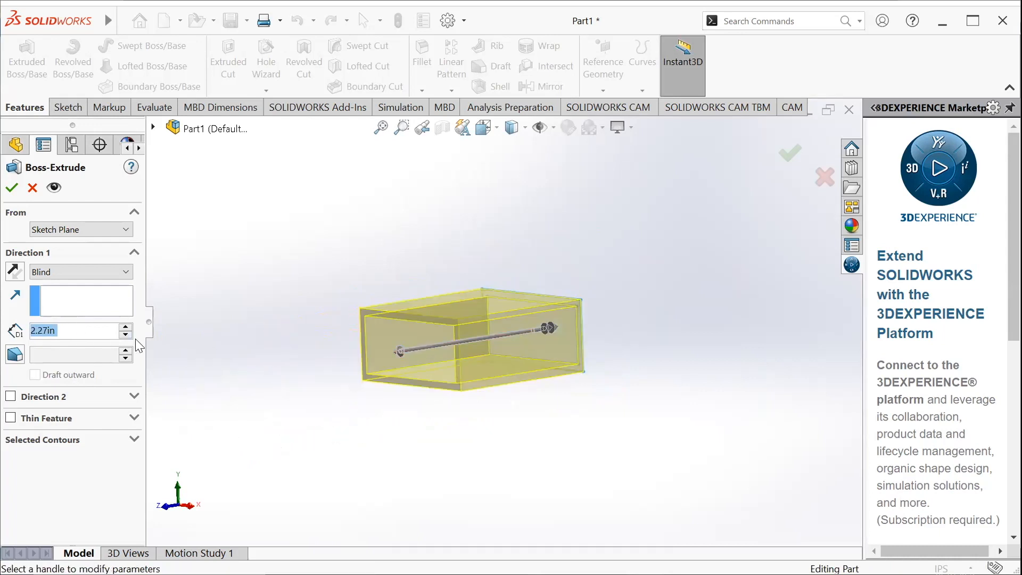
Set the blind extrusion depth to 30 in and create the hollow rectangular tube
{"action": "type", "text": "30"}
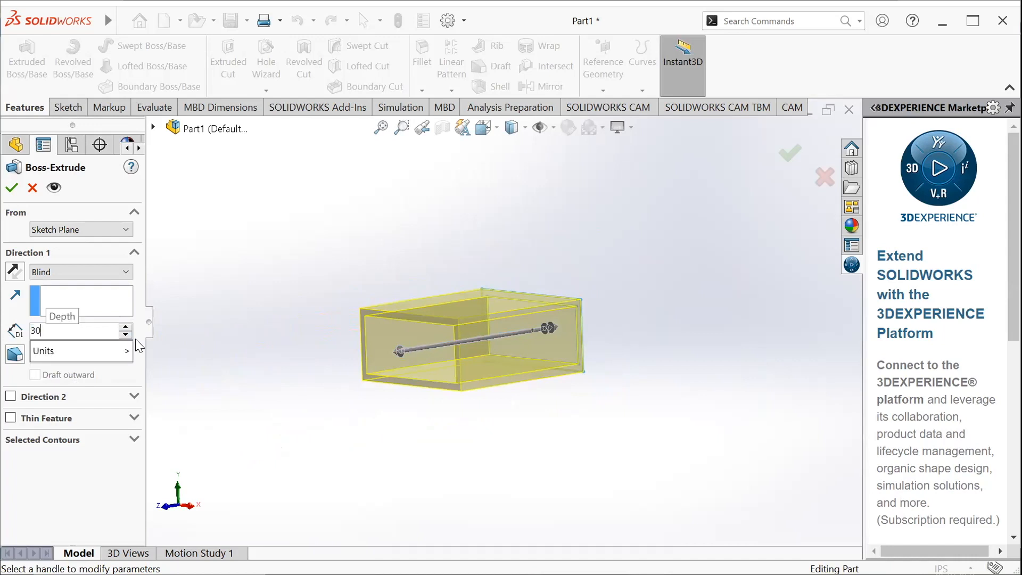
{"action": "key", "text": "Return"}
{"action": "scroll", "coordinate": [496, 404], "scroll_direction": "up", "scroll_amount": 3}
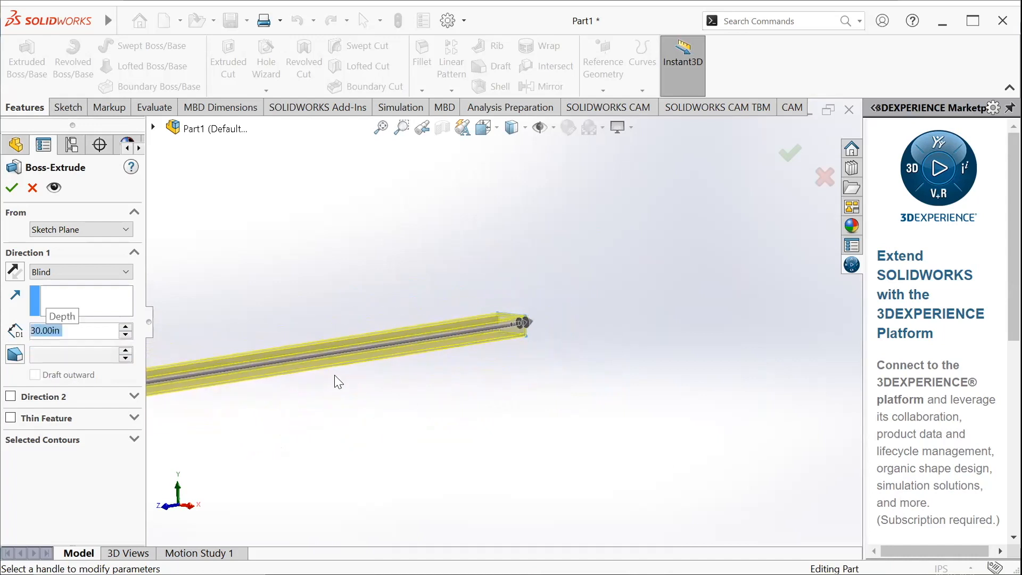
{"action": "scroll", "coordinate": [289, 354], "scroll_direction": "down", "scroll_amount": 3}
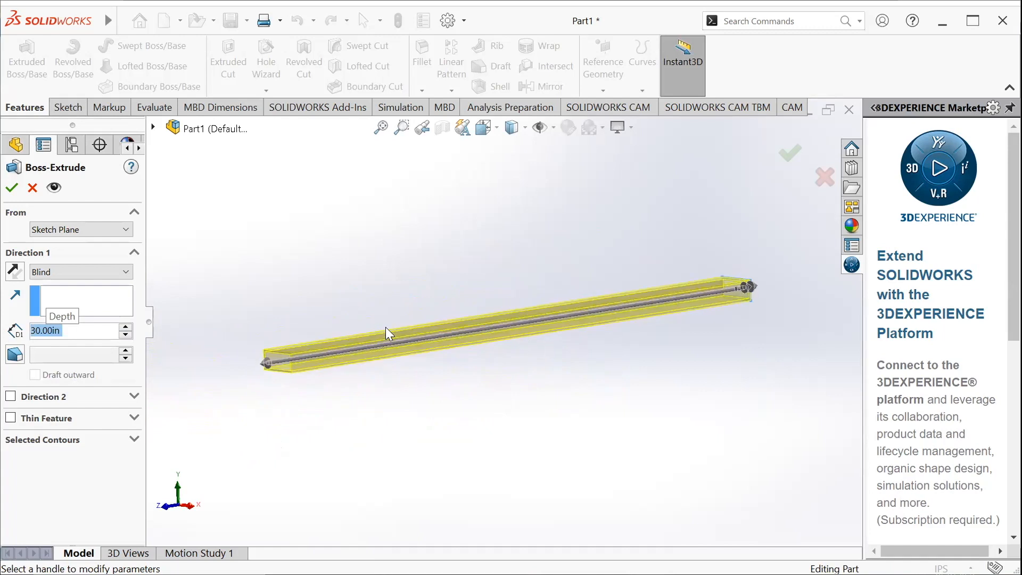
{"action": "scroll", "coordinate": [280, 354], "scroll_direction": "down", "scroll_amount": 1}
{"action": "scroll", "coordinate": [280, 351], "scroll_direction": "up", "scroll_amount": 2}
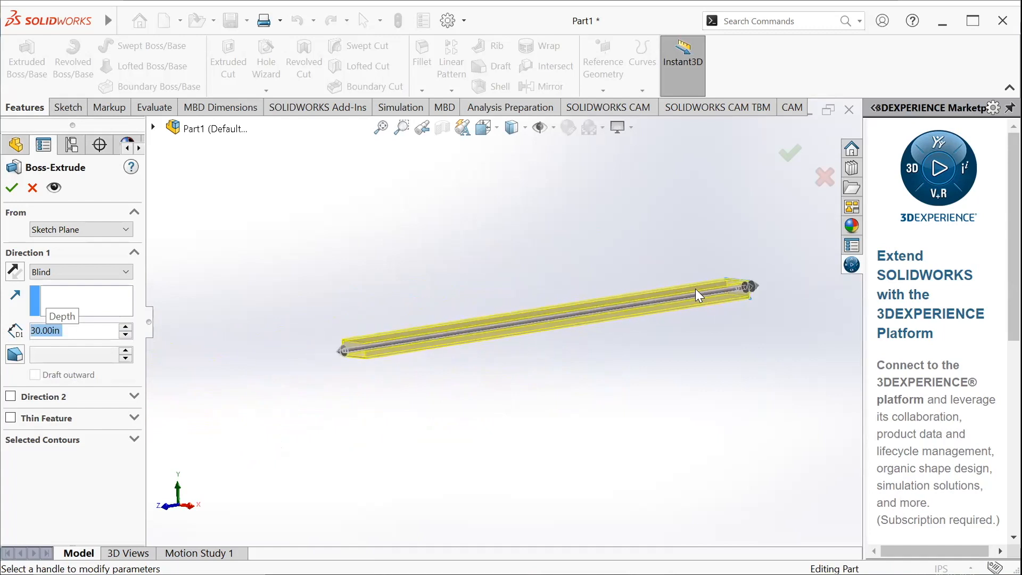
{"action": "scroll", "coordinate": [695, 290], "scroll_direction": "down", "scroll_amount": 2}
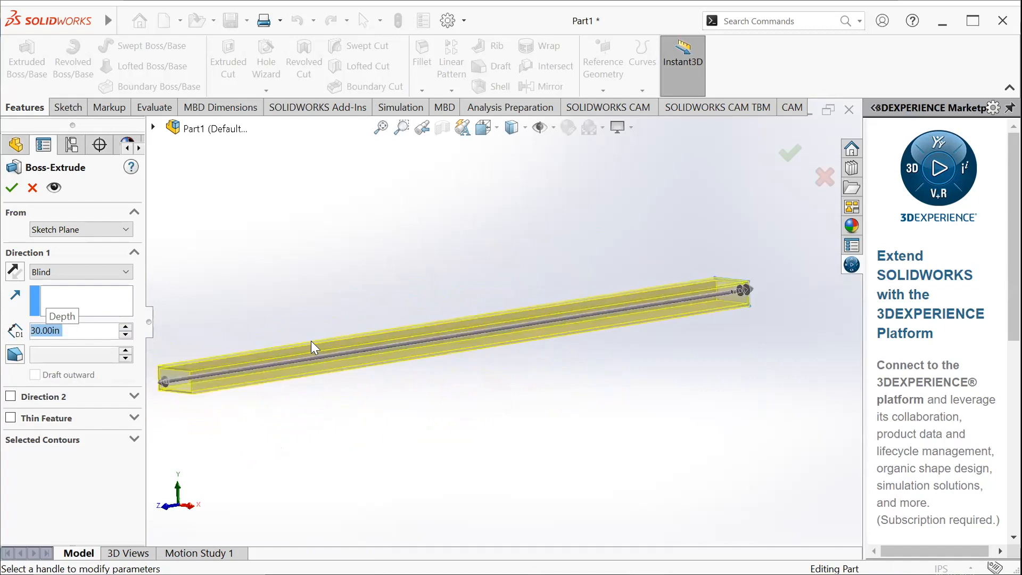
{"action": "left_click", "coordinate": [12, 188]}
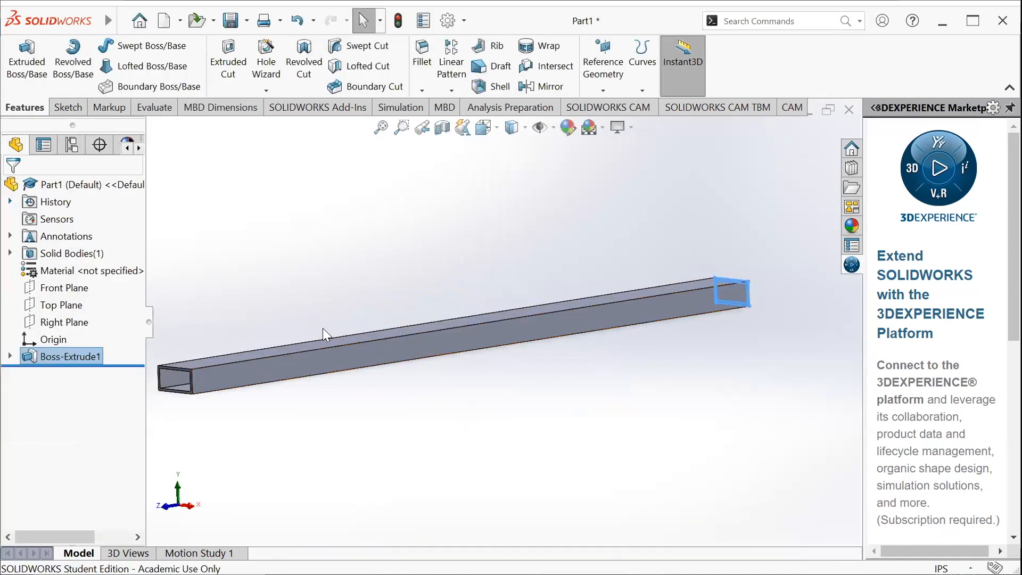
Examine the extruded tube's length, walls and hollow open end from different angles
{"action": "scroll", "coordinate": [266, 347], "scroll_direction": "down", "scroll_amount": 1}
{"action": "scroll", "coordinate": [266, 347], "scroll_direction": "up", "scroll_amount": 1}
{"action": "left_click", "coordinate": [294, 296]}
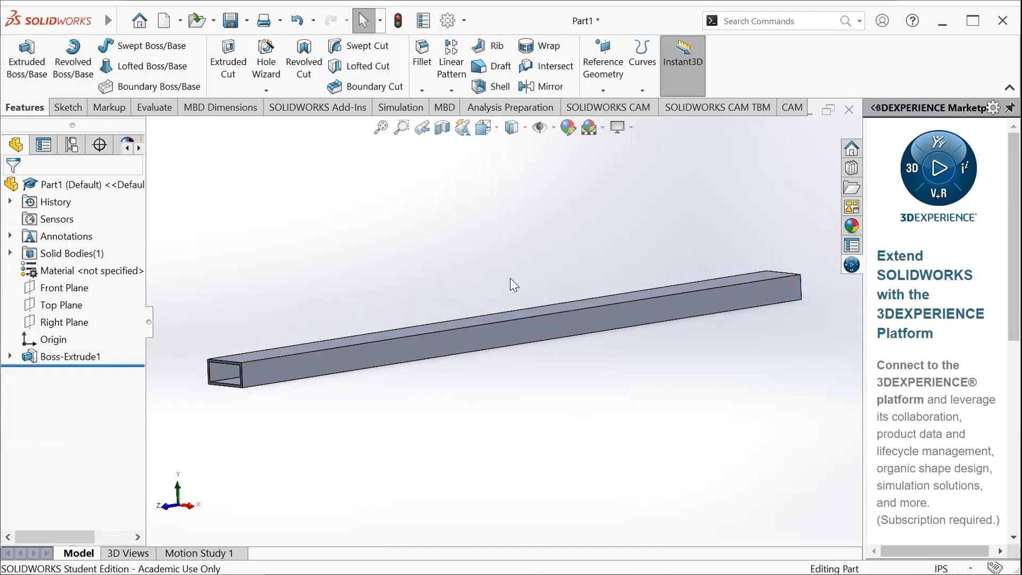
{"action": "middle_click_drag", "start_coordinate": [306, 323], "coordinate": [600, 411]}
{"action": "scroll", "coordinate": [669, 356], "scroll_direction": "down", "scroll_amount": 4}
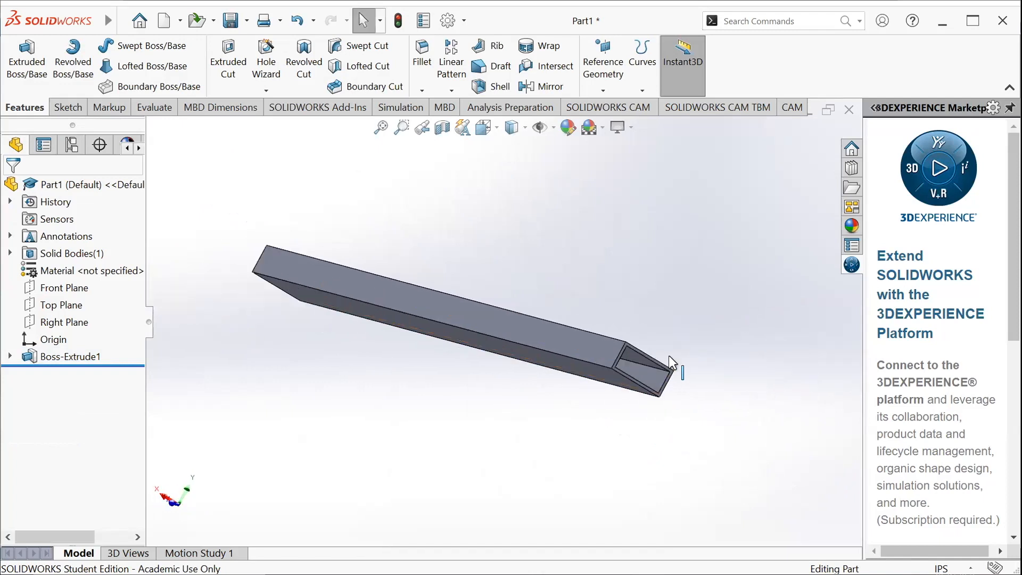
{"action": "scroll", "coordinate": [531, 356], "scroll_direction": "down", "scroll_amount": 2}
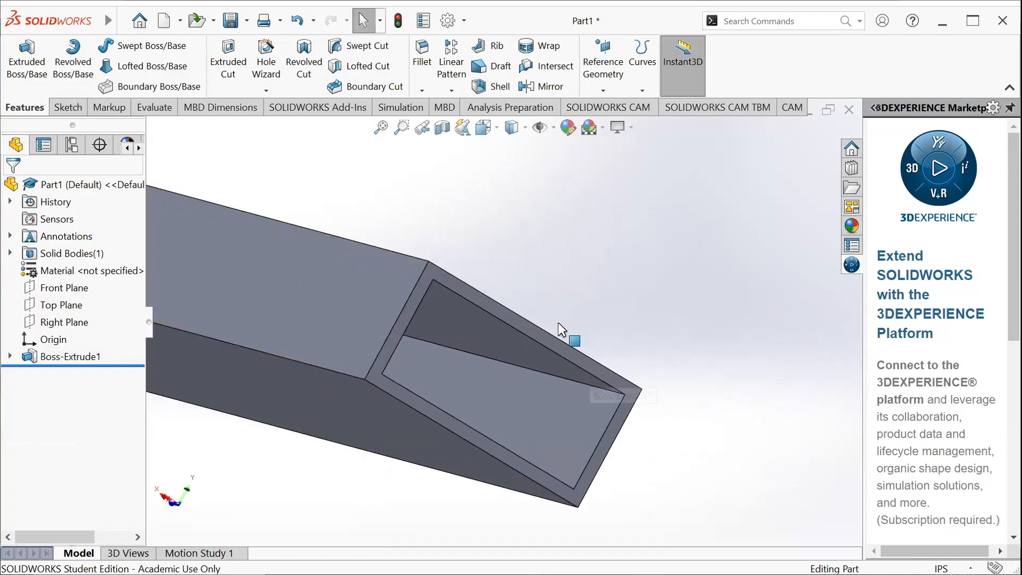
{"action": "scroll", "coordinate": [550, 378], "scroll_direction": "up", "scroll_amount": 5}
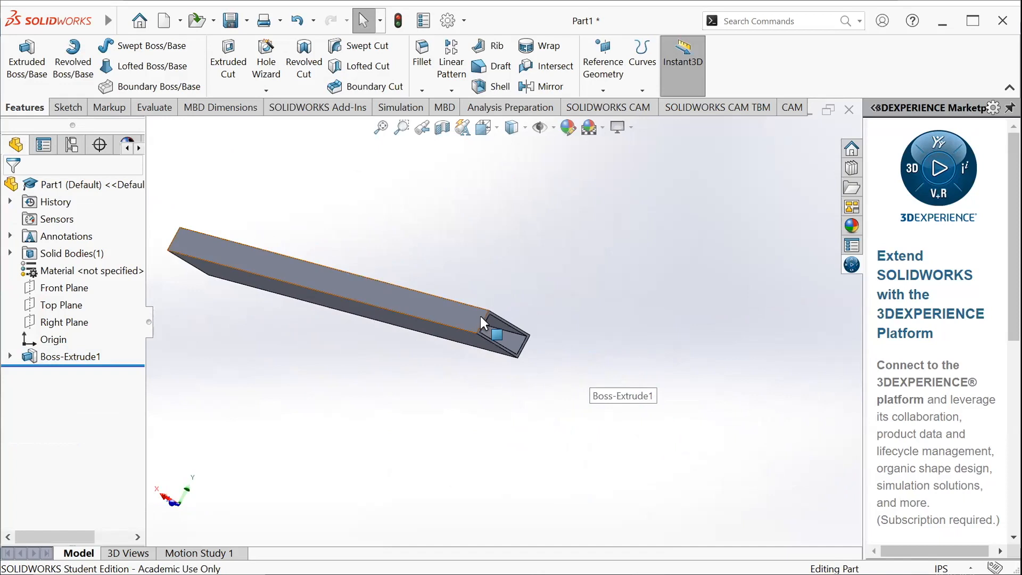
{"action": "scroll", "coordinate": [229, 250], "scroll_direction": "down", "scroll_amount": 2}
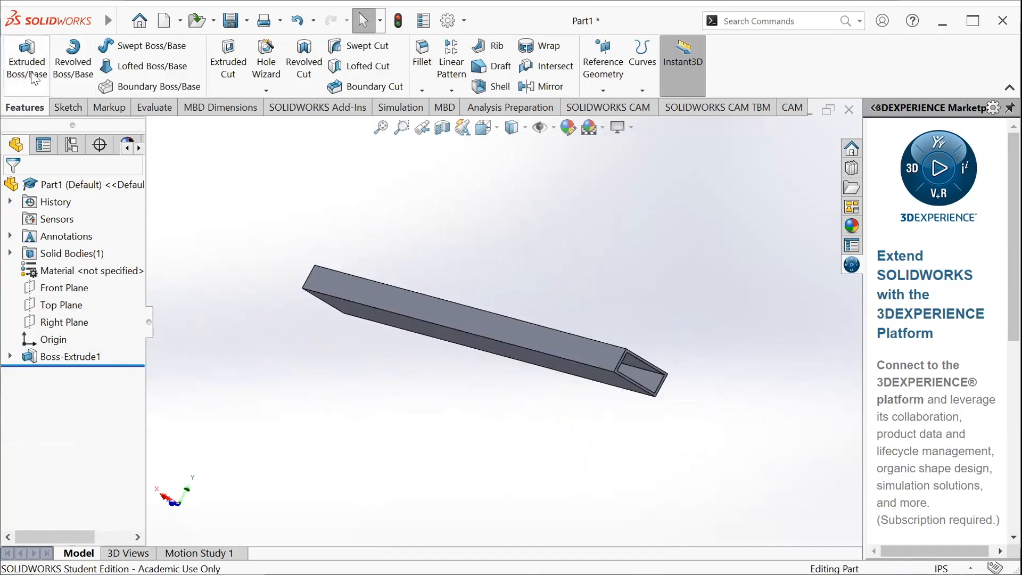
Examine the tube's side faces and open end from several angles to find a flat face for a sketch
{"action": "middle_click_drag", "start_coordinate": [372, 266], "coordinate": [429, 308]}
{"action": "scroll", "coordinate": [428, 308], "scroll_direction": "up", "scroll_amount": 5}
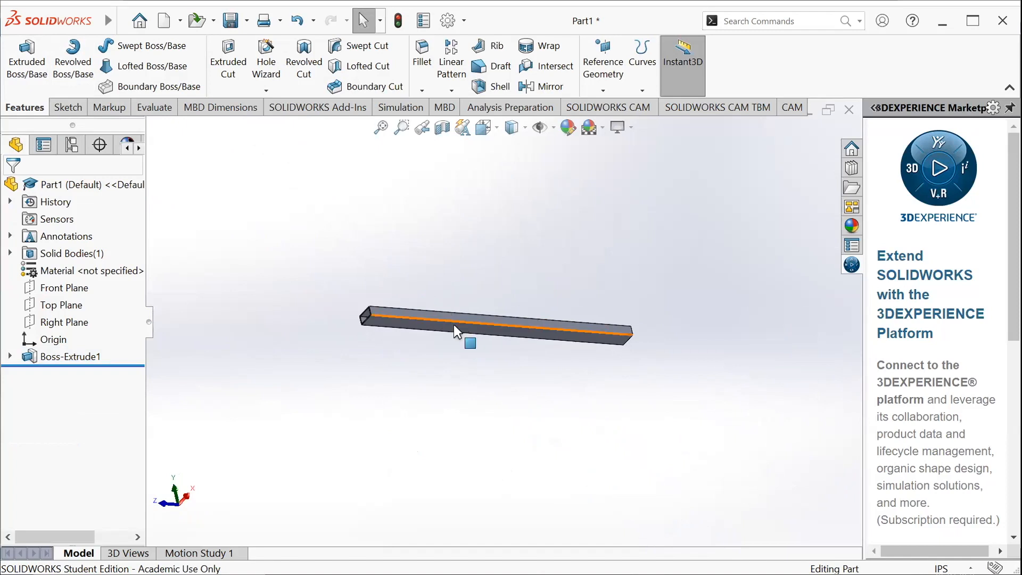
{"action": "scroll", "coordinate": [420, 315], "scroll_direction": "down", "scroll_amount": 4}
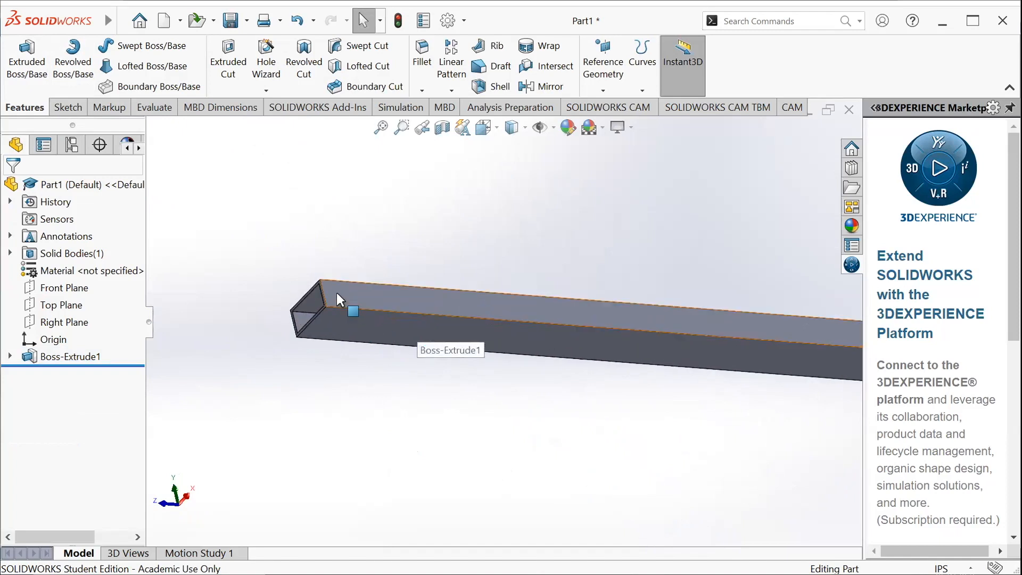
{"action": "left_click", "coordinate": [340, 294]}
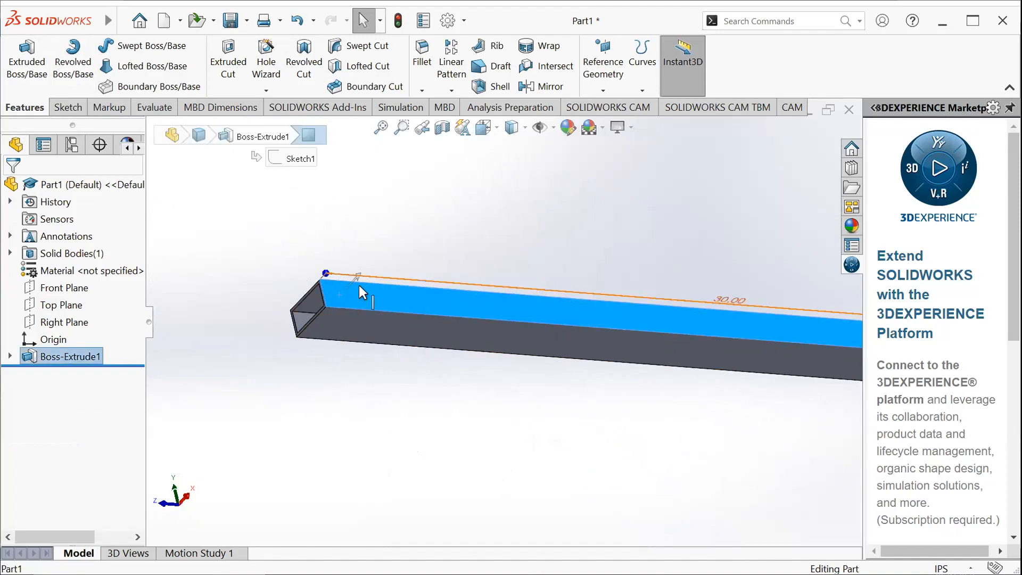
{"action": "scroll", "coordinate": [395, 302], "scroll_direction": "up", "scroll_amount": 2}
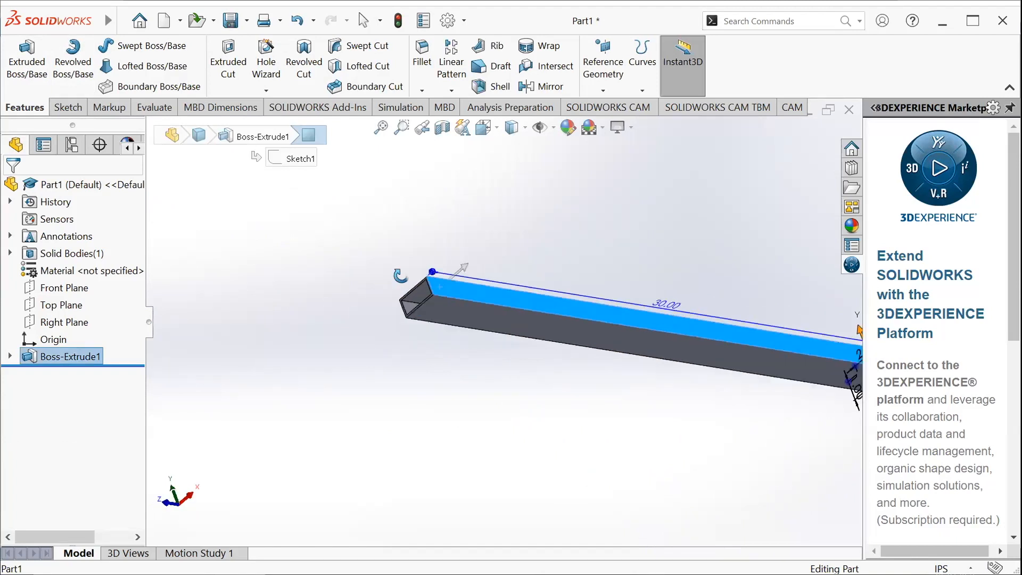
{"action": "middle_click_drag", "start_coordinate": [365, 292], "coordinate": [504, 266]}
{"action": "left_click", "coordinate": [582, 371]}
{"action": "middle_click_drag", "start_coordinate": [559, 293], "coordinate": [433, 377]}
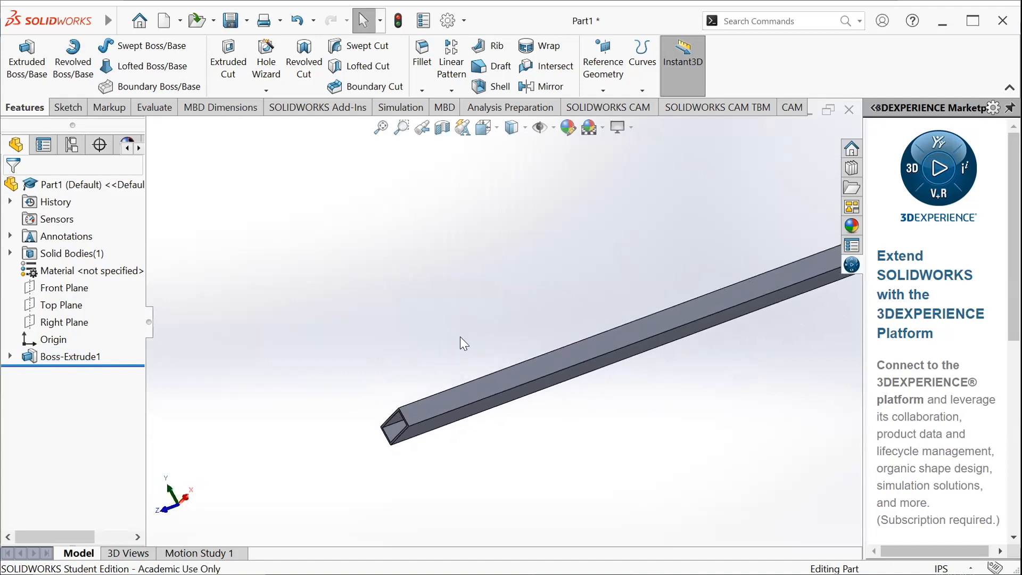
Start a new sketch on the narrow 1 in high side face of the tube
{"action": "left_click", "coordinate": [69, 109]}
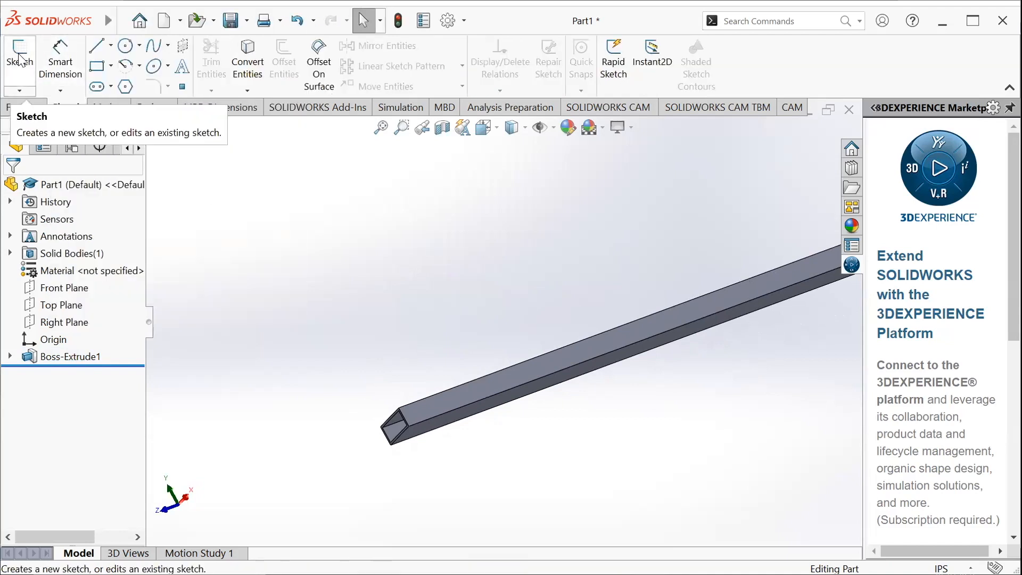
{"action": "left_click", "coordinate": [28, 74]}
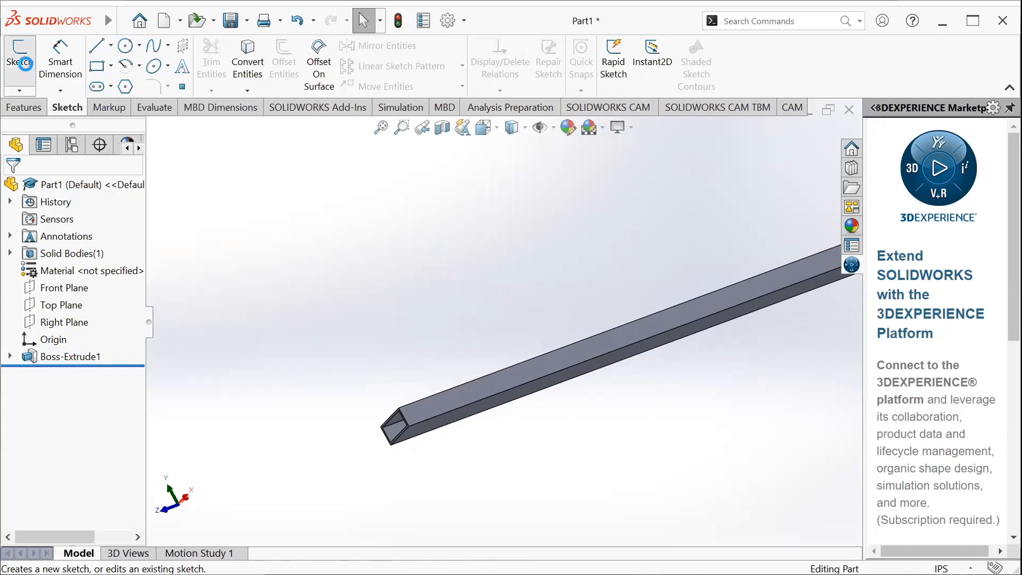
{"action": "left_click", "coordinate": [415, 408]}
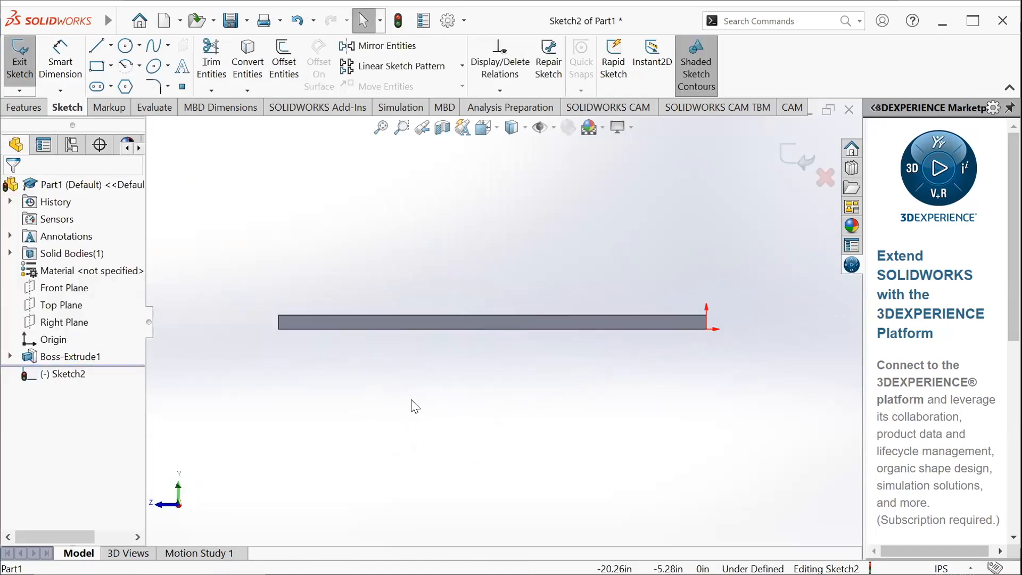
Sketch a circle of about 0.19 in radius on the side face, close to the tube's open end
{"action": "scroll", "coordinate": [305, 320], "scroll_direction": "down", "scroll_amount": 6}
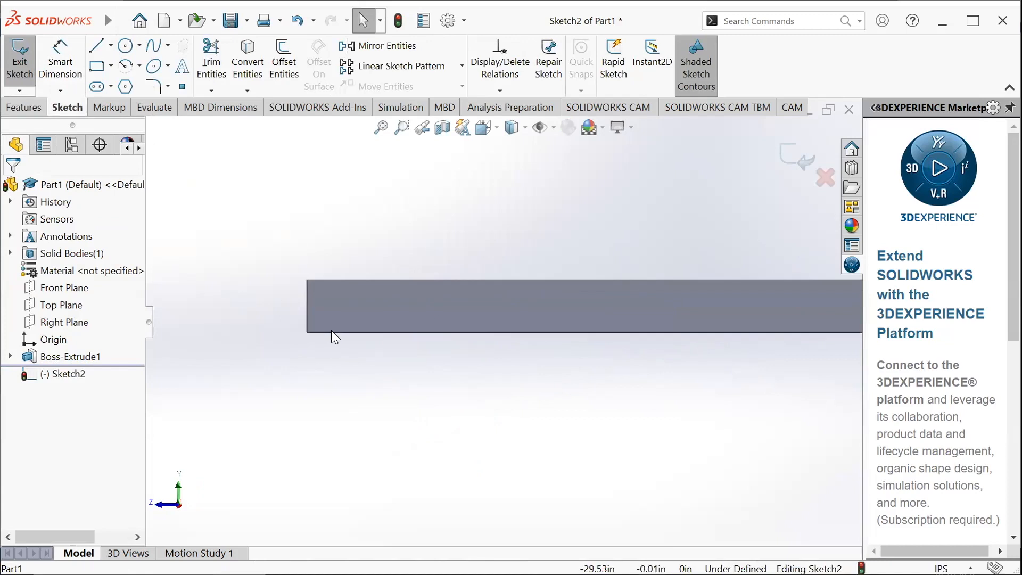
{"action": "left_click", "coordinate": [125, 49]}
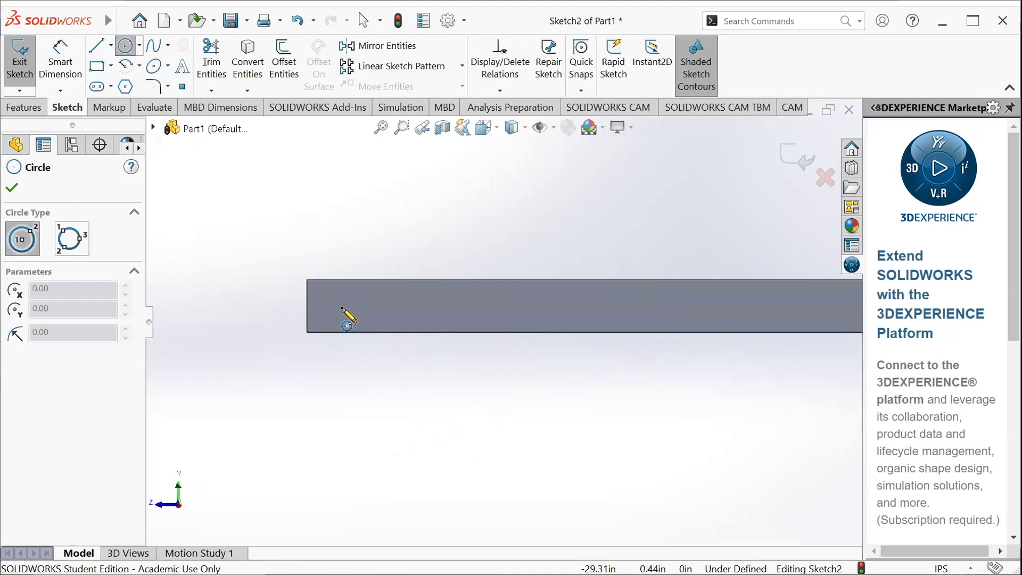
{"action": "left_click", "coordinate": [343, 308]}
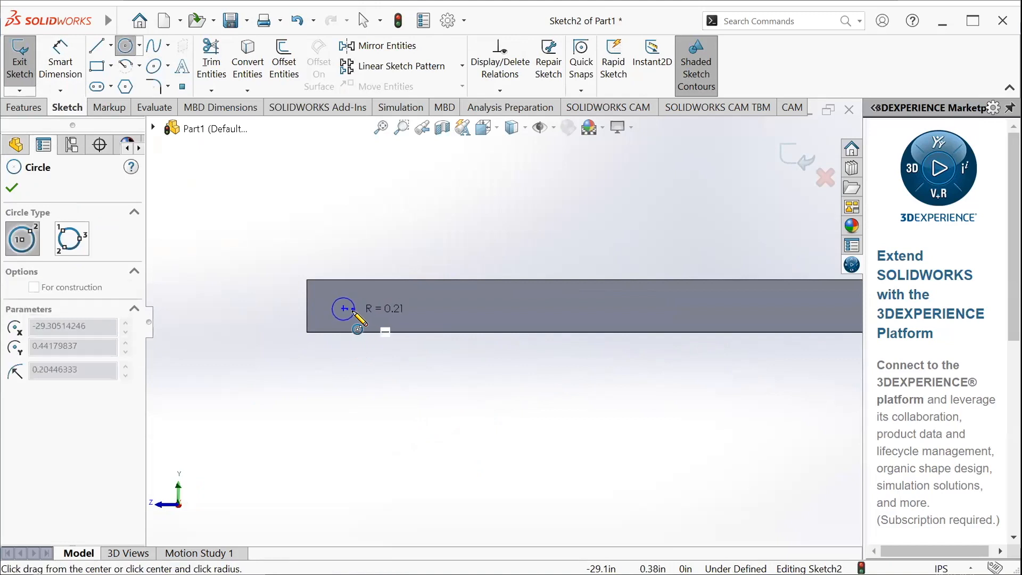
{"action": "left_click", "coordinate": [354, 318]}
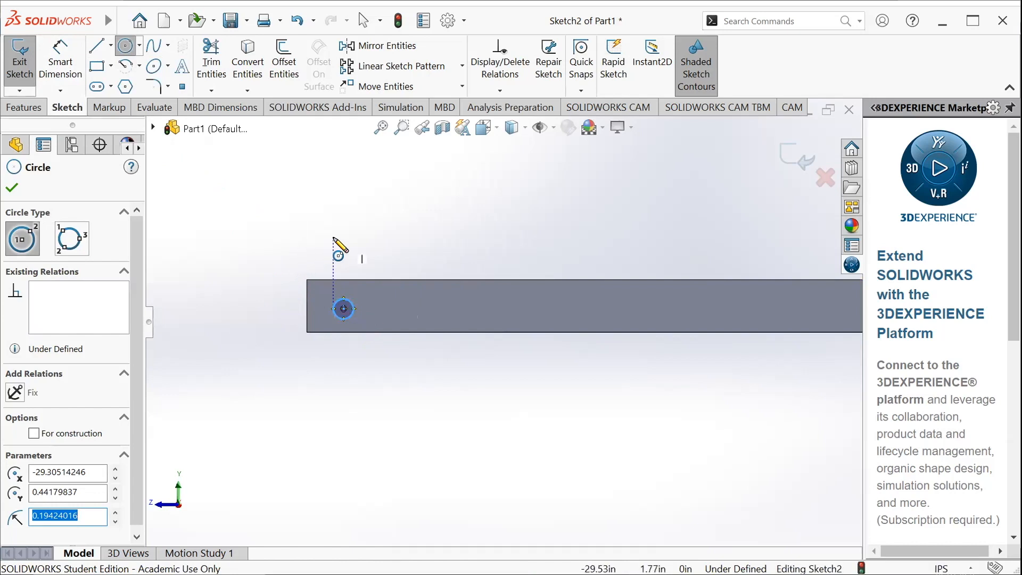
Dimension the circle's diameter and set it to 0.2 in
{"action": "left_click", "coordinate": [60, 63]}
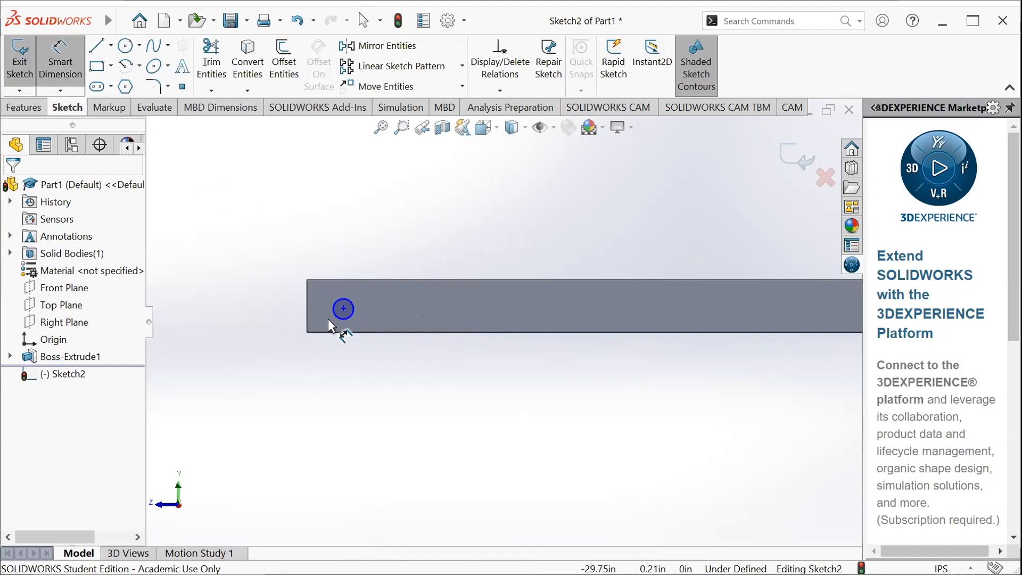
{"action": "left_click", "coordinate": [349, 309]}
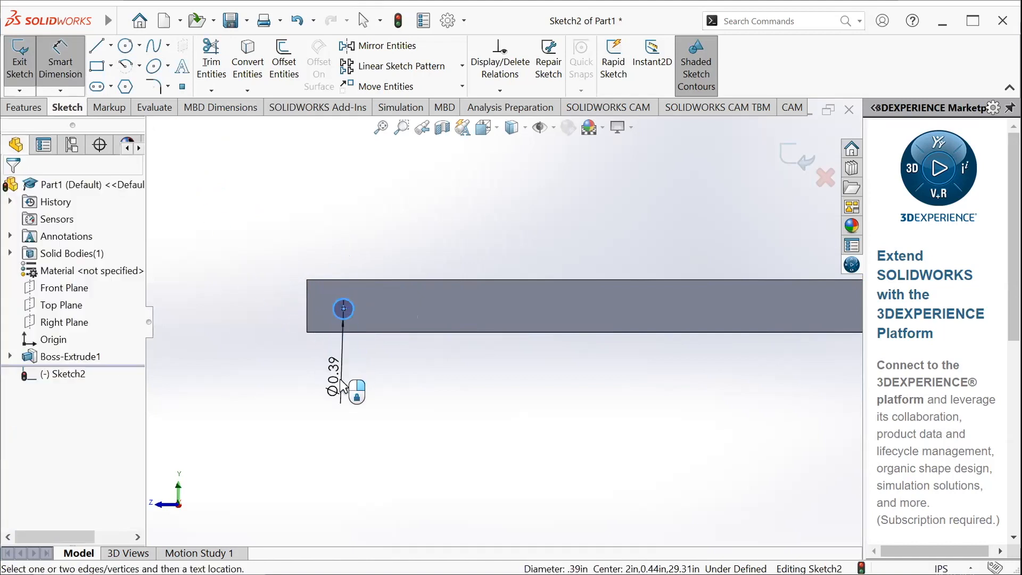
{"action": "left_click", "coordinate": [335, 394]}
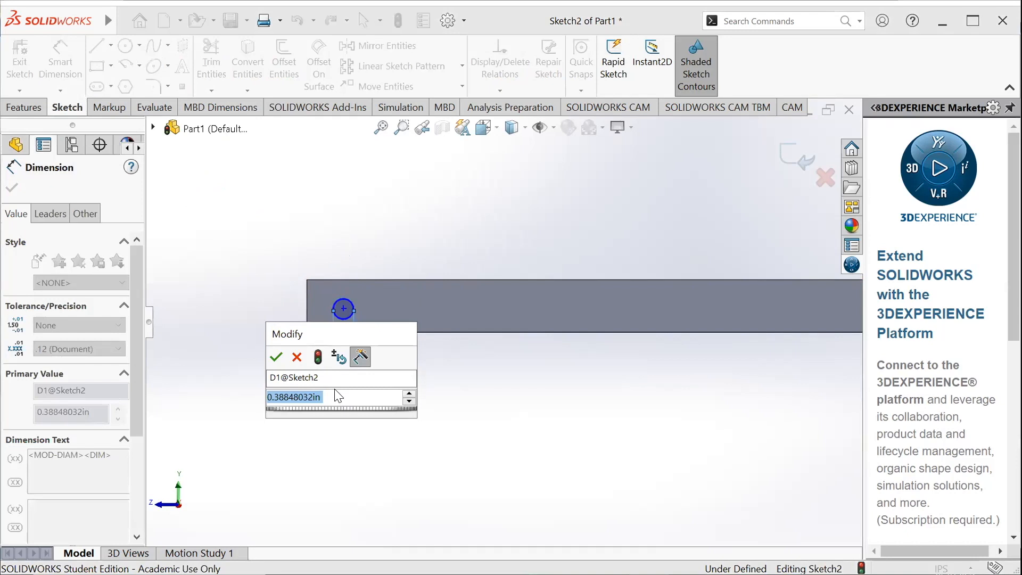
{"action": "type", "text": ".2"}
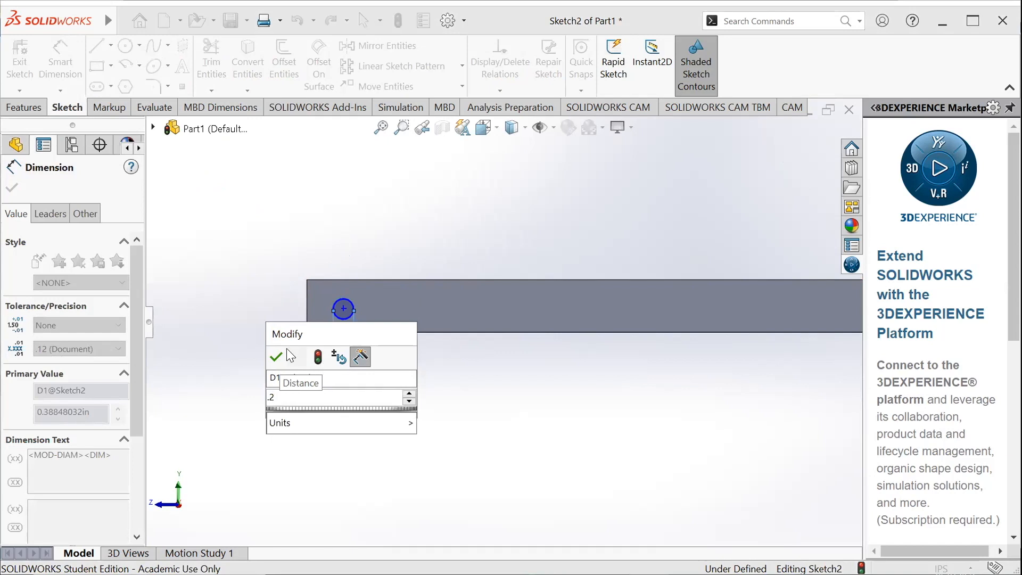
{"action": "left_click", "coordinate": [297, 358]}
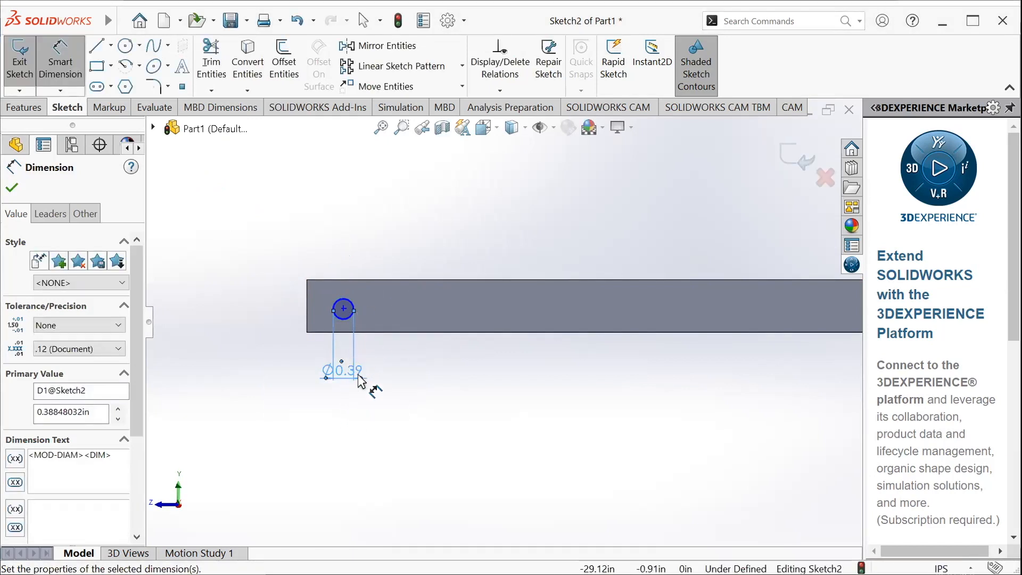
{"action": "double_click", "coordinate": [349, 376]}
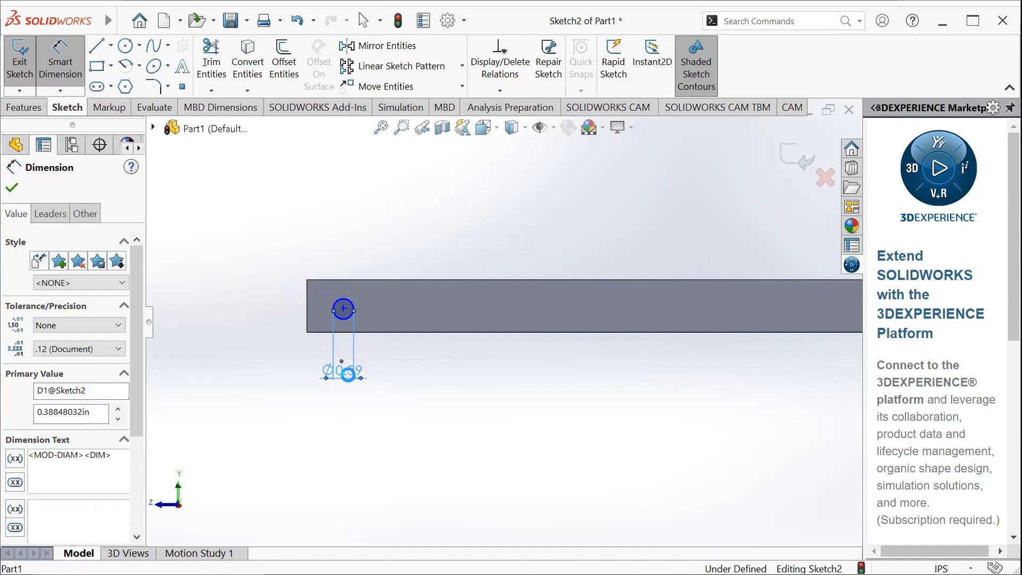
{"action": "type", "text": "."}
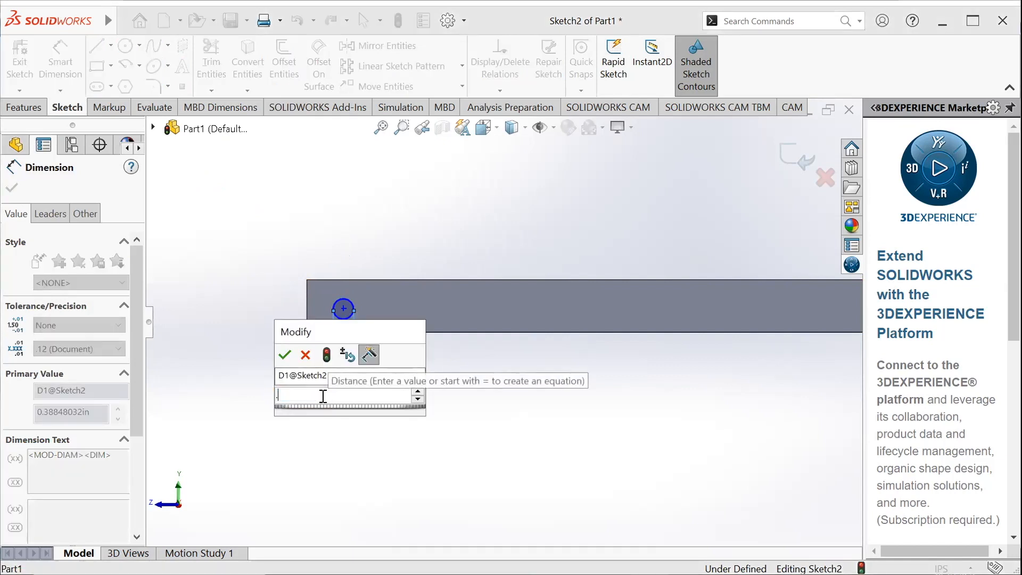
{"action": "type", "text": "2"}
{"action": "key", "text": "Return"}
{"action": "scroll", "coordinate": [345, 340], "scroll_direction": "up", "scroll_amount": 1}
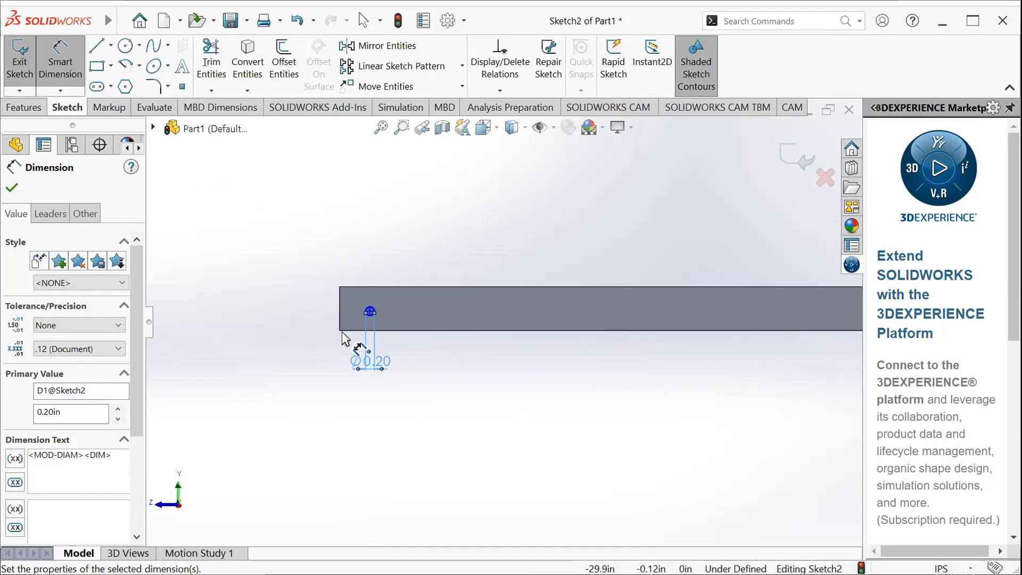
Move the circle freehand by its center to about 0.9 in from the tube's end and 0.38 in below the upper edge
{"action": "scroll", "coordinate": [324, 335], "scroll_direction": "down", "scroll_amount": 3}
{"action": "scroll", "coordinate": [428, 279], "scroll_direction": "down", "scroll_amount": 2}
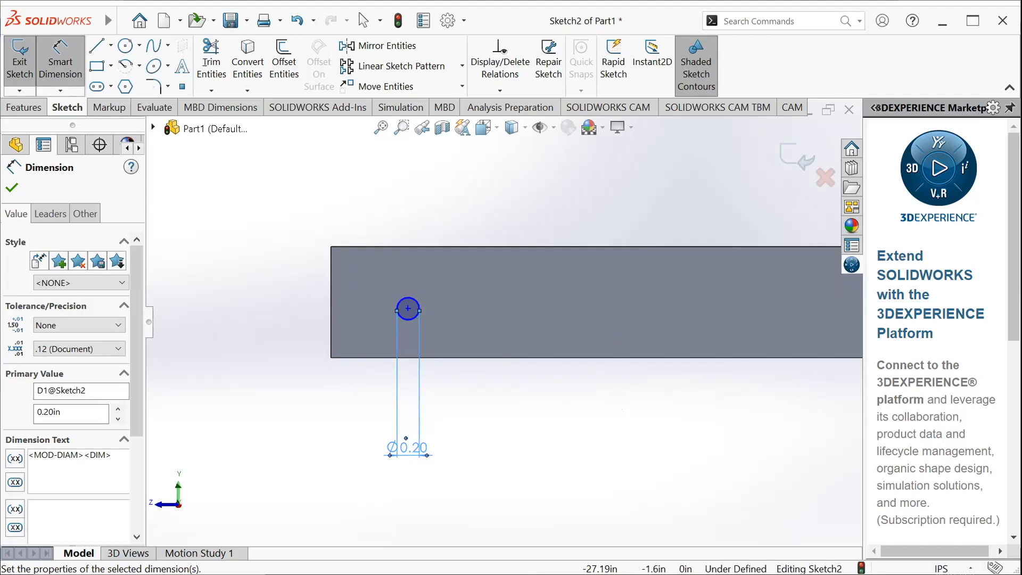
{"action": "key", "text": "Escape"}
{"action": "left_click", "coordinate": [419, 305]}
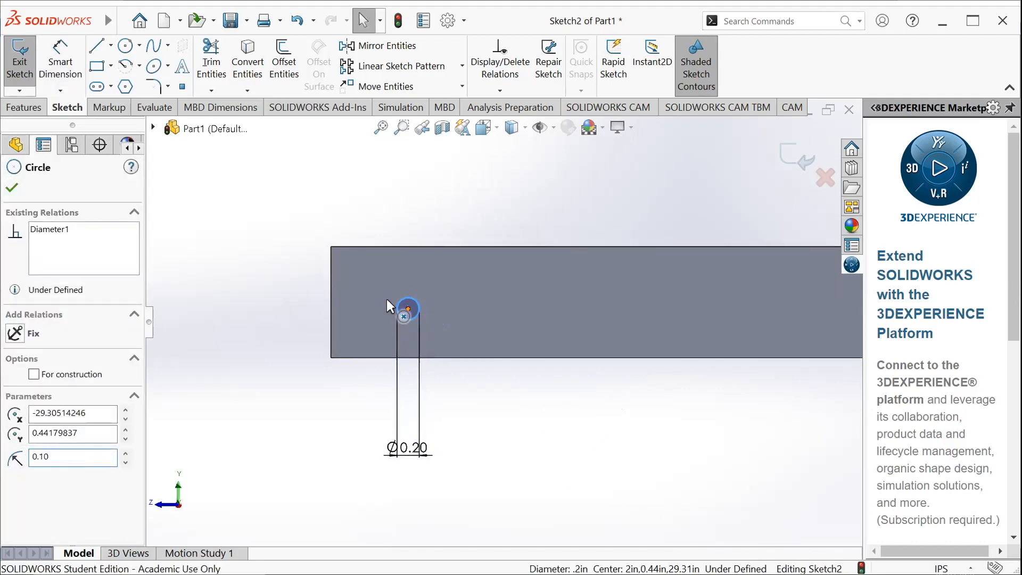
{"action": "left_click", "coordinate": [428, 322]}
{"action": "left_click_drag", "start_coordinate": [406, 305], "coordinate": [428, 289]}
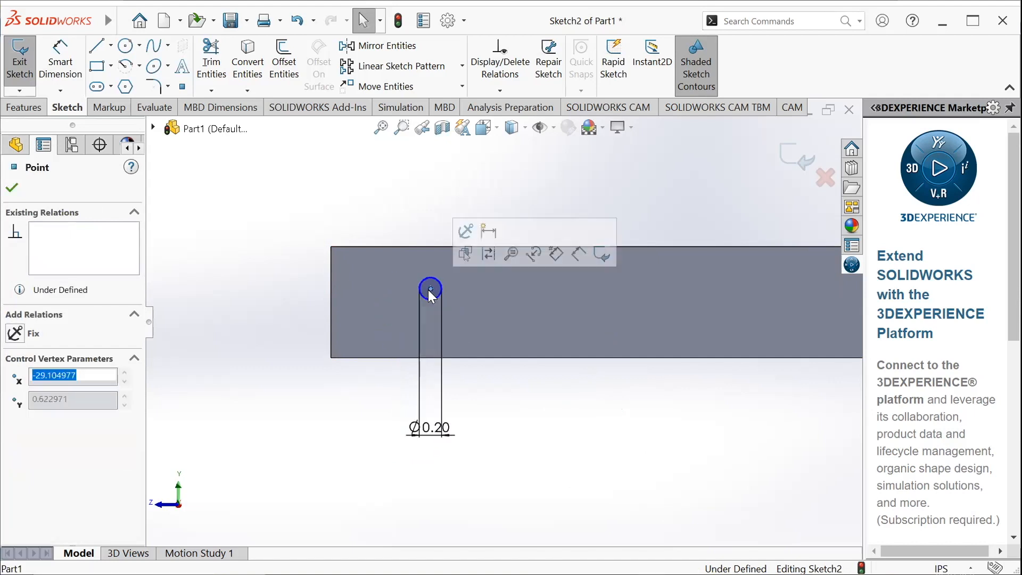
{"action": "key", "text": "Escape"}
Dimension the circle's horizontal distance from the tube's end edge and set it to 0.5 in
{"action": "left_click", "coordinate": [72, 53]}
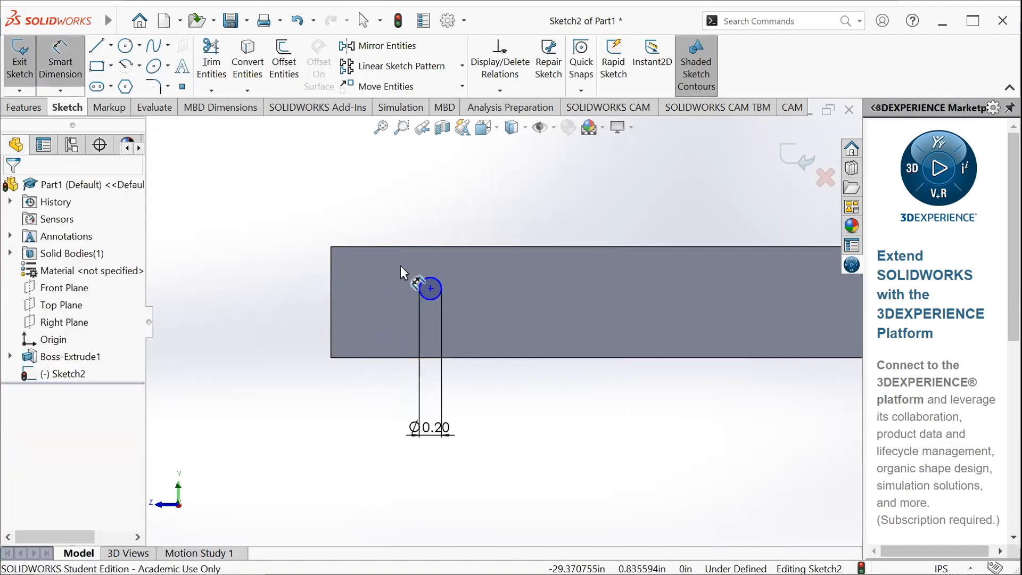
{"action": "left_click", "coordinate": [431, 295]}
{"action": "left_click", "coordinate": [331, 309]}
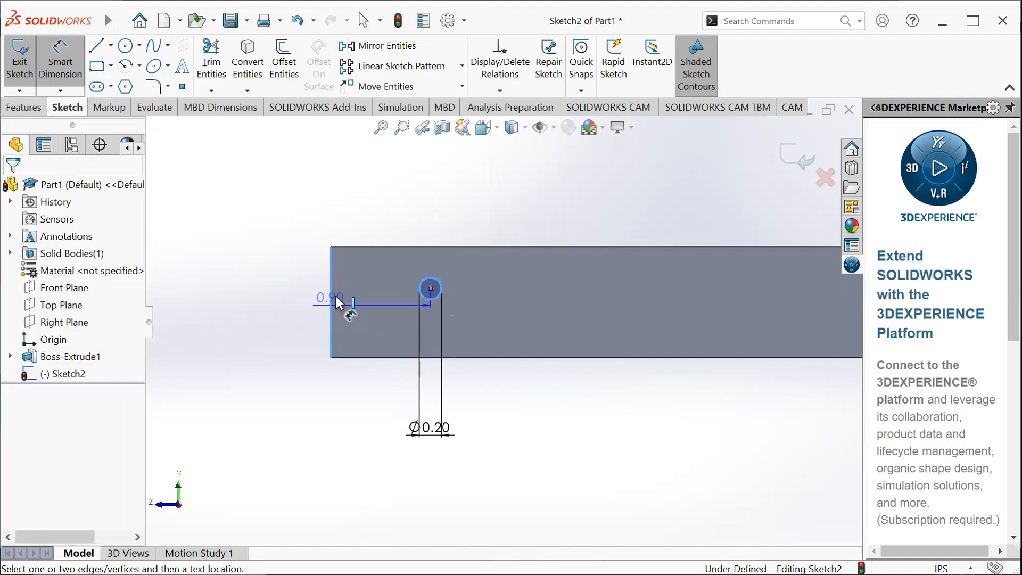
{"action": "left_click", "coordinate": [387, 228]}
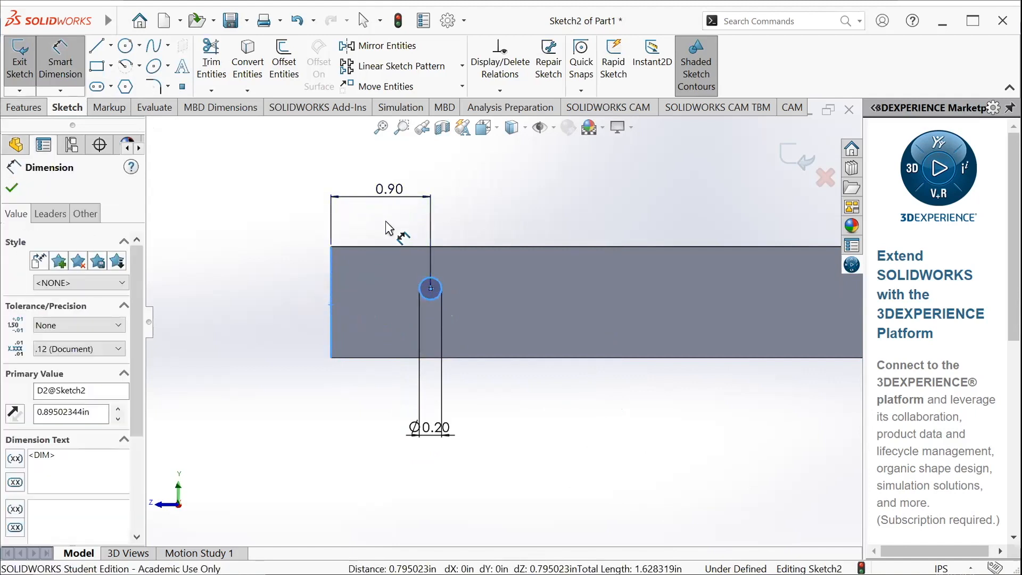
{"action": "type", "text": ".5"}
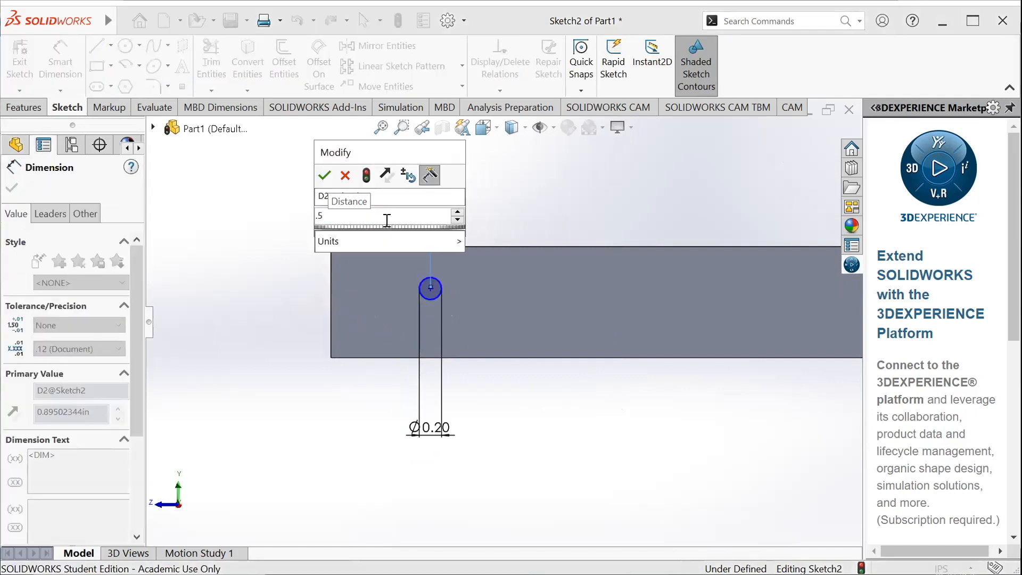
{"action": "key", "text": "Return"}
Dimension the circle's vertical distance from the face's upper edge, set it to 0.5 in, and finish dimensioning
{"action": "left_click", "coordinate": [384, 278]}
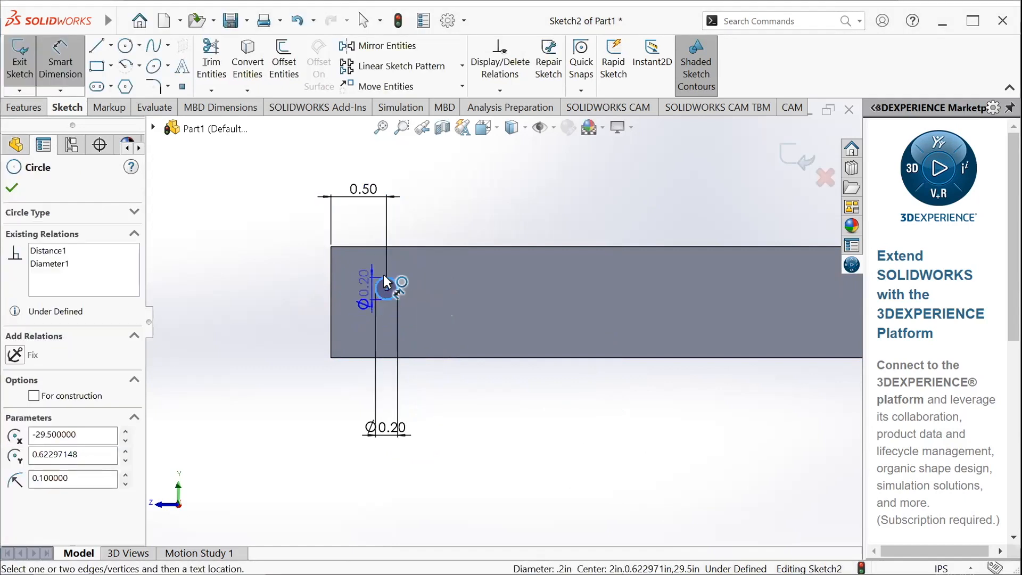
{"action": "left_click", "coordinate": [396, 247]}
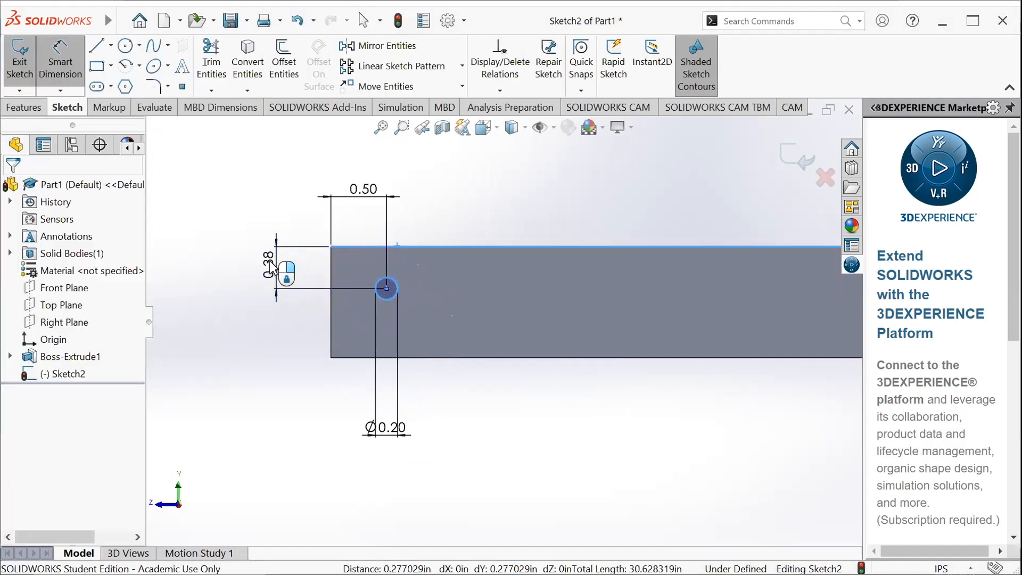
{"action": "left_click", "coordinate": [270, 266]}
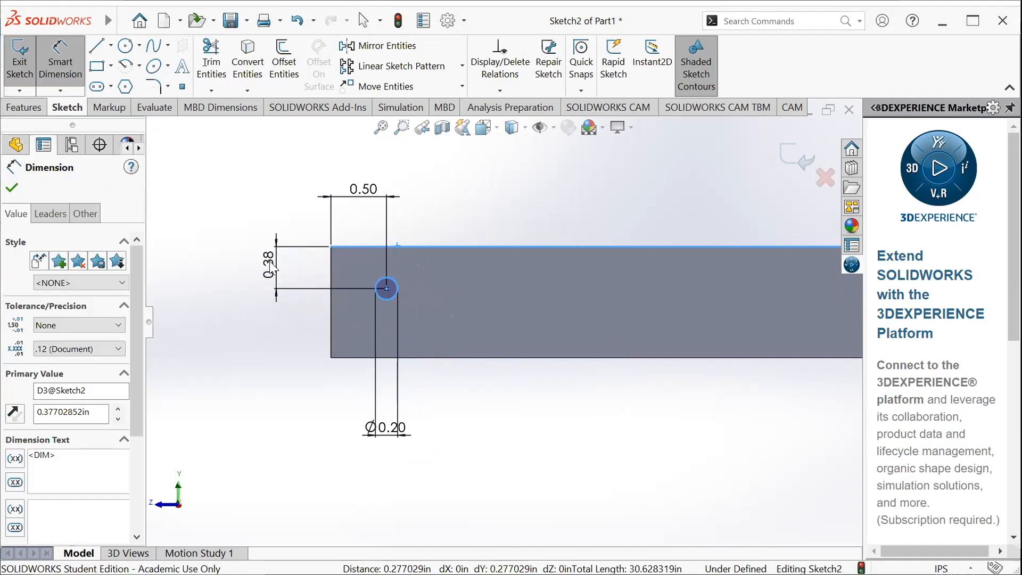
{"action": "type", "text": ".5"}
{"action": "key", "text": "Return"}
{"action": "key", "text": "Escape"}
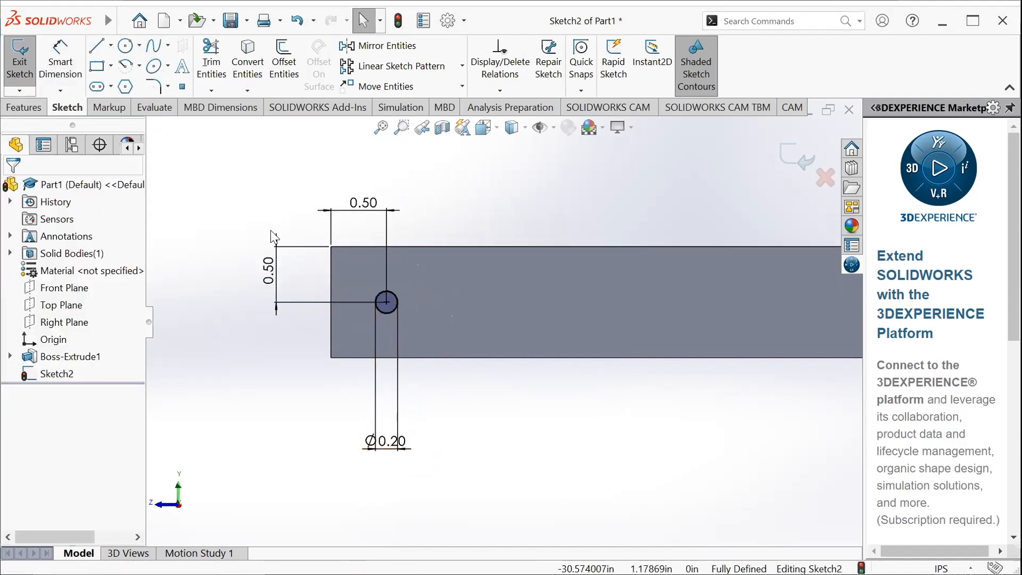
{"action": "scroll", "coordinate": [411, 286], "scroll_direction": "up", "scroll_amount": 10}
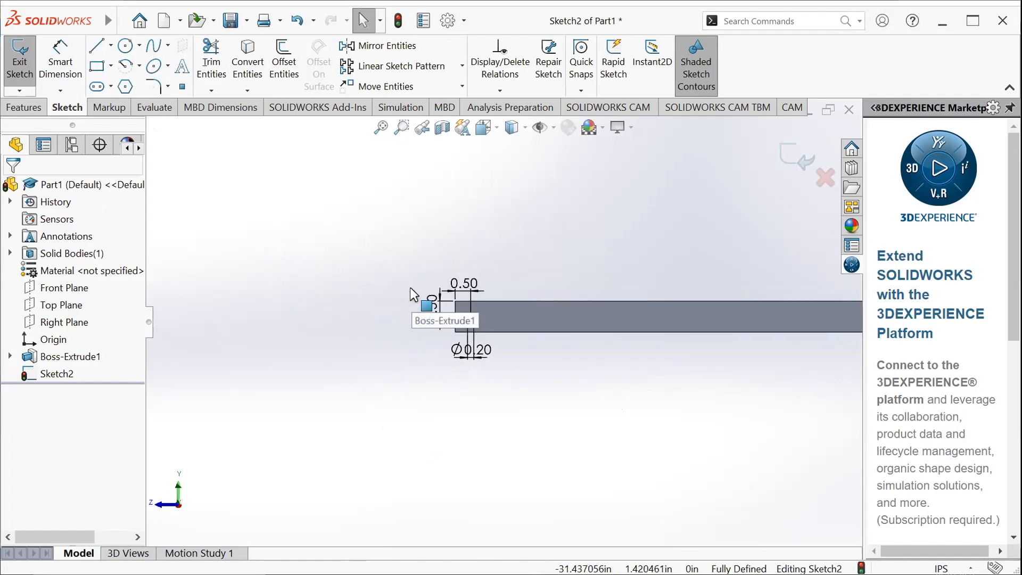
{"action": "scroll", "coordinate": [495, 319], "scroll_direction": "down", "scroll_amount": 4}
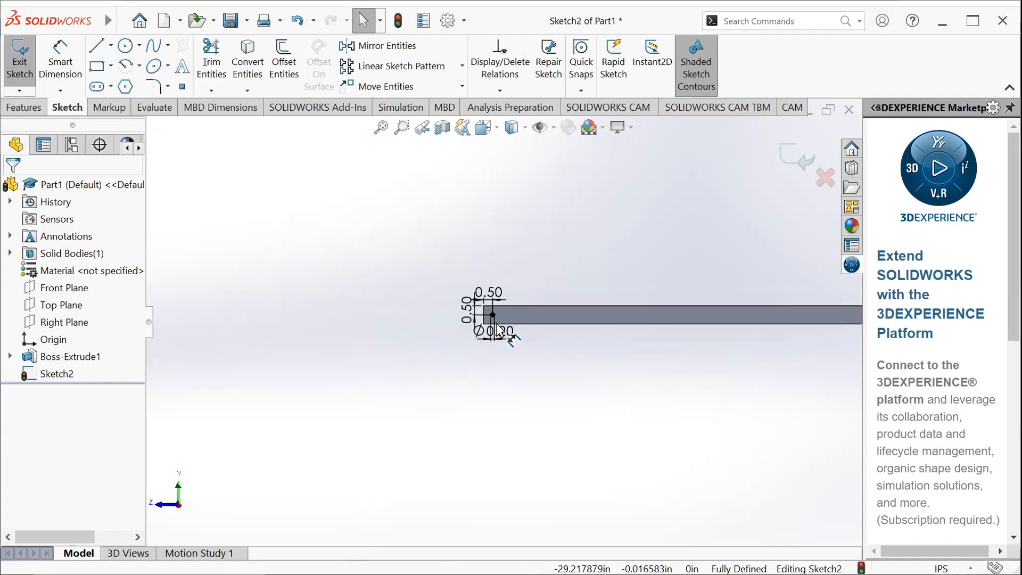
{"action": "scroll", "coordinate": [493, 308], "scroll_direction": "up", "scroll_amount": 3}
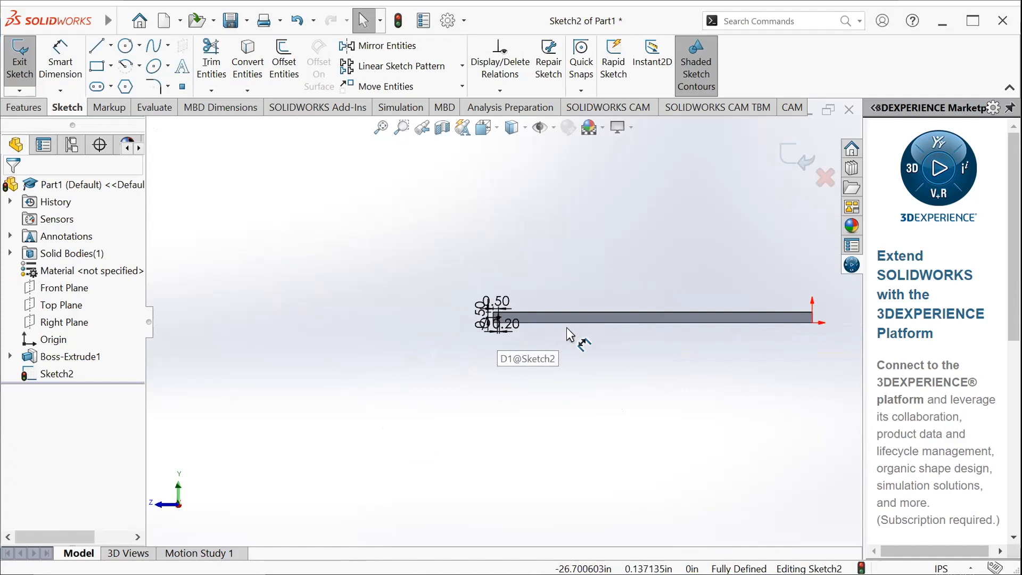
{"action": "scroll", "coordinate": [504, 326], "scroll_direction": "down", "scroll_amount": 3}
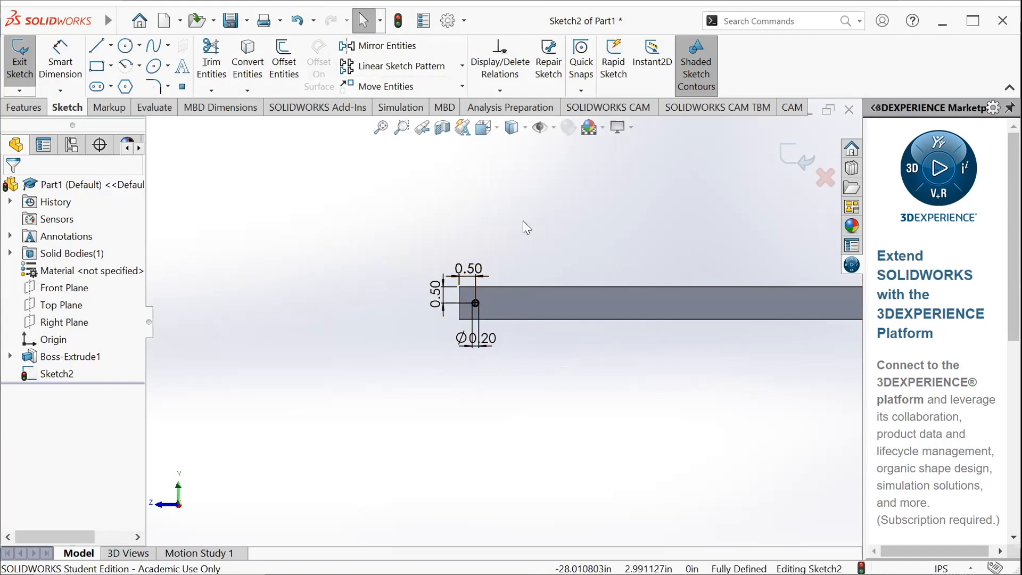
Start a Linear Sketch Pattern and set the tube face's upper long edge as Direction 1
{"action": "left_click", "coordinate": [401, 66]}
{"action": "scroll", "coordinate": [487, 311], "scroll_direction": "down", "scroll_amount": 5}
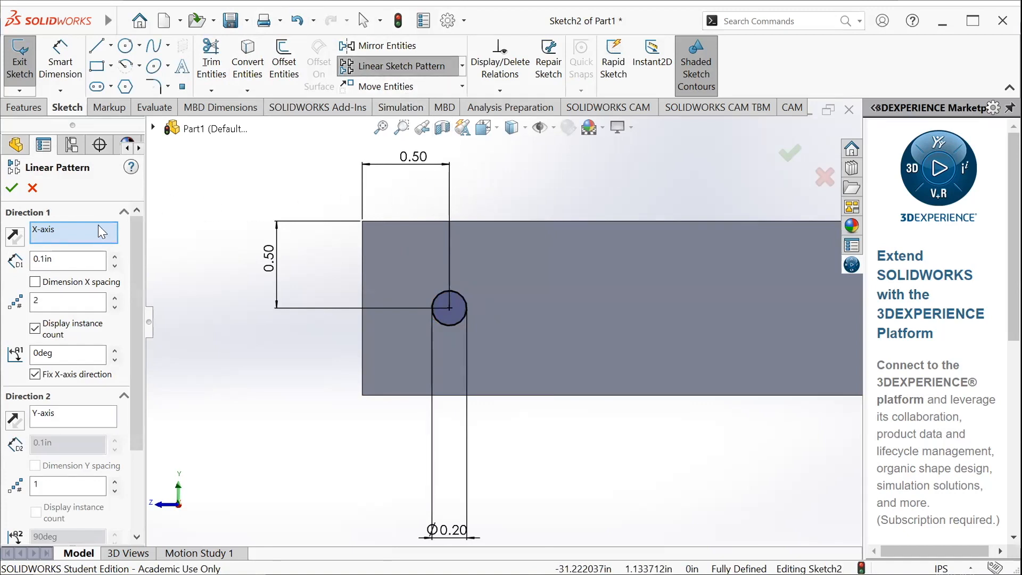
{"action": "scroll", "coordinate": [100, 229], "scroll_direction": "down", "scroll_amount": 3}
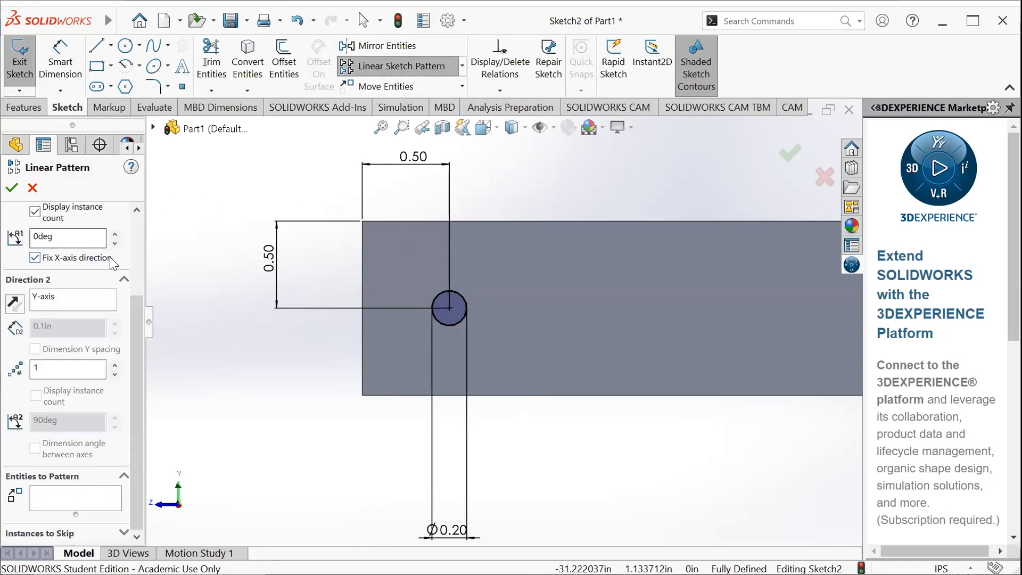
{"action": "scroll", "coordinate": [113, 263], "scroll_direction": "up", "scroll_amount": 3}
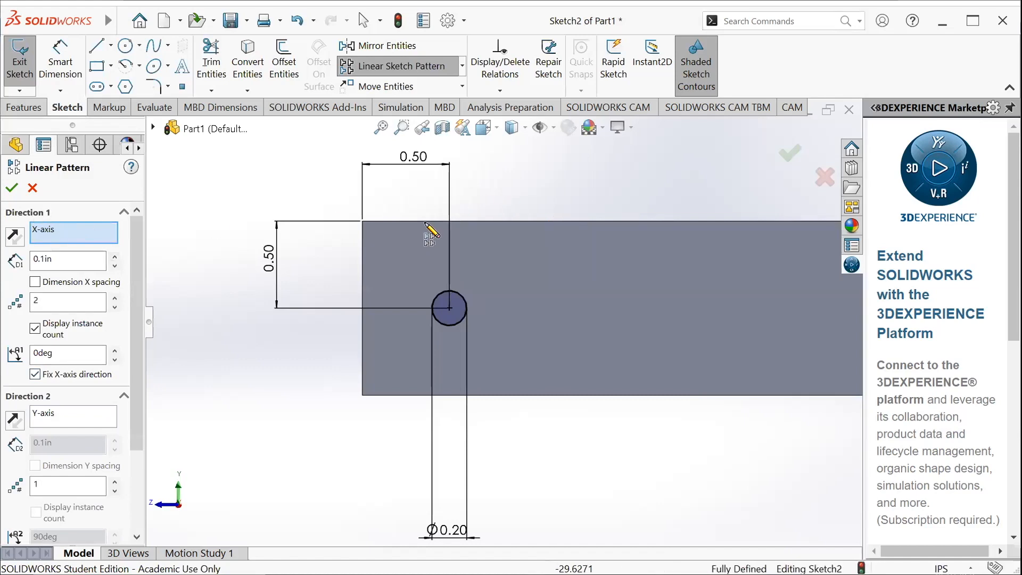
{"action": "scroll", "coordinate": [516, 263], "scroll_direction": "up", "scroll_amount": 8}
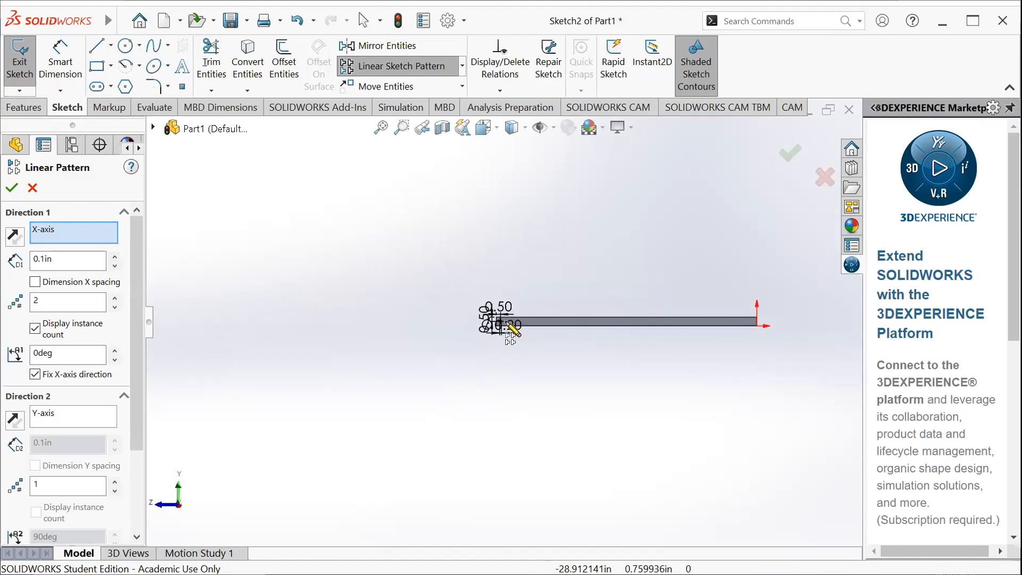
{"action": "scroll", "coordinate": [511, 306], "scroll_direction": "down", "scroll_amount": 3}
{"action": "scroll", "coordinate": [632, 382], "scroll_direction": "down", "scroll_amount": 5}
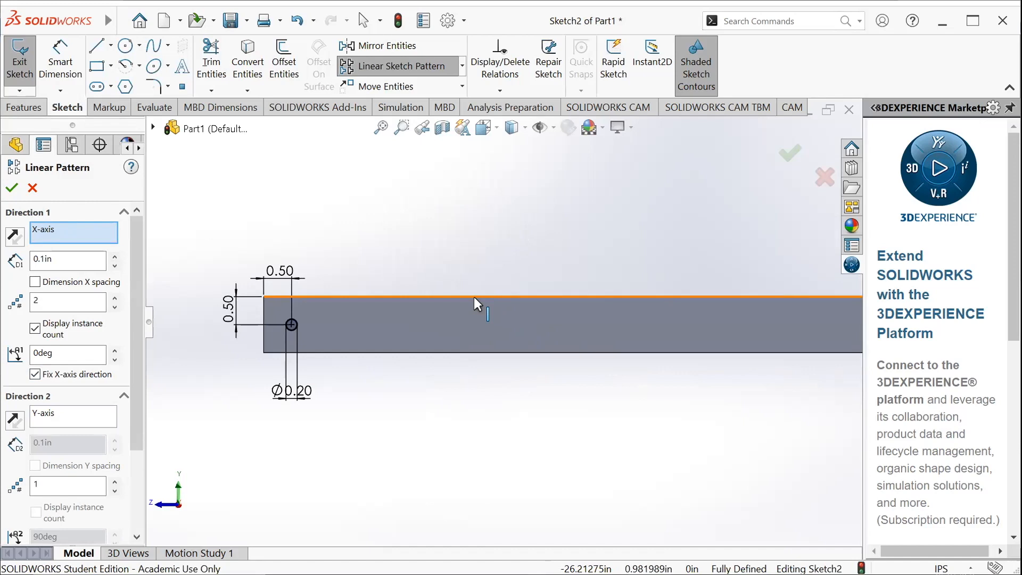
{"action": "left_click", "coordinate": [474, 296]}
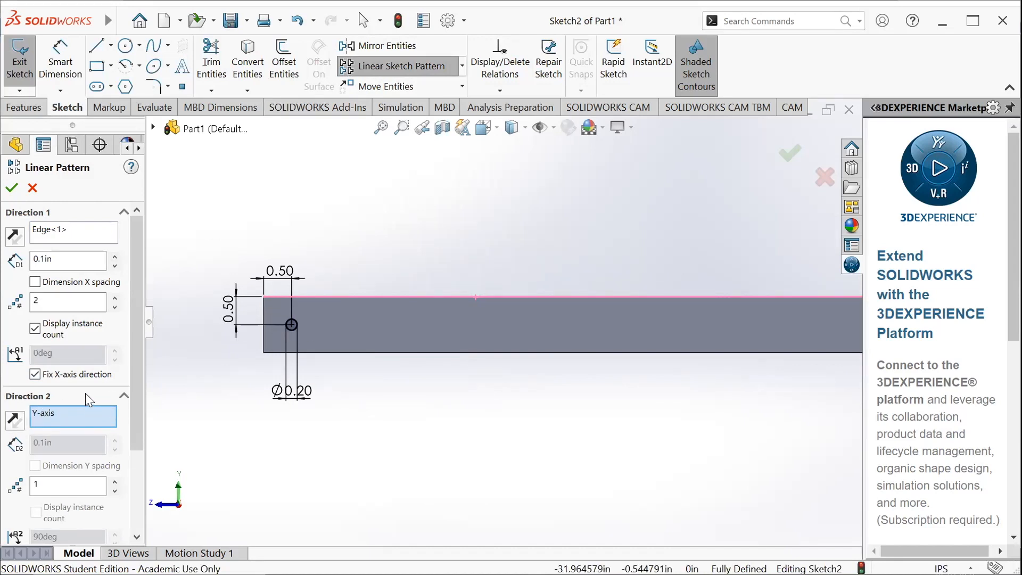
Choose the 0.2 in circle as the entity to pattern
{"action": "left_click_drag", "start_coordinate": [139, 372], "coordinate": [129, 454]}
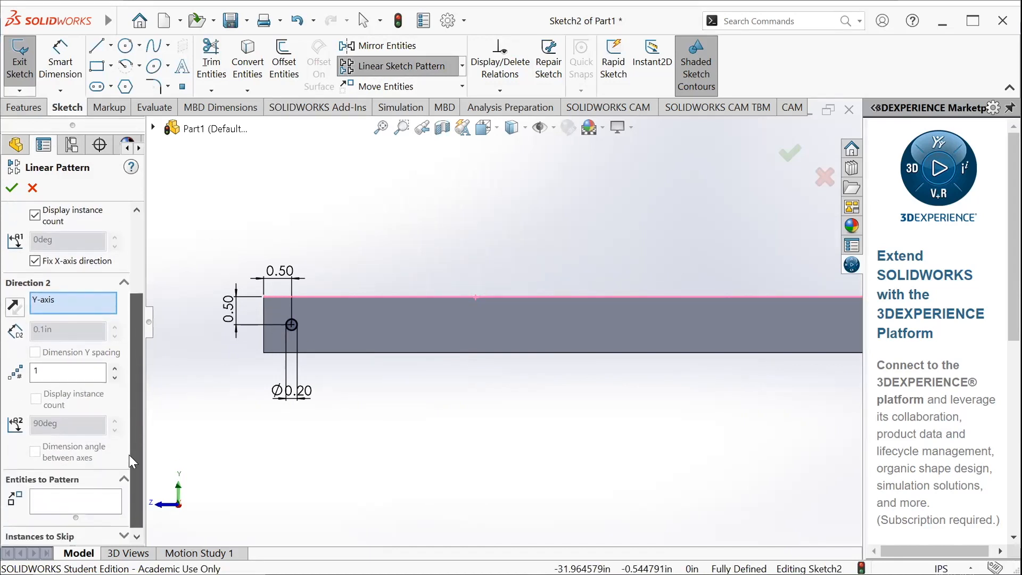
{"action": "left_click", "coordinate": [66, 498]}
{"action": "scroll", "coordinate": [288, 335], "scroll_direction": "down", "scroll_amount": 1}
{"action": "scroll", "coordinate": [287, 330], "scroll_direction": "down", "scroll_amount": 1}
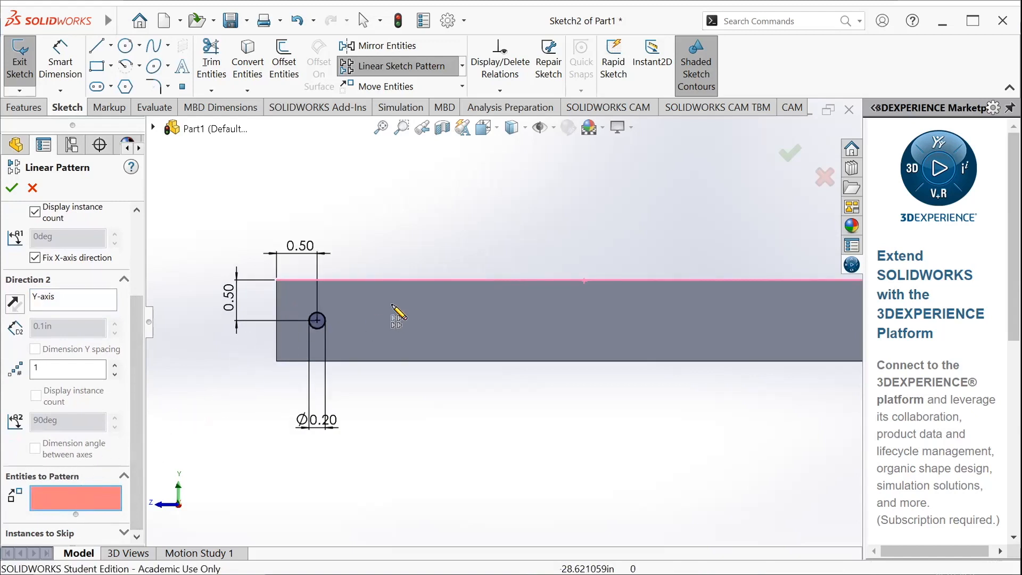
{"action": "scroll", "coordinate": [502, 322], "scroll_direction": "up", "scroll_amount": 3}
{"action": "scroll", "coordinate": [486, 338], "scroll_direction": "down", "scroll_amount": 3}
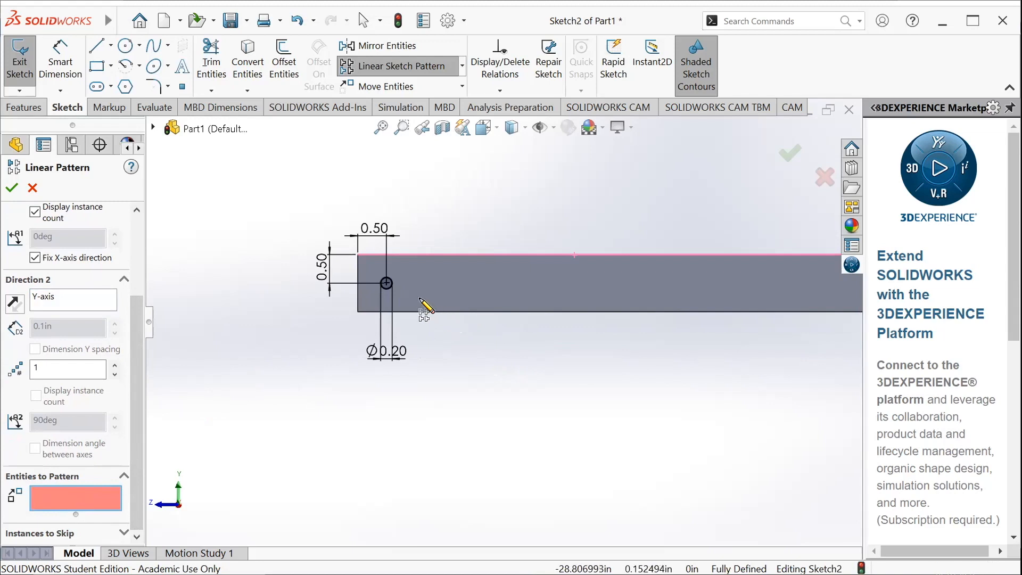
{"action": "left_click", "coordinate": [390, 283]}
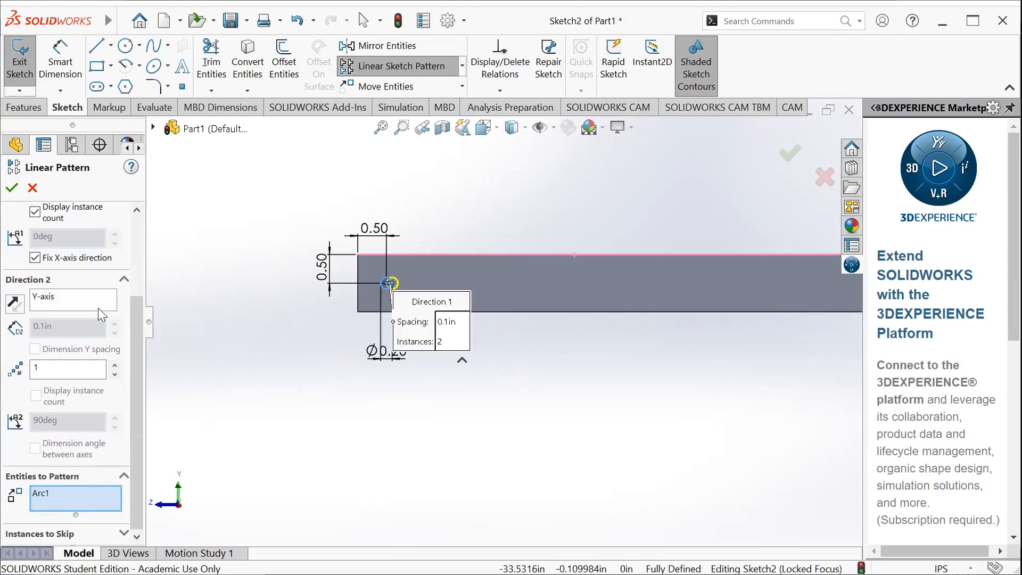
Set the Direction 1 spacing to 1 in and the number of instances to 30
{"action": "left_click_drag", "start_coordinate": [134, 375], "coordinate": [140, 268]}
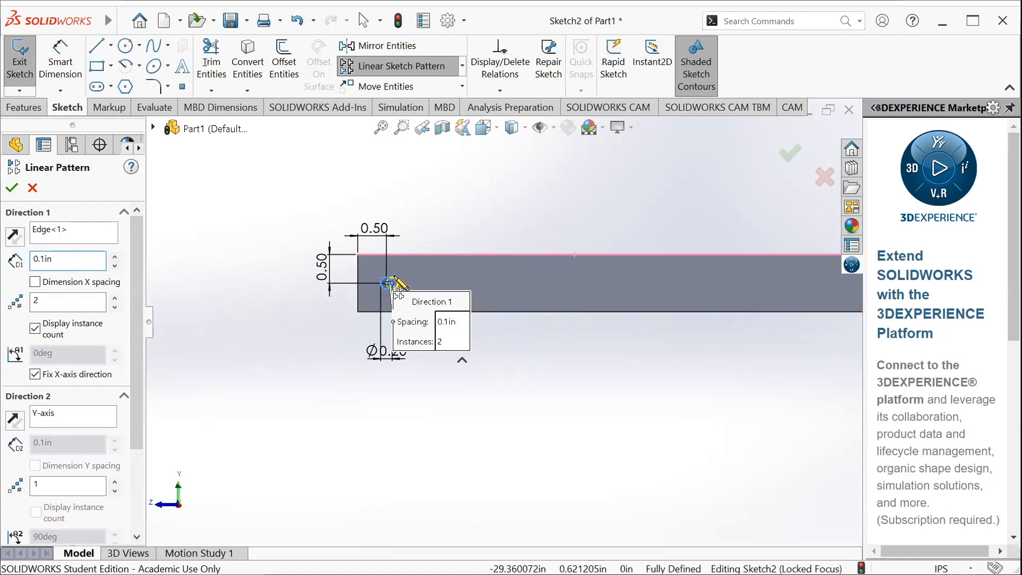
{"action": "scroll", "coordinate": [370, 266], "scroll_direction": "down", "scroll_amount": 1}
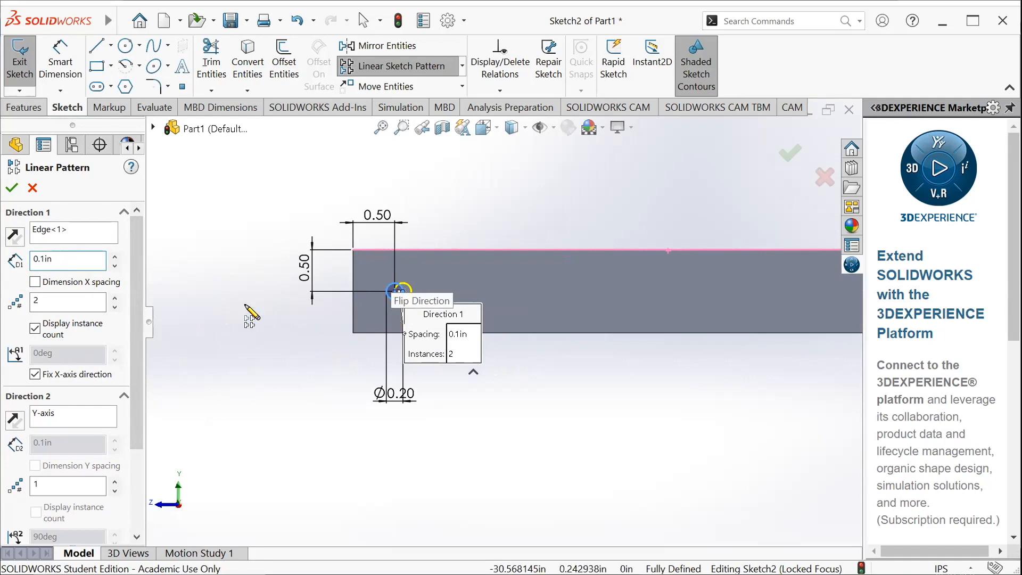
{"action": "left_click", "coordinate": [77, 261]}
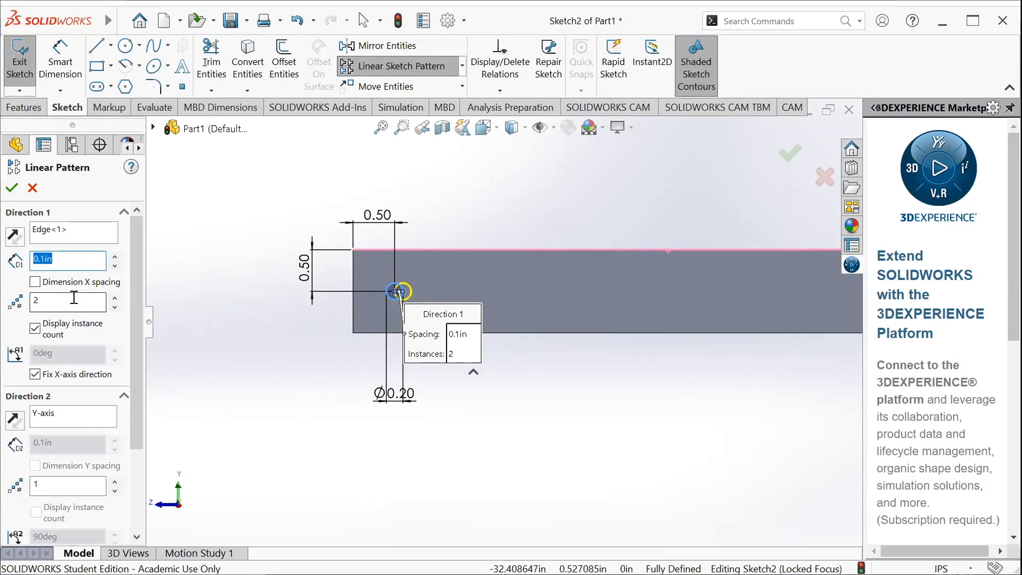
{"action": "type", "text": "1"}
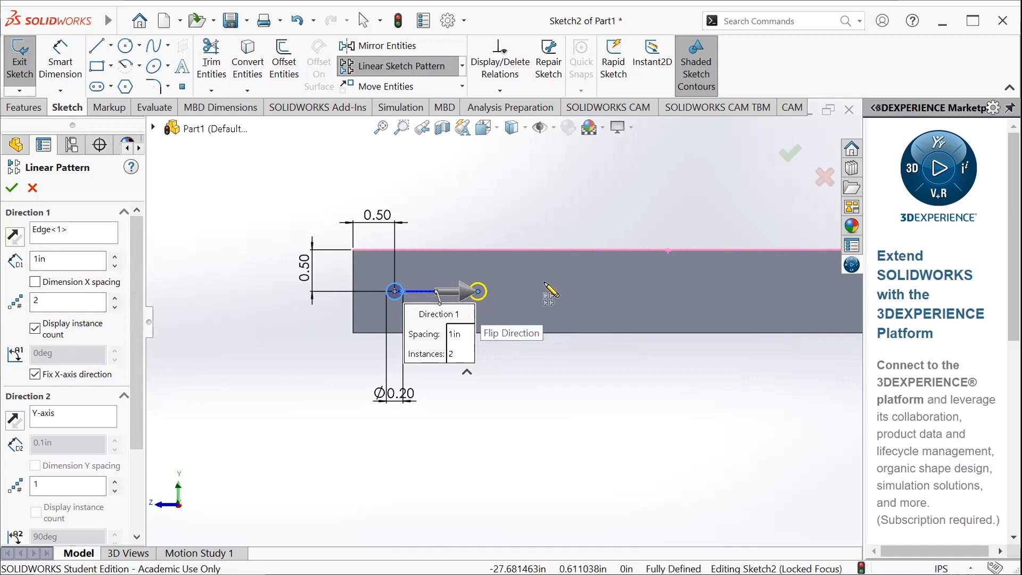
{"action": "left_click", "coordinate": [78, 303]}
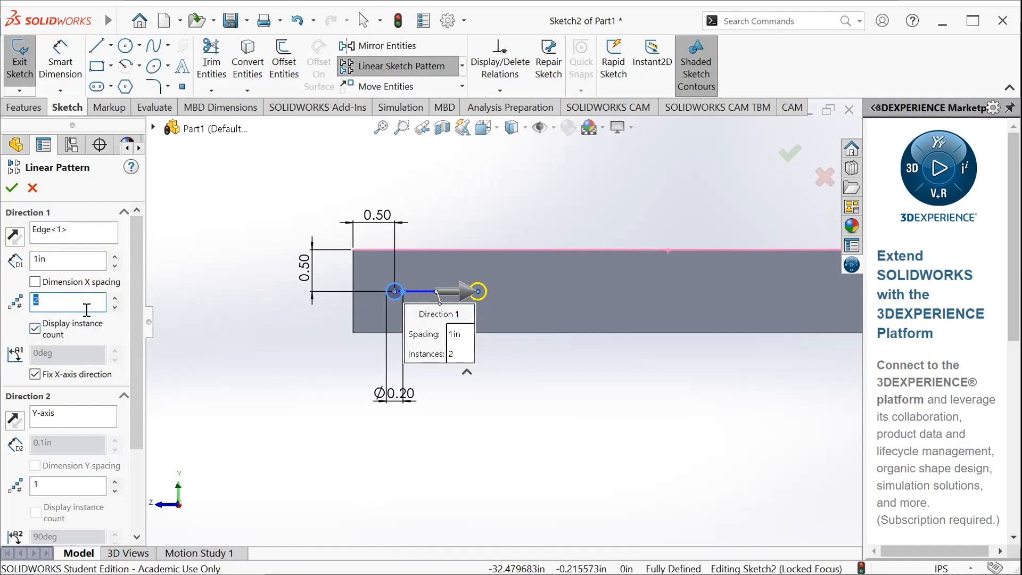
{"action": "type", "text": "30"}
Examine the circle pattern preview along the tube, checking the spacing to both ends
{"action": "scroll", "coordinate": [703, 420], "scroll_direction": "down", "scroll_amount": 3}
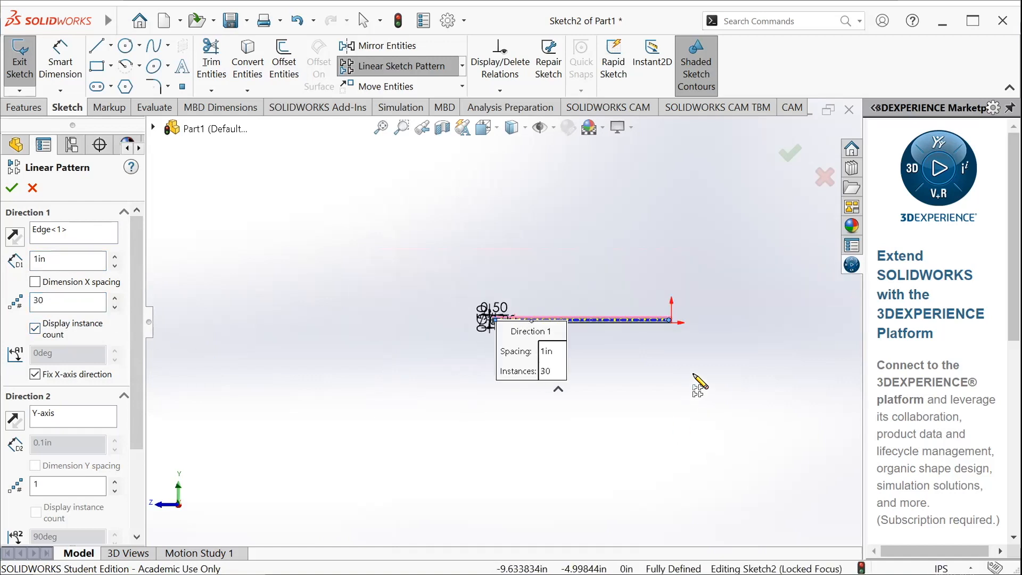
{"action": "scroll", "coordinate": [666, 333], "scroll_direction": "down", "scroll_amount": 5}
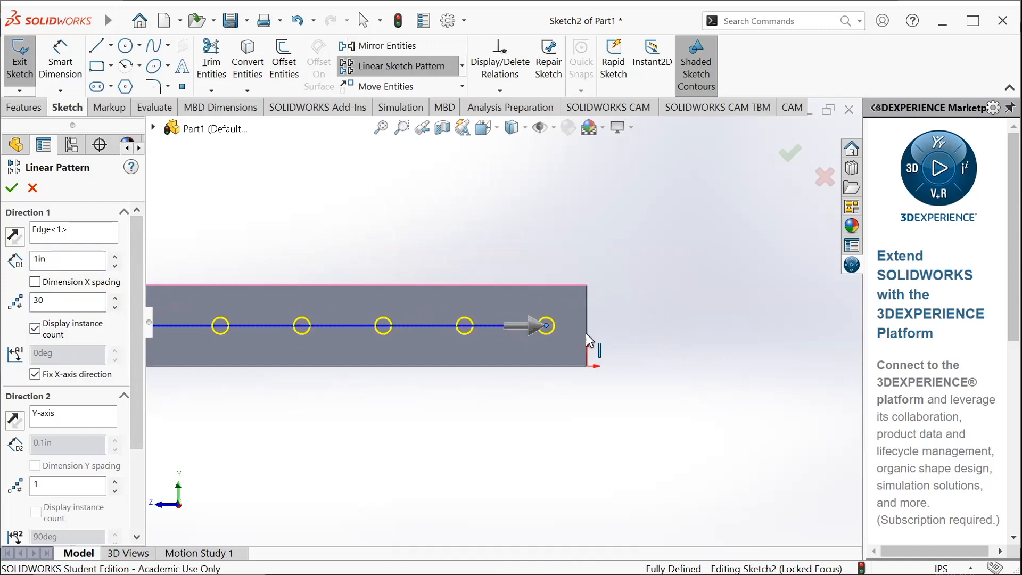
{"action": "scroll", "coordinate": [496, 324], "scroll_direction": "up", "scroll_amount": 3}
{"action": "scroll", "coordinate": [458, 324], "scroll_direction": "up", "scroll_amount": 5}
{"action": "scroll", "coordinate": [390, 318], "scroll_direction": "down", "scroll_amount": 2}
{"action": "scroll", "coordinate": [184, 325], "scroll_direction": "down", "scroll_amount": 2}
{"action": "scroll", "coordinate": [255, 321], "scroll_direction": "up", "scroll_amount": 2}
{"action": "scroll", "coordinate": [266, 322], "scroll_direction": "down", "scroll_amount": 5}
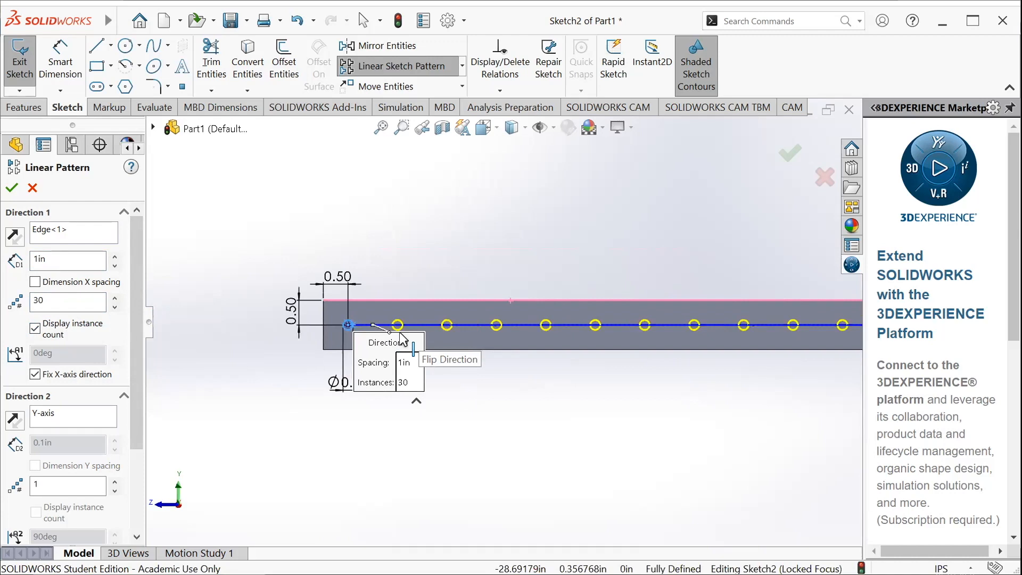
{"action": "scroll", "coordinate": [416, 337], "scroll_direction": "up", "scroll_amount": 4}
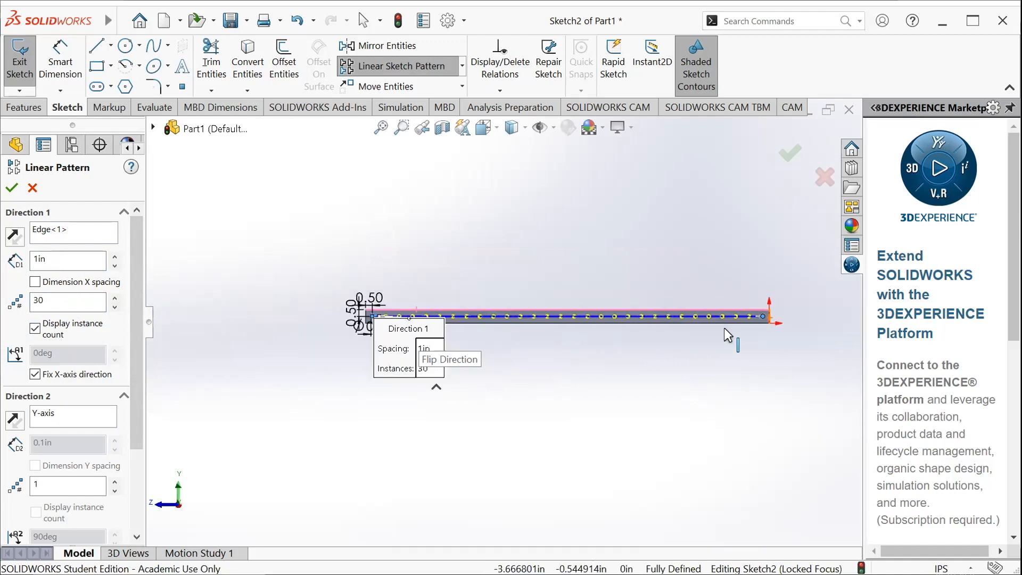
{"action": "scroll", "coordinate": [548, 298], "scroll_direction": "up", "scroll_amount": 3}
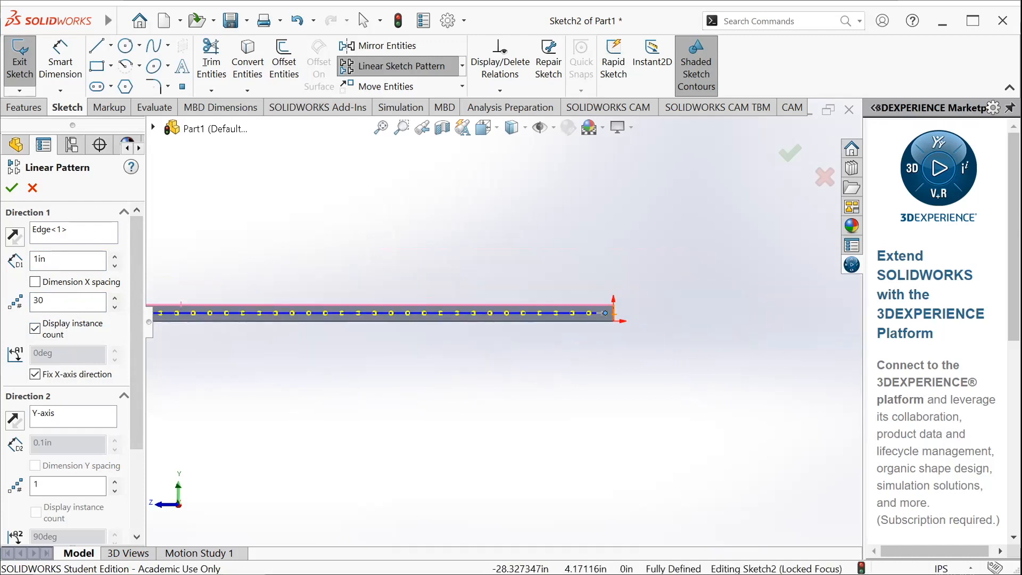
Accept the linear pattern of circles and exit the sketch
{"action": "left_click", "coordinate": [11, 189]}
{"action": "scroll", "coordinate": [300, 332], "scroll_direction": "down", "scroll_amount": 5}
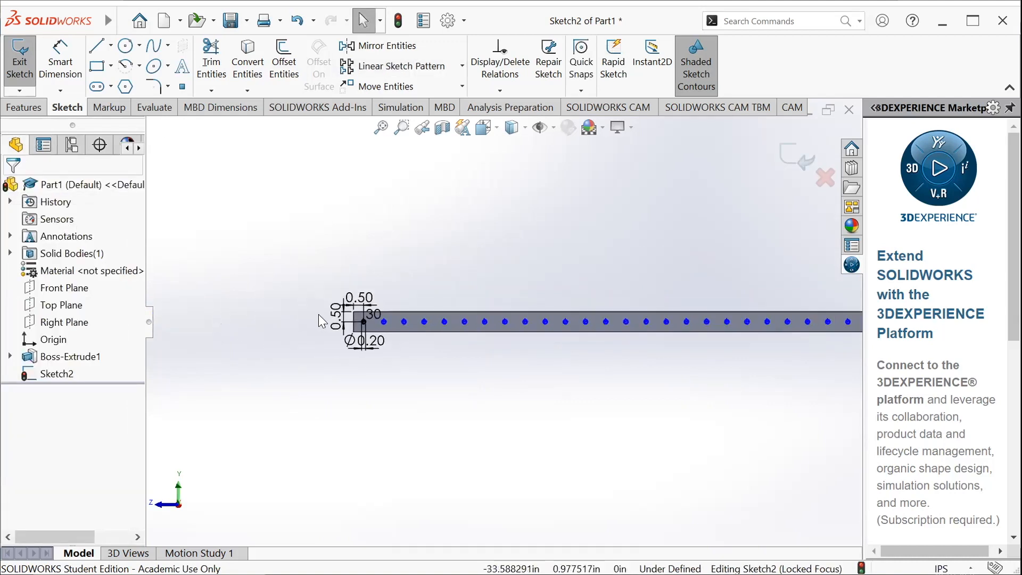
{"action": "scroll", "coordinate": [335, 325], "scroll_direction": "up", "scroll_amount": 3}
{"action": "scroll", "coordinate": [612, 378], "scroll_direction": "down", "scroll_amount": 2}
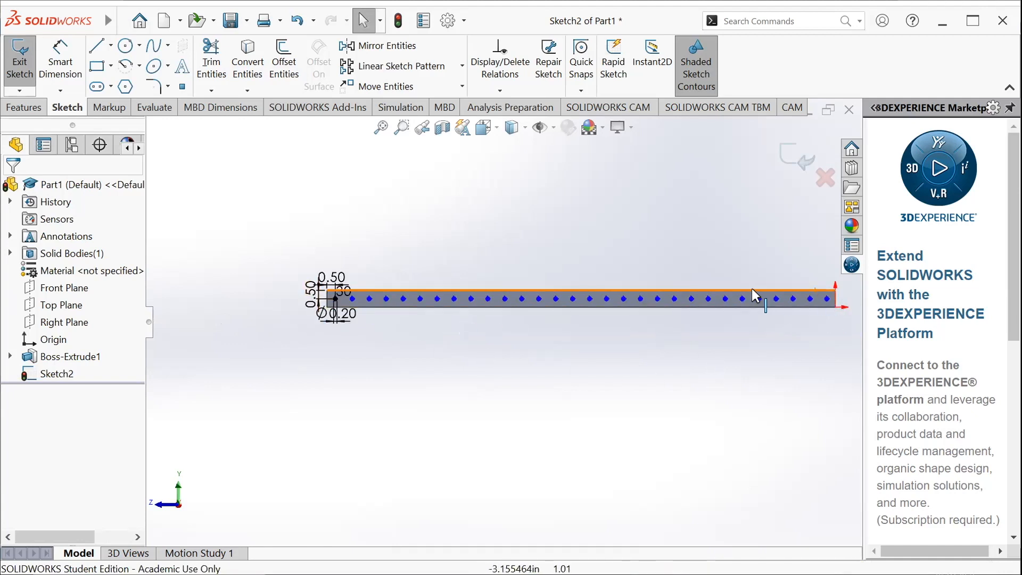
{"action": "left_click", "coordinate": [20, 85]}
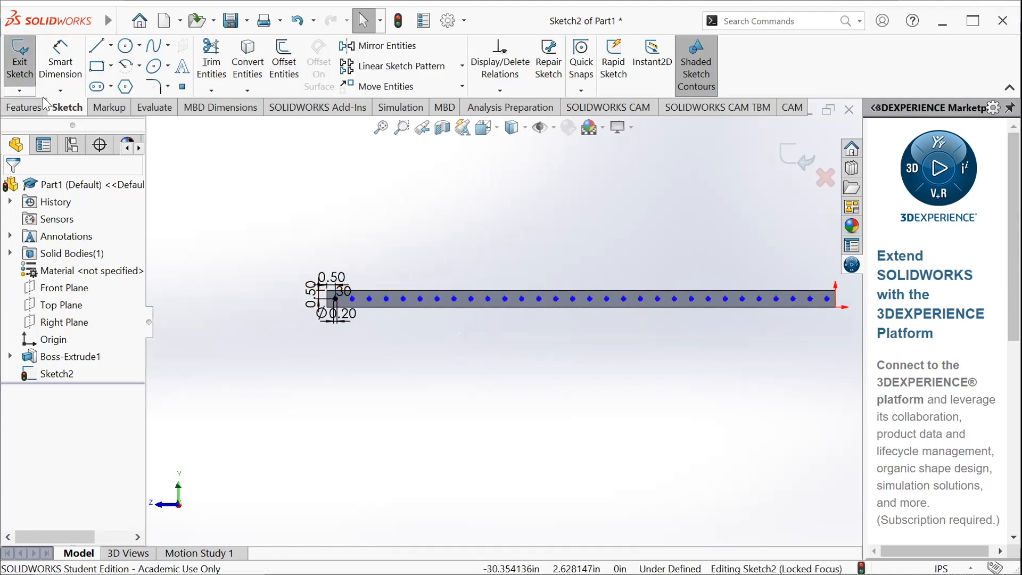
{"action": "left_click", "coordinate": [22, 74]}
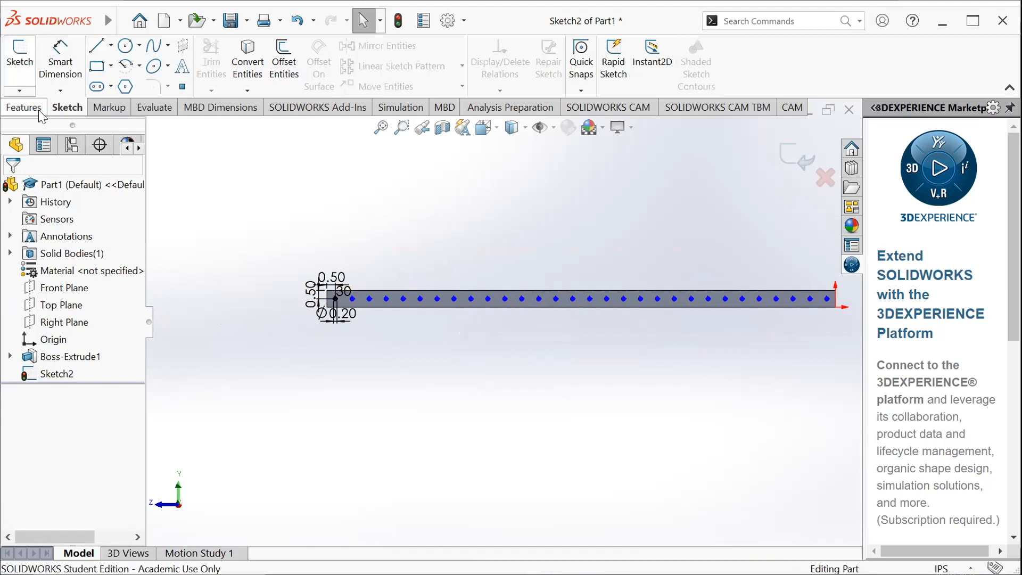
Start an Extruded Cut using the sketch of patterned circles
{"action": "left_click", "coordinate": [23, 108]}
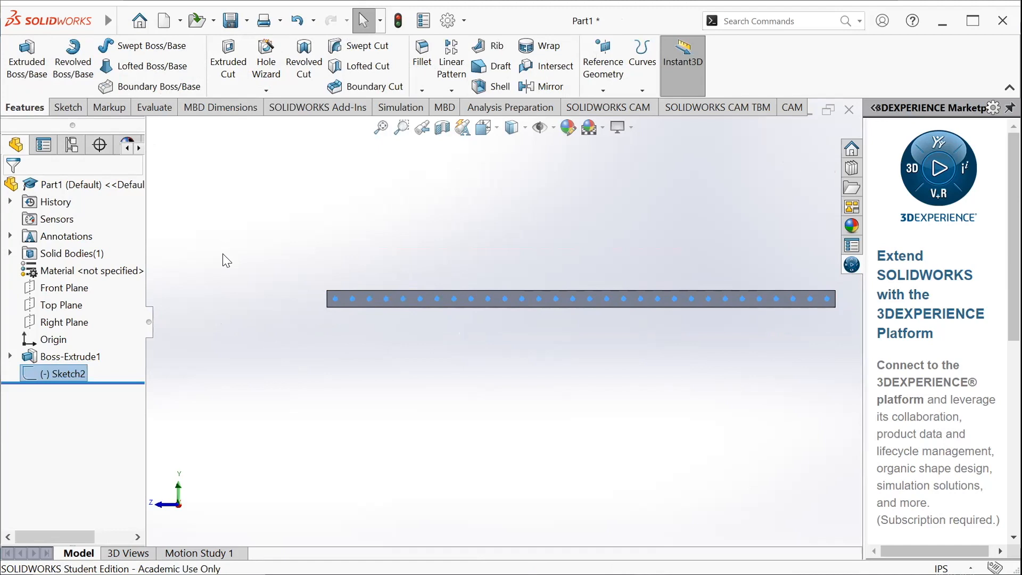
{"action": "left_click", "coordinate": [228, 67]}
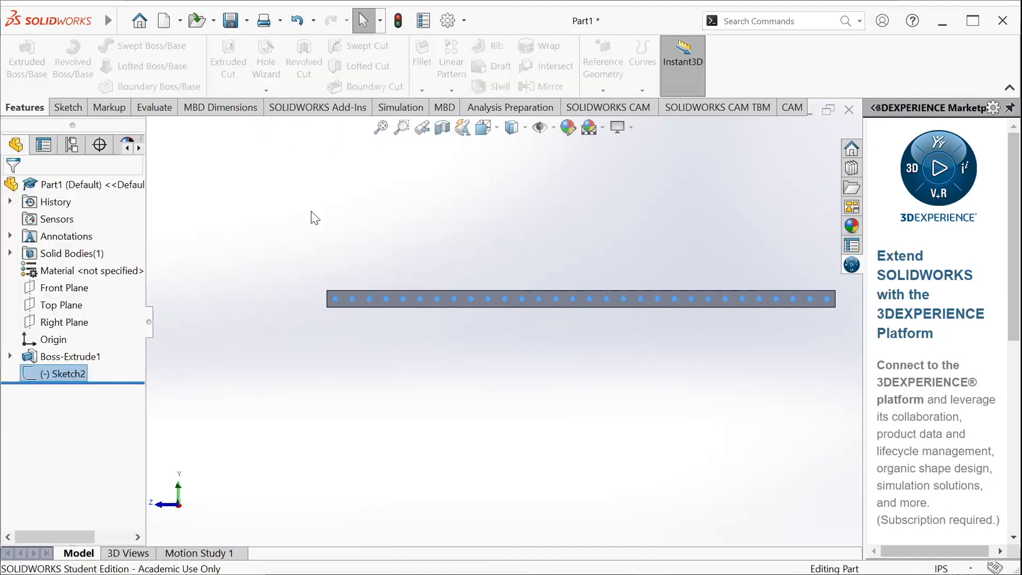
{"action": "left_click", "coordinate": [78, 373]}
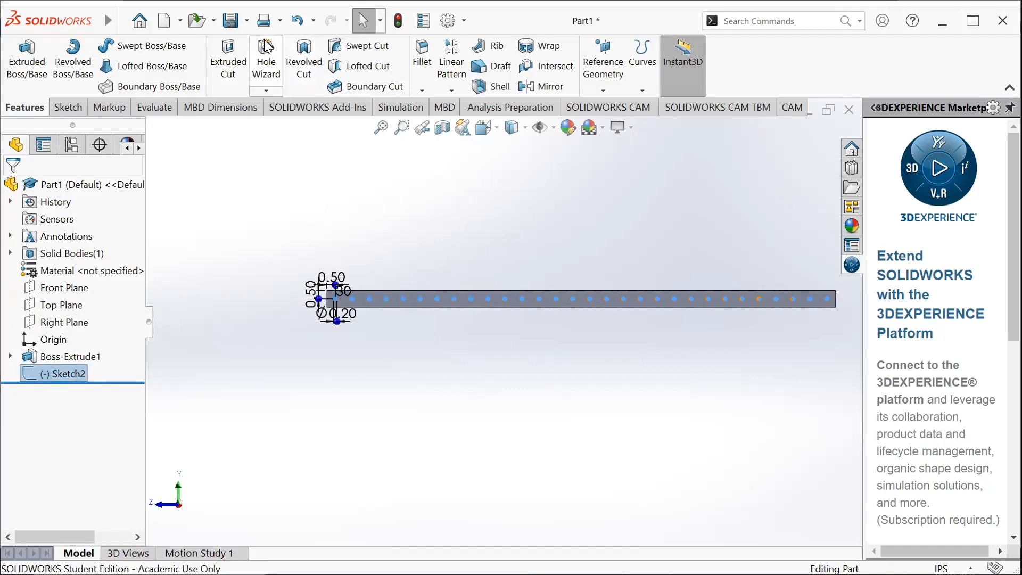
{"action": "left_click", "coordinate": [228, 64]}
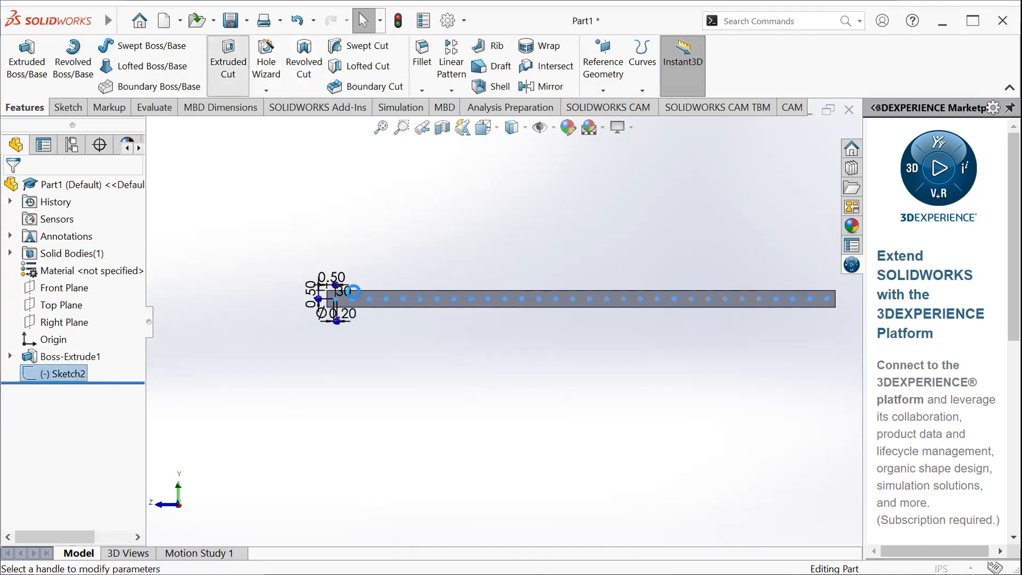
Examine the cut preview from several angles to see how the holes pass through the tube
{"action": "scroll", "coordinate": [372, 299], "scroll_direction": "down", "scroll_amount": 8}
{"action": "middle_click_drag", "start_coordinate": [373, 299], "coordinate": [469, 318]}
{"action": "scroll", "coordinate": [407, 195], "scroll_direction": "up", "scroll_amount": 6}
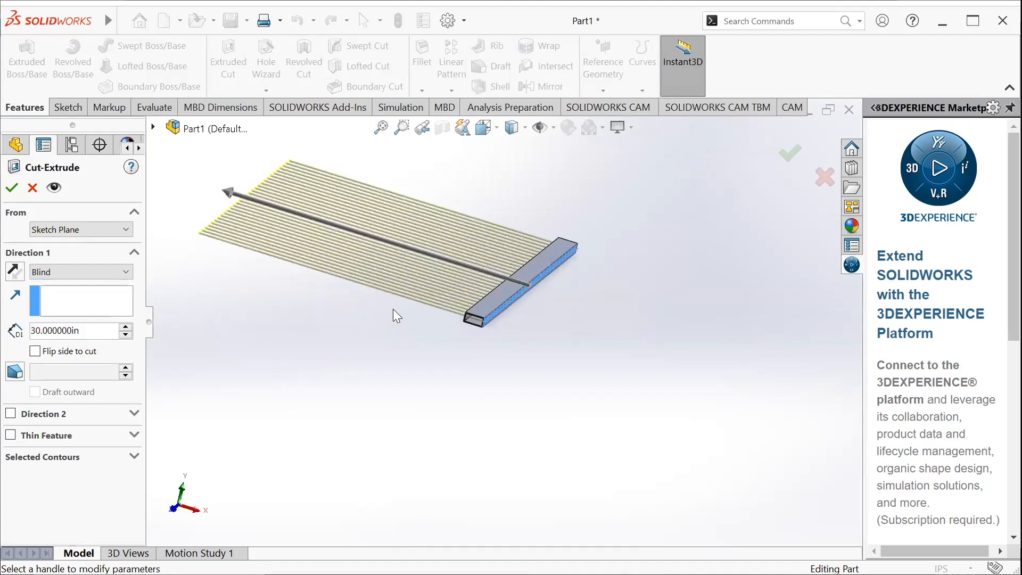
{"action": "scroll", "coordinate": [524, 301], "scroll_direction": "down", "scroll_amount": 8}
{"action": "middle_click_drag", "start_coordinate": [420, 400], "coordinate": [375, 371]}
{"action": "middle_click_drag", "start_coordinate": [239, 300], "coordinate": [384, 360]}
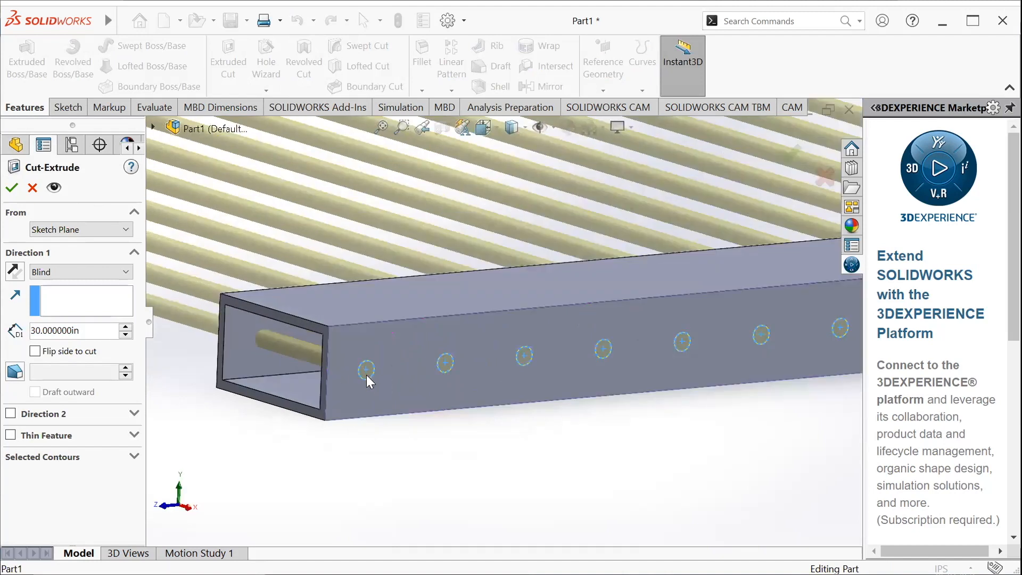
{"action": "scroll", "coordinate": [426, 362], "scroll_direction": "up", "scroll_amount": 5}
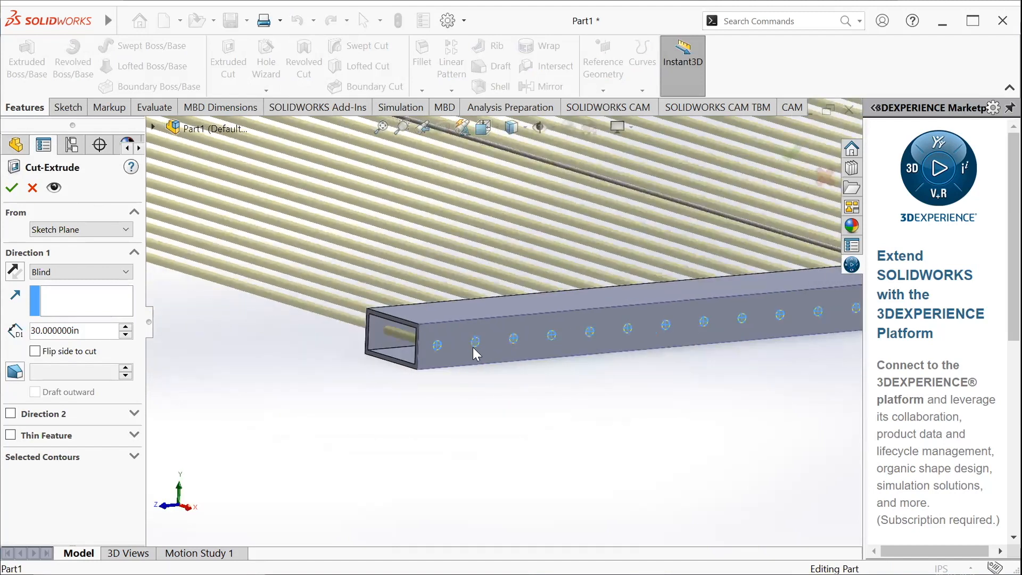
{"action": "scroll", "coordinate": [540, 339], "scroll_direction": "up", "scroll_amount": 3}
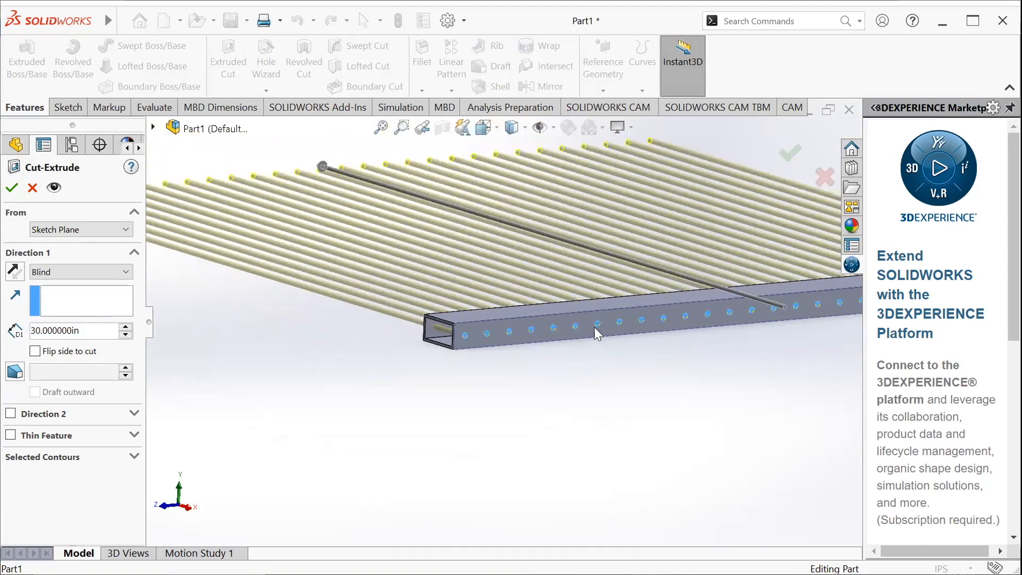
{"action": "scroll", "coordinate": [594, 327], "scroll_direction": "up", "scroll_amount": 3}
{"action": "scroll", "coordinate": [772, 304], "scroll_direction": "down", "scroll_amount": 3}
{"action": "scroll", "coordinate": [502, 321], "scroll_direction": "up", "scroll_amount": 2}
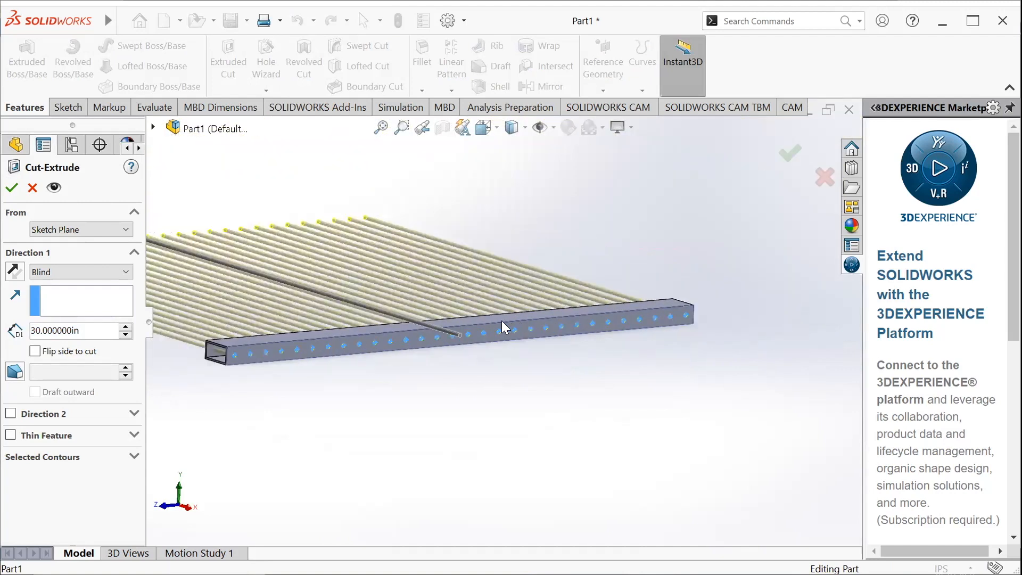
Shorten the cut depth to 25.48 in by adjusting the direction handle in the preview
{"action": "middle_click_drag", "start_coordinate": [257, 291], "coordinate": [330, 341]}
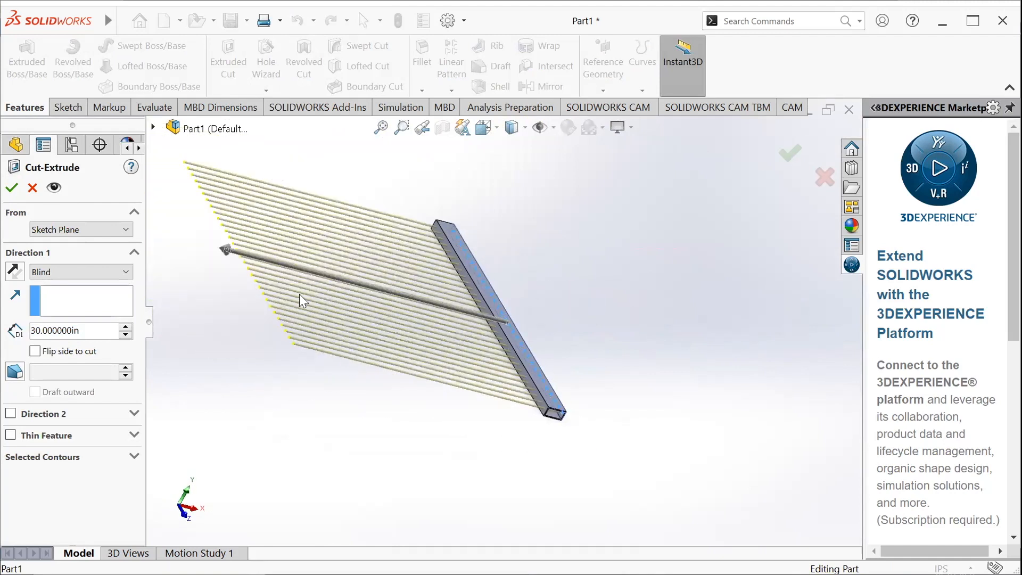
{"action": "left_click", "coordinate": [234, 254]}
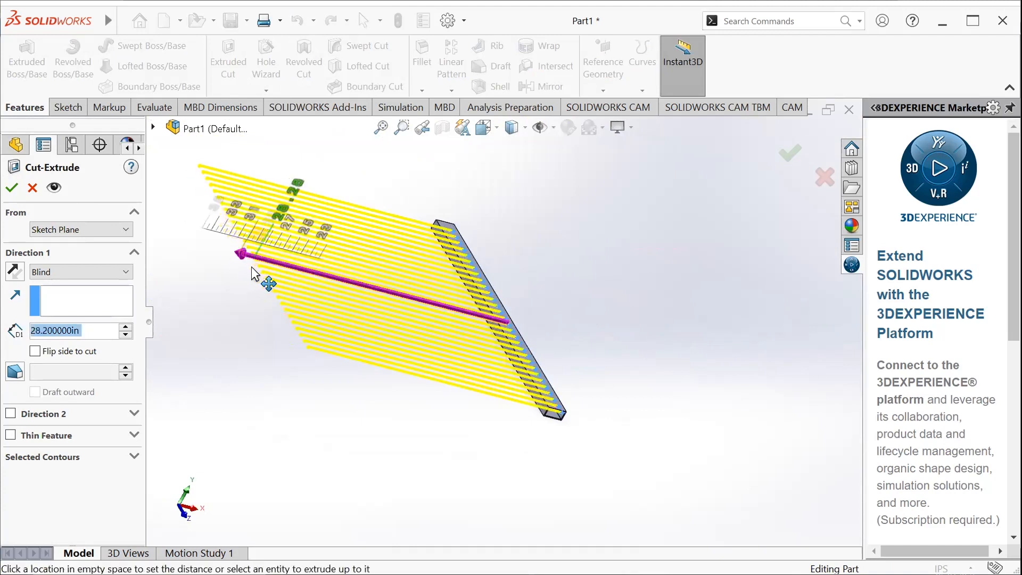
{"action": "left_click", "coordinate": [258, 297]}
Review the available end conditions and examine from several angles how far the cut preview extends beyond the tube
{"action": "middle_click_drag", "start_coordinate": [551, 303], "coordinate": [496, 340]}
{"action": "scroll", "coordinate": [94, 334], "scroll_direction": "down", "scroll_amount": 1}
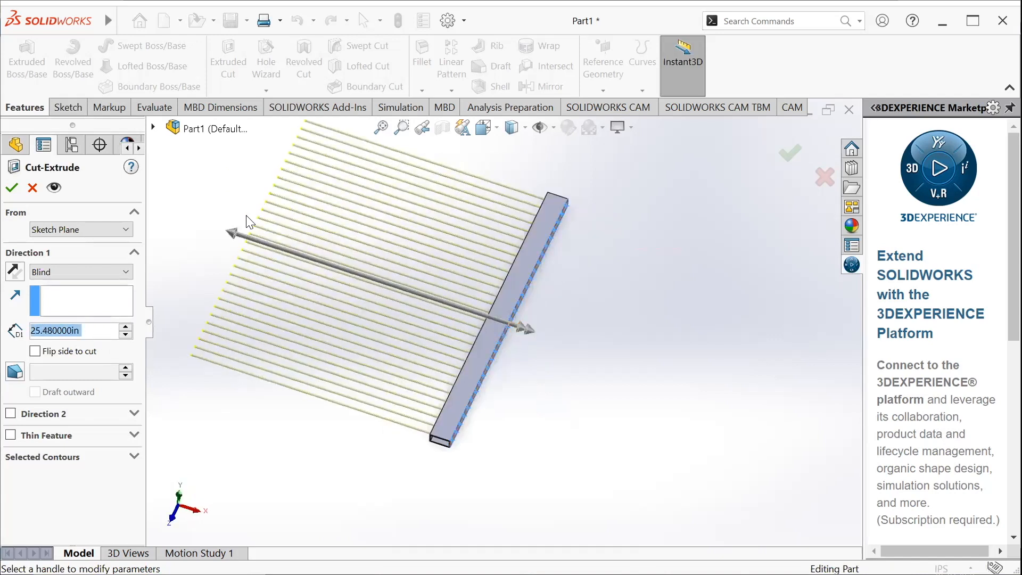
{"action": "left_click", "coordinate": [79, 272]}
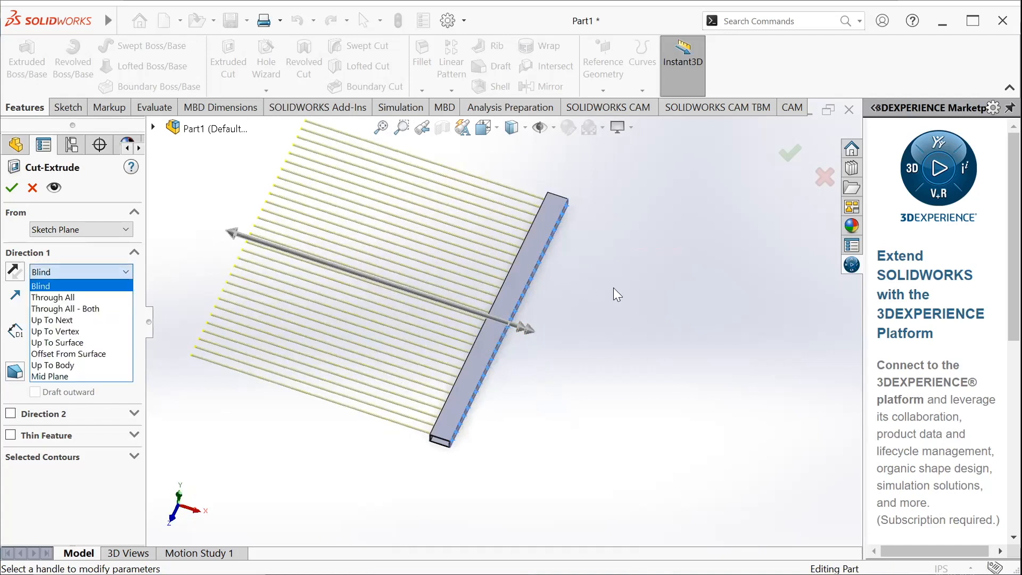
{"action": "left_click", "coordinate": [609, 273]}
{"action": "middle_click_drag", "start_coordinate": [609, 274], "coordinate": [537, 305]}
{"action": "scroll", "coordinate": [497, 298], "scroll_direction": "down", "scroll_amount": 2}
{"action": "scroll", "coordinate": [485, 271], "scroll_direction": "down", "scroll_amount": 2}
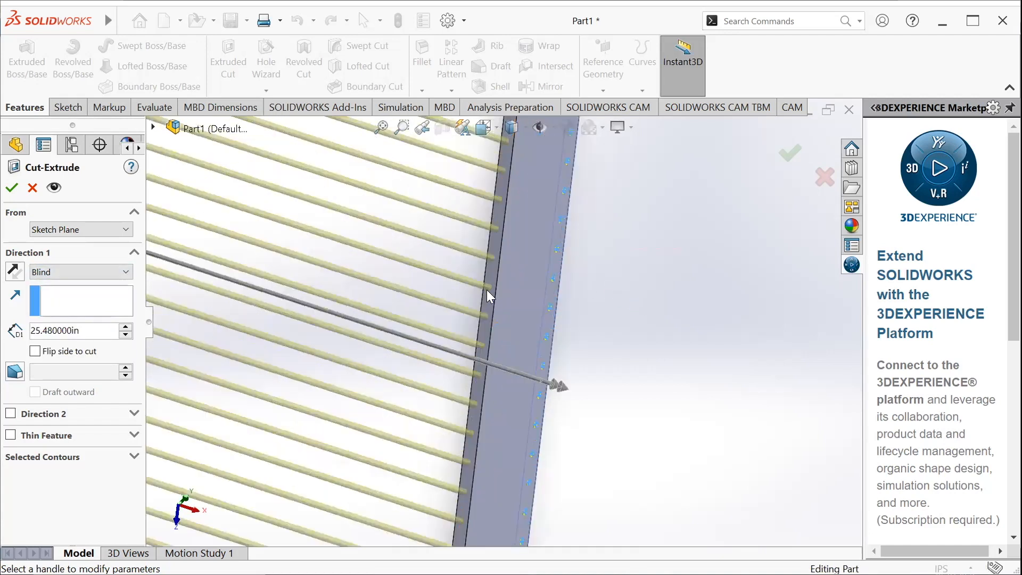
{"action": "middle_click_drag", "start_coordinate": [601, 296], "coordinate": [583, 260]}
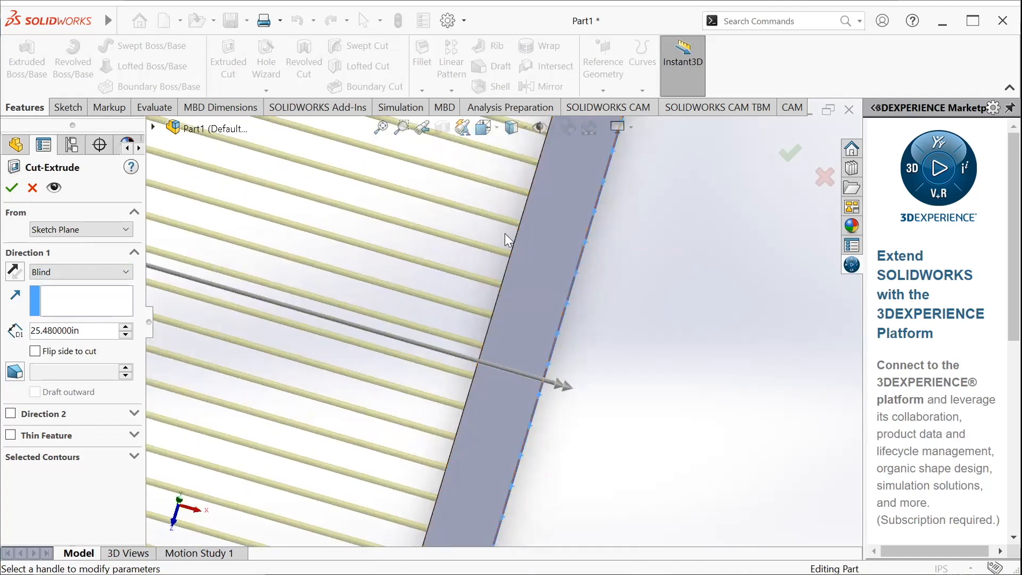
{"action": "scroll", "coordinate": [511, 294], "scroll_direction": "up", "scroll_amount": 5}
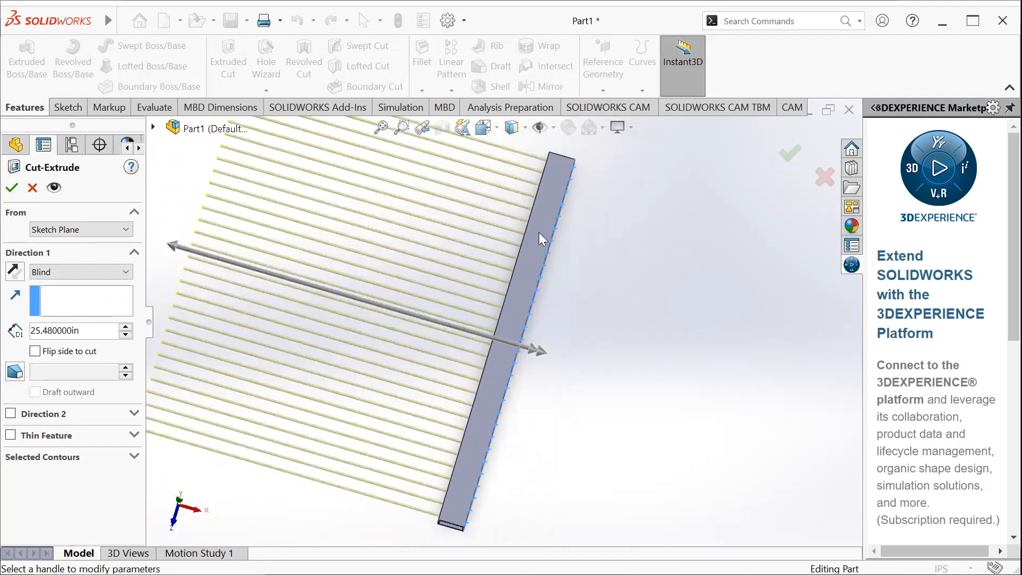
Set the blind cut depth to 2 in and accept the cut, checking the holes on both sides of the tube
{"action": "left_click", "coordinate": [105, 331]}
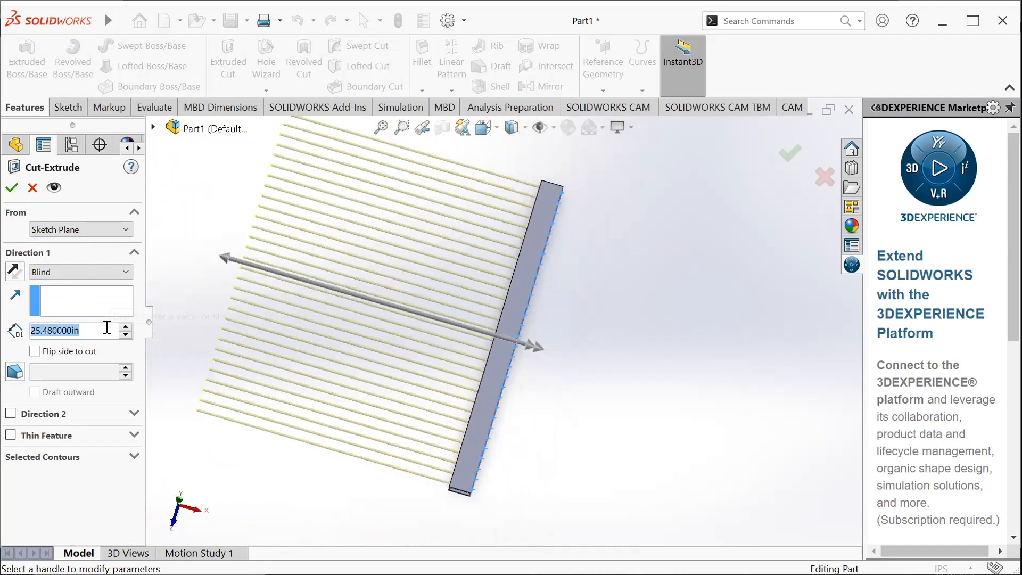
{"action": "type", "text": "2"}
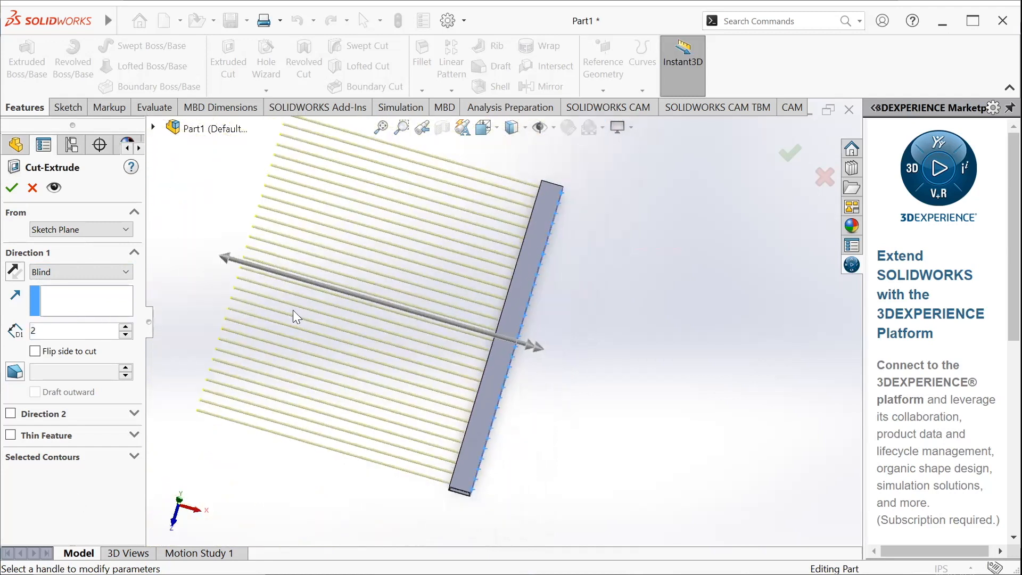
{"action": "left_click", "coordinate": [11, 187]}
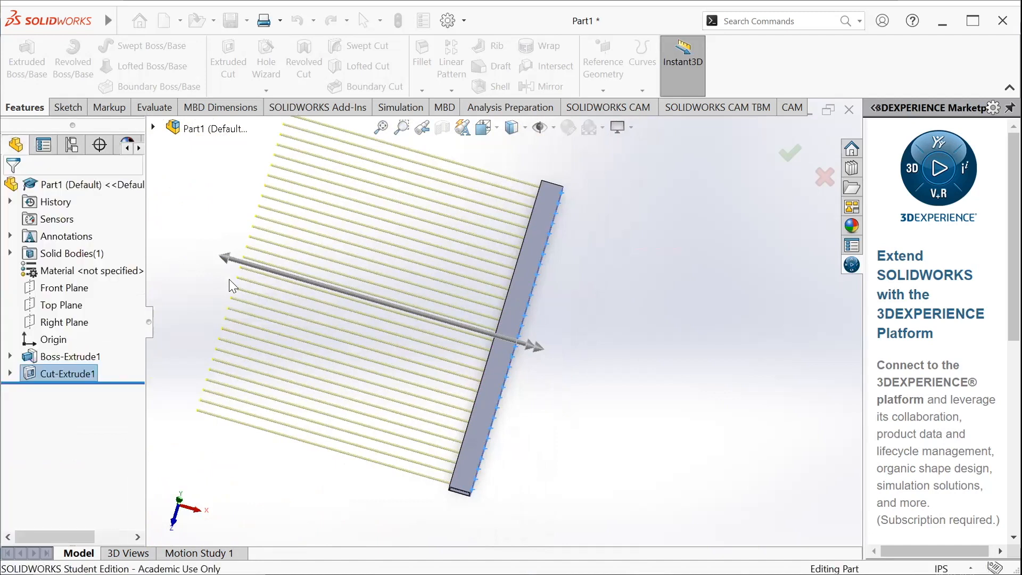
{"action": "middle_click_drag", "start_coordinate": [569, 285], "coordinate": [627, 312]}
{"action": "scroll", "coordinate": [481, 356], "scroll_direction": "down", "scroll_amount": 5}
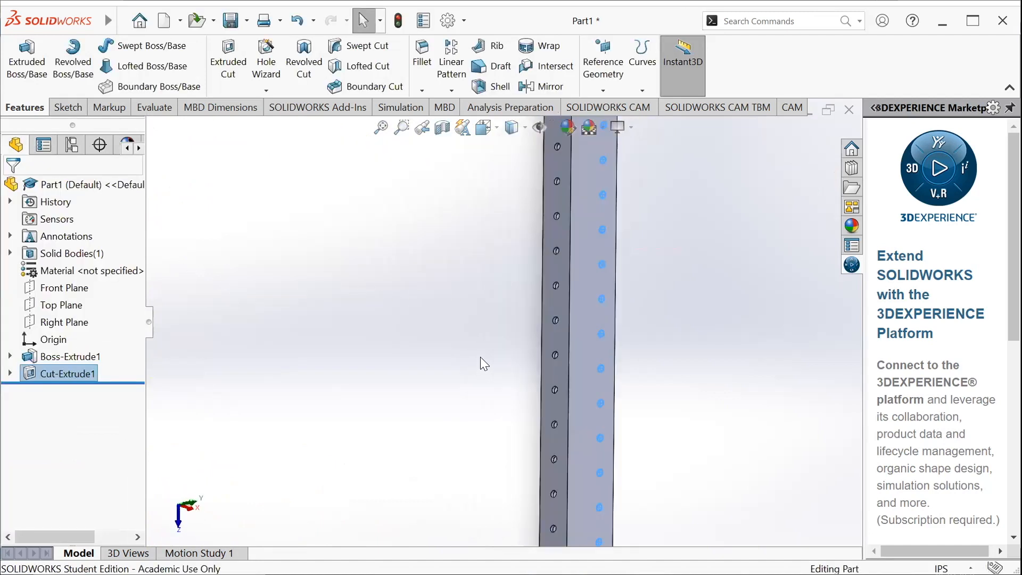
{"action": "right_click", "coordinate": [41, 375]}
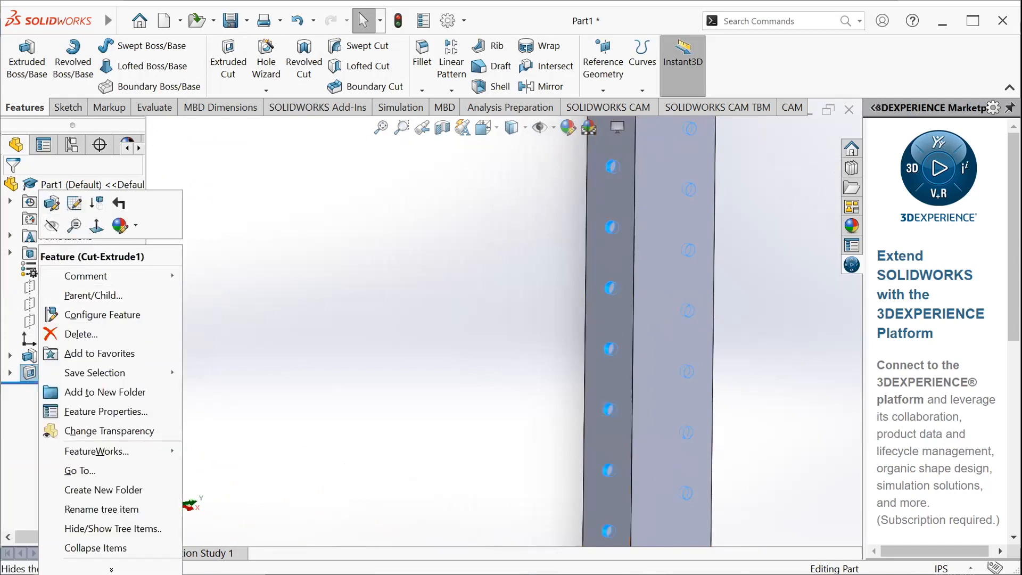
{"action": "key", "text": "Escape"}
{"action": "left_click", "coordinate": [295, 307]}
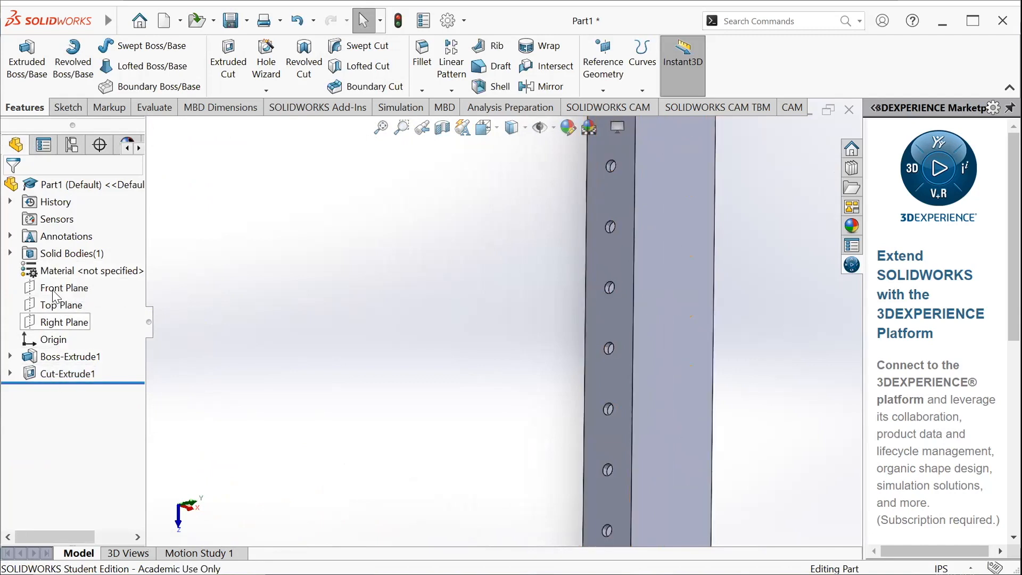
Edit the hole cut feature and change its end condition to Through All
{"action": "right_click", "coordinate": [60, 376]}
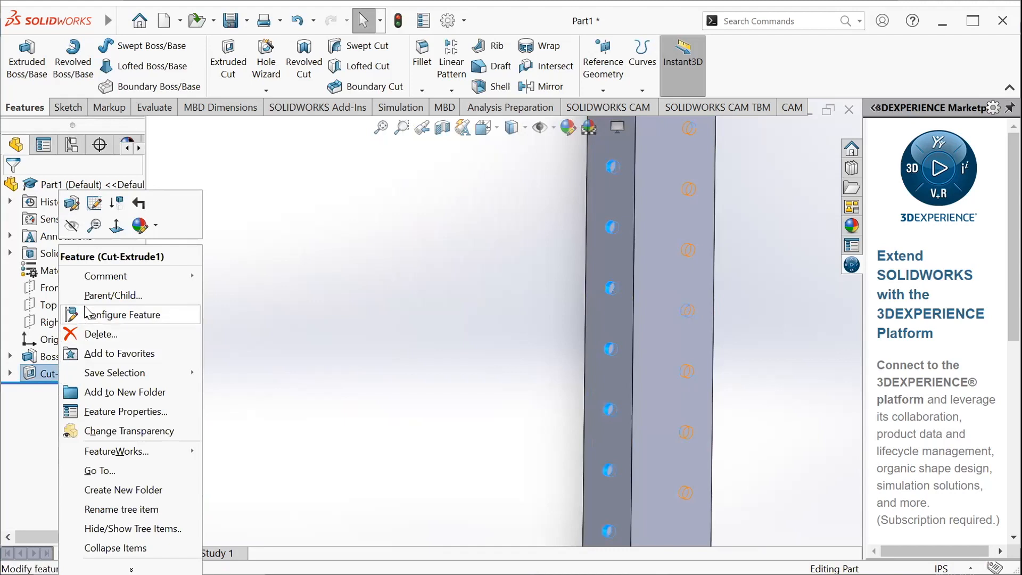
{"action": "left_click", "coordinate": [69, 205]}
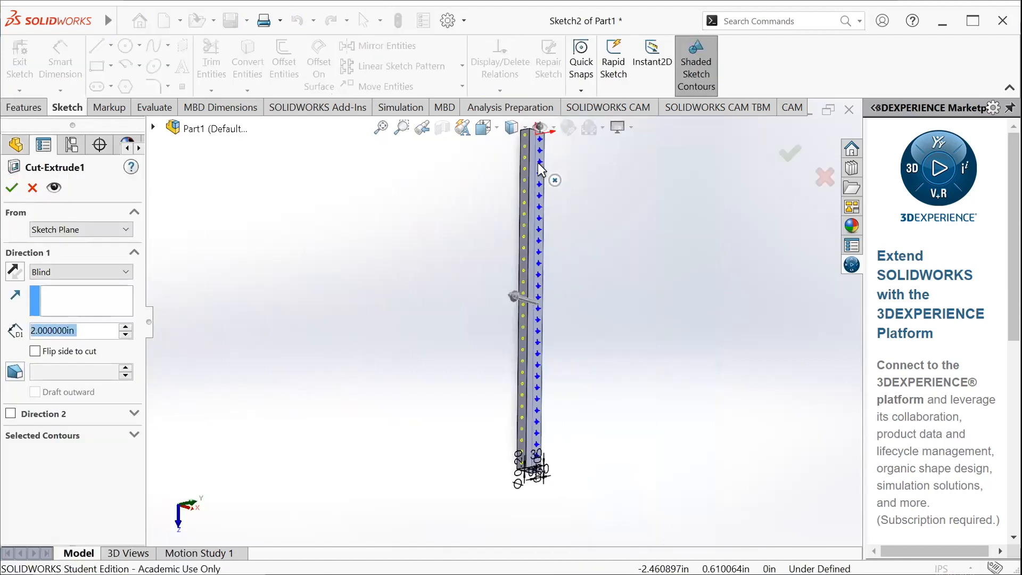
{"action": "scroll", "coordinate": [525, 181], "scroll_direction": "down", "scroll_amount": 5}
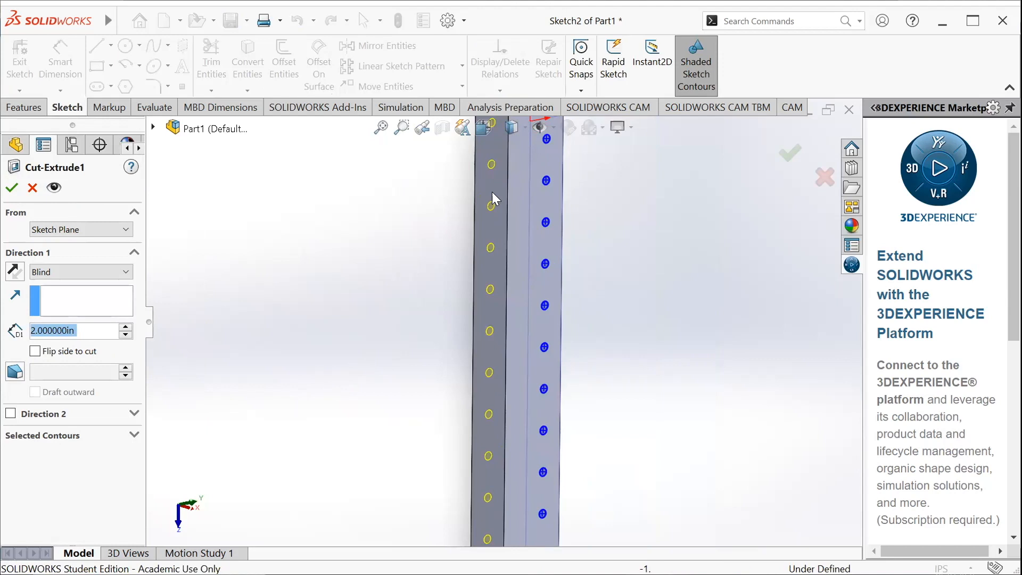
{"action": "scroll", "coordinate": [487, 224], "scroll_direction": "up", "scroll_amount": 5}
{"action": "mouse_move", "coordinate": [523, 380]}
{"action": "middle_mouse_down"}
{"action": "mouse_move", "coordinate": [494, 377]}
{"action": "mouse_move", "coordinate": [514, 379]}
{"action": "middle_mouse_up"}
{"action": "left_click", "coordinate": [78, 272]}
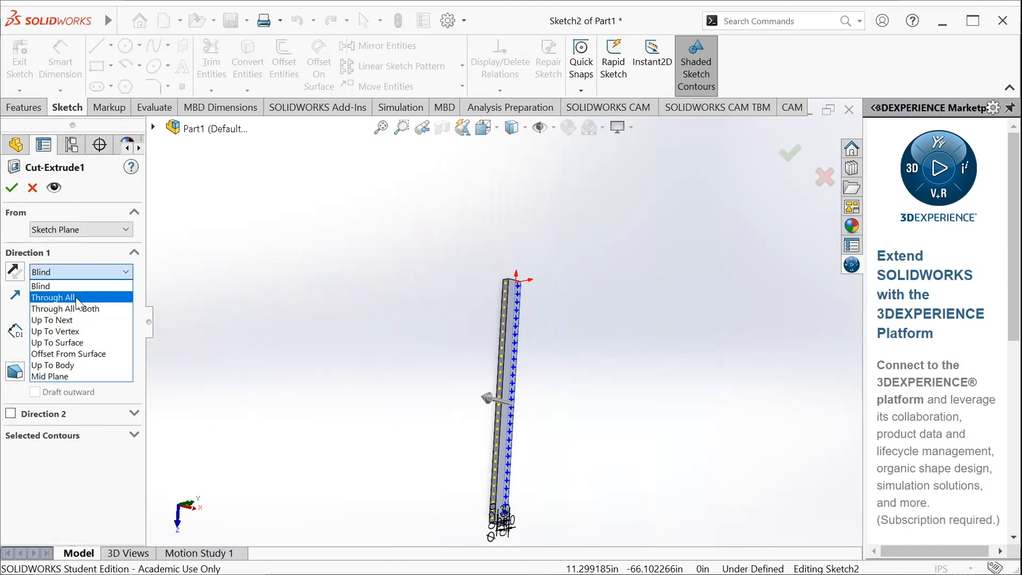
{"action": "left_click", "coordinate": [76, 297]}
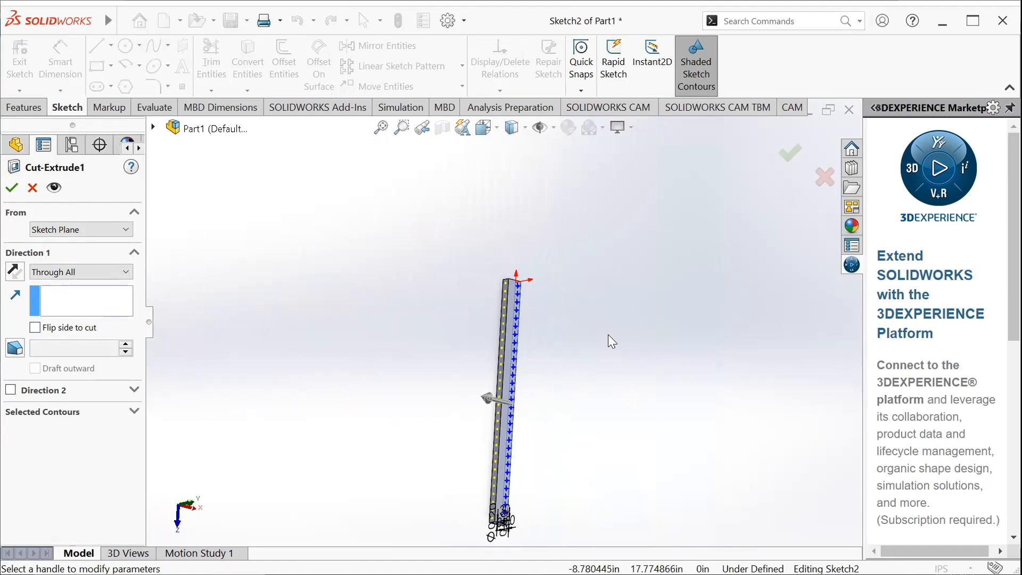
{"action": "left_click", "coordinate": [12, 188]}
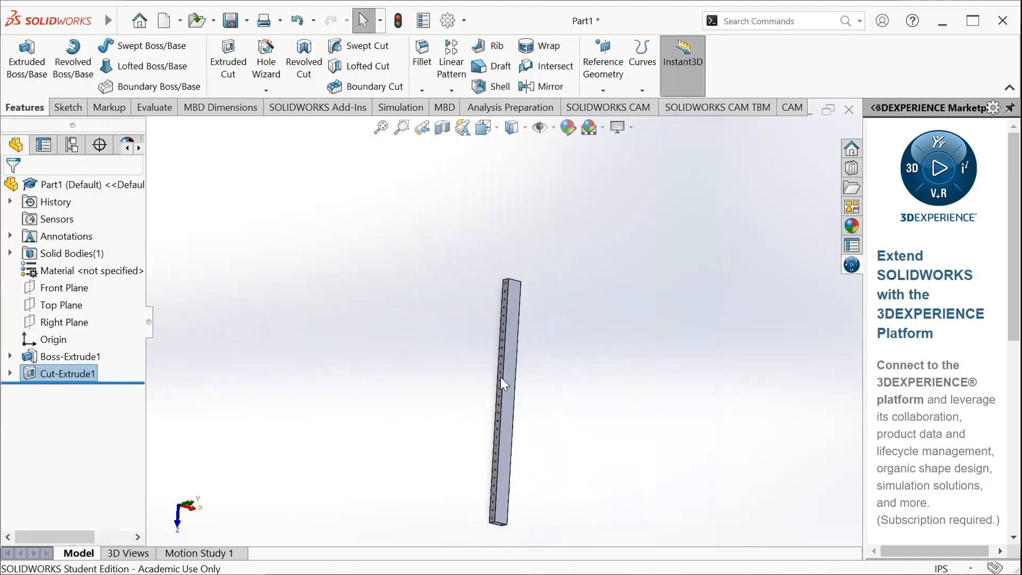
Edit the hole cut so it ends Up To Surface at the tube's outer side face opposite the sketched circles
{"action": "right_click", "coordinate": [69, 365]}
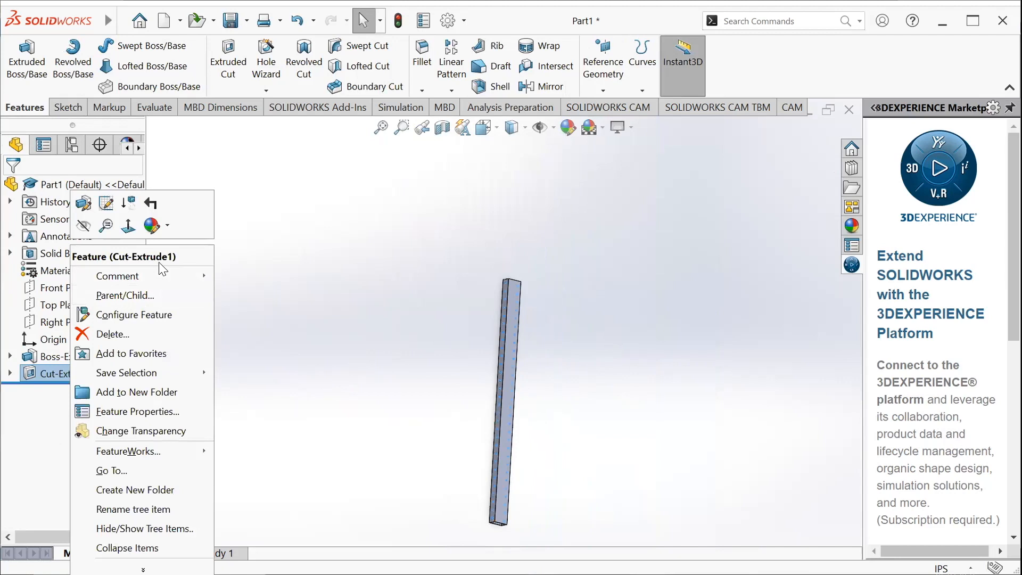
{"action": "left_click", "coordinate": [84, 204]}
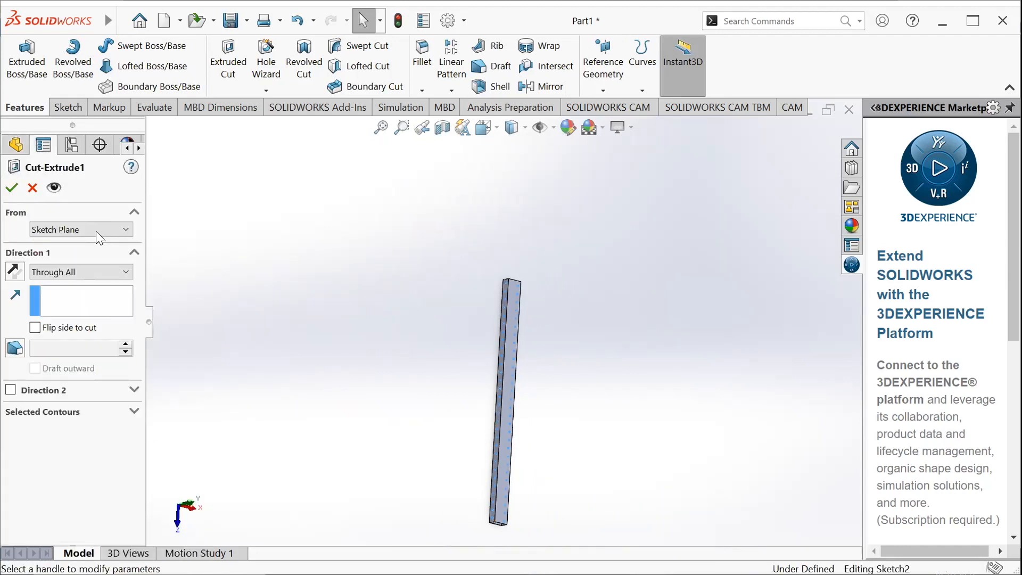
{"action": "left_click", "coordinate": [97, 272]}
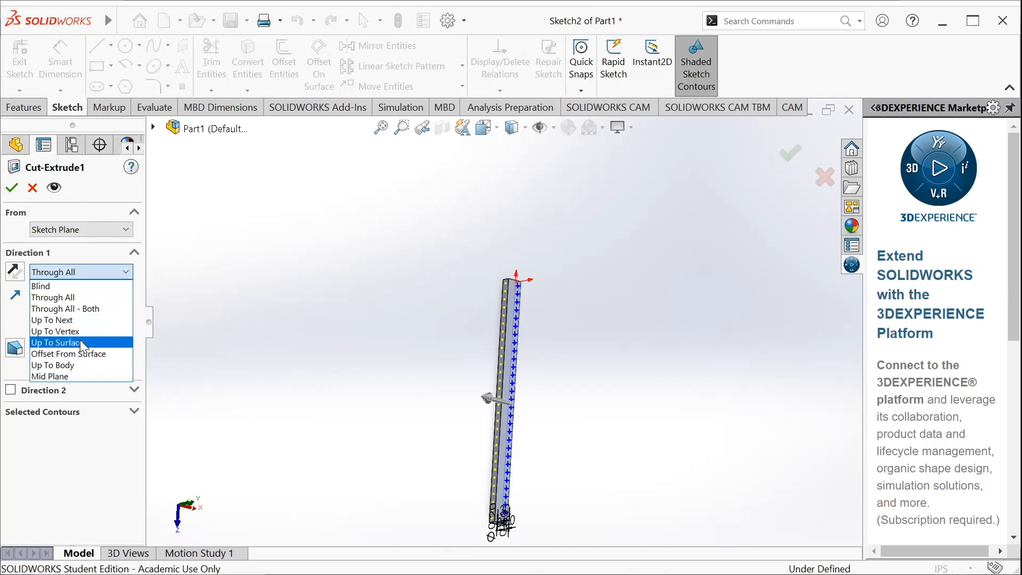
{"action": "left_click", "coordinate": [80, 343]}
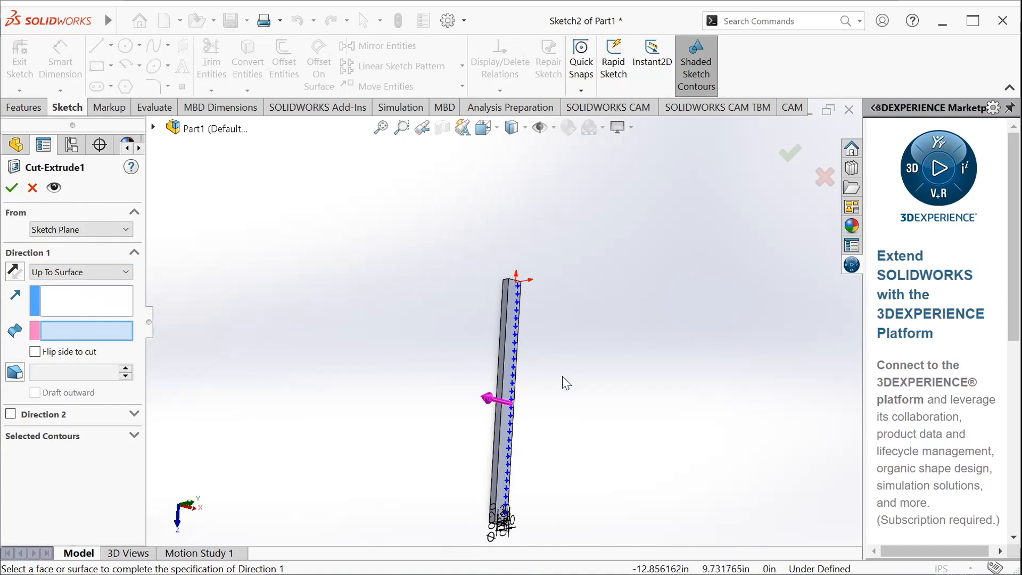
{"action": "scroll", "coordinate": [493, 320], "scroll_direction": "down", "scroll_amount": 3}
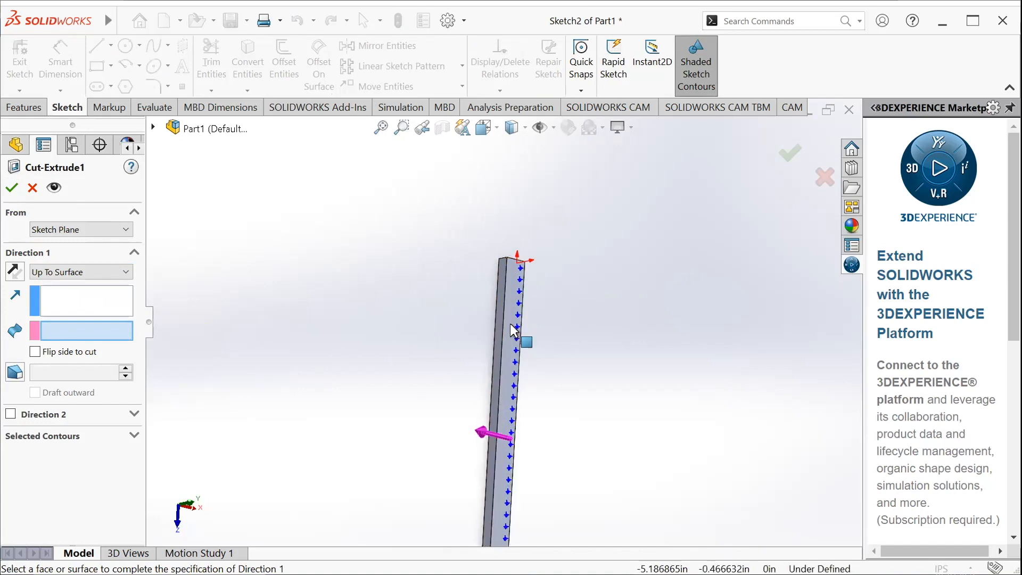
{"action": "scroll", "coordinate": [493, 320], "scroll_direction": "down", "scroll_amount": 2}
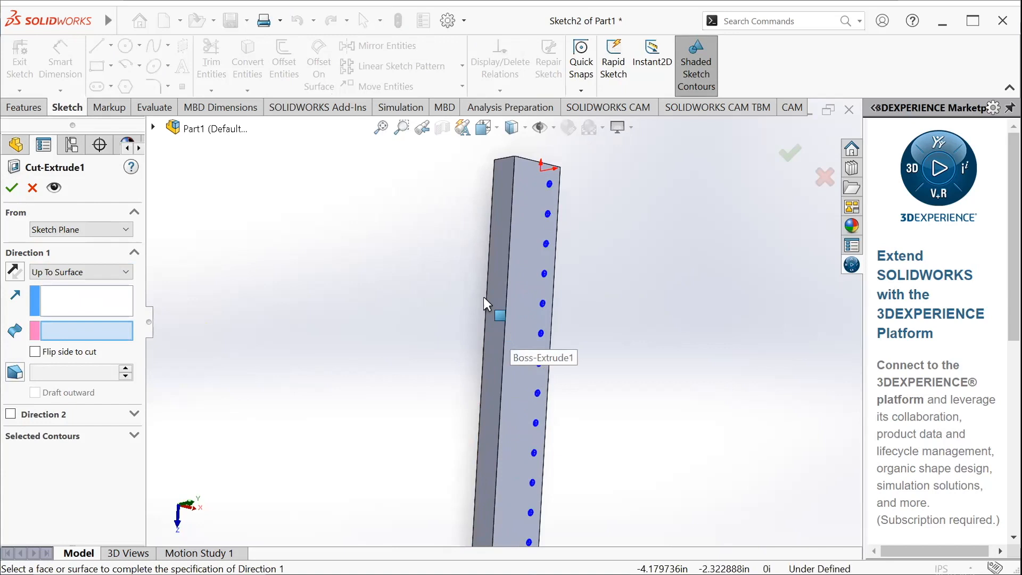
{"action": "left_click", "coordinate": [504, 180]}
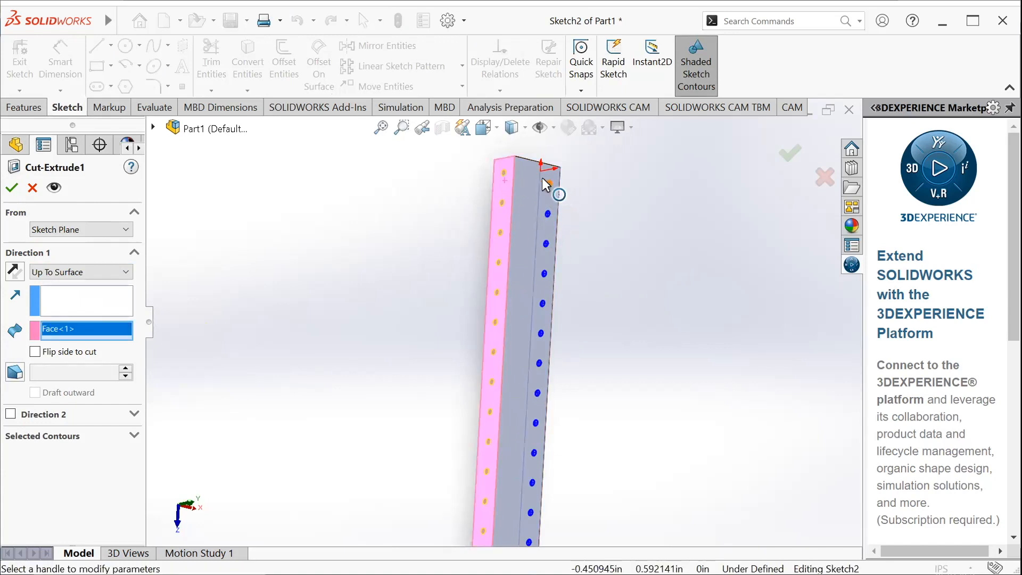
{"action": "left_click", "coordinate": [12, 189]}
Examine the row of holes along the tube from different angles after the cut
{"action": "scroll", "coordinate": [448, 283], "scroll_direction": "up", "scroll_amount": 4}
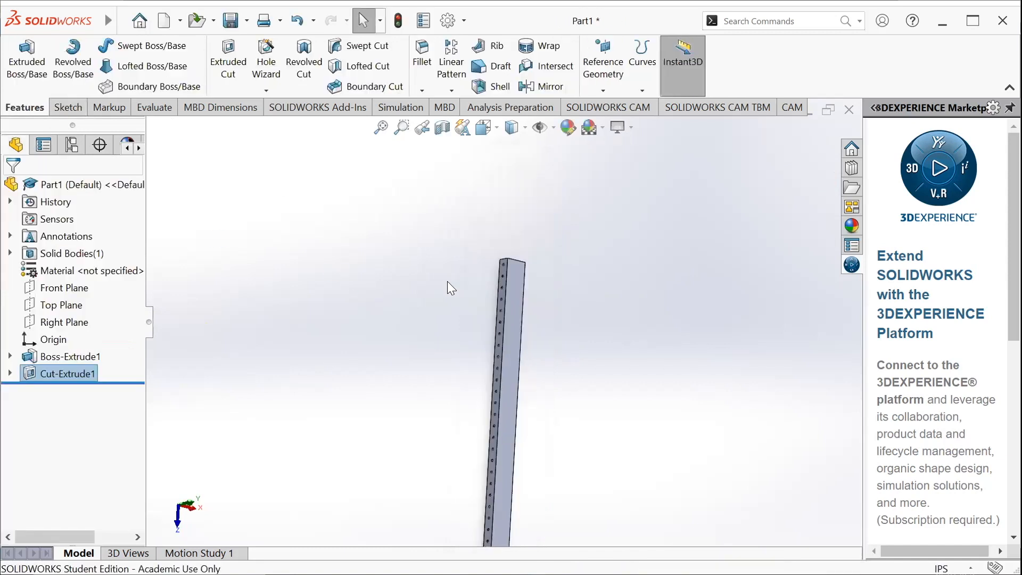
{"action": "scroll", "coordinate": [448, 284], "scroll_direction": "up", "scroll_amount": 5}
{"action": "scroll", "coordinate": [504, 396], "scroll_direction": "down", "scroll_amount": 9}
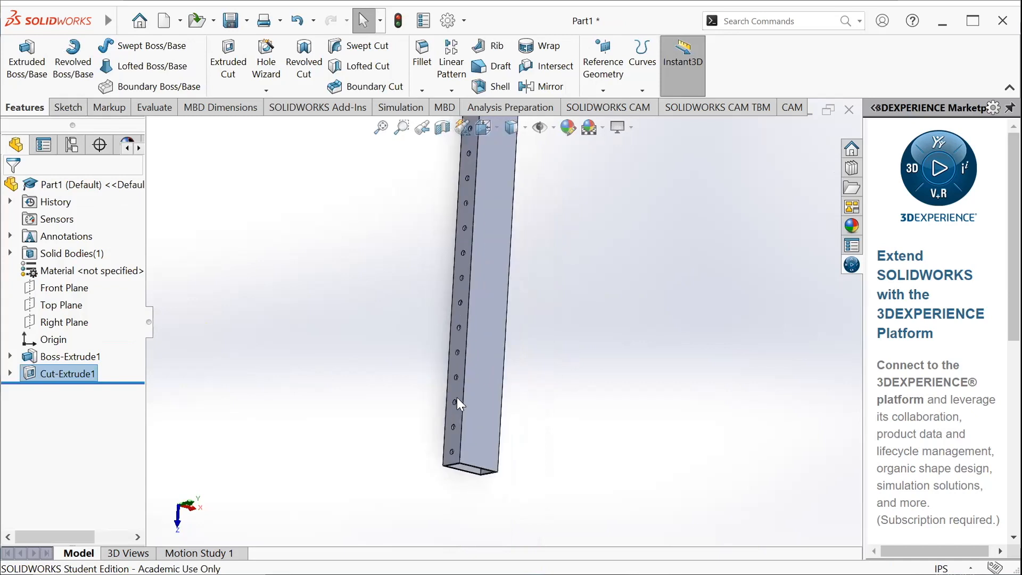
{"action": "middle_click_drag", "start_coordinate": [570, 420], "coordinate": [419, 320]}
{"action": "scroll", "coordinate": [492, 372], "scroll_direction": "down", "scroll_amount": 3}
{"action": "scroll", "coordinate": [492, 371], "scroll_direction": "up", "scroll_amount": 6}
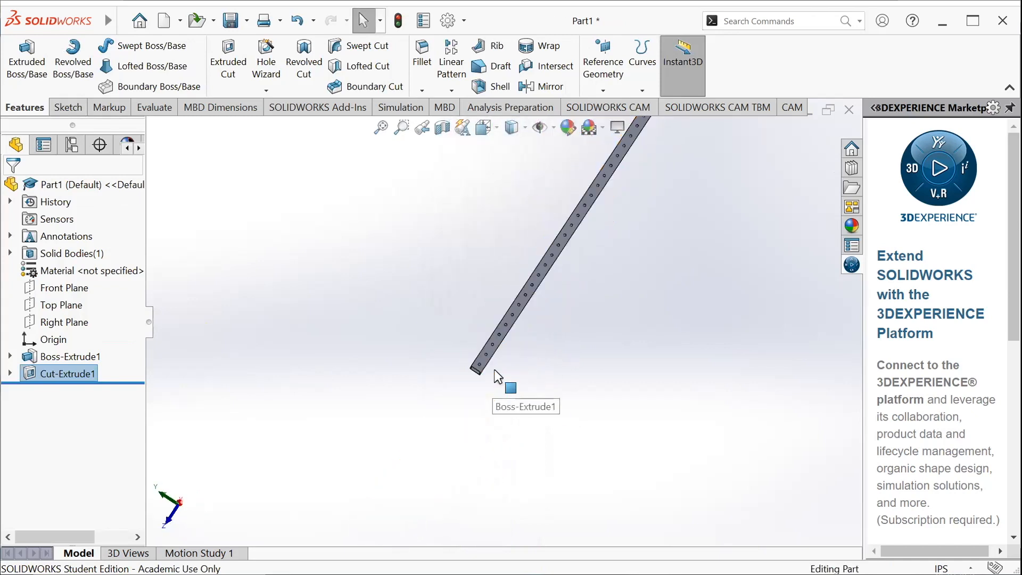
{"action": "scroll", "coordinate": [478, 353], "scroll_direction": "up", "scroll_amount": 2}
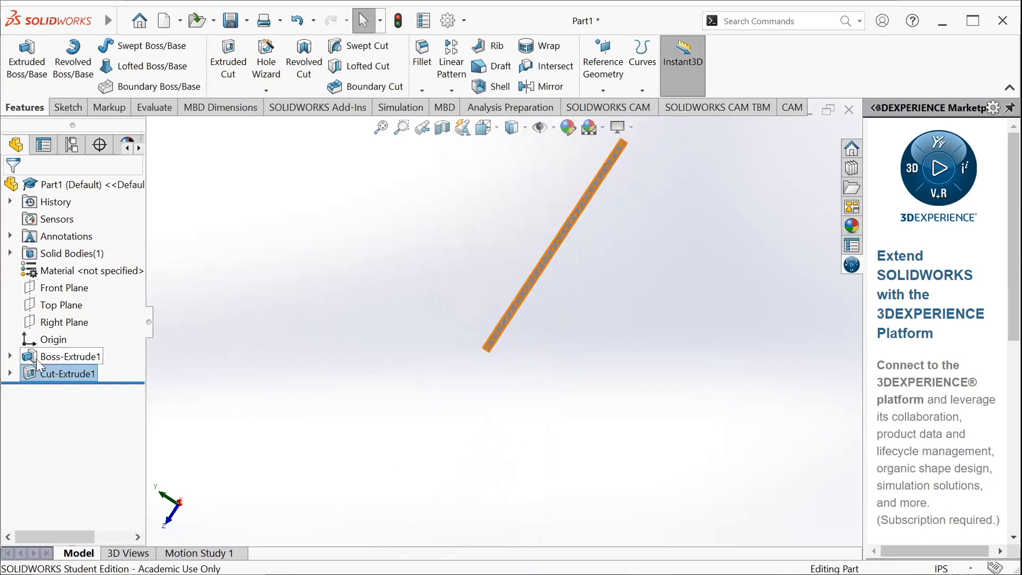
Open the sketch behind the hole cut for editing
{"action": "left_click", "coordinate": [10, 373]}
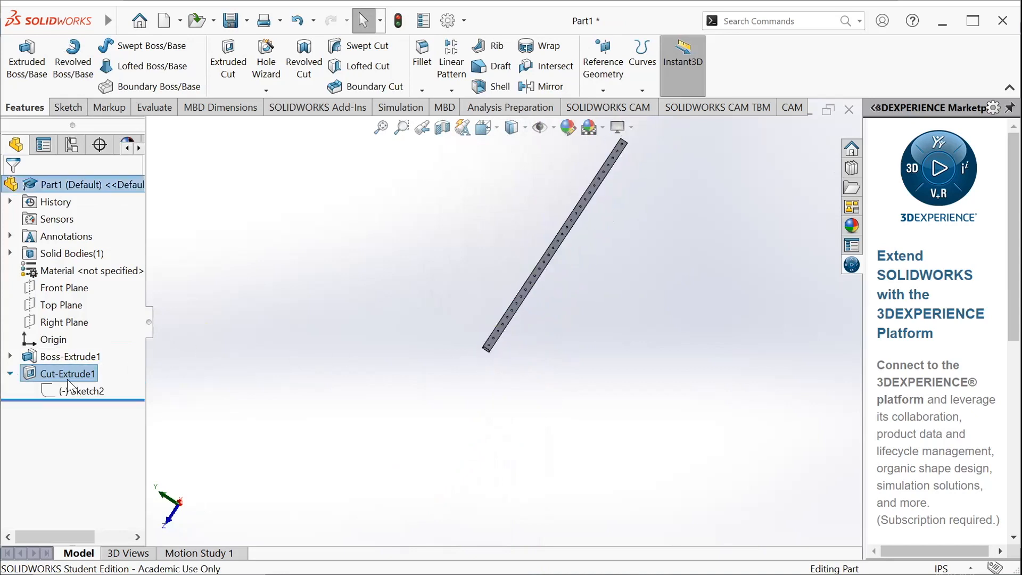
{"action": "right_click", "coordinate": [102, 392]}
{"action": "left_click", "coordinate": [114, 262]}
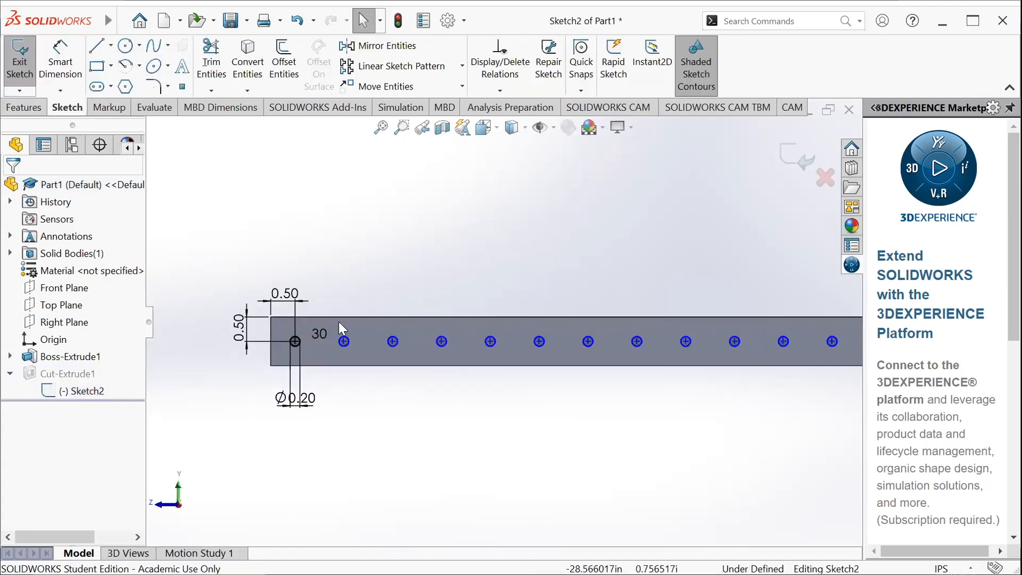
Try deleting all relations from the second circle in the row, and undo the deletion
{"action": "scroll", "coordinate": [342, 243], "scroll_direction": "up", "scroll_amount": 5}
{"action": "mouse_move", "coordinate": [448, 277]}
{"action": "left_mouse_down"}
{"action": "mouse_move", "coordinate": [450, 310]}
{"action": "mouse_move", "coordinate": [691, 408]}
{"action": "mouse_move", "coordinate": [815, 390]}
{"action": "mouse_move", "coordinate": [829, 406]}
{"action": "mouse_move", "coordinate": [817, 369]}
{"action": "left_mouse_up"}
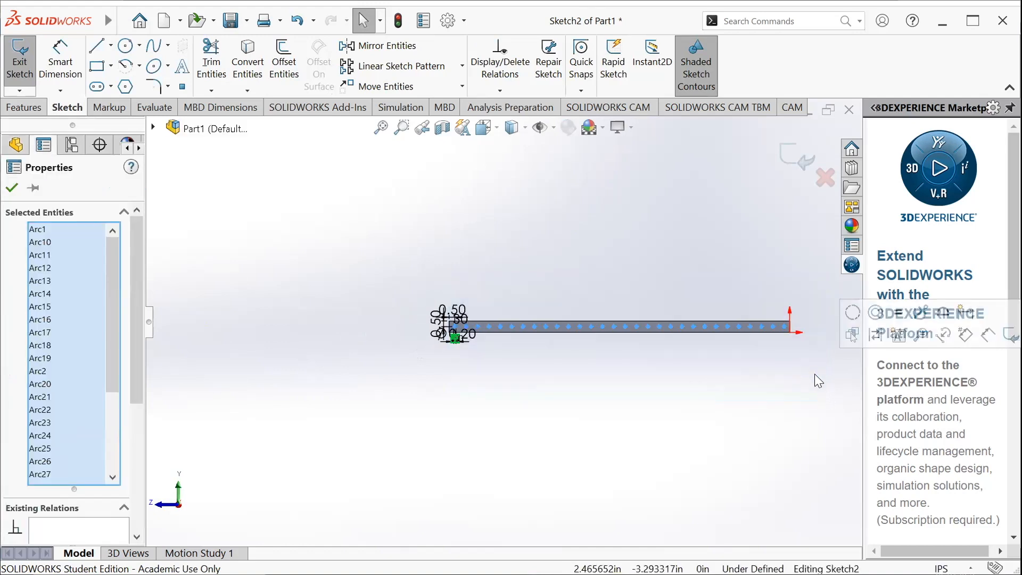
{"action": "left_click", "coordinate": [431, 345]}
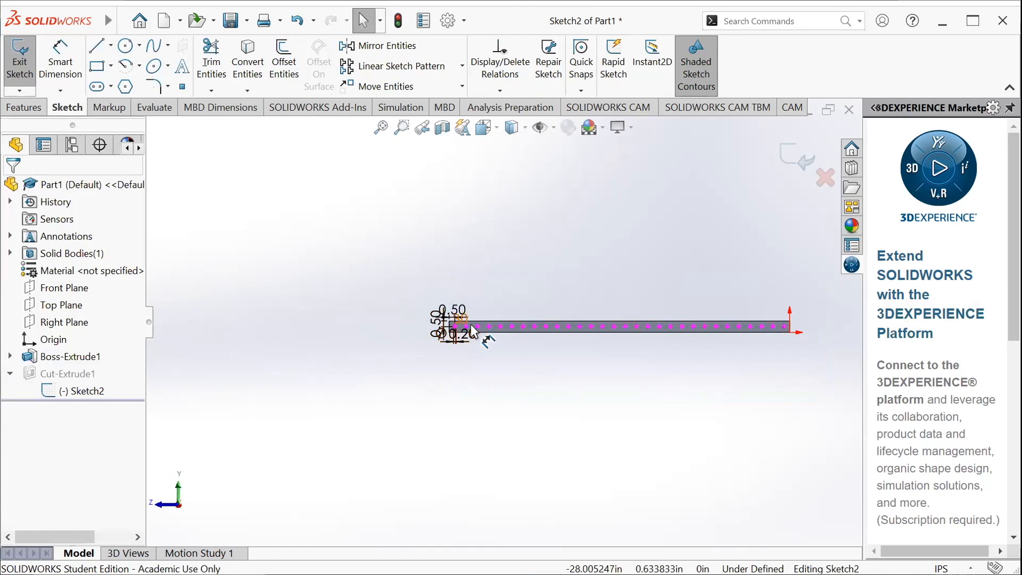
{"action": "scroll", "coordinate": [471, 323], "scroll_direction": "down", "scroll_amount": 10}
{"action": "left_click", "coordinate": [470, 334]}
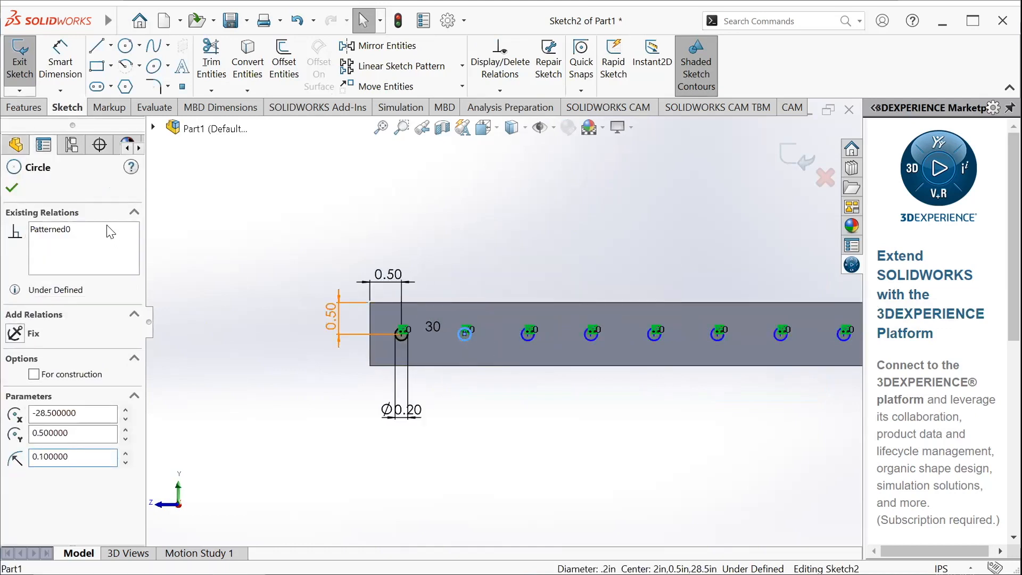
{"action": "right_click", "coordinate": [108, 228]}
{"action": "left_click", "coordinate": [151, 237]}
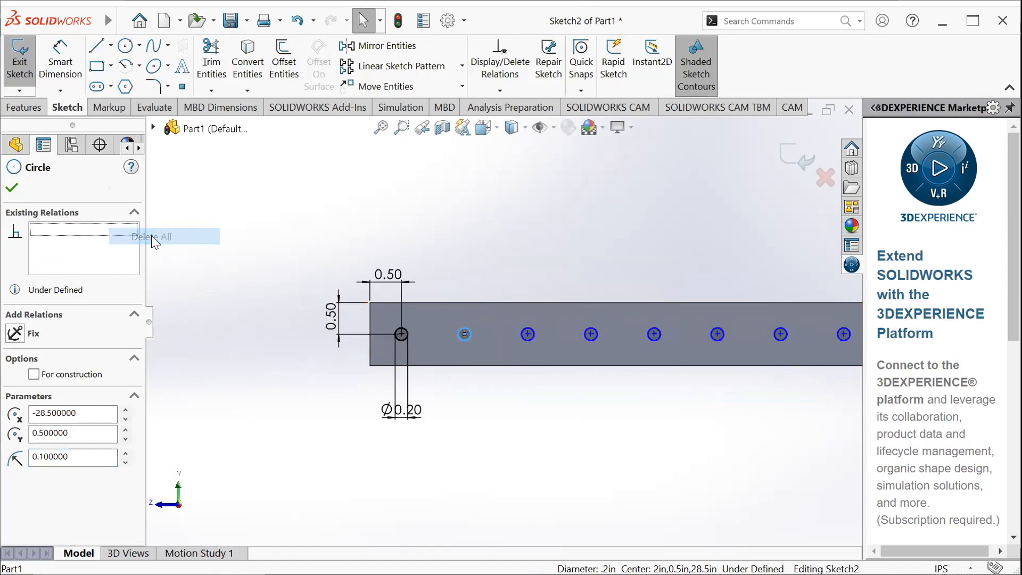
{"action": "left_click", "coordinate": [353, 255]}
{"action": "key", "text": "ctrl+z"}
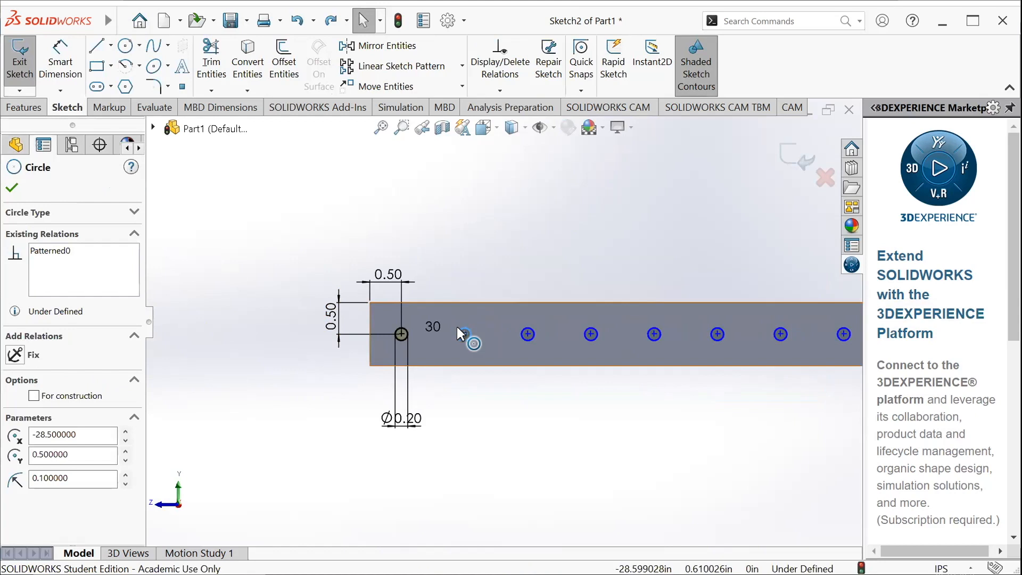
Edit the linear sketch pattern of the circles and set its Direction 1 instance count to 1
{"action": "right_click", "coordinate": [90, 253]}
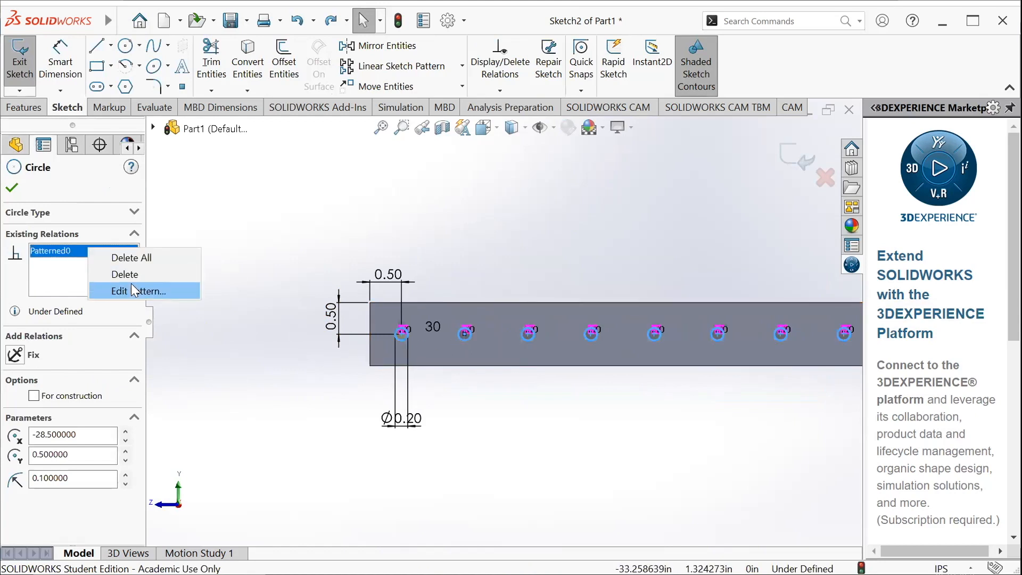
{"action": "left_click", "coordinate": [133, 288]}
{"action": "left_click", "coordinate": [84, 298]}
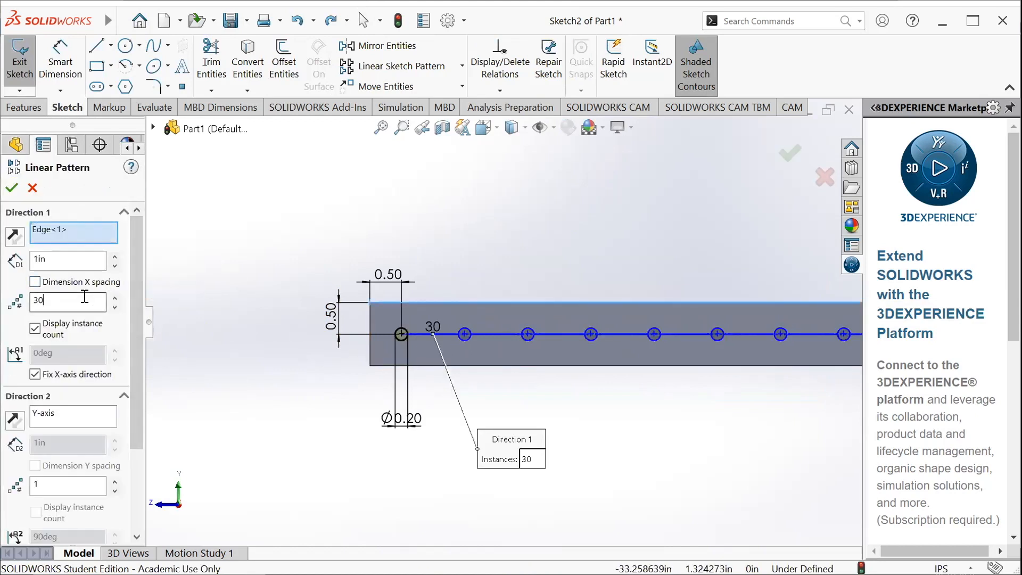
{"action": "key", "text": "BackSpace"}
{"action": "key", "text": "BackSpace"}
{"action": "type", "text": "1"}
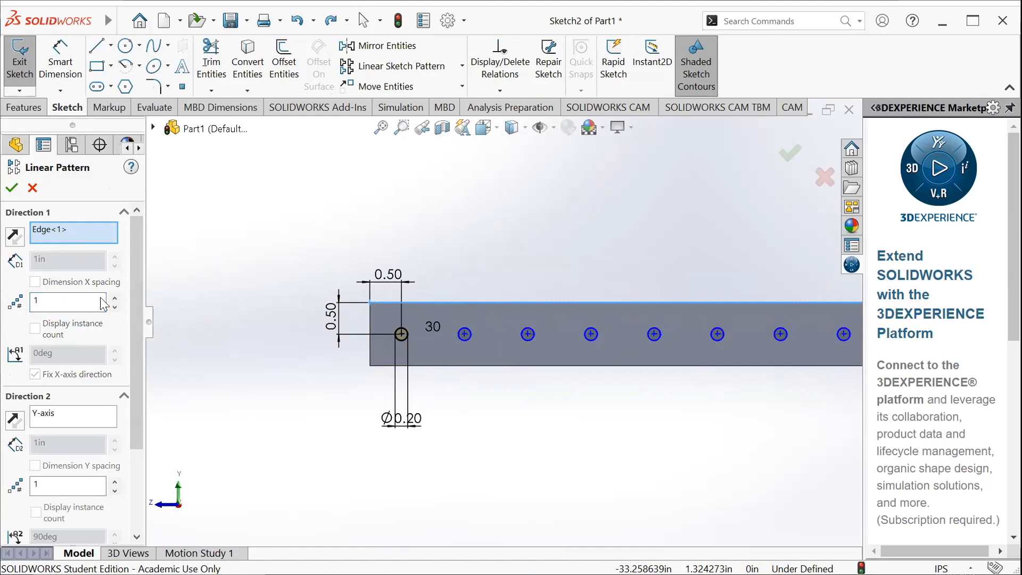
{"action": "left_click", "coordinate": [15, 190]}
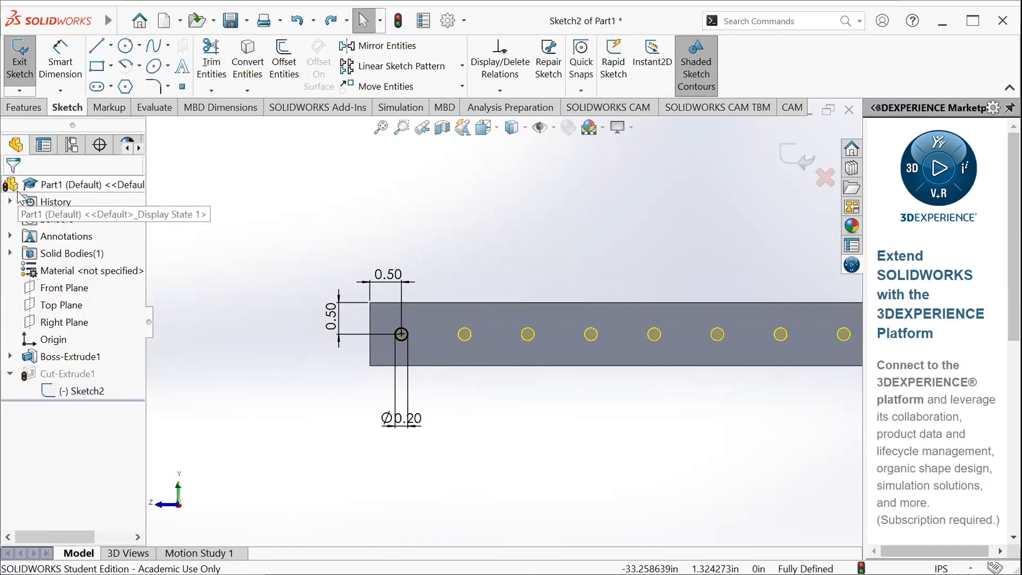
Exit the hole sketch to rebuild the cut from the single circle
{"action": "scroll", "coordinate": [468, 341], "scroll_direction": "up", "scroll_amount": 10}
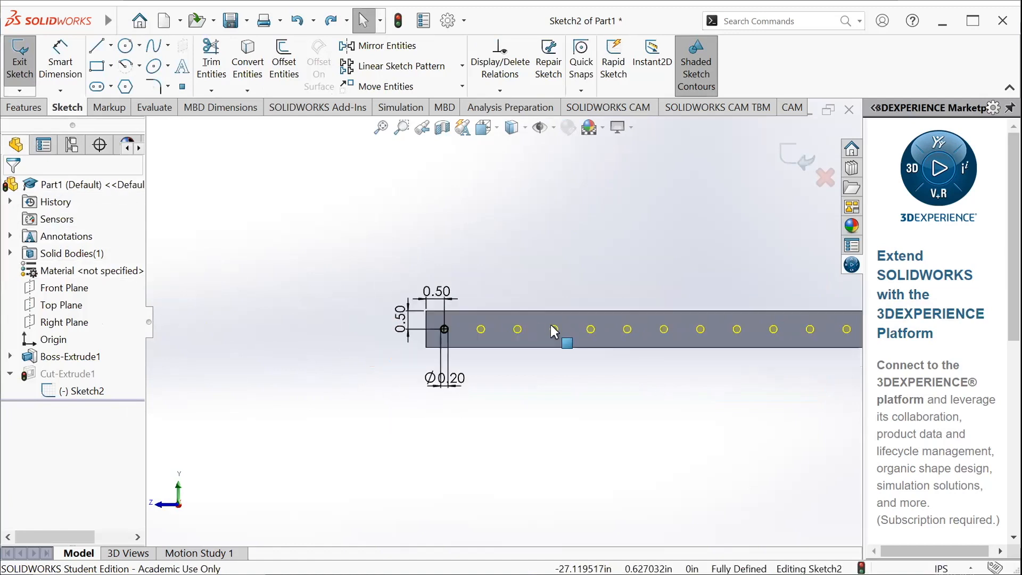
{"action": "scroll", "coordinate": [498, 319], "scroll_direction": "down", "scroll_amount": 8}
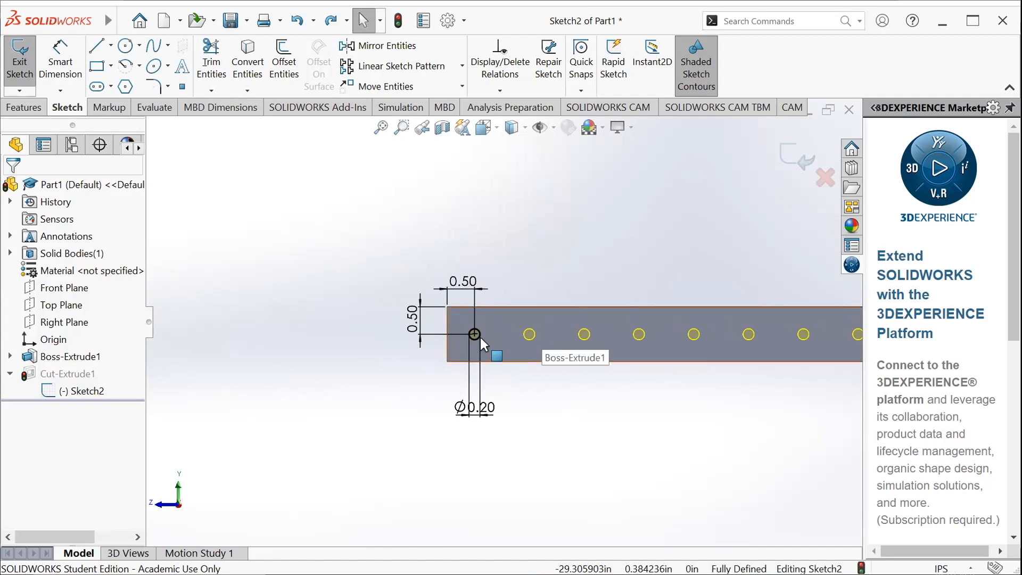
{"action": "scroll", "coordinate": [474, 334], "scroll_direction": "down", "scroll_amount": 2}
{"action": "scroll", "coordinate": [475, 333], "scroll_direction": "down", "scroll_amount": 2}
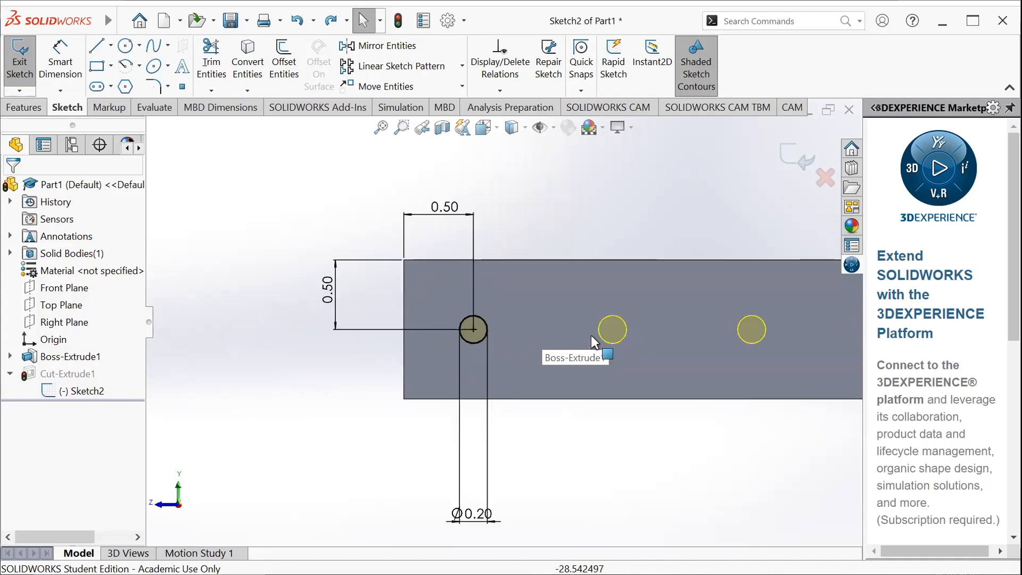
{"action": "scroll", "coordinate": [619, 328], "scroll_direction": "down", "scroll_amount": 1}
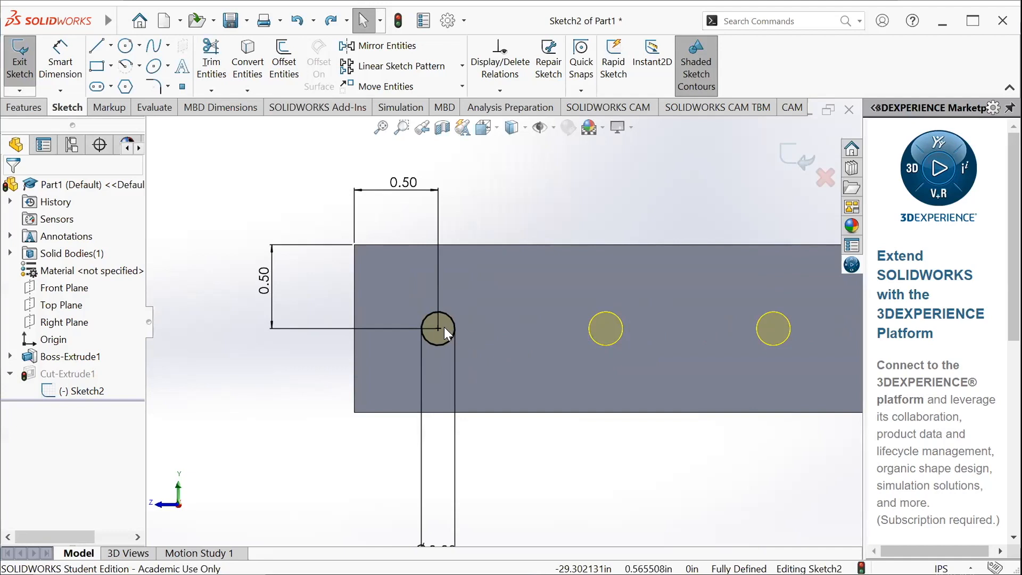
{"action": "scroll", "coordinate": [444, 326], "scroll_direction": "down", "scroll_amount": 1}
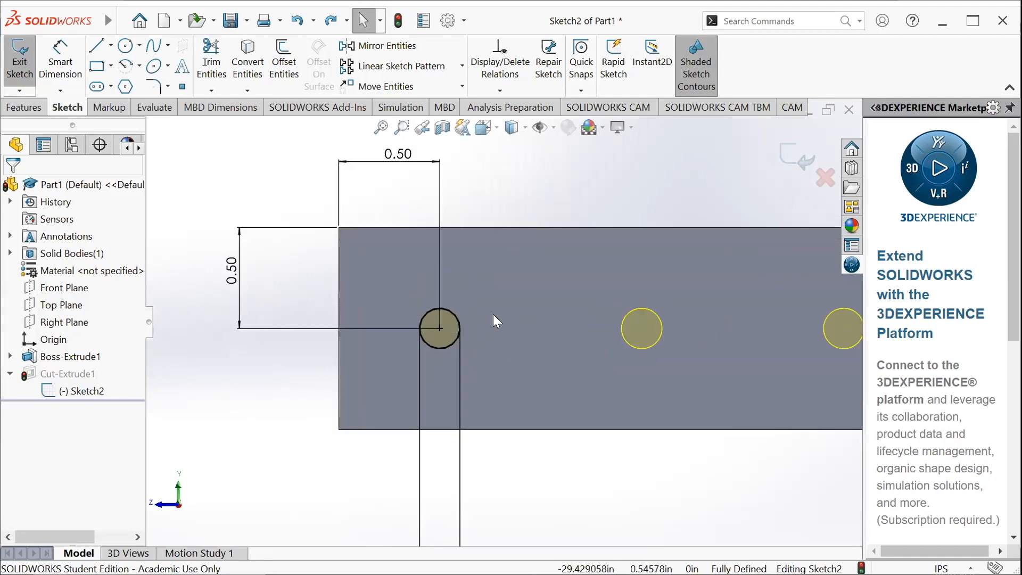
{"action": "left_click", "coordinate": [12, 68]}
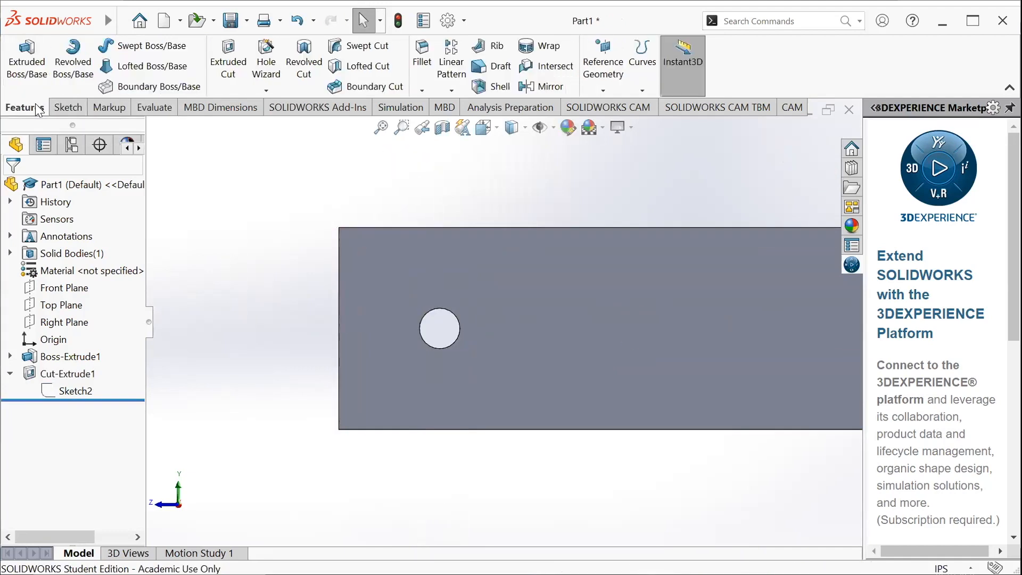
Examine the tube end and the single hole through both side walls from different angles
{"action": "scroll", "coordinate": [567, 352], "scroll_direction": "up", "scroll_amount": 4}
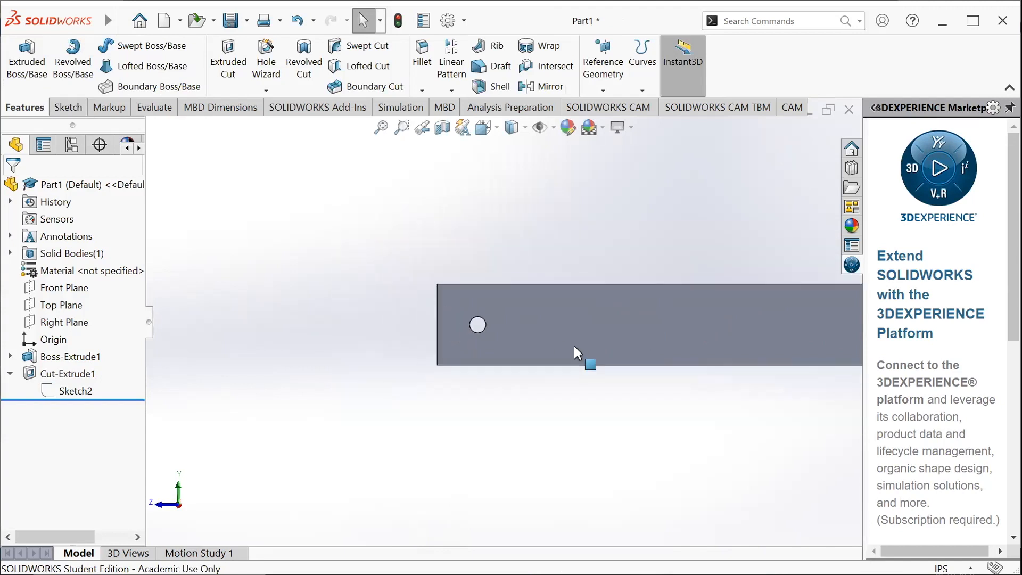
{"action": "middle_click_drag", "start_coordinate": [454, 363], "coordinate": [516, 354]}
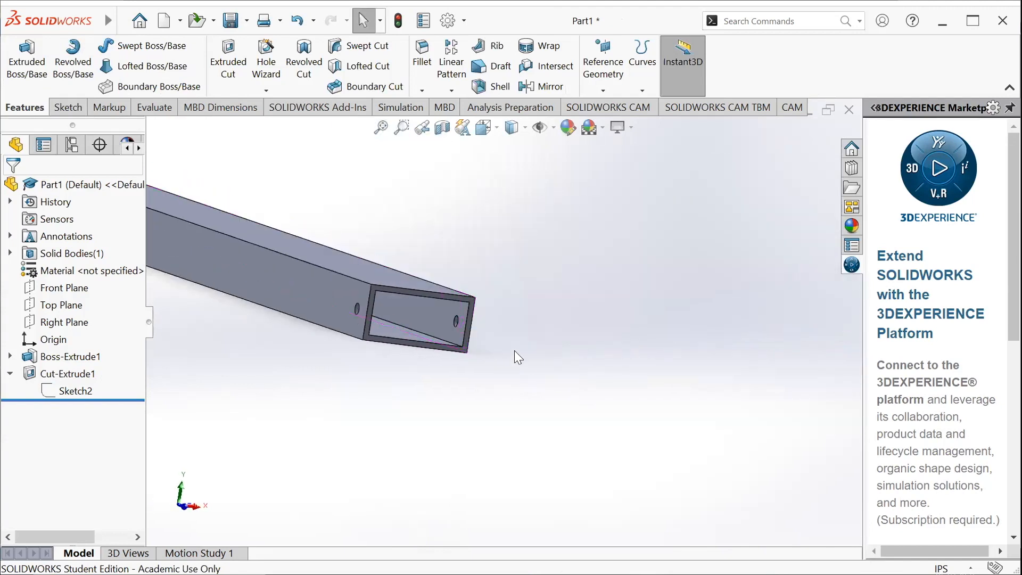
{"action": "middle_click_drag", "start_coordinate": [491, 302], "coordinate": [393, 310]}
{"action": "scroll", "coordinate": [478, 280], "scroll_direction": "up", "scroll_amount": 5}
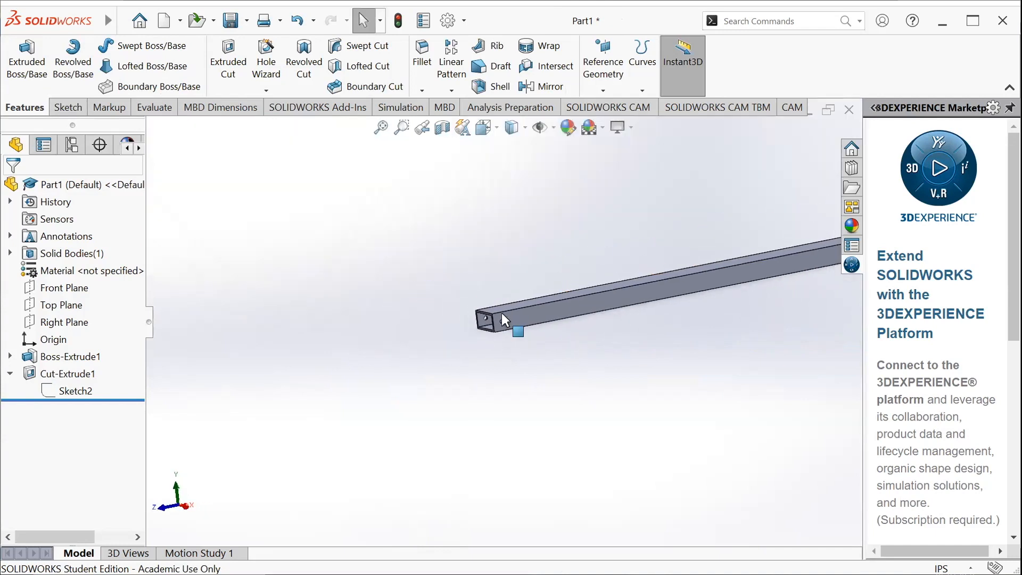
{"action": "scroll", "coordinate": [504, 318], "scroll_direction": "up", "scroll_amount": 3}
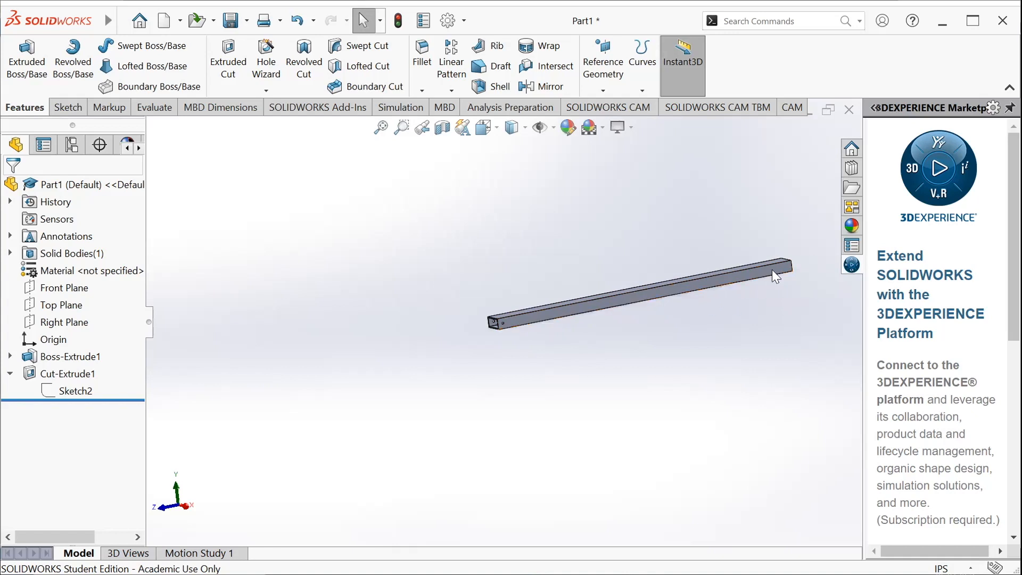
{"action": "scroll", "coordinate": [511, 322], "scroll_direction": "down", "scroll_amount": 2}
{"action": "scroll", "coordinate": [495, 320], "scroll_direction": "down", "scroll_amount": 8}
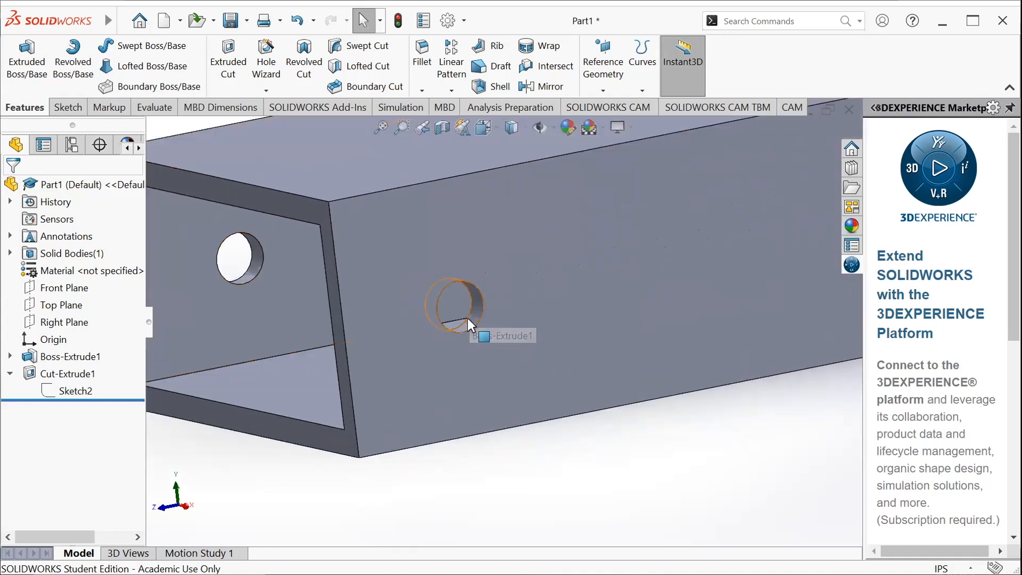
{"action": "scroll", "coordinate": [479, 282], "scroll_direction": "up", "scroll_amount": 6}
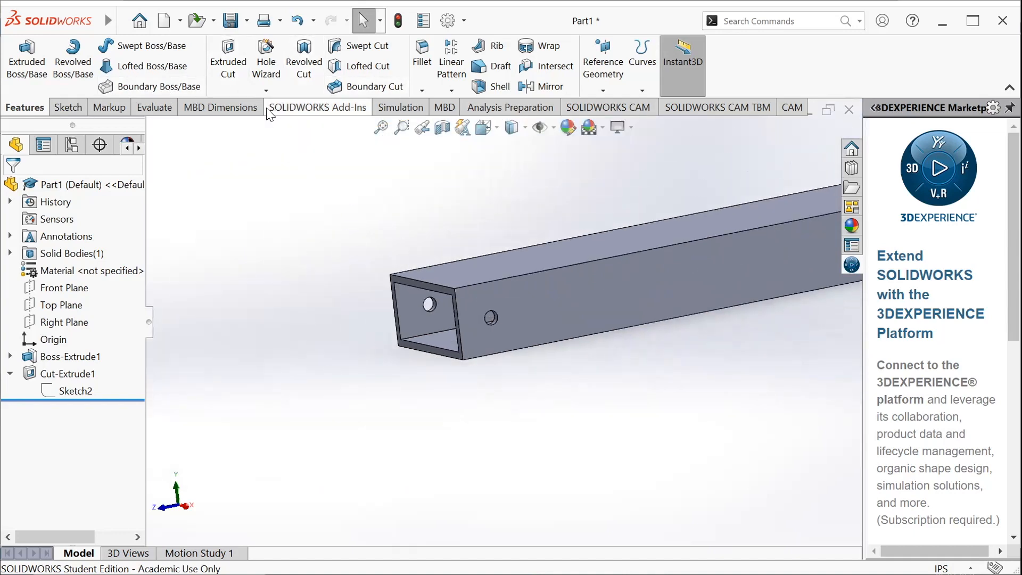
Start a feature Linear Pattern using the long upper edge of the tube's side face as Direction 1
{"action": "left_click", "coordinate": [66, 108]}
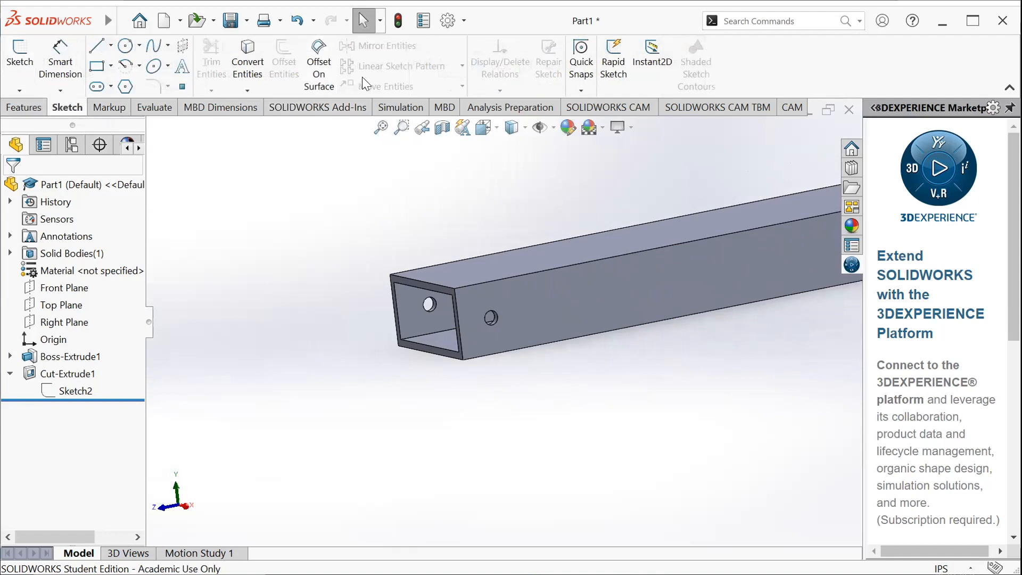
{"action": "left_click", "coordinate": [32, 108]}
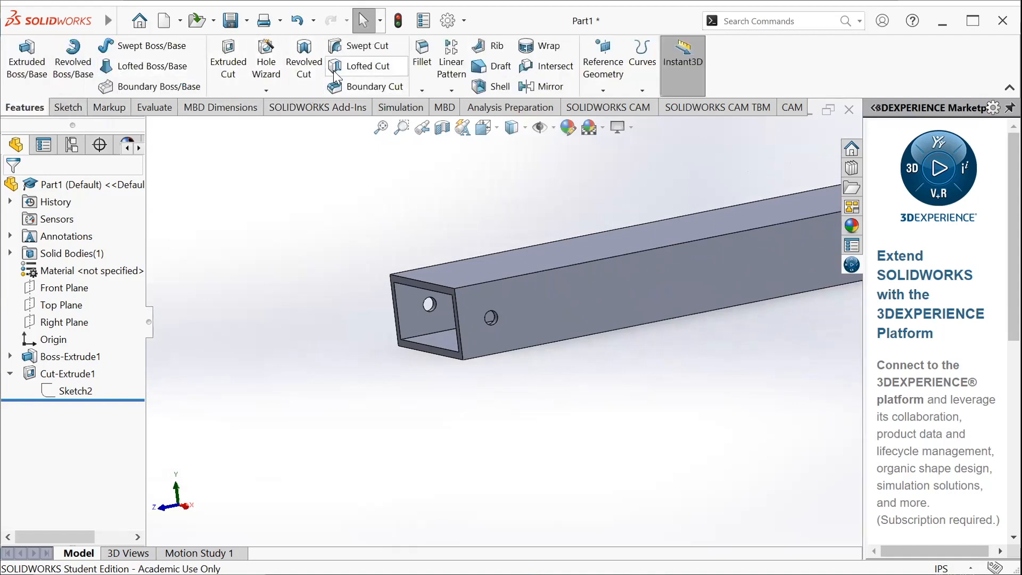
{"action": "left_click", "coordinate": [451, 67]}
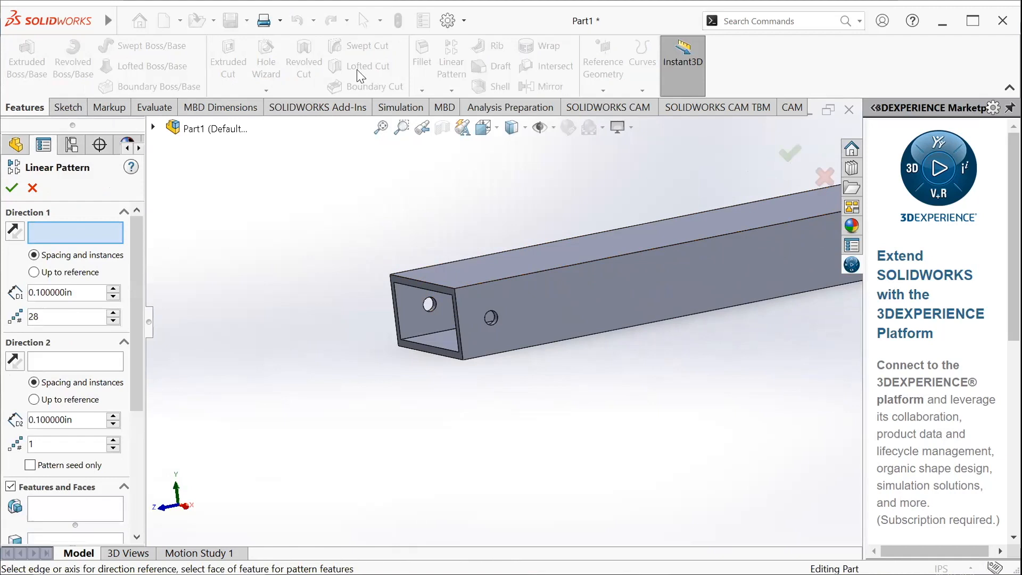
{"action": "left_click", "coordinate": [467, 288]}
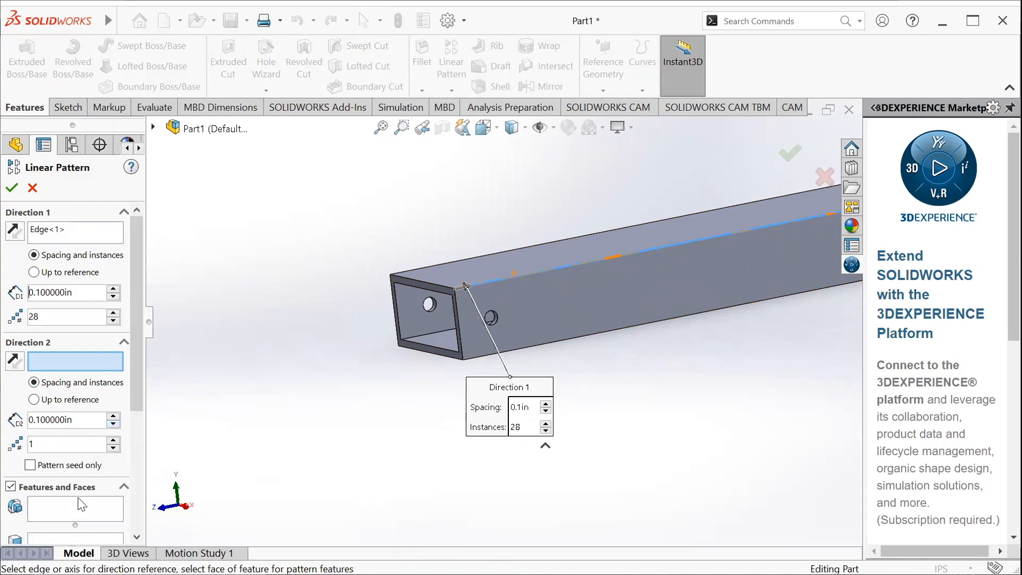
Choose the hole cut as the feature to pattern
{"action": "scroll", "coordinate": [80, 505], "scroll_direction": "down", "scroll_amount": 4}
{"action": "left_click", "coordinate": [52, 313]}
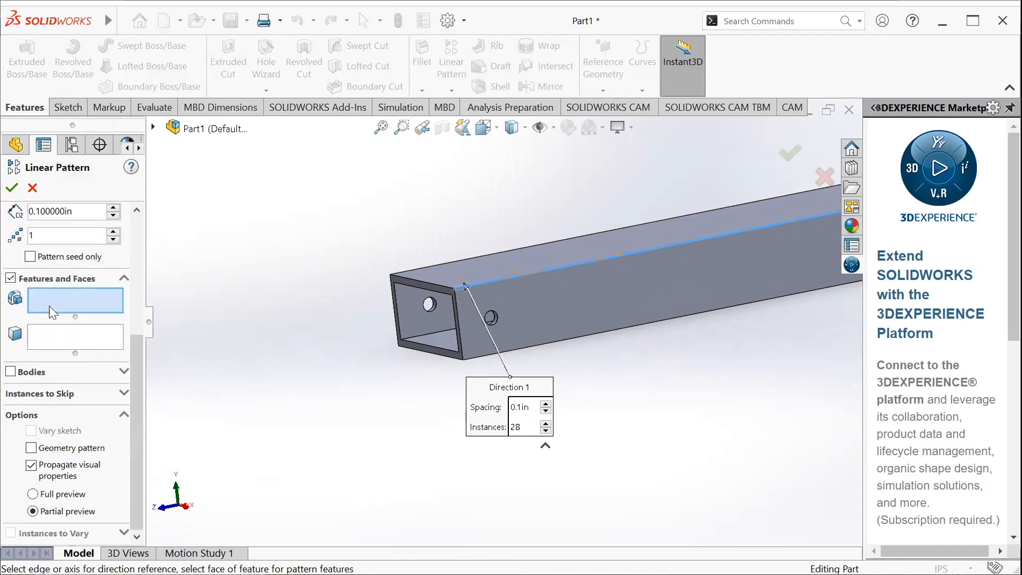
{"action": "scroll", "coordinate": [486, 315], "scroll_direction": "down", "scroll_amount": 5}
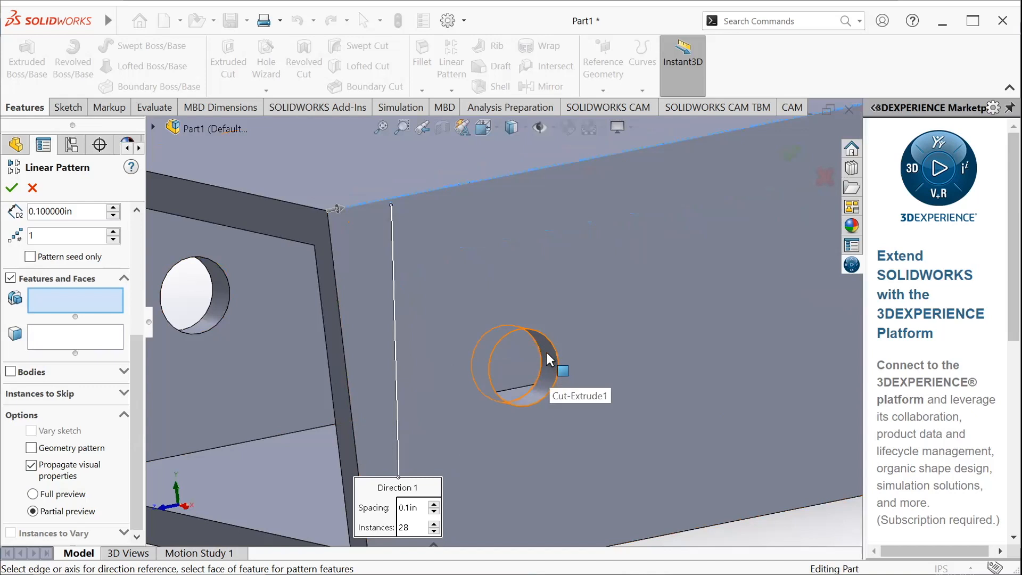
{"action": "left_click", "coordinate": [549, 361]}
{"action": "left_click", "coordinate": [54, 295]}
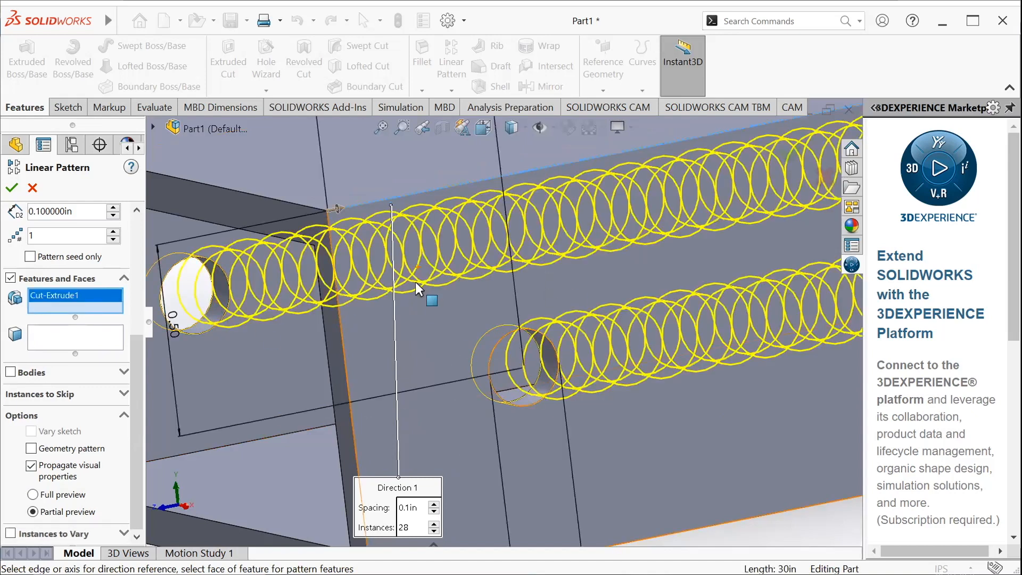
Set the Direction 1 spacing of the hole pattern to 1 in
{"action": "scroll", "coordinate": [99, 216], "scroll_direction": "up", "scroll_amount": 5}
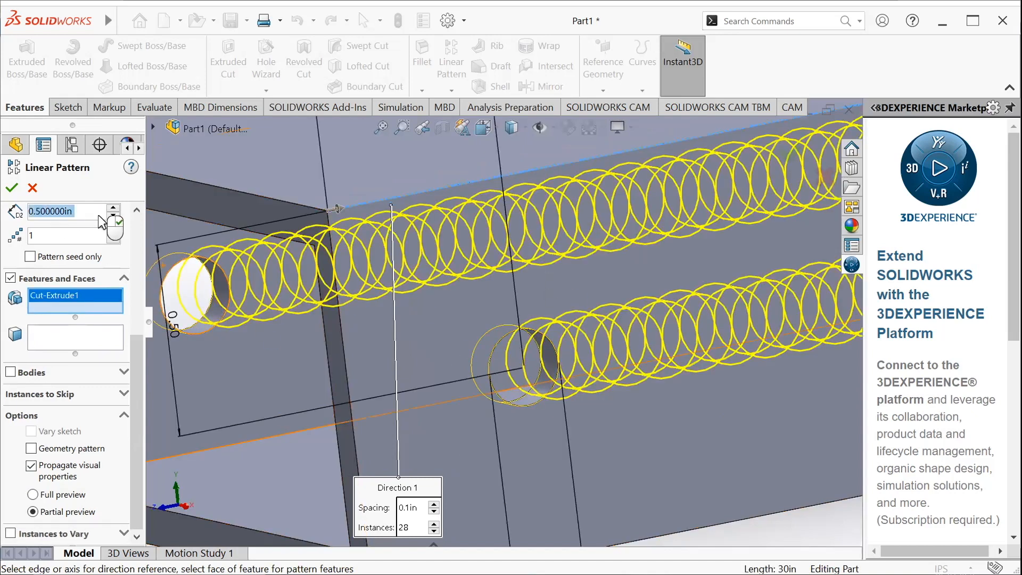
{"action": "scroll", "coordinate": [415, 259], "scroll_direction": "up", "scroll_amount": 1}
{"action": "scroll", "coordinate": [417, 265], "scroll_direction": "up", "scroll_amount": 4}
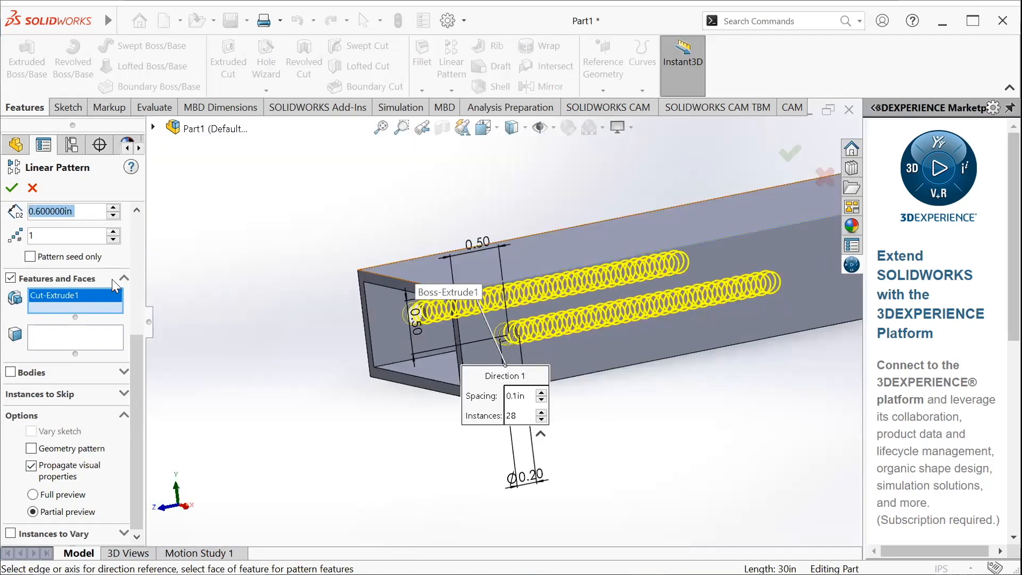
{"action": "scroll", "coordinate": [118, 284], "scroll_direction": "up", "scroll_amount": 5}
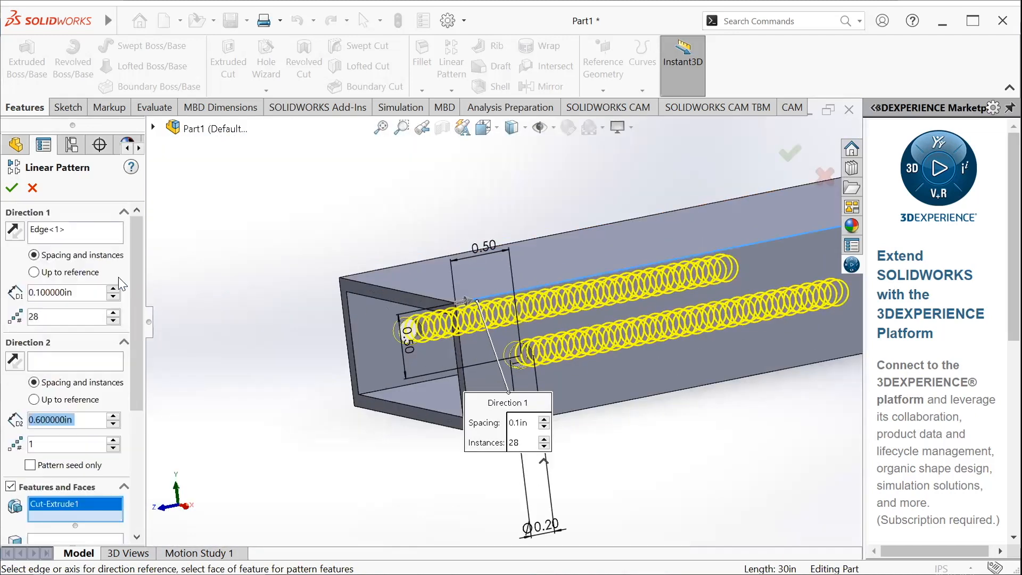
{"action": "left_click", "coordinate": [93, 293]}
{"action": "scroll", "coordinate": [240, 303], "scroll_direction": "up", "scroll_amount": 5}
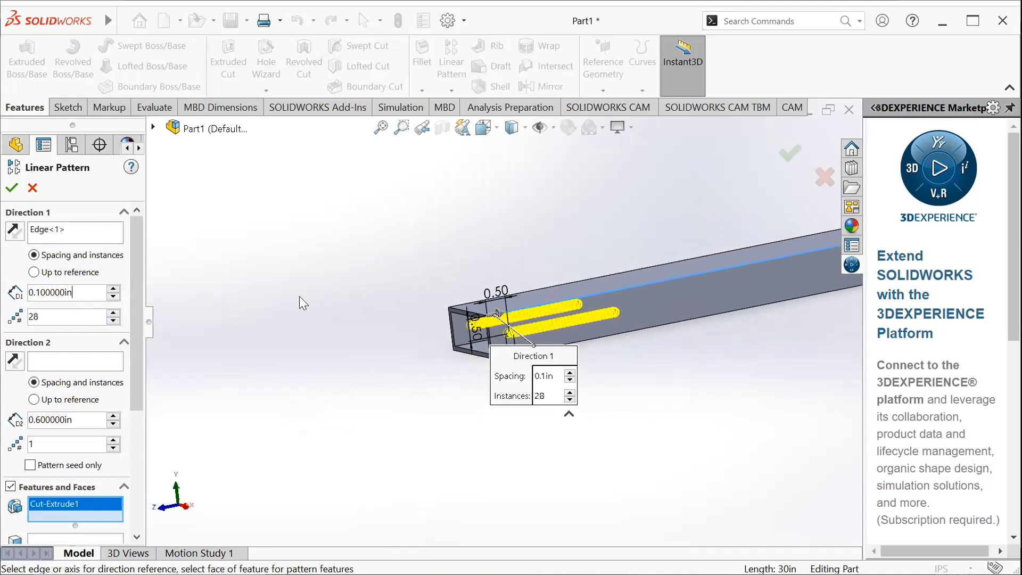
{"action": "left_click_drag", "start_coordinate": [92, 291], "coordinate": [23, 299]}
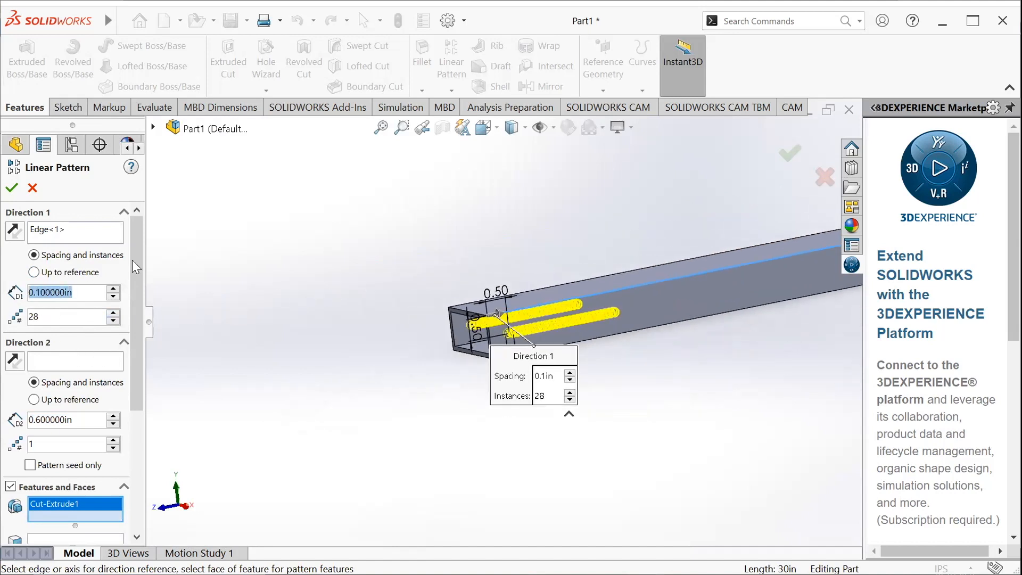
{"action": "type", "text": "1"}
{"action": "key", "text": "Return"}
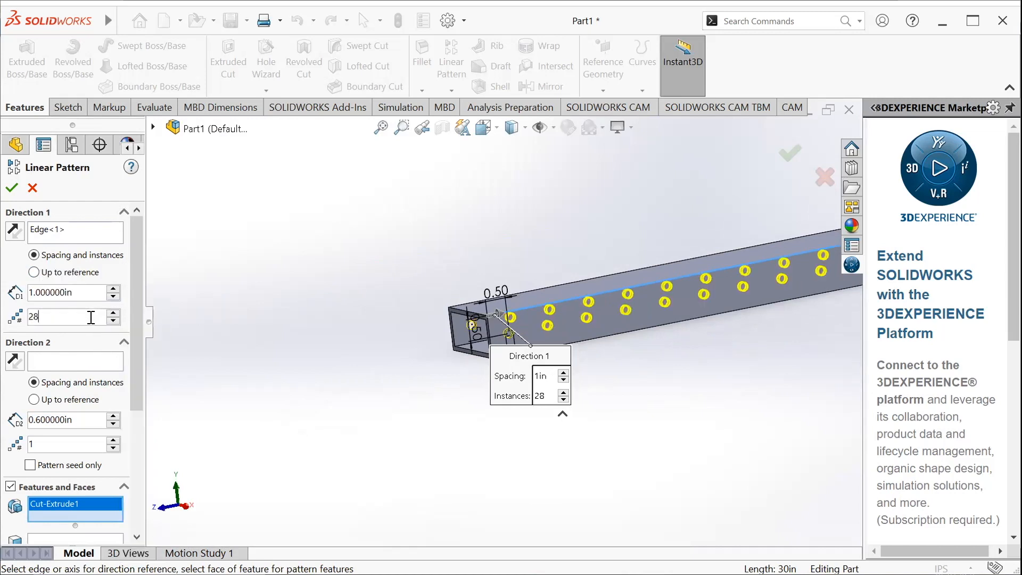
Set the Direction 1 instance count to 30 and accept the linear pattern of the hole cut
{"action": "type", "text": "30"}
{"action": "scroll", "coordinate": [521, 308], "scroll_direction": "up", "scroll_amount": 9}
{"action": "scroll", "coordinate": [728, 295], "scroll_direction": "down", "scroll_amount": 3}
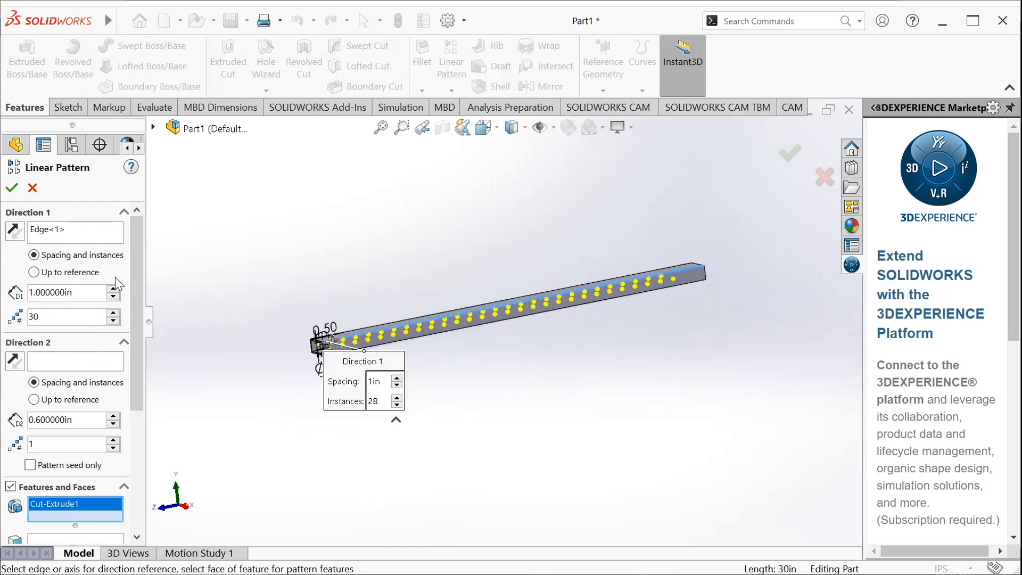
{"action": "left_click", "coordinate": [9, 192]}
Examine the patterned holes along the whole tube and at both ends from different angles
{"action": "scroll", "coordinate": [326, 338], "scroll_direction": "down", "scroll_amount": 5}
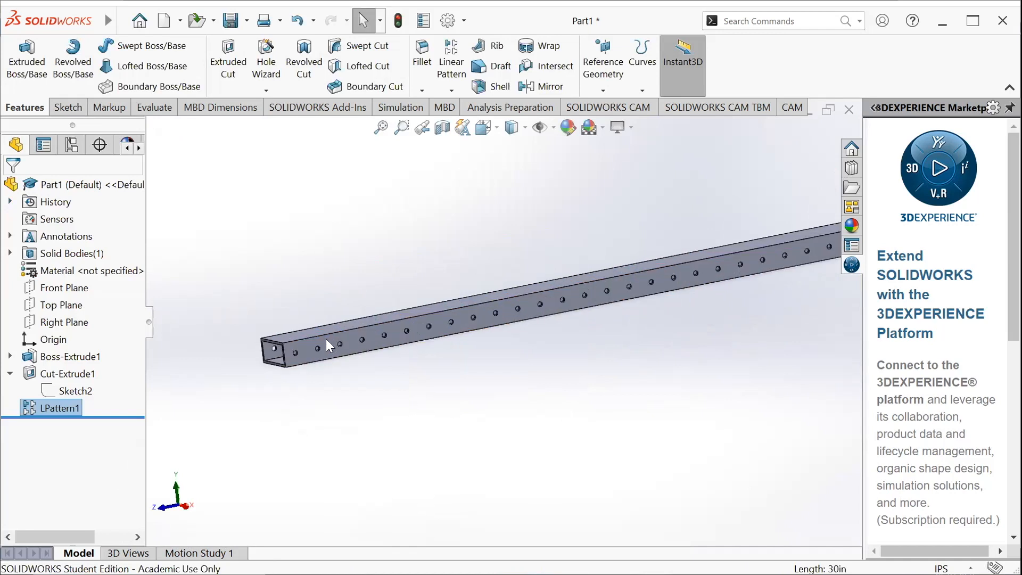
{"action": "middle_click_drag", "start_coordinate": [433, 406], "coordinate": [574, 240]}
{"action": "scroll", "coordinate": [567, 260], "scroll_direction": "up", "scroll_amount": 2}
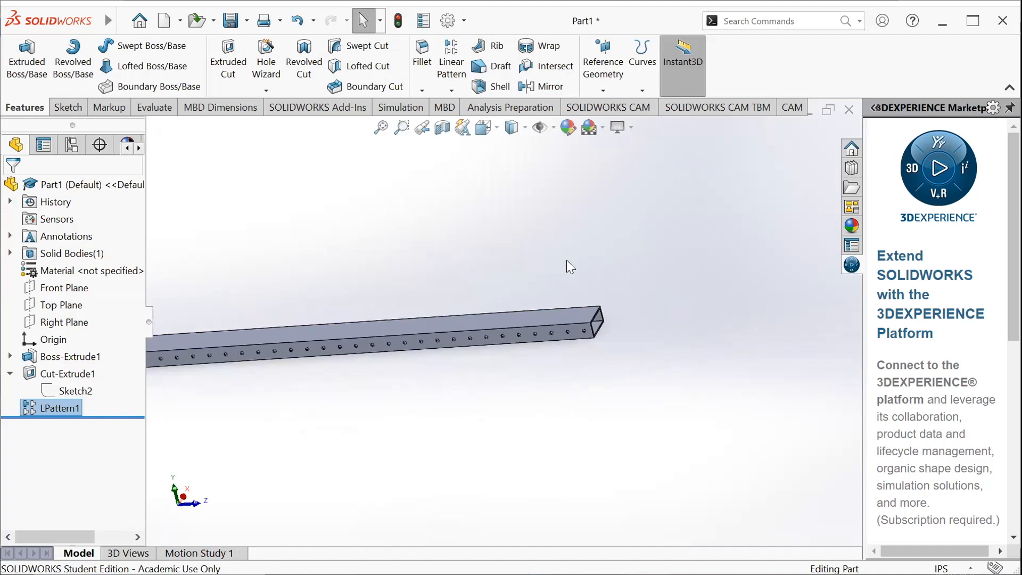
{"action": "scroll", "coordinate": [320, 327], "scroll_direction": "up", "scroll_amount": 2}
{"action": "middle_click_drag", "start_coordinate": [336, 324], "coordinate": [171, 411]}
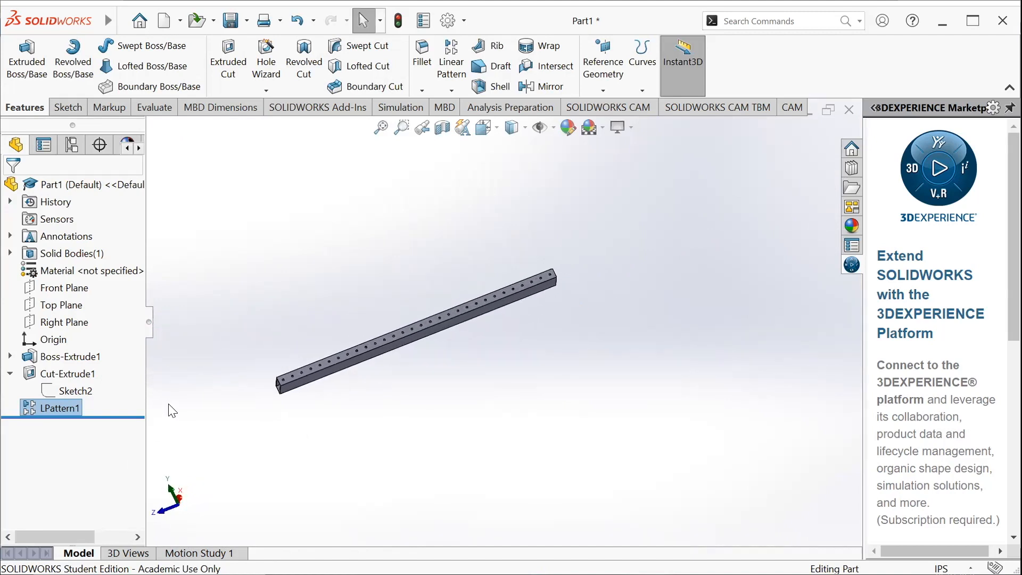
{"action": "scroll", "coordinate": [545, 300], "scroll_direction": "down", "scroll_amount": 2}
{"action": "scroll", "coordinate": [287, 317], "scroll_direction": "up", "scroll_amount": 2}
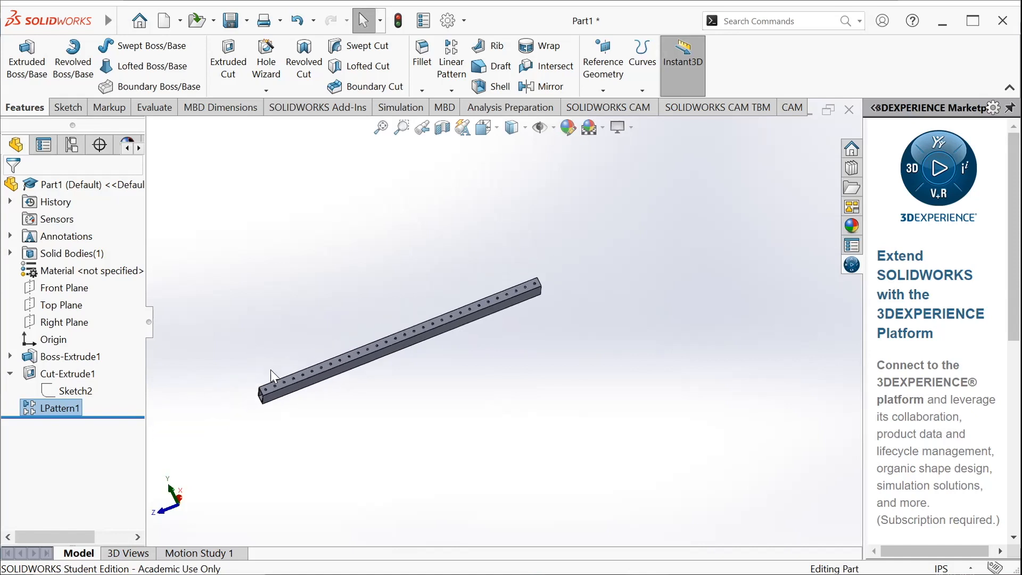
{"action": "scroll", "coordinate": [379, 357], "scroll_direction": "down", "scroll_amount": 3}
{"action": "middle_click_drag", "start_coordinate": [393, 305], "coordinate": [362, 478]}
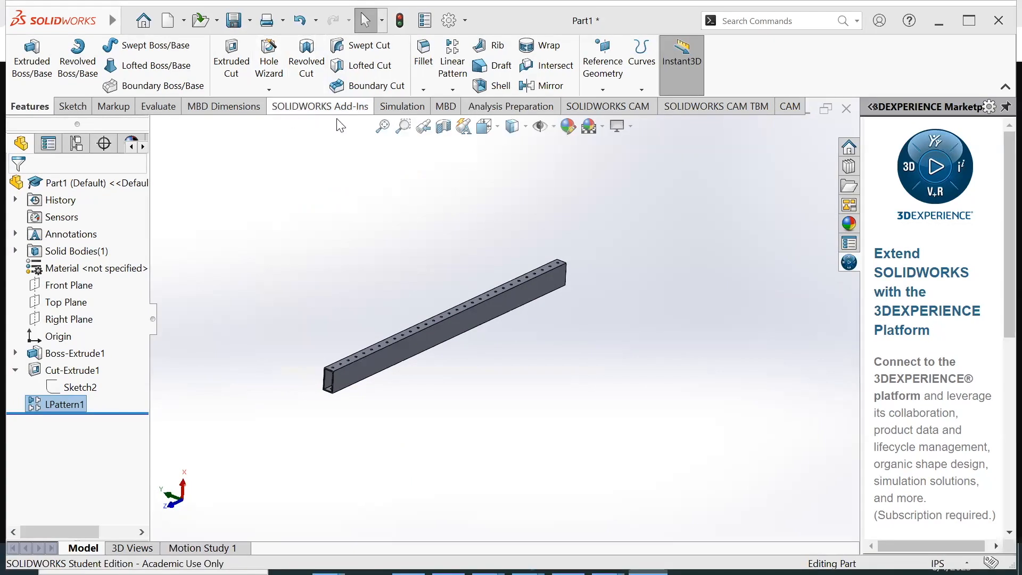
Switch to the 90Gusset drawing in Chrome and examine its dimensions and hole layout up close
{"action": "key", "text": "alt+Tab"}
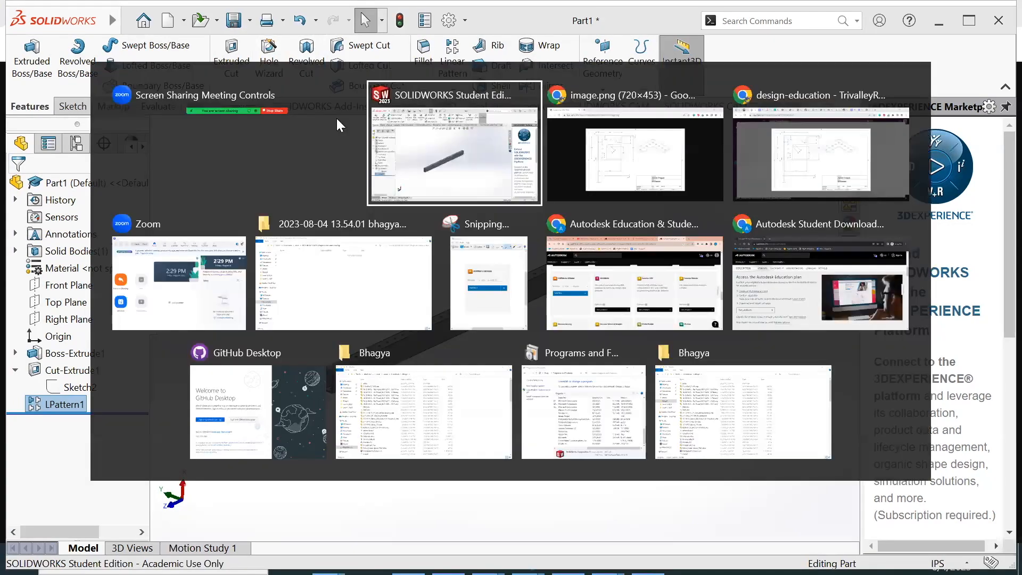
{"action": "key", "text": "alt+Tab"}
{"action": "key", "text": "alt+Tab"}
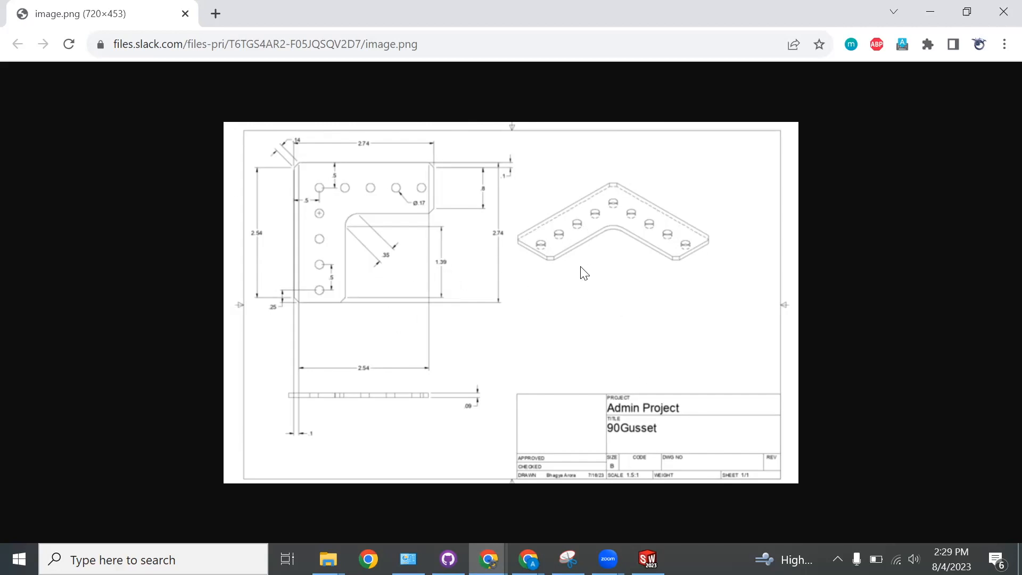
{"action": "scroll", "coordinate": [584, 273], "scroll_direction": "up", "scroll_amount": 3, "text": "ctrl"}
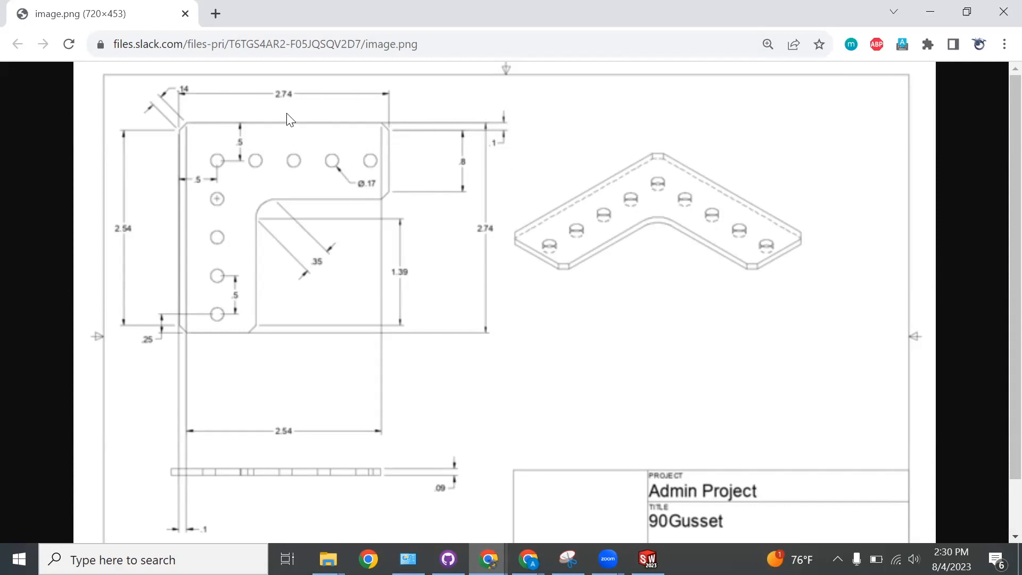
Switch back to SOLIDWORKS and save the tube part in the current folder as Tubestock30
{"action": "mouse_move", "coordinate": [648, 559]}
{"action": "left_click", "coordinate": [646, 503]}
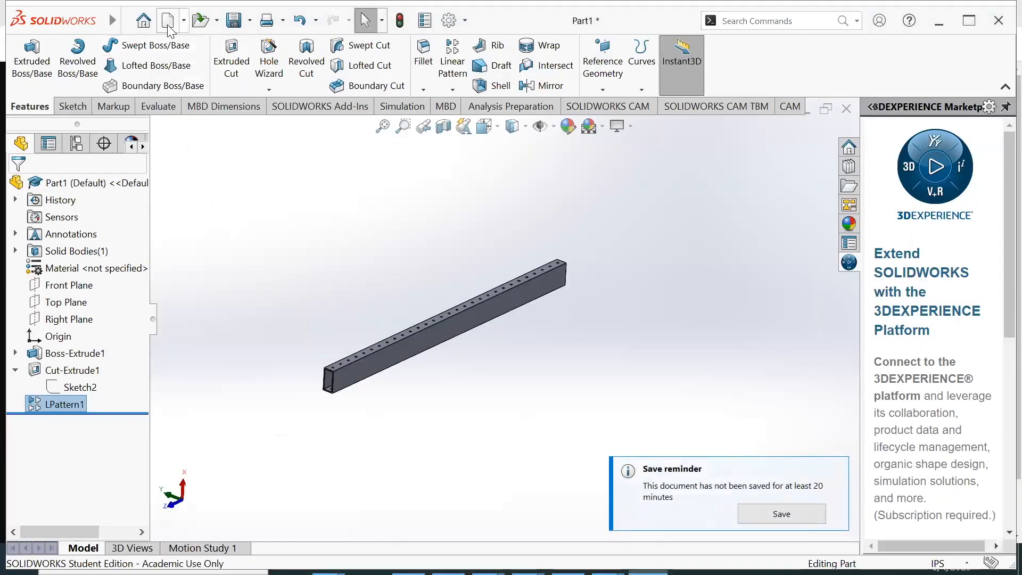
{"action": "left_click", "coordinate": [186, 22]}
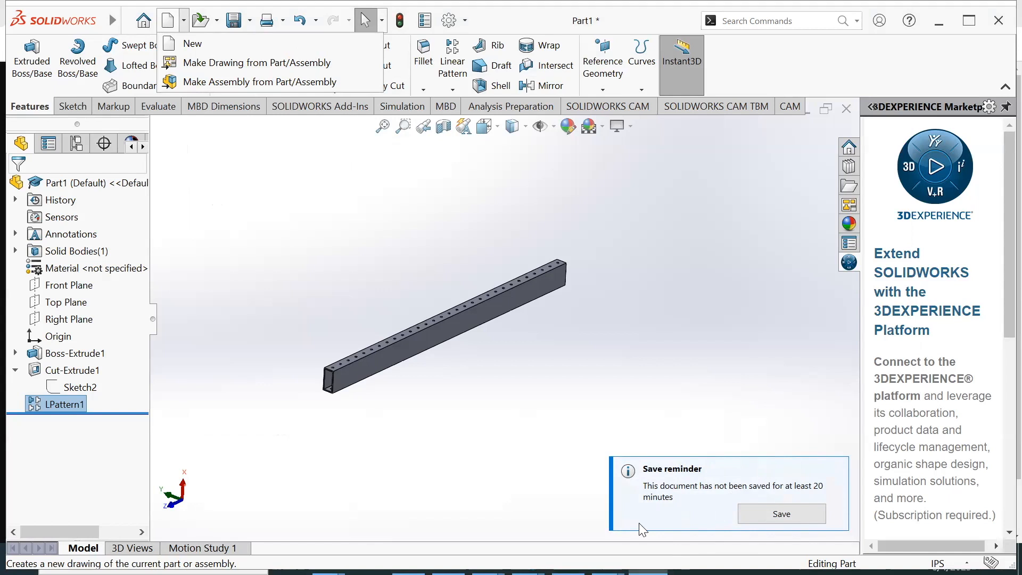
{"action": "left_click", "coordinate": [658, 492]}
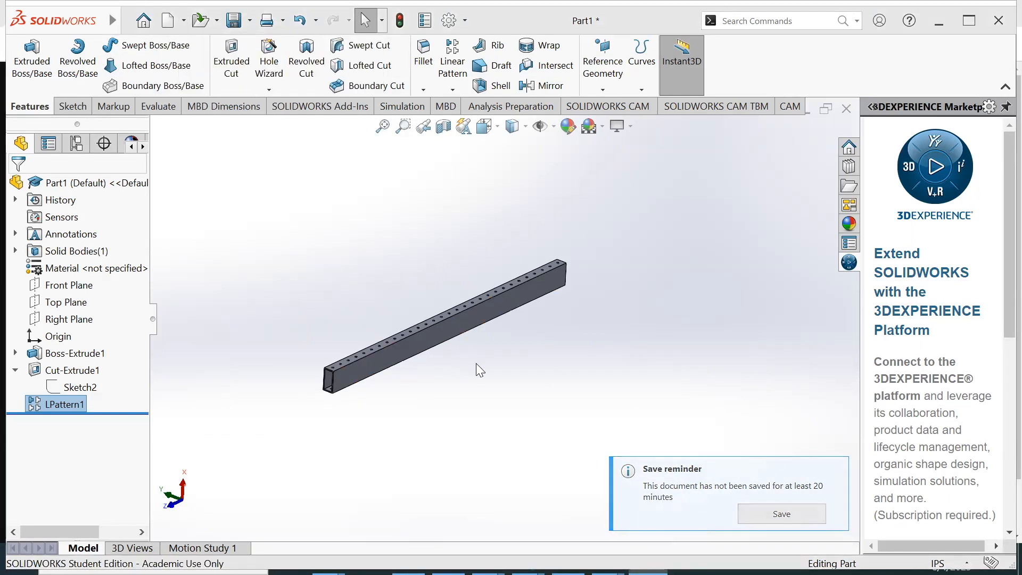
{"action": "left_click", "coordinate": [783, 514]}
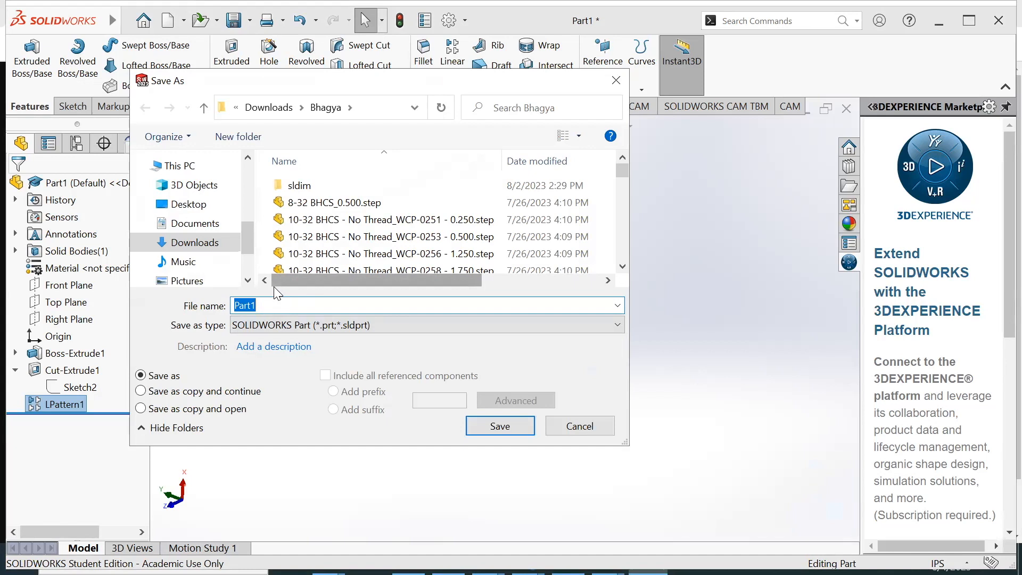
{"action": "type", "text": "t"}
{"action": "key", "text": "BackSpace"}
{"action": "type", "text": "Tubestock30"}
{"action": "key", "text": "Return"}
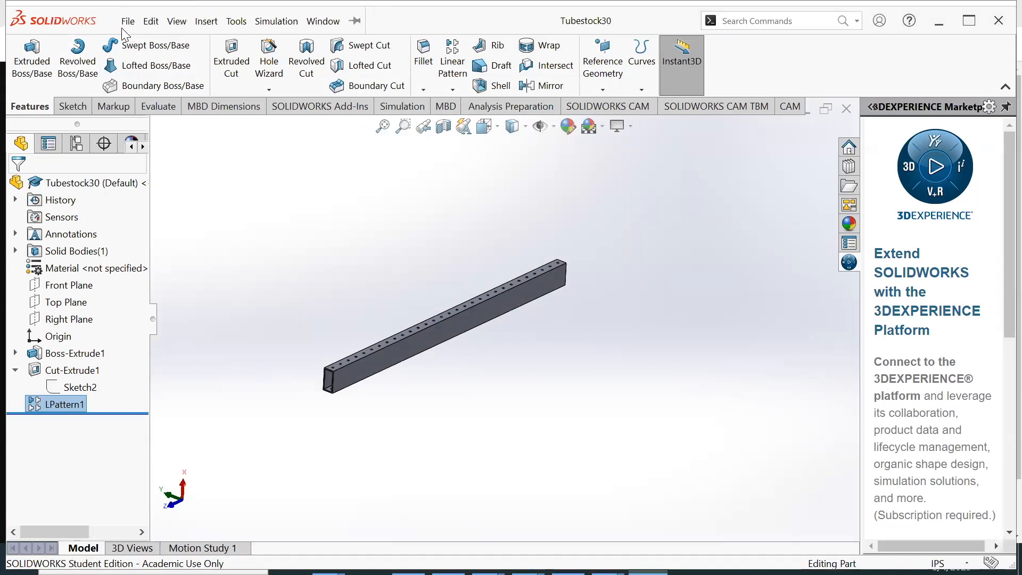
Create a new part document and start a sketch on the Top Plane
{"action": "left_click", "coordinate": [168, 22]}
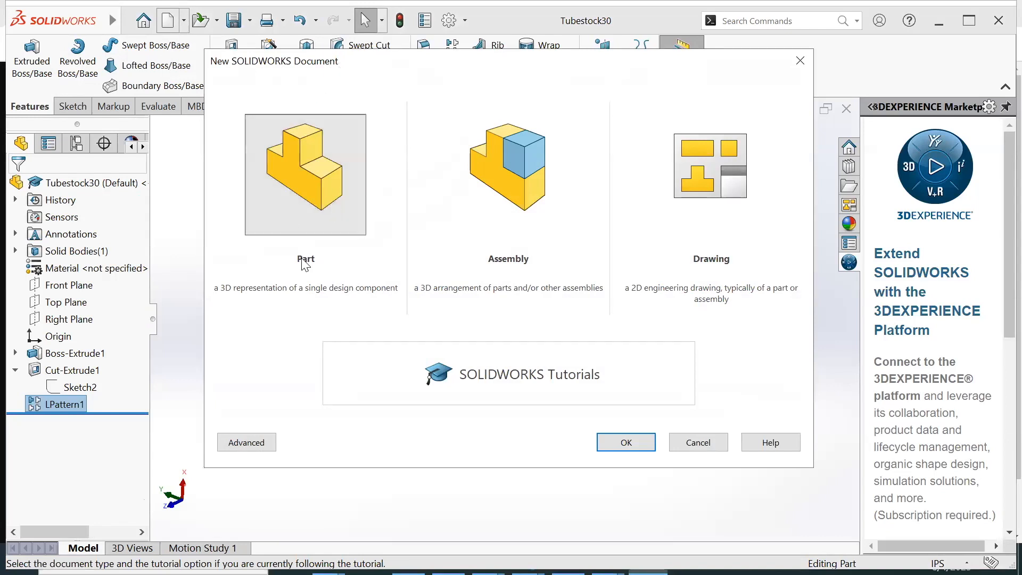
{"action": "left_click", "coordinate": [626, 443]}
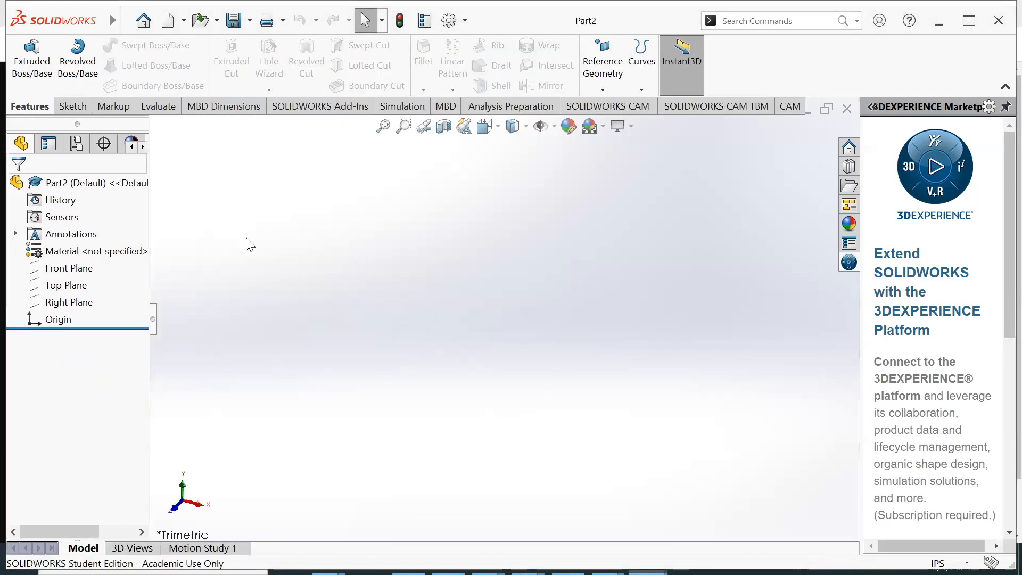
{"action": "left_click", "coordinate": [66, 106]}
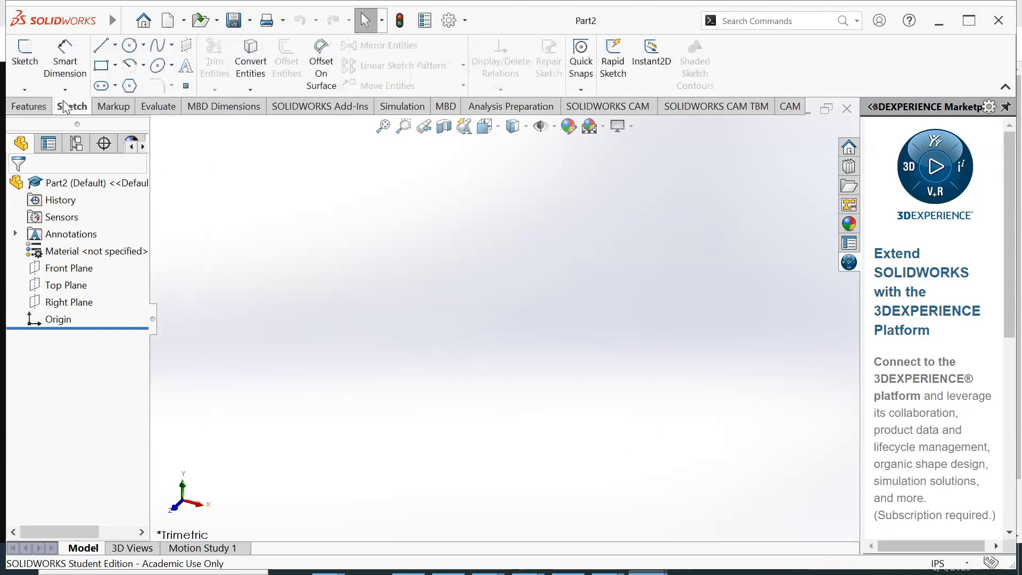
{"action": "left_click", "coordinate": [18, 59]}
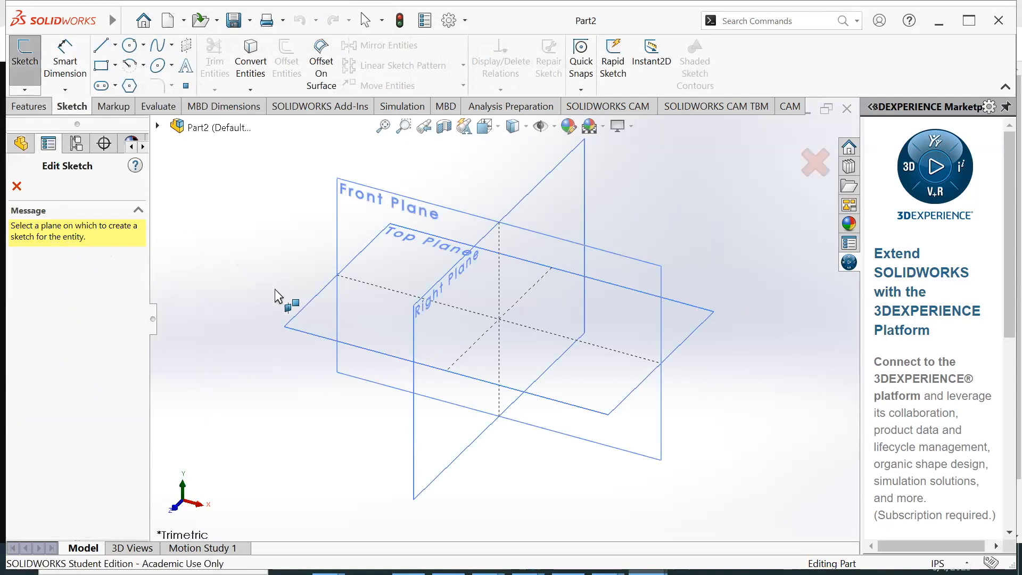
{"action": "left_click", "coordinate": [317, 306]}
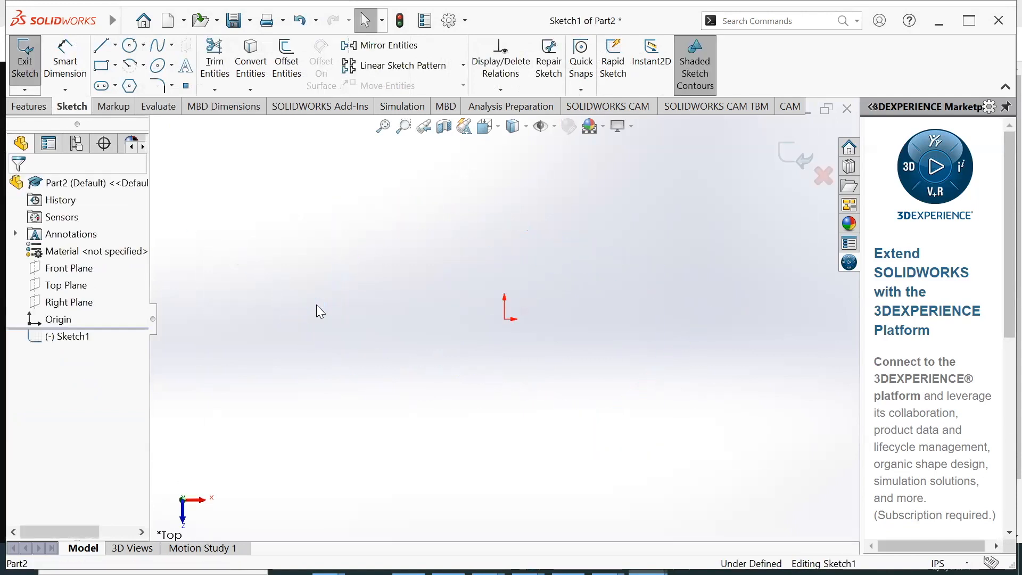
Sketch a closed six-sided L-shaped profile from the origin with the Line tool, about 5 in wide and 5.56 in tall
{"action": "key", "text": "l"}
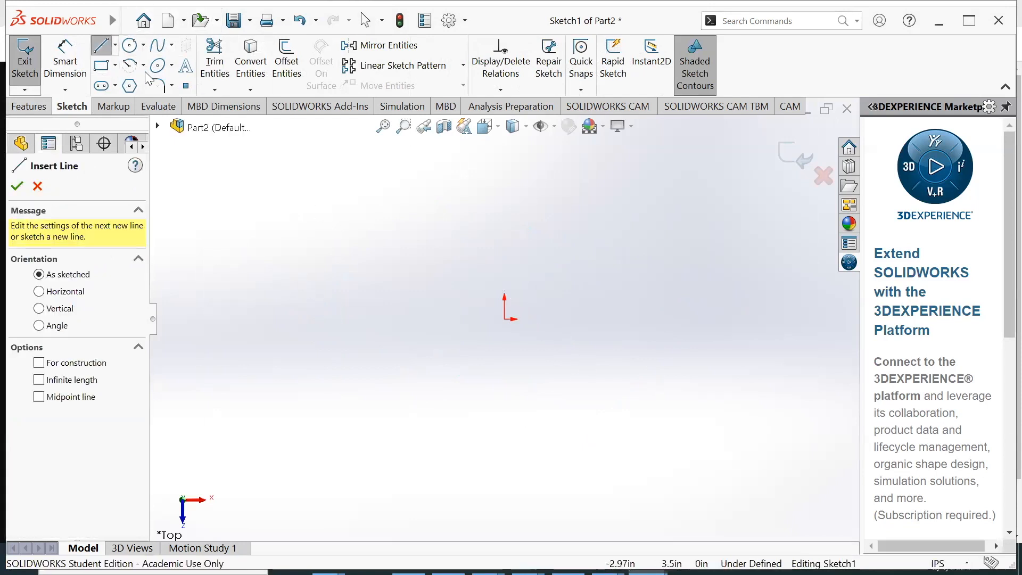
{"action": "left_click", "coordinate": [504, 318]}
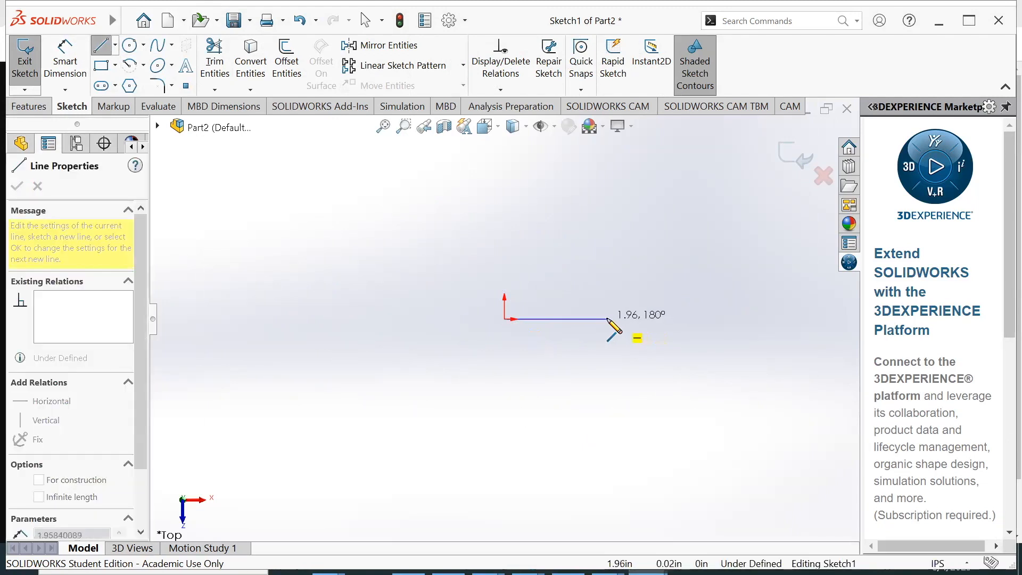
{"action": "left_click", "coordinate": [608, 319]}
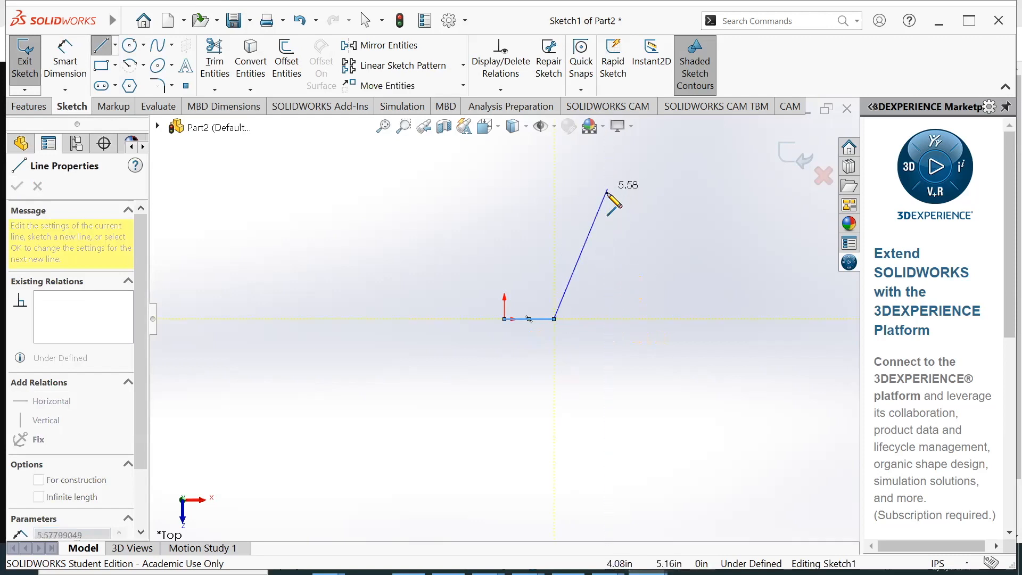
{"action": "left_click", "coordinate": [555, 232]}
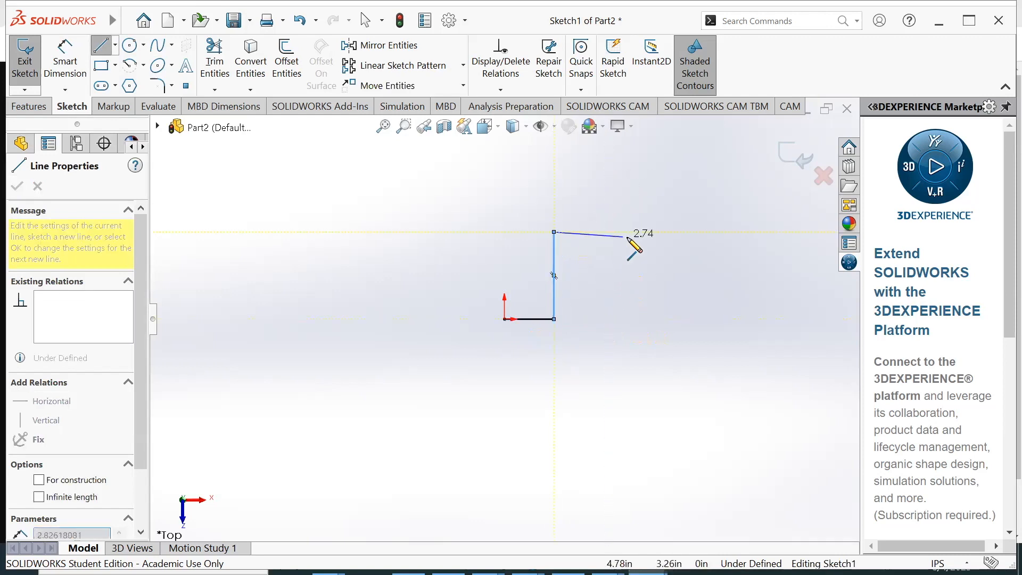
{"action": "left_click", "coordinate": [631, 232]}
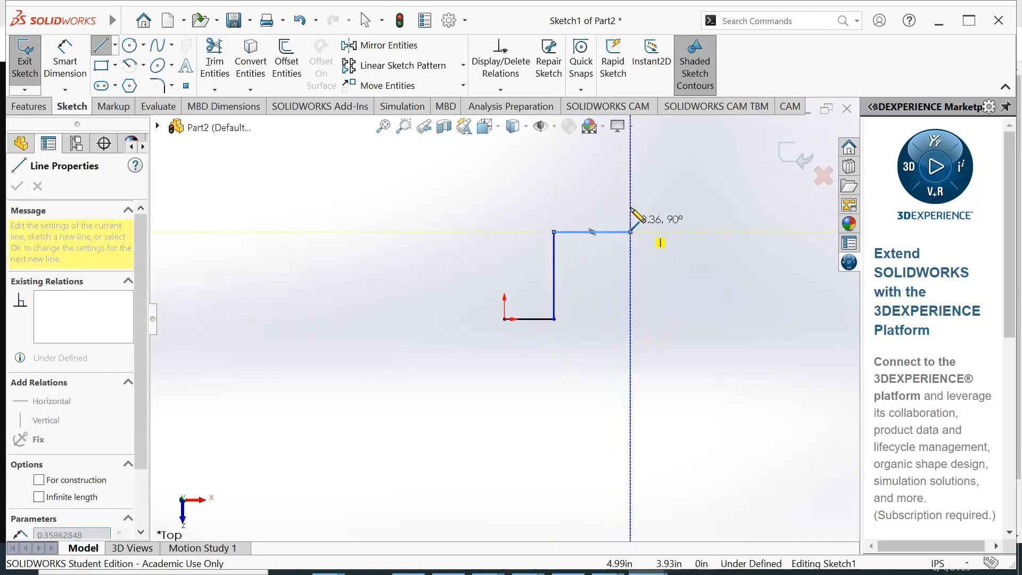
{"action": "left_click", "coordinate": [631, 179]}
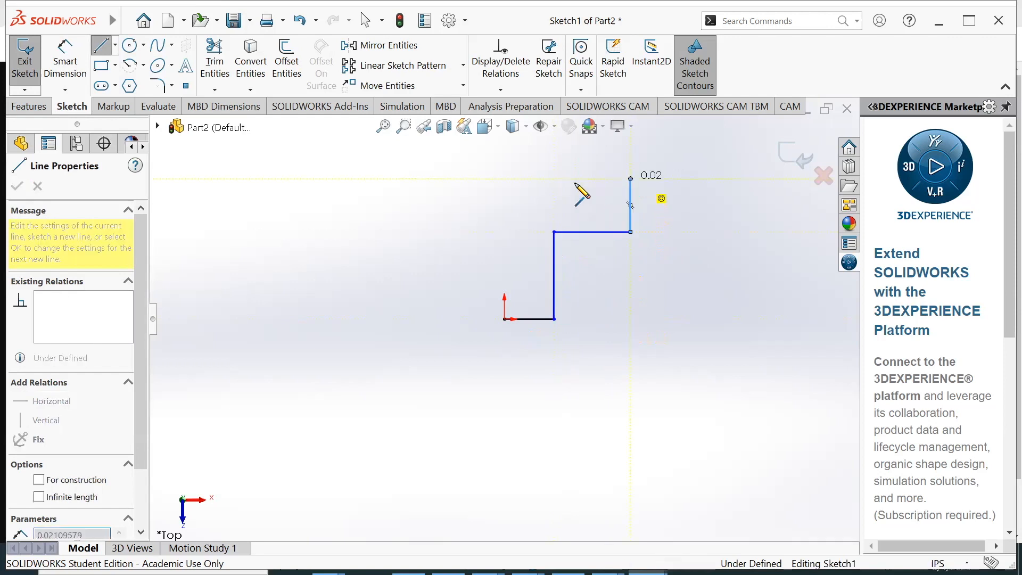
{"action": "left_click", "coordinate": [505, 179]}
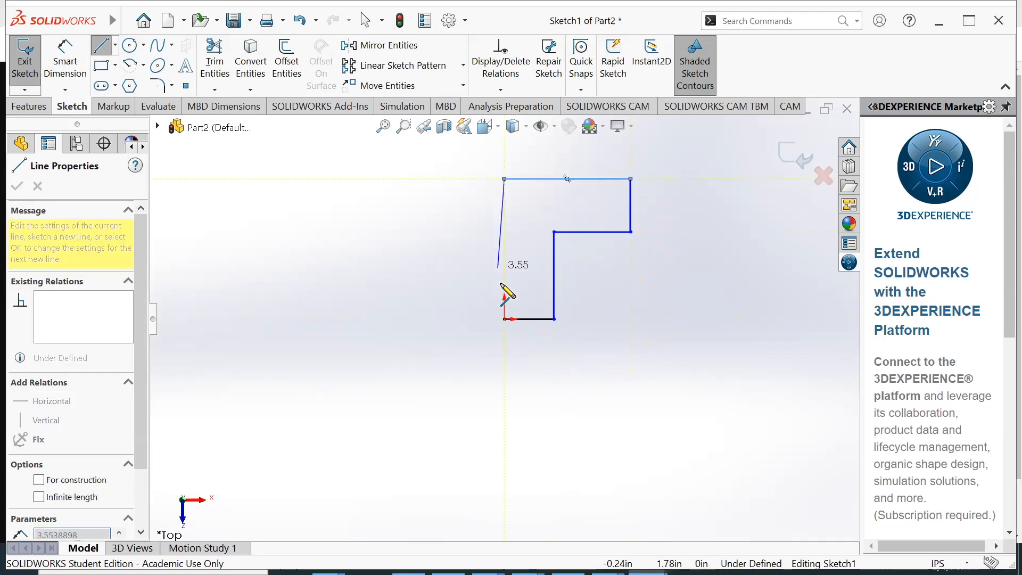
{"action": "left_click", "coordinate": [505, 319]}
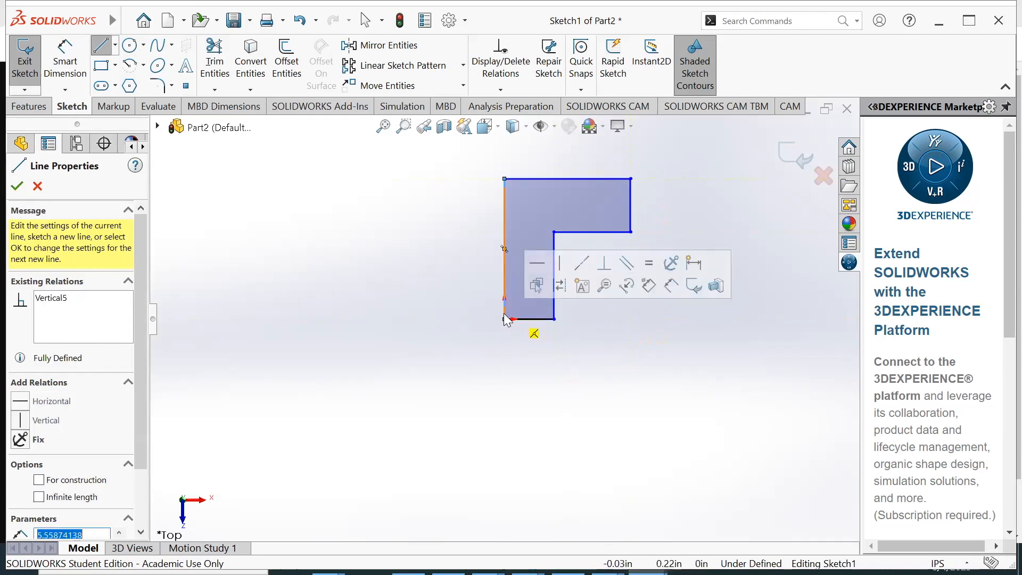
{"action": "key", "text": "Escape"}
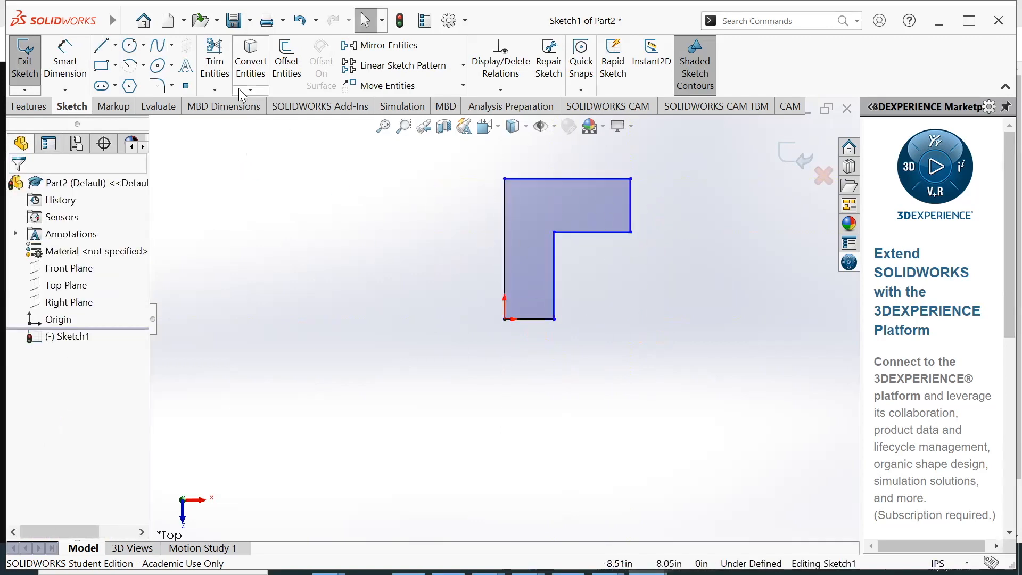
Dimension the overall height between the L-profile's upper and lower edges and set it to 2.74 in
{"action": "left_click", "coordinate": [80, 58]}
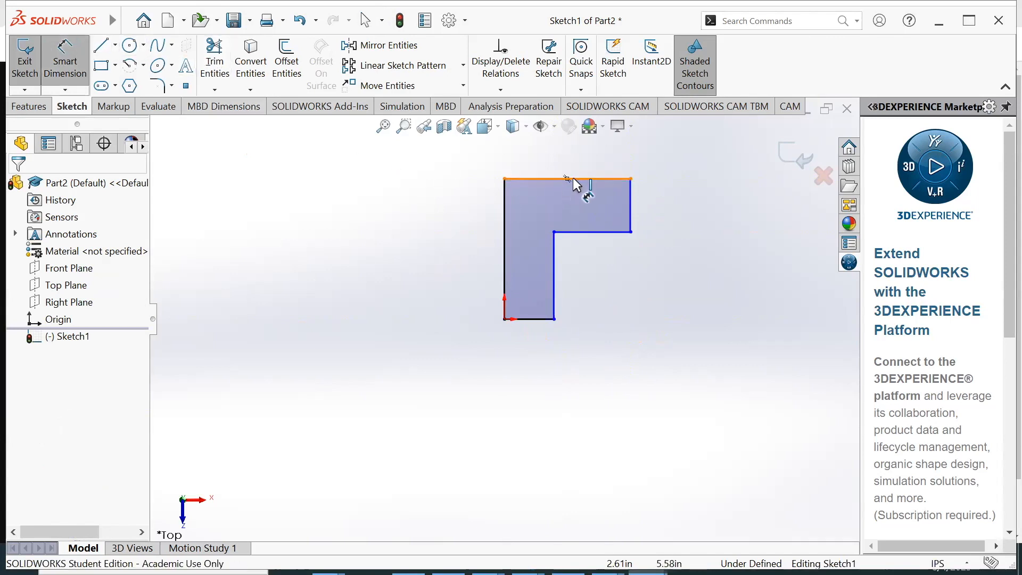
{"action": "left_click", "coordinate": [601, 179]}
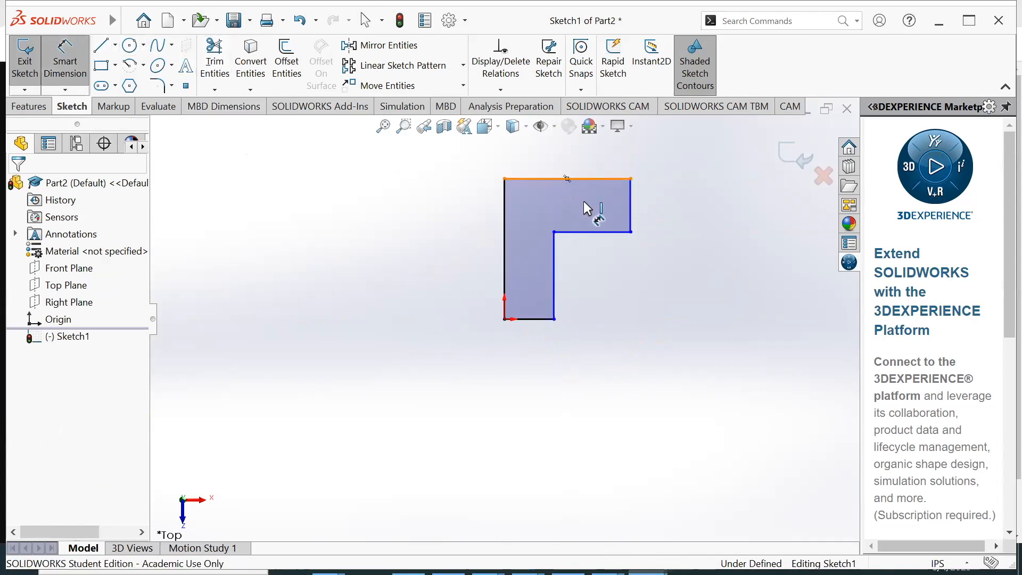
{"action": "left_click", "coordinate": [538, 319]}
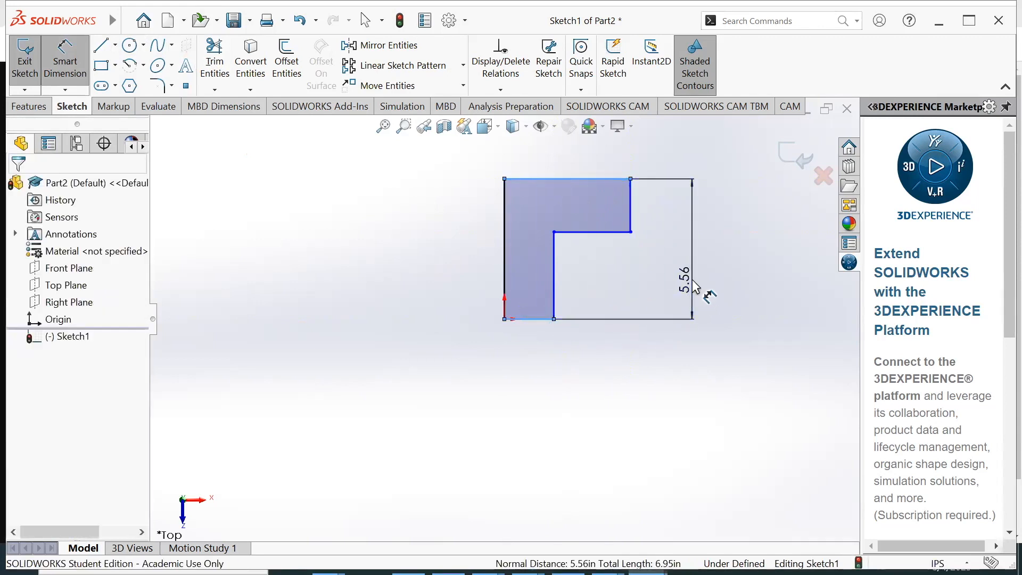
{"action": "left_click", "coordinate": [699, 288]}
{"action": "type", "text": "2.74"}
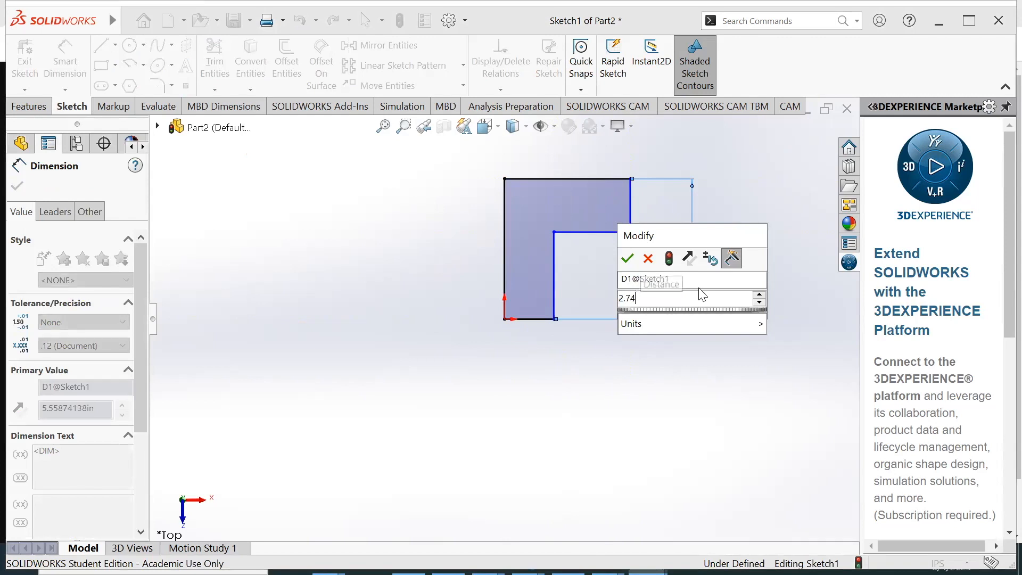
{"action": "key", "text": "Return"}
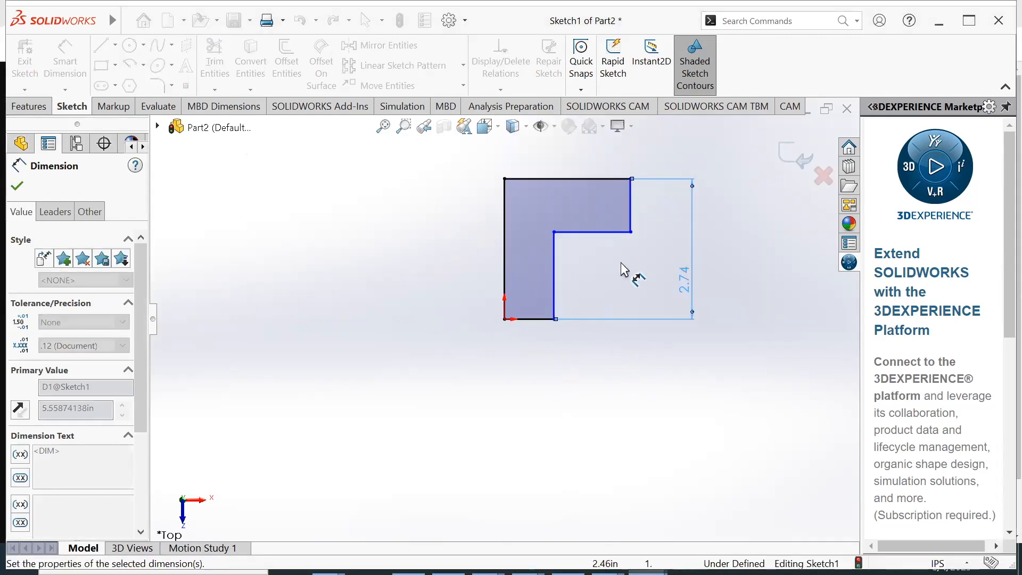
Dimension the overall width between the L-profile's two outer vertical edges and set it to 2.74 in
{"action": "left_click", "coordinate": [630, 193]}
{"action": "left_click", "coordinate": [503, 200]}
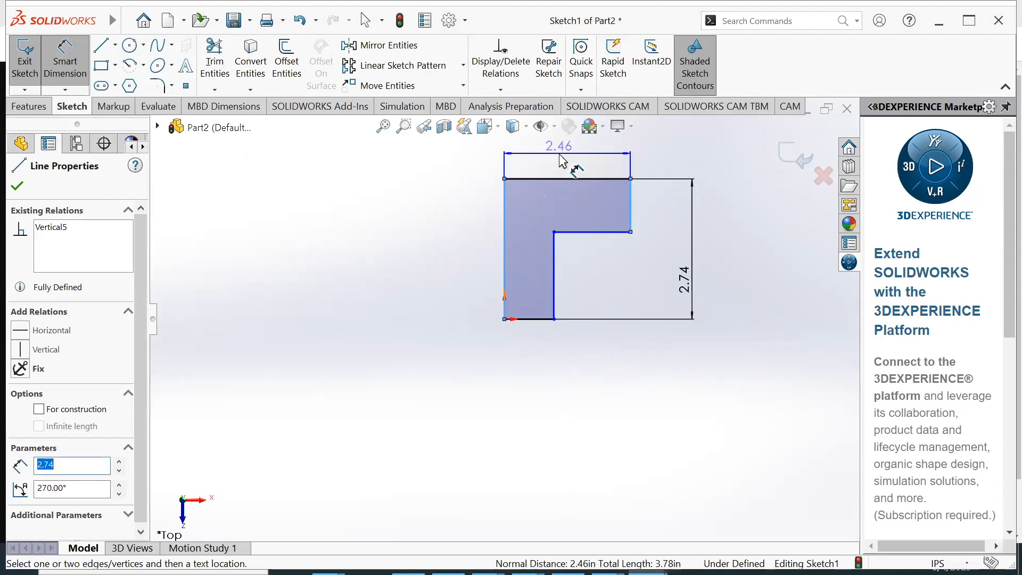
{"action": "left_click", "coordinate": [544, 164]}
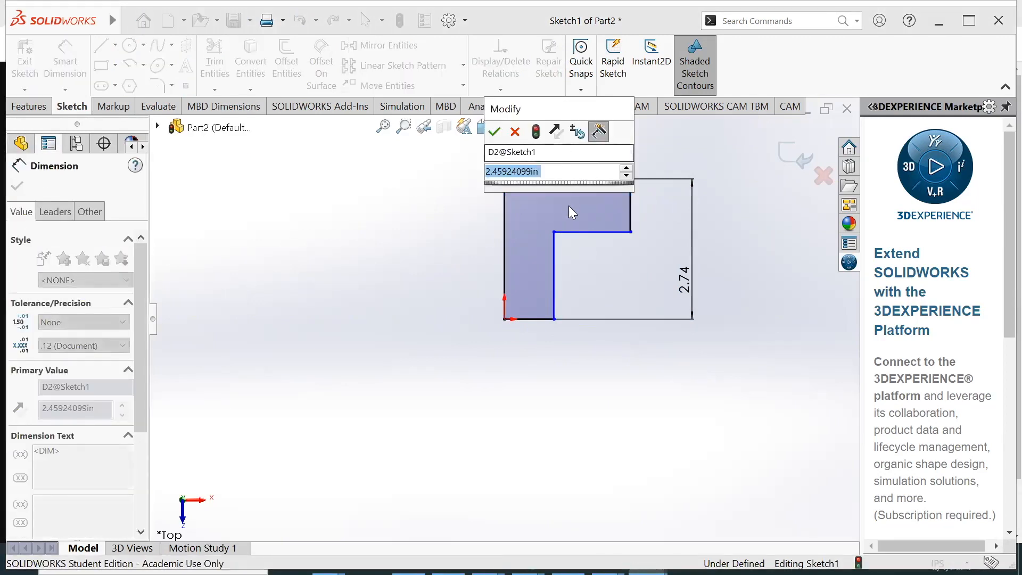
{"action": "type", "text": "2.74"}
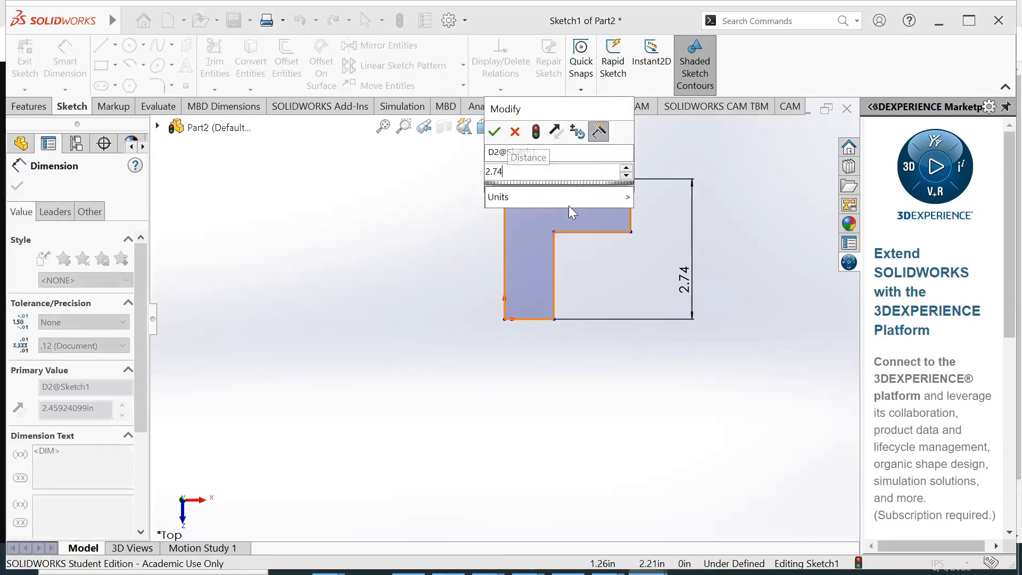
{"action": "key", "text": "Return"}
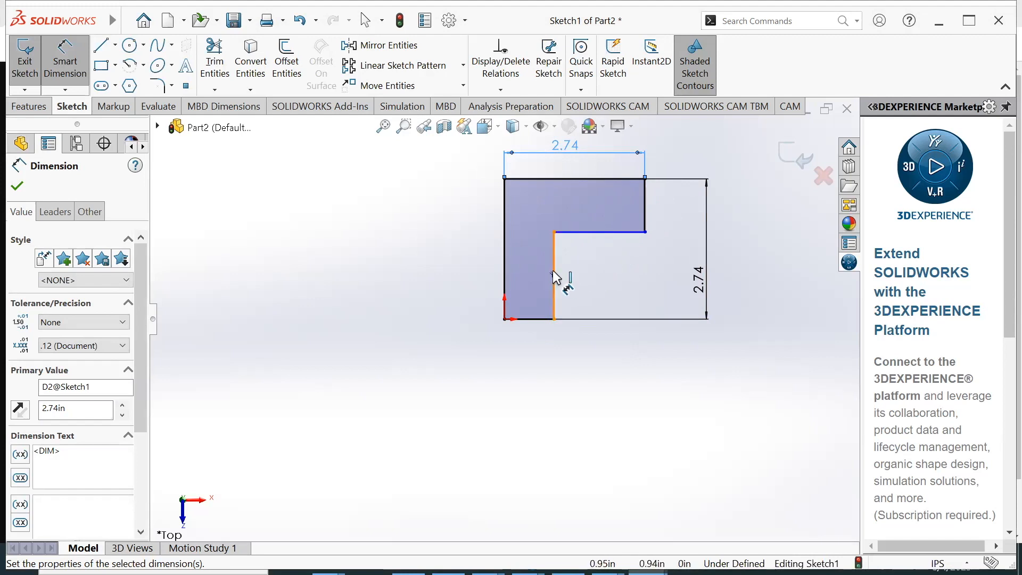
Check the leg and corner dimensions in the 90Gusset drawing in Chrome, and return to the SOLIDWORKS sketch
{"action": "key", "text": "alt+Tab"}
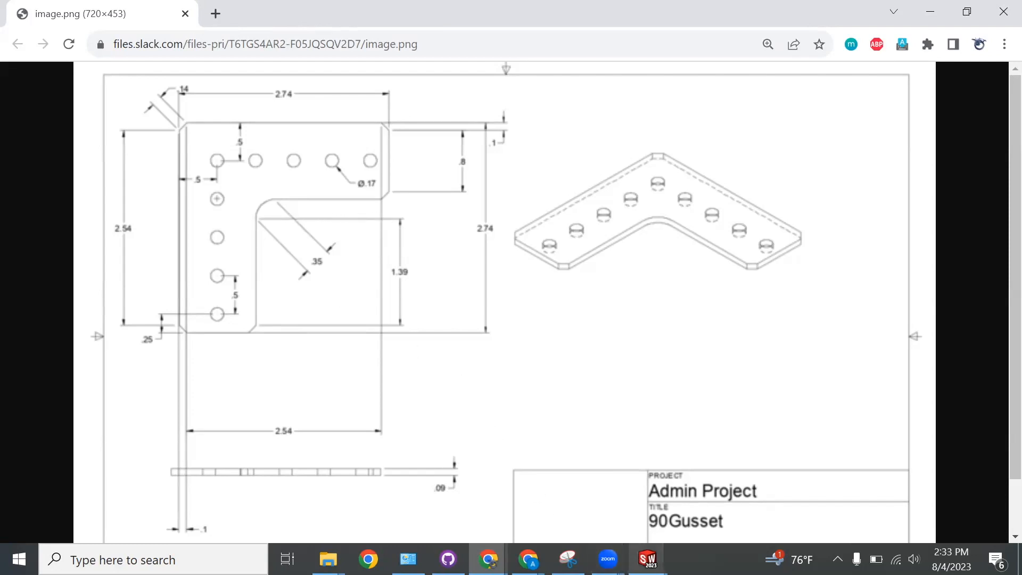
{"action": "mouse_move", "coordinate": [648, 559]}
{"action": "left_click", "coordinate": [666, 489]}
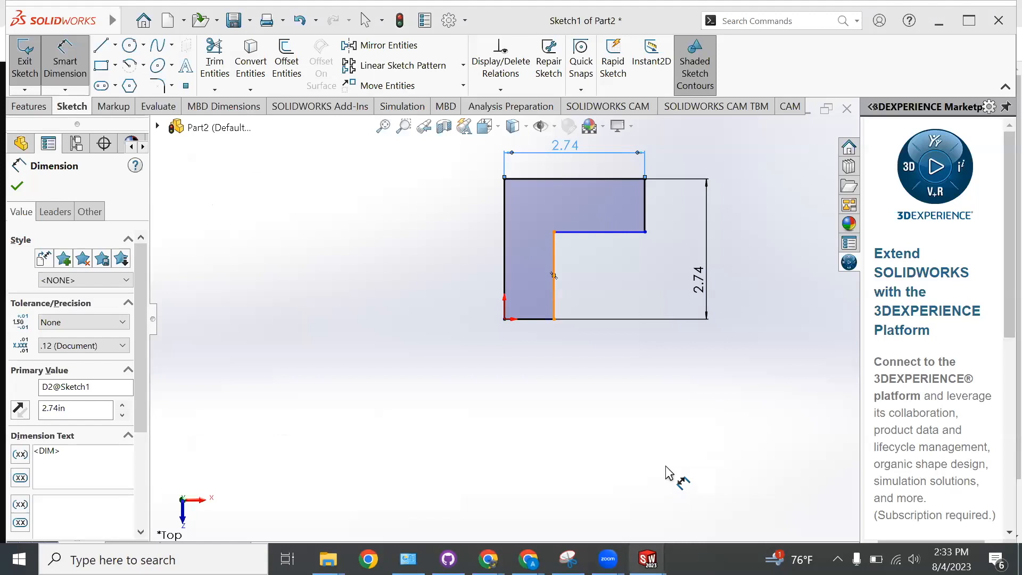
Start a sketch fillet and preview it at the L-profile's inner corner and the lower end corner
{"action": "left_click", "coordinate": [162, 89]}
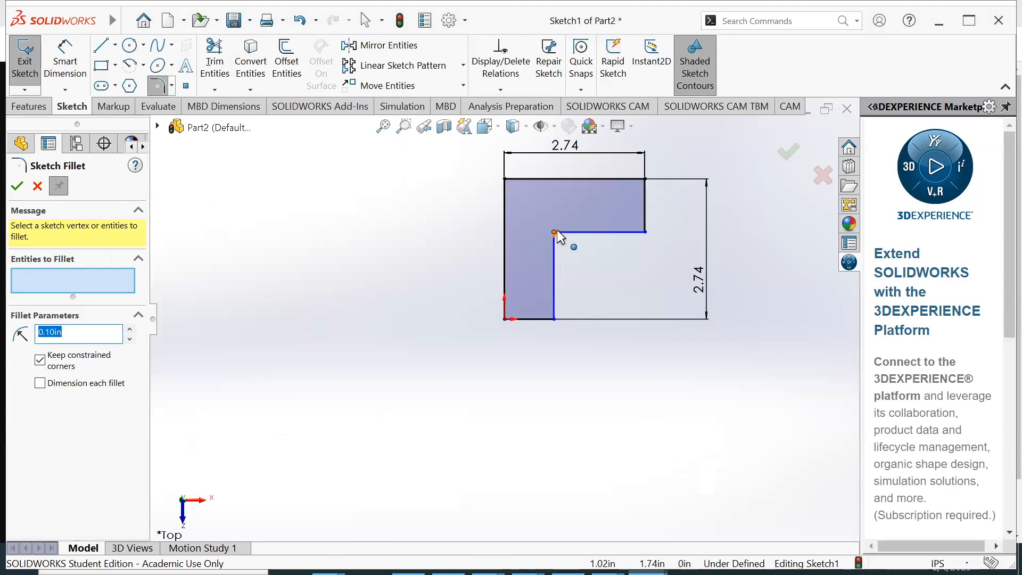
{"action": "scroll", "coordinate": [555, 245], "scroll_direction": "down", "scroll_amount": 3}
{"action": "scroll", "coordinate": [555, 248], "scroll_direction": "down", "scroll_amount": 2}
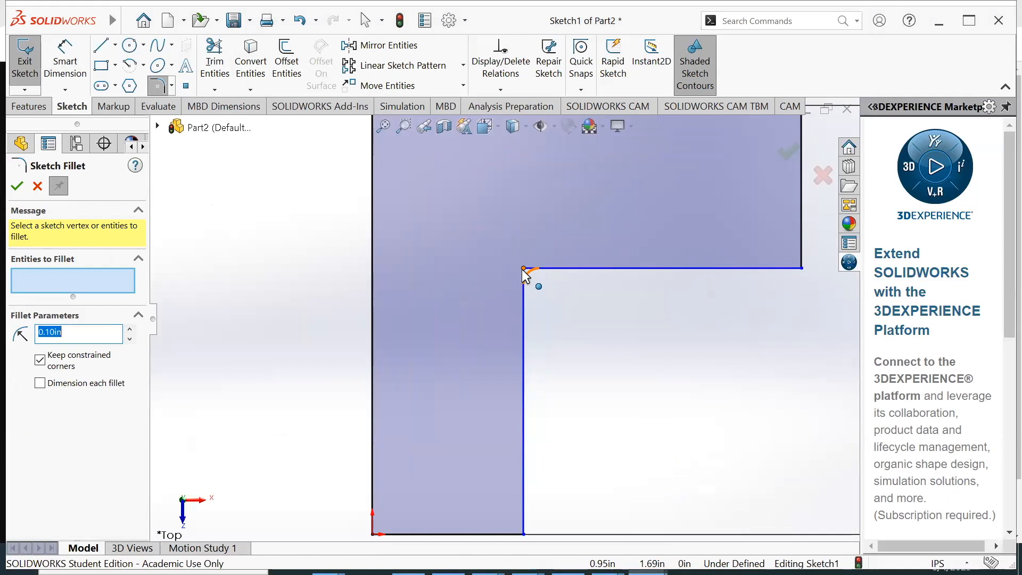
{"action": "scroll", "coordinate": [500, 442], "scroll_direction": "up", "scroll_amount": 2}
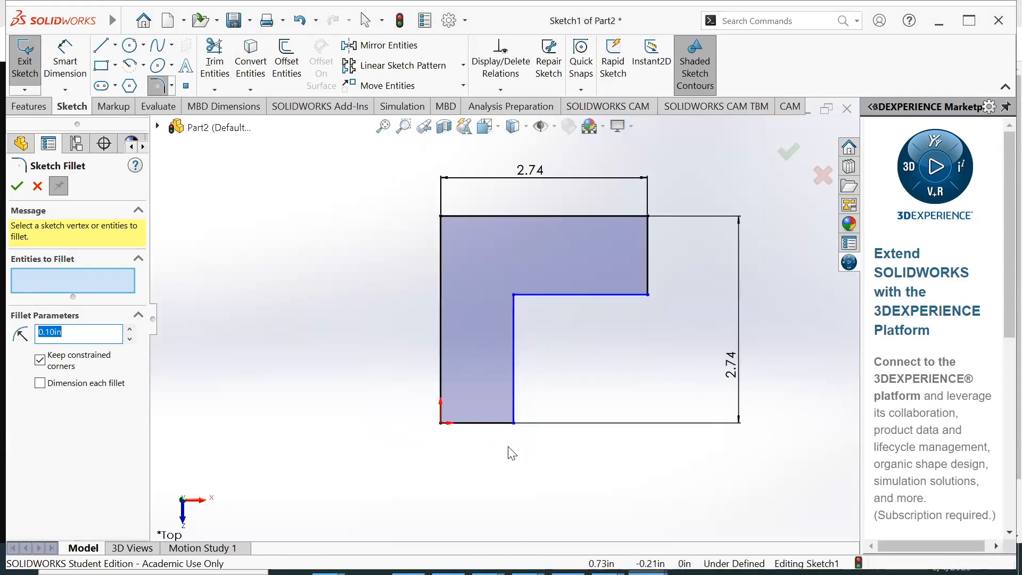
{"action": "scroll", "coordinate": [511, 421], "scroll_direction": "down", "scroll_amount": 5}
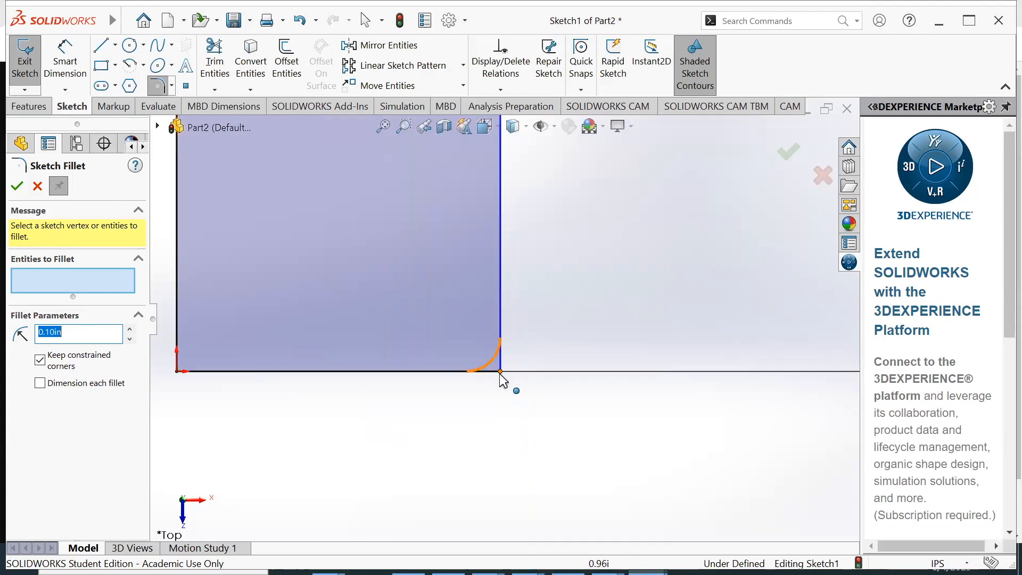
{"action": "scroll", "coordinate": [517, 325], "scroll_direction": "up", "scroll_amount": 3}
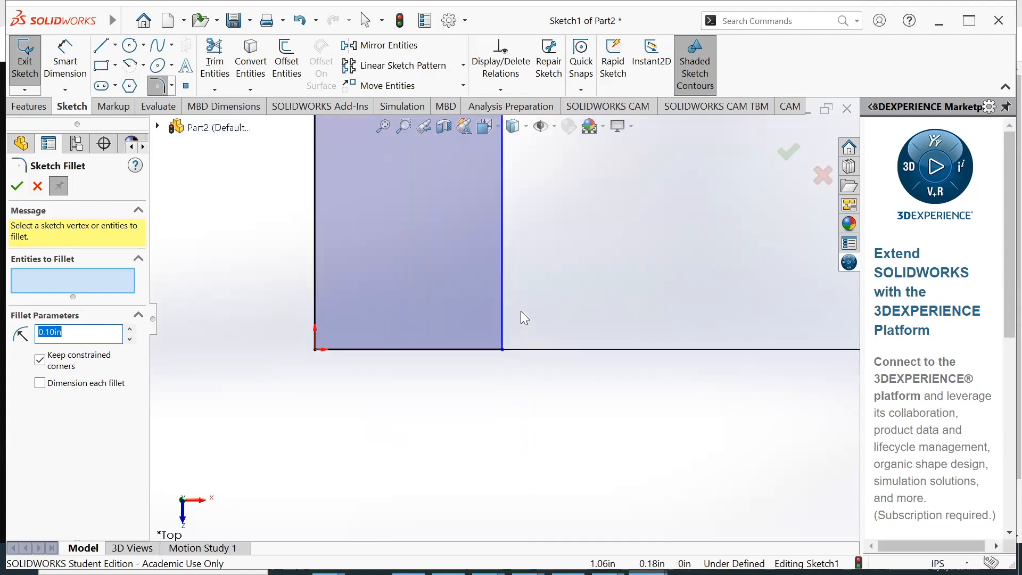
{"action": "scroll", "coordinate": [504, 235], "scroll_direction": "down", "scroll_amount": 2}
{"action": "scroll", "coordinate": [503, 238], "scroll_direction": "down", "scroll_amount": 2}
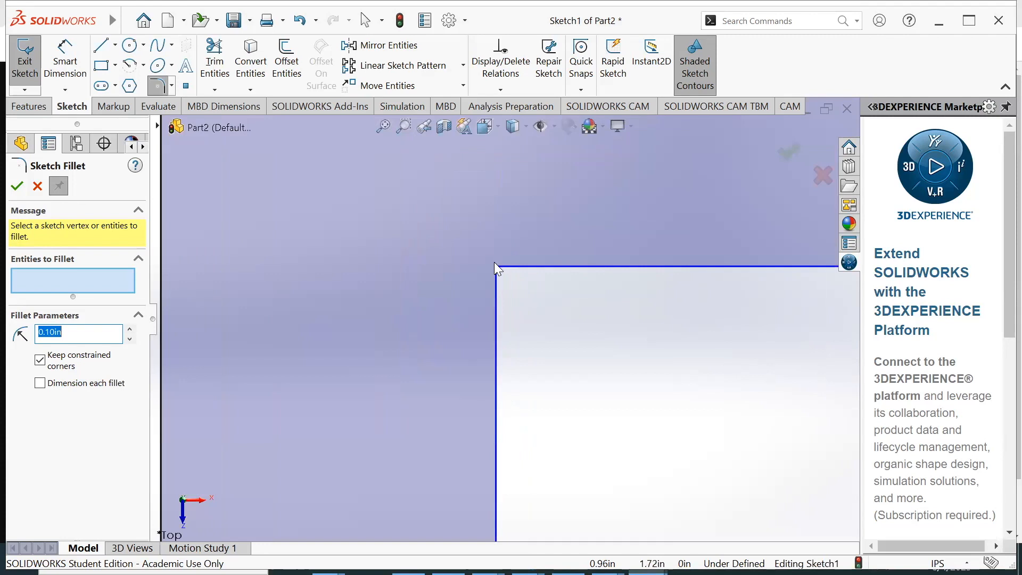
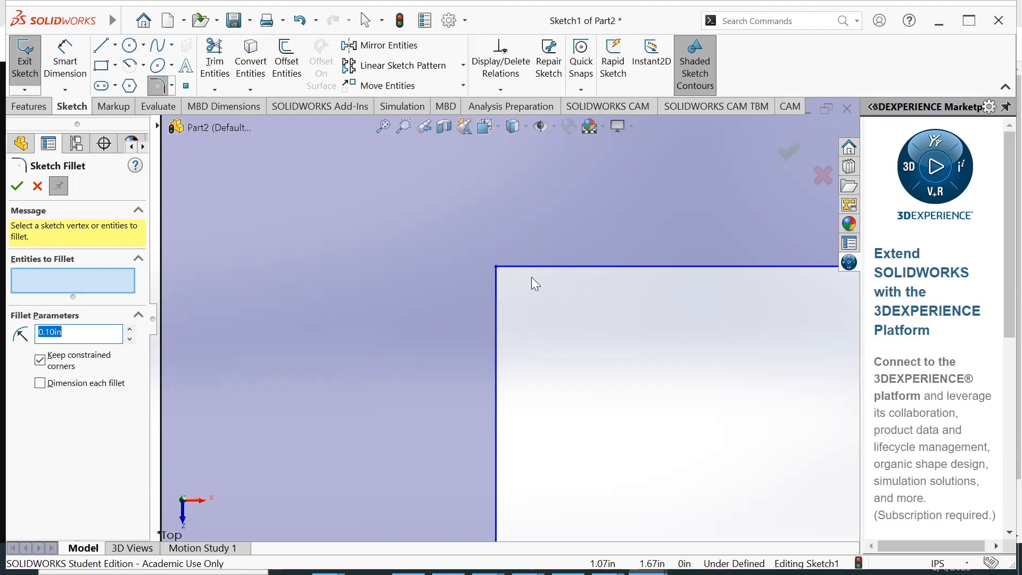
Check the inner corner radius in the 90Gusset drawing in Chrome, and return to the SOLIDWORKS sketch of Part2
{"action": "key", "text": "alt+Tab"}
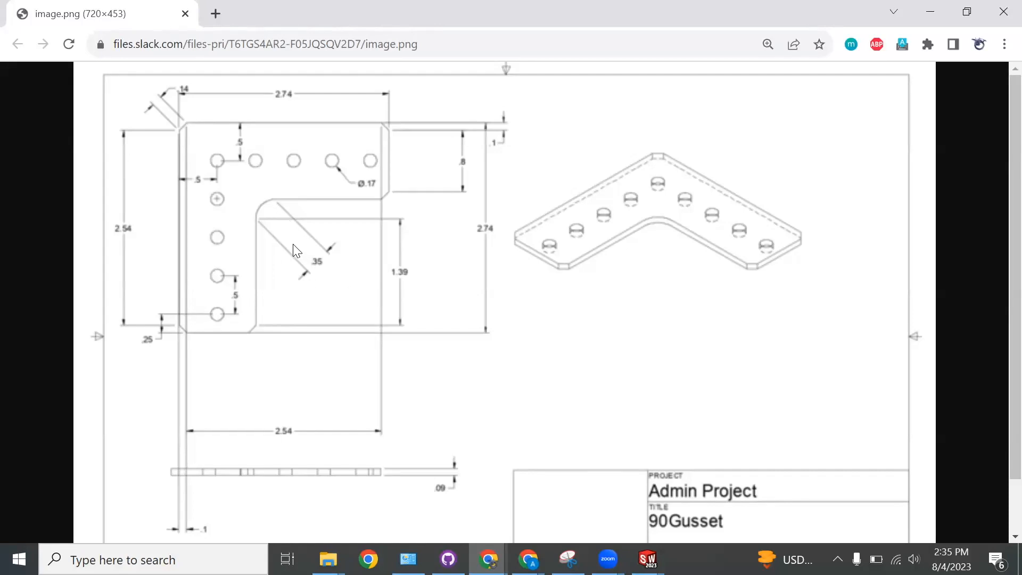
{"action": "scroll", "coordinate": [279, 230], "scroll_direction": "down", "scroll_amount": 2}
{"action": "scroll", "coordinate": [278, 218], "scroll_direction": "up", "scroll_amount": 2}
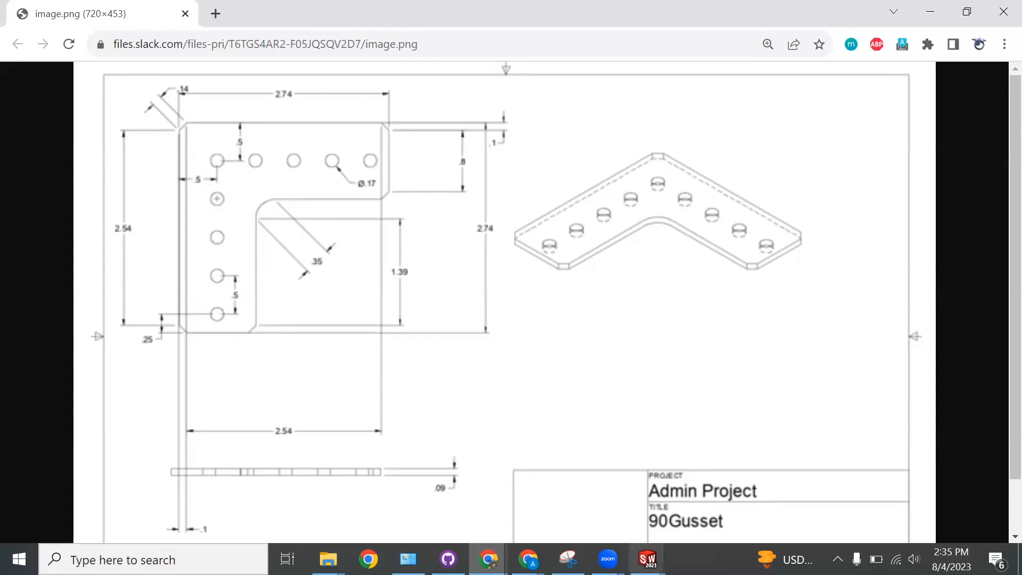
{"action": "mouse_move", "coordinate": [647, 559]}
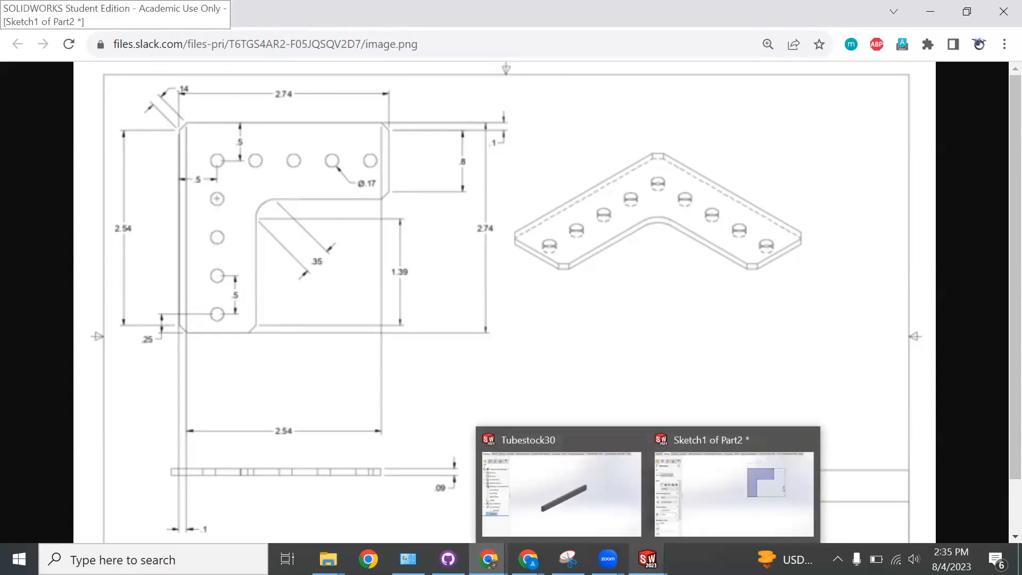
{"action": "left_click", "coordinate": [690, 496]}
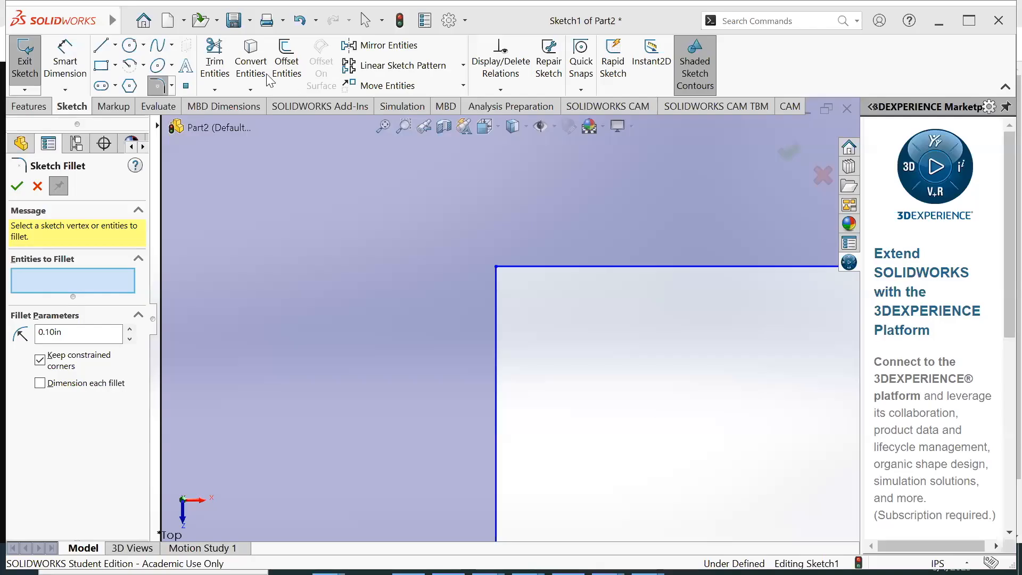
{"action": "left_click", "coordinate": [496, 264]}
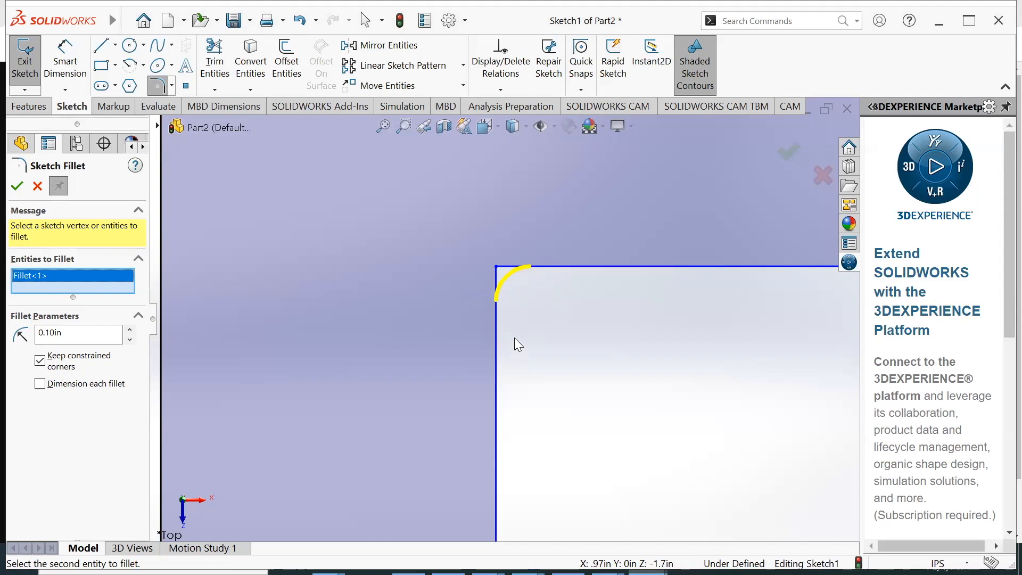
{"action": "left_click", "coordinate": [37, 186]}
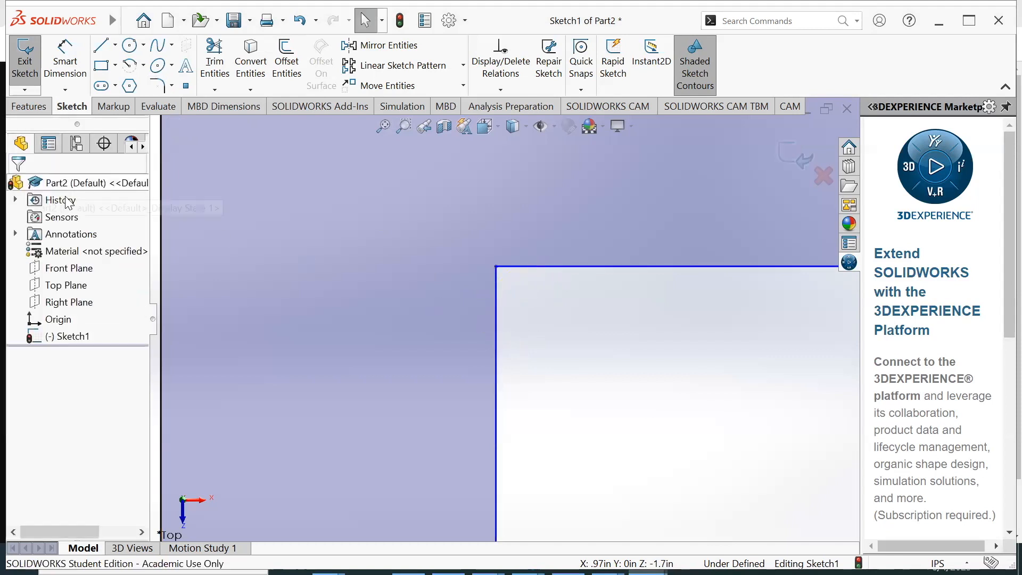
{"action": "left_click", "coordinate": [159, 85]}
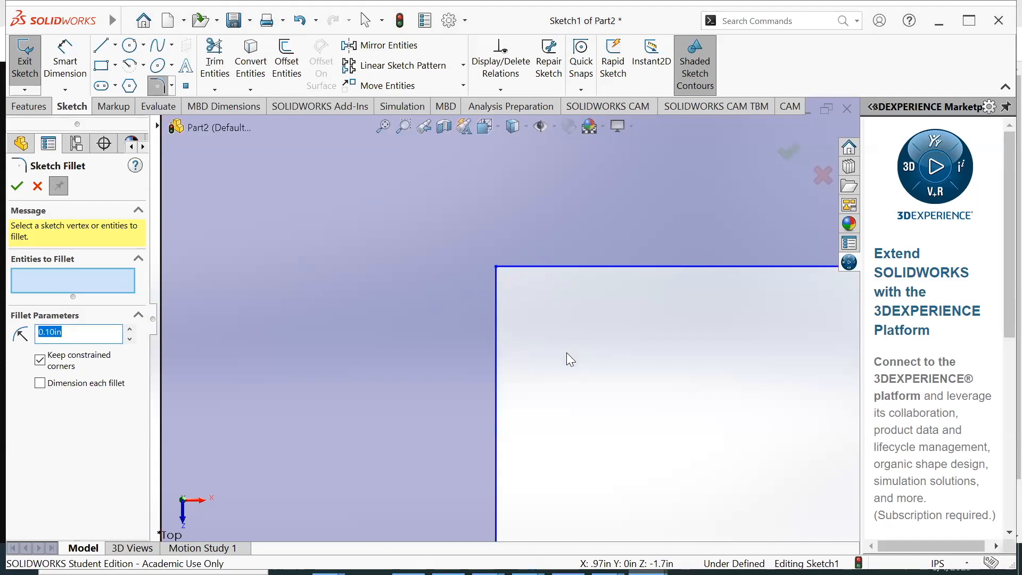
Recheck the fillet size of the gusset's inner corner in the Chrome drawing, and switch back to the SOLIDWORKS sketch
{"action": "key", "text": "alt+Tab"}
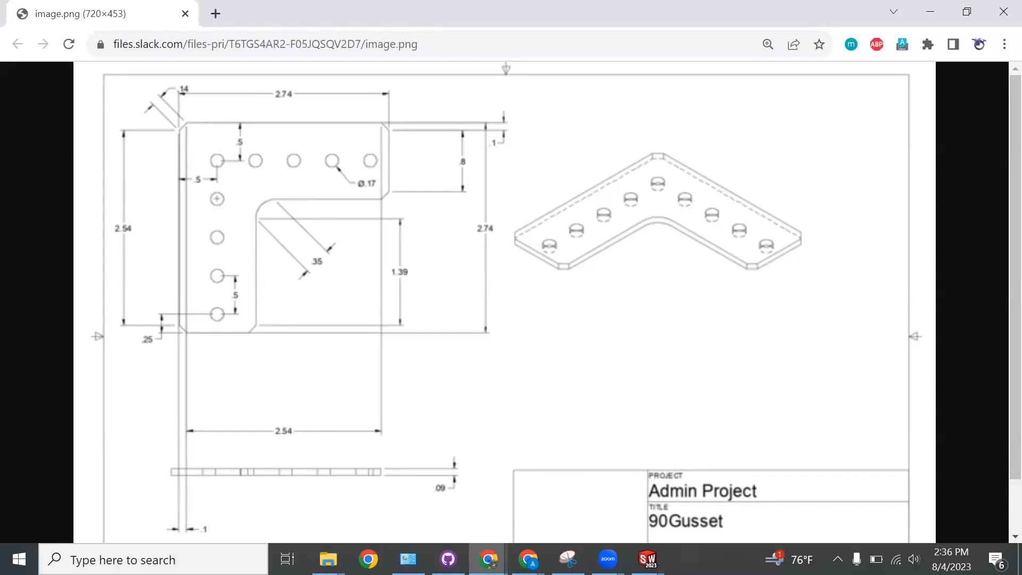
{"action": "mouse_move", "coordinate": [648, 559]}
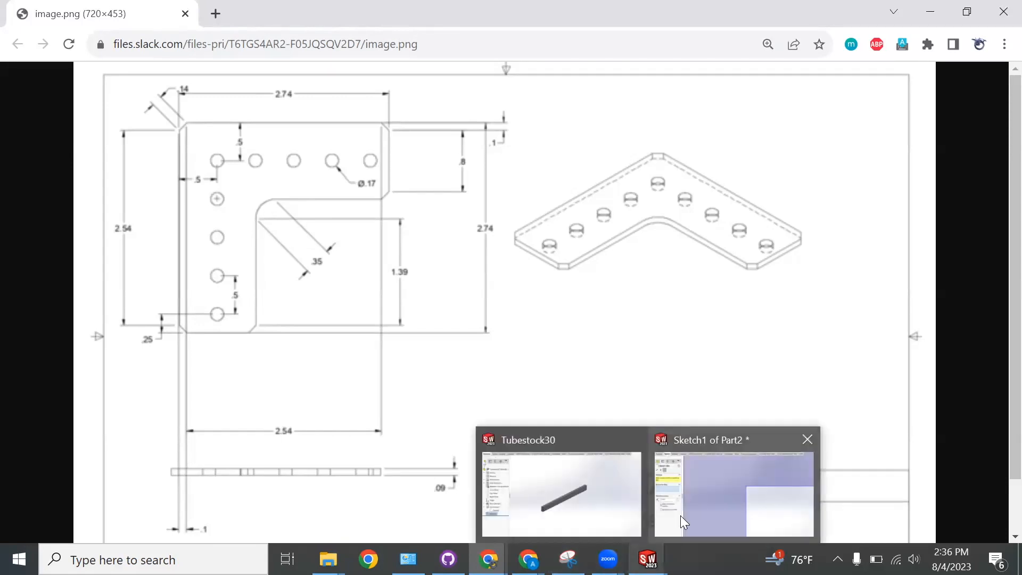
{"action": "left_click", "coordinate": [680, 516]}
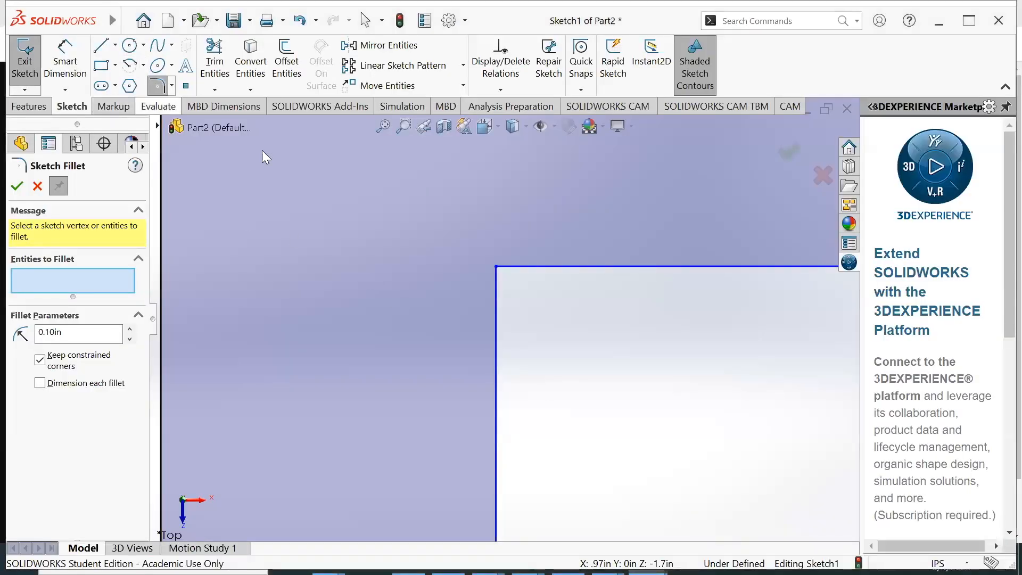
Fillet the L-profile's inner corner with a 0.35 in radius
{"action": "left_click", "coordinate": [498, 266]}
{"action": "left_click", "coordinate": [84, 332]}
{"action": "double_click", "coordinate": [84, 331]}
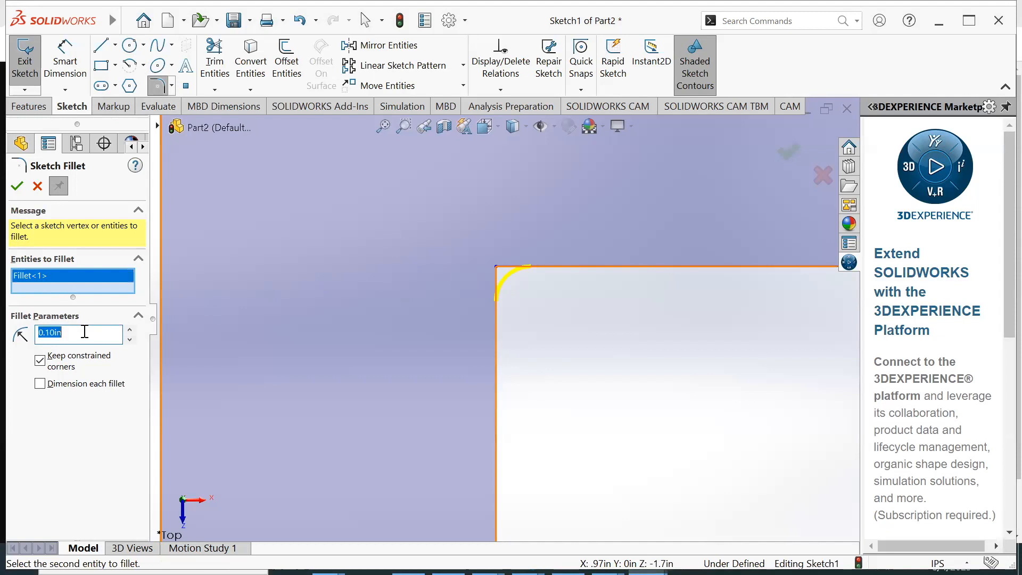
{"action": "type", "text": ".35"}
{"action": "key", "text": "Return"}
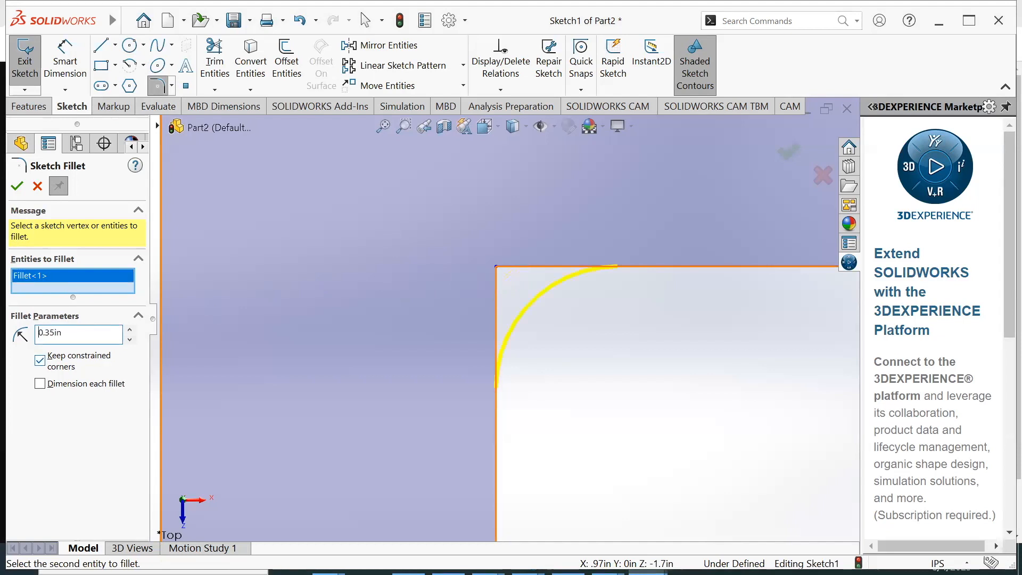
{"action": "left_click", "coordinate": [18, 188]}
{"action": "scroll", "coordinate": [465, 325], "scroll_direction": "up", "scroll_amount": 5}
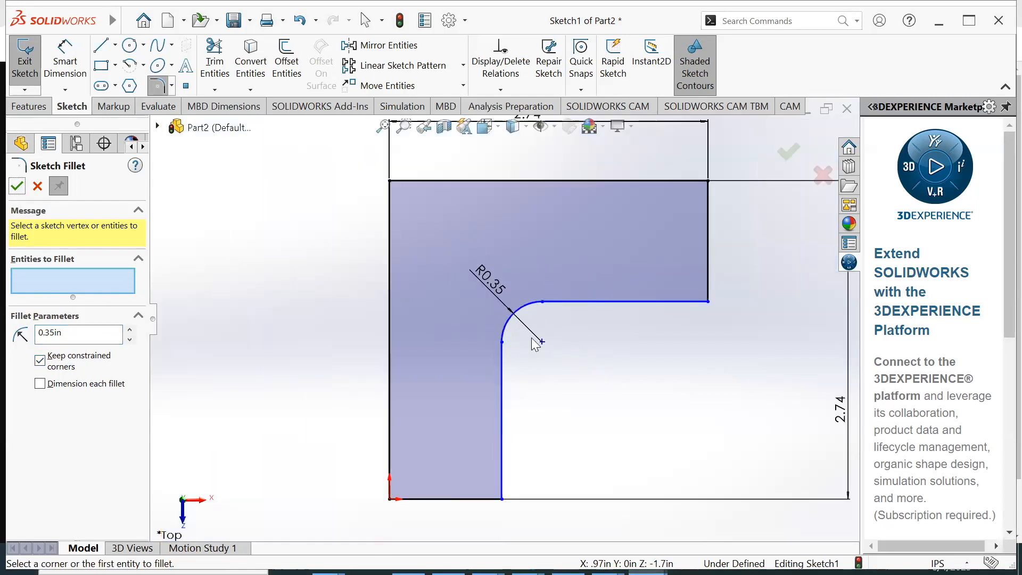
{"action": "scroll", "coordinate": [502, 326], "scroll_direction": "up", "scroll_amount": 2}
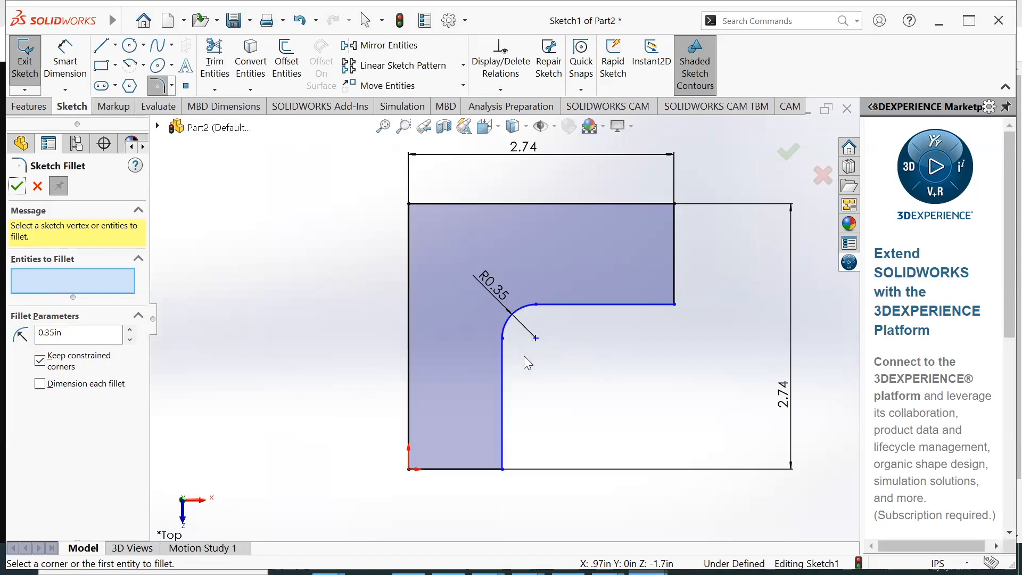
Dimension the vertical end edge of the L-profile's horizontal leg and set it to 1 in
{"action": "left_click", "coordinate": [65, 63]}
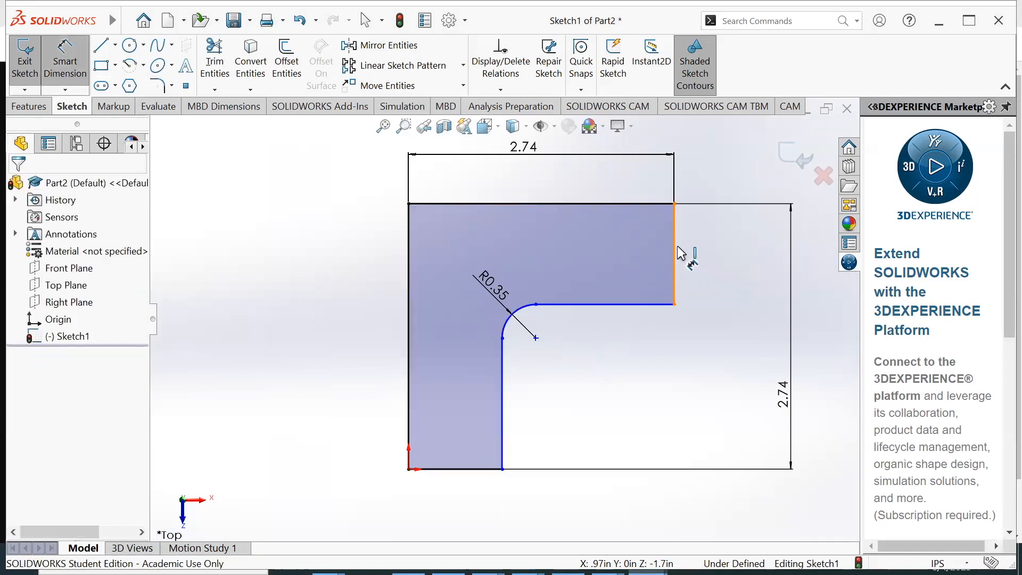
{"action": "left_click", "coordinate": [676, 253]}
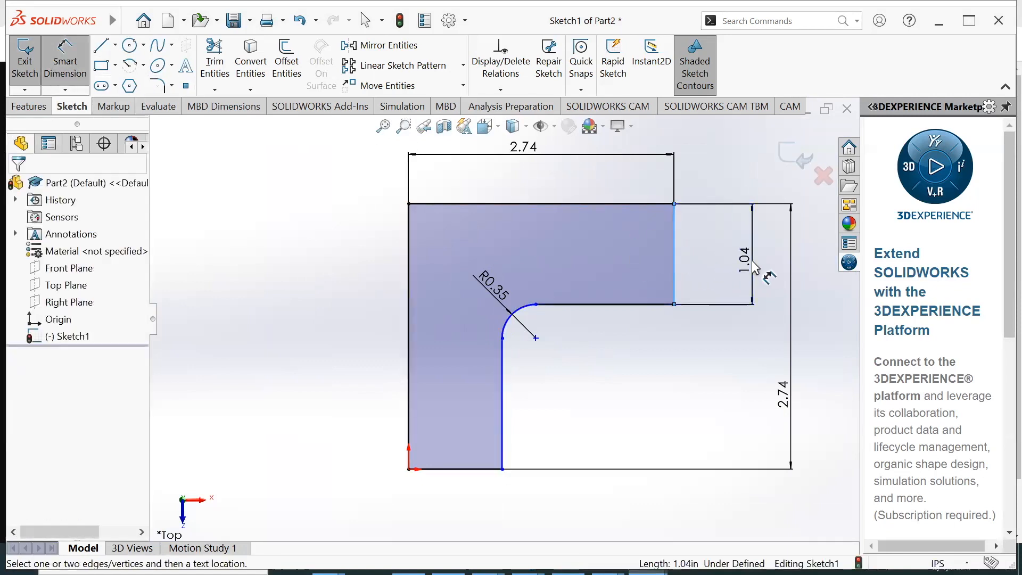
{"action": "left_click", "coordinate": [759, 296]}
{"action": "type", "text": "1.0398482in"}
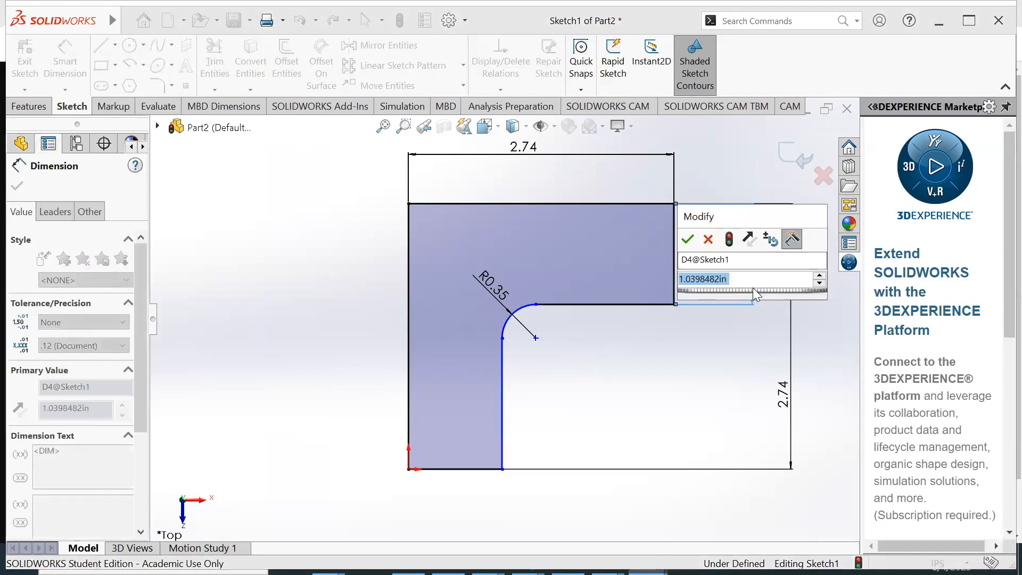
{"action": "key", "text": "Return"}
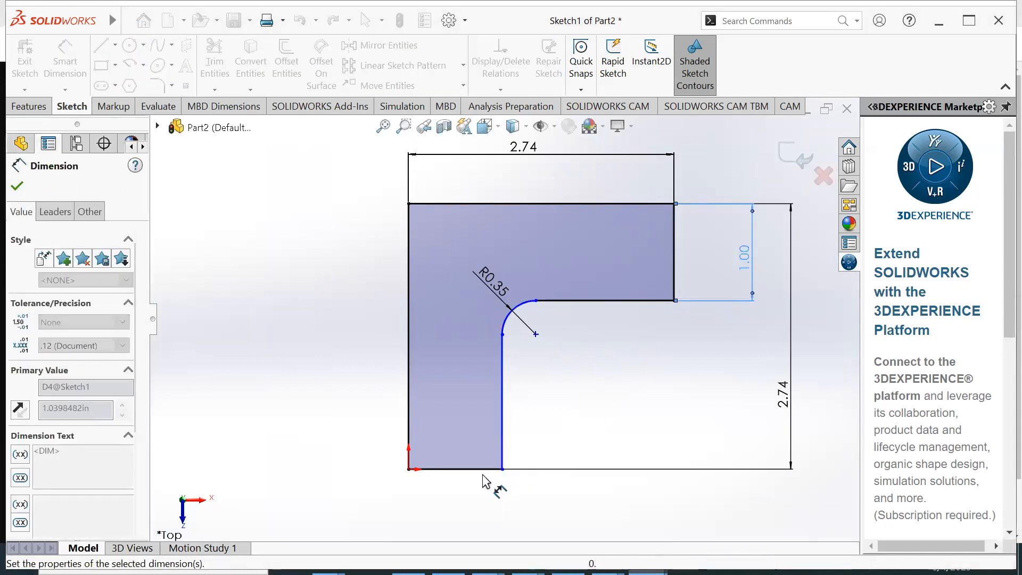
Dimension the lower end edge of the L-profile's vertical leg and set it to 1 in
{"action": "left_click", "coordinate": [474, 469]}
{"action": "left_click", "coordinate": [473, 492]}
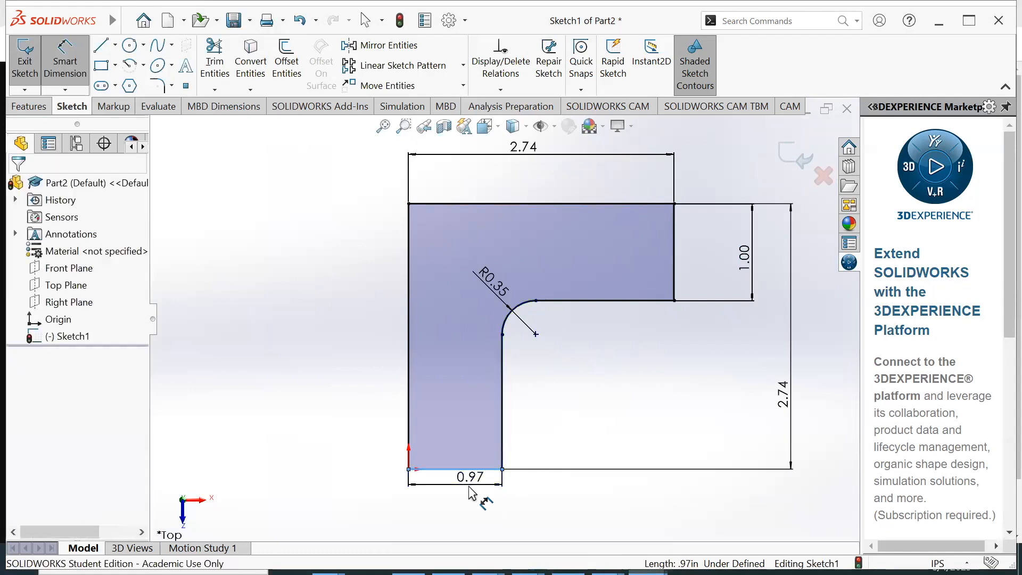
{"action": "type", "text": "1"}
{"action": "key", "text": "Return"}
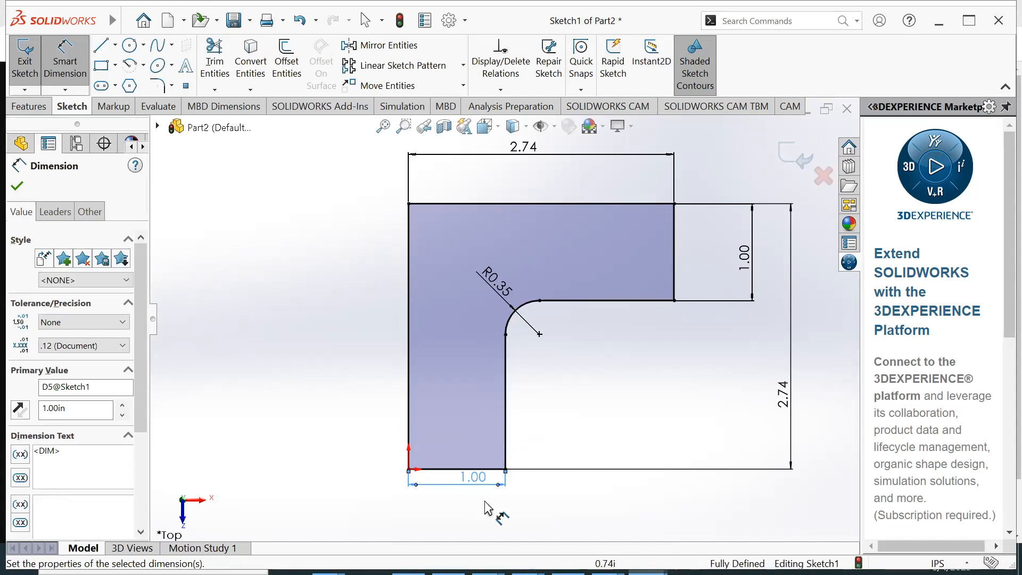
Check the outer corner chamfers in the 90Gusset drawing in Chrome, and return to the SOLIDWORKS sketch
{"action": "key", "text": "alt+Tab"}
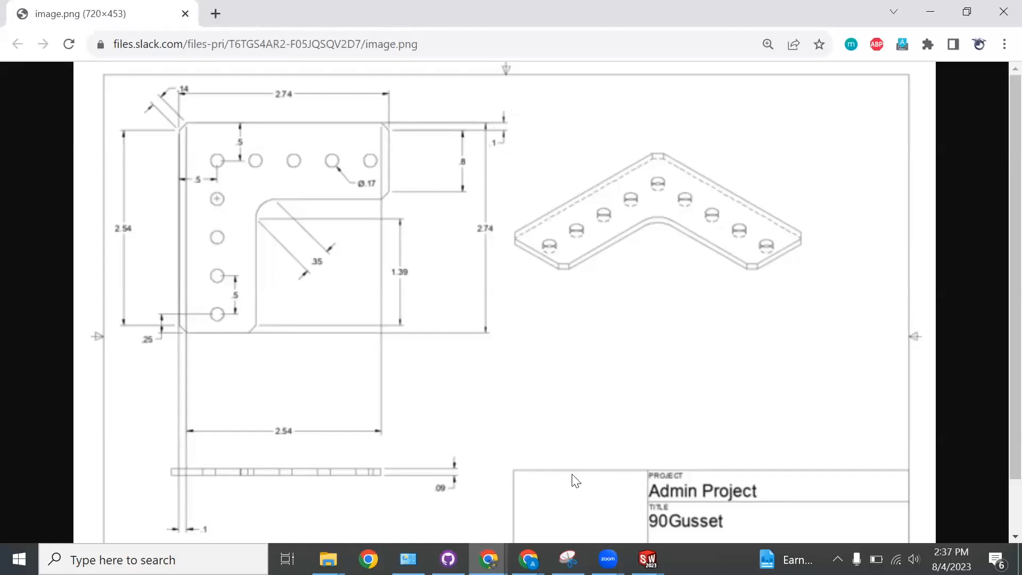
{"action": "mouse_move", "coordinate": [648, 559]}
{"action": "left_click", "coordinate": [769, 495]}
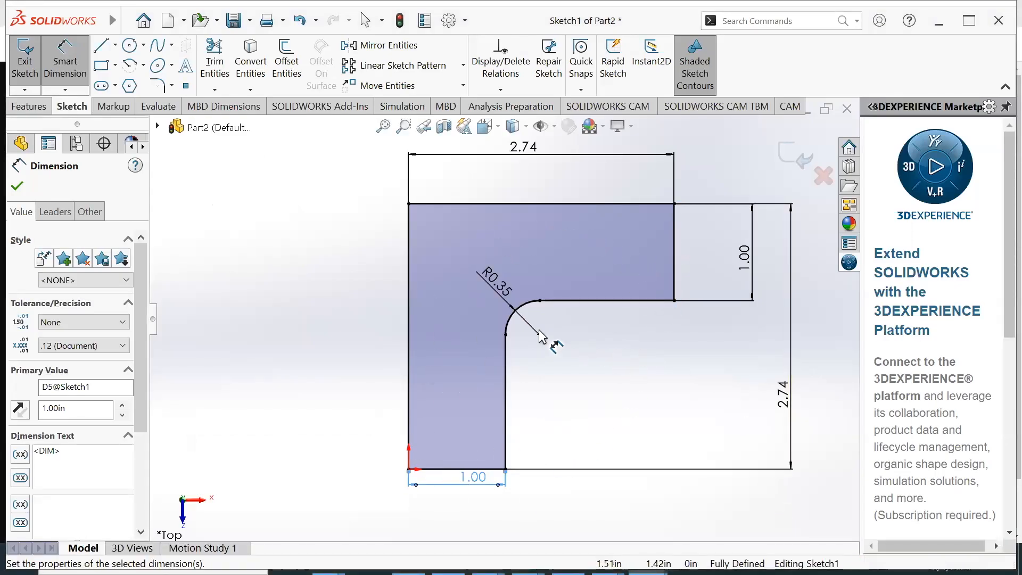
Chamfer the L-profile's five outer corners with an equal-distance sketch chamfer of 0.10 in
{"action": "left_click", "coordinate": [66, 73]}
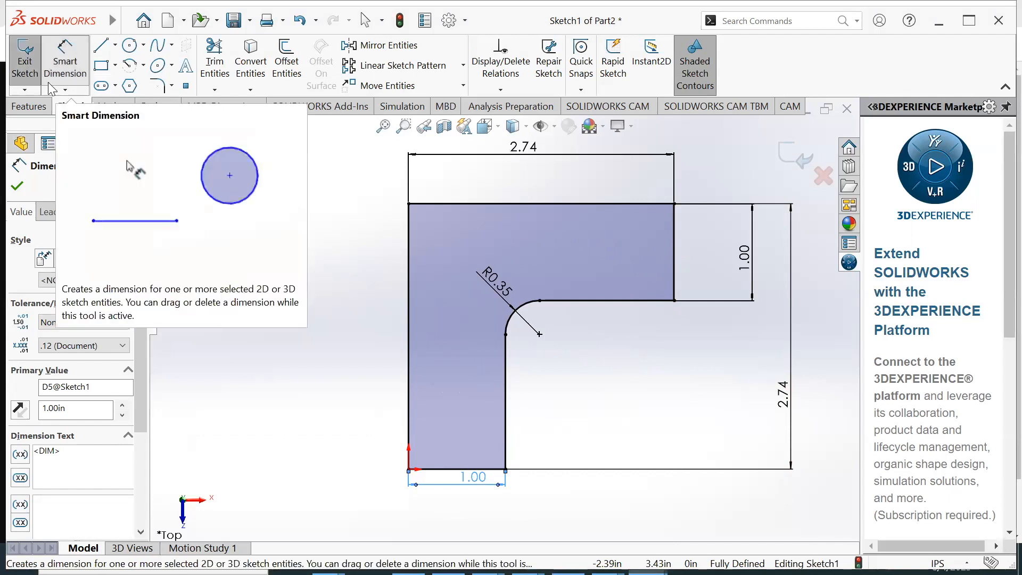
{"action": "left_click", "coordinate": [171, 86]}
{"action": "left_click", "coordinate": [191, 125]}
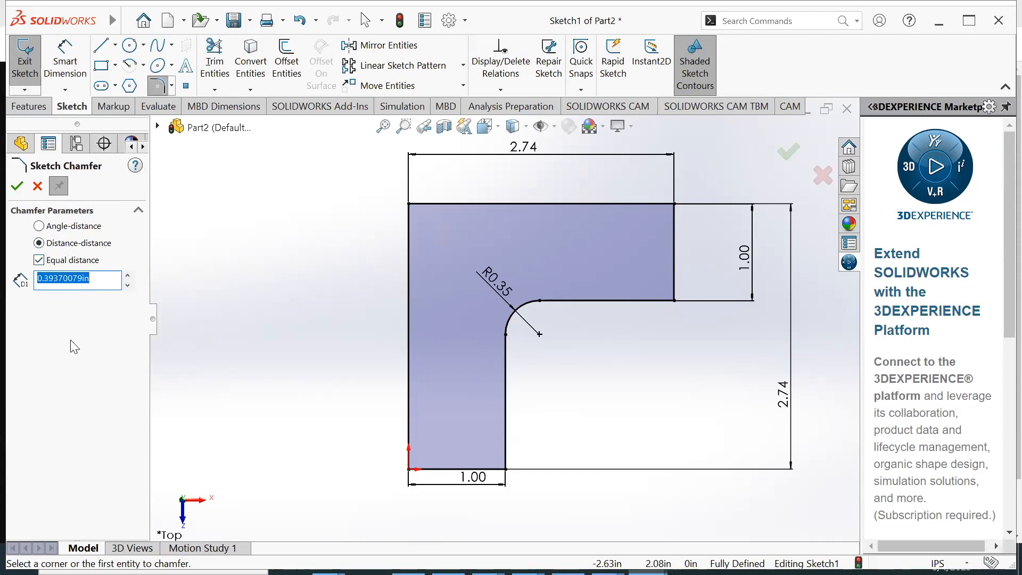
{"action": "type", "text": "0.1"}
{"action": "left_click", "coordinate": [74, 385]}
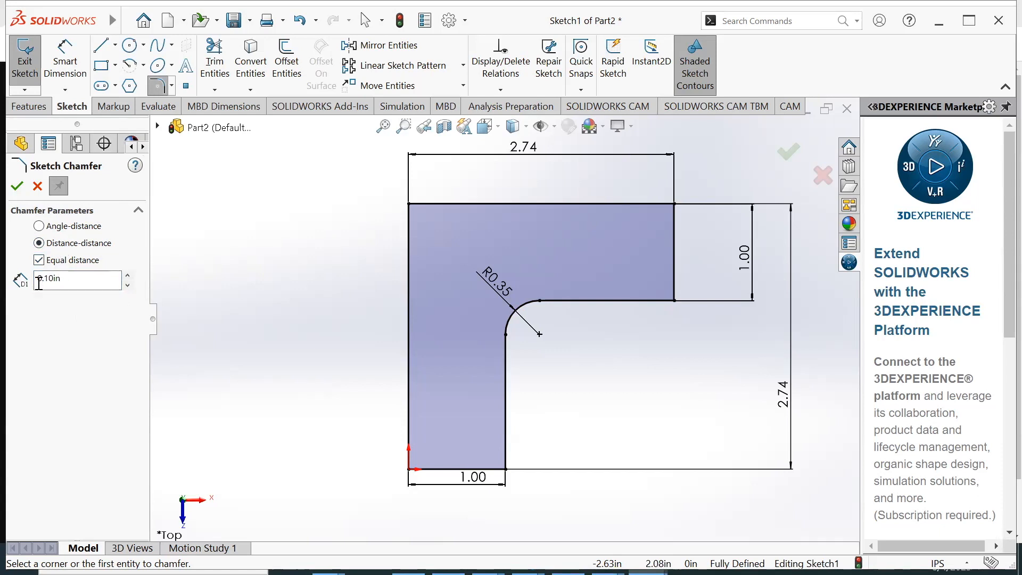
{"action": "left_click", "coordinate": [674, 204]}
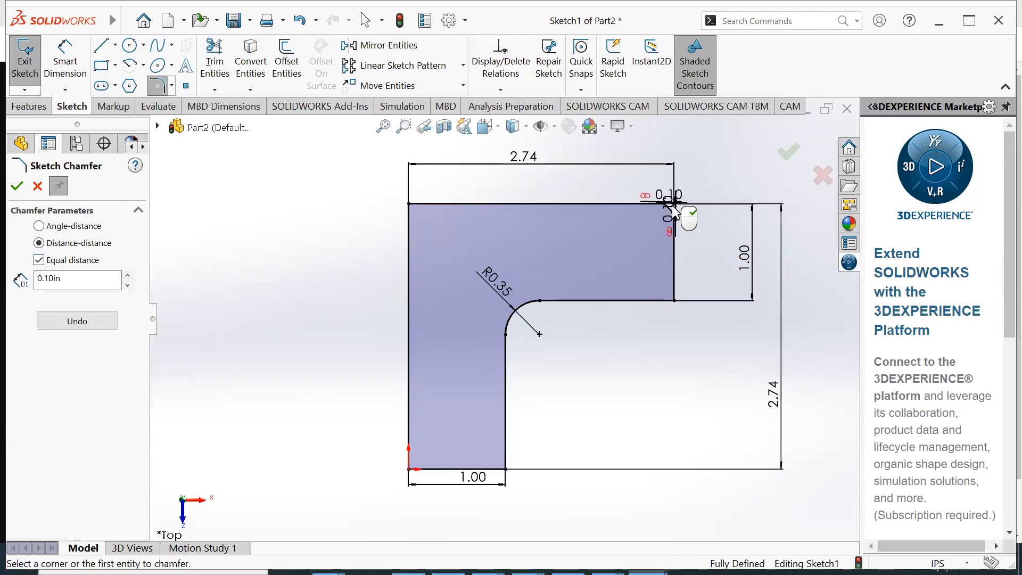
{"action": "left_click", "coordinate": [674, 301]}
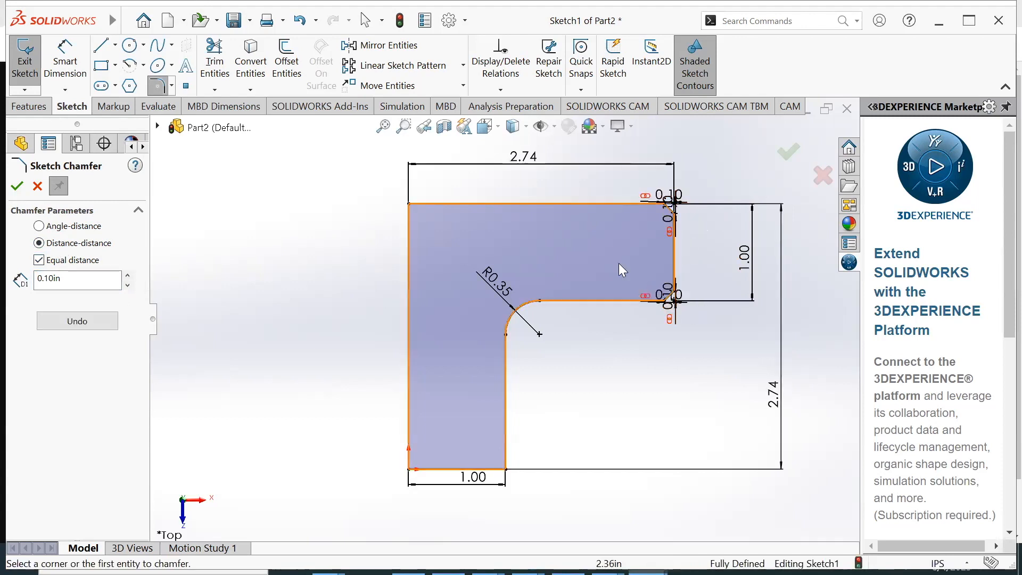
{"action": "left_click", "coordinate": [409, 204]}
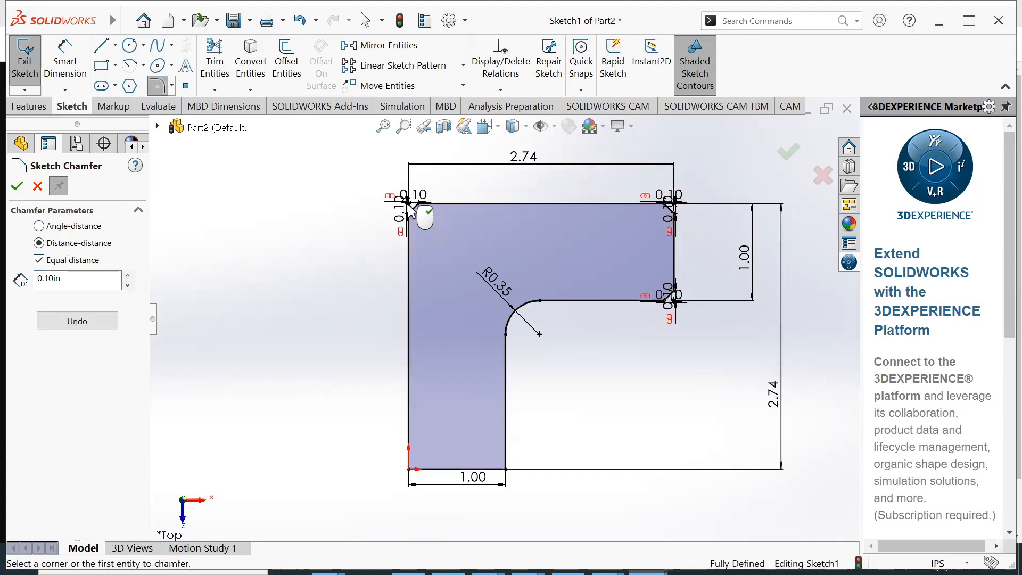
{"action": "left_click", "coordinate": [506, 469]}
{"action": "left_click", "coordinate": [409, 469]}
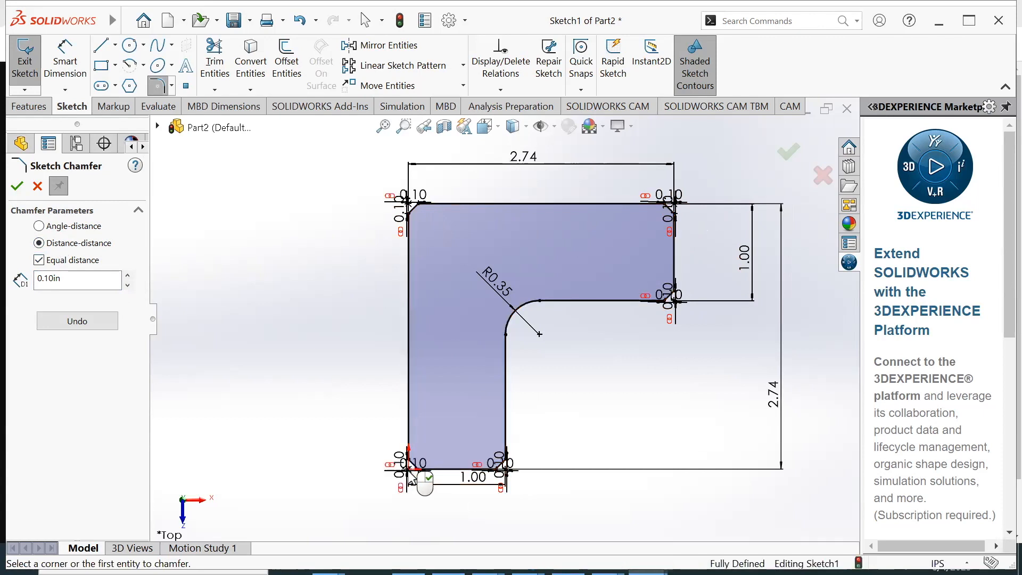
{"action": "left_click", "coordinate": [17, 186]}
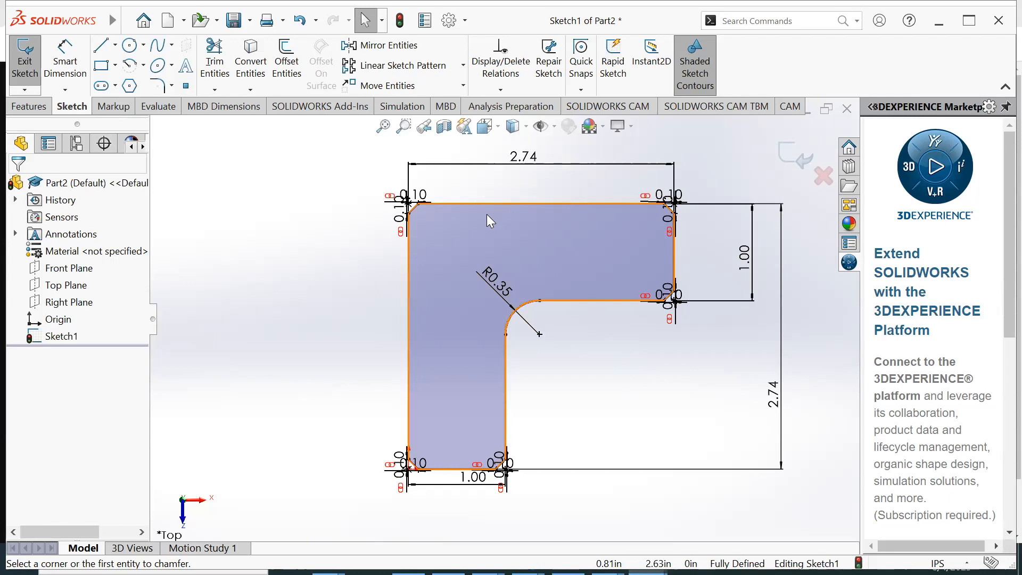
Sketch a circle about 0.25 in in diameter inside the L-profile, where its two legs meet
{"action": "left_click", "coordinate": [131, 46]}
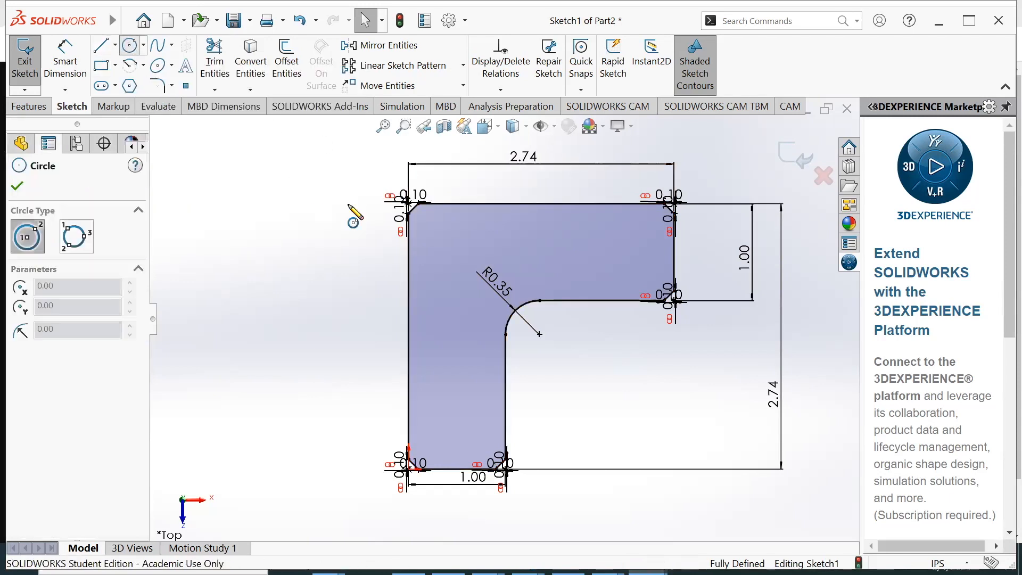
{"action": "left_click", "coordinate": [463, 262]}
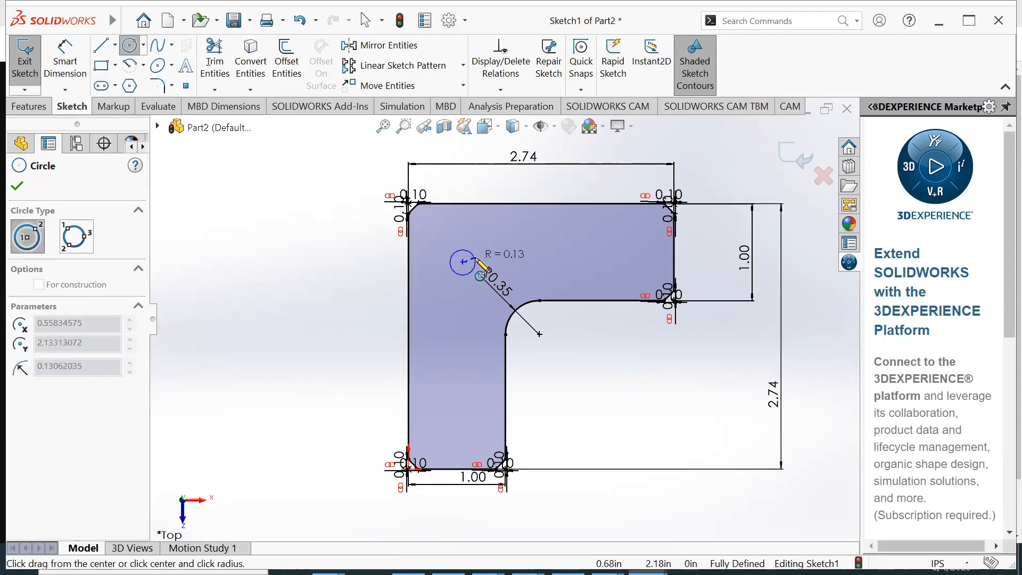
{"action": "left_click", "coordinate": [475, 262]}
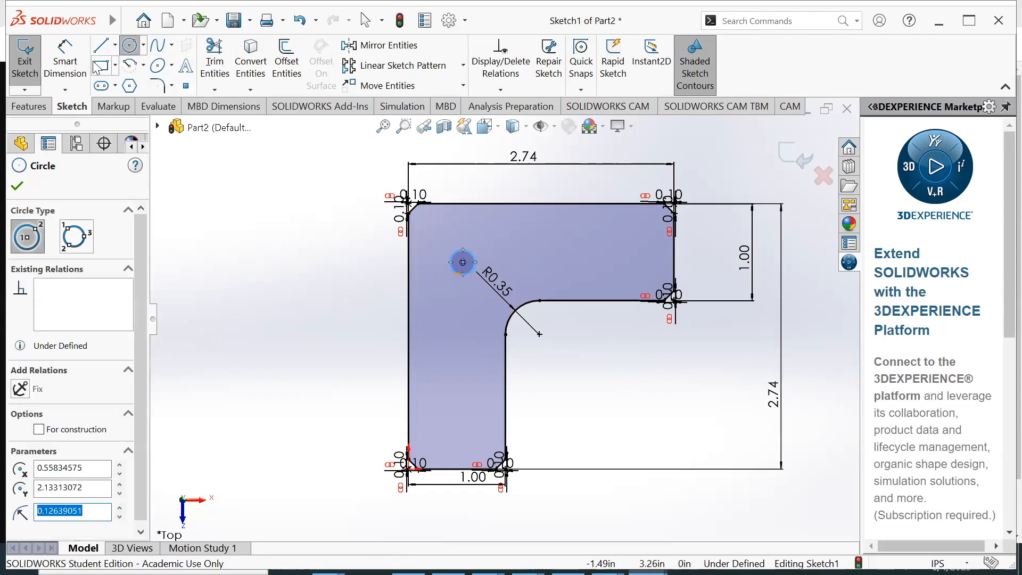
Dimension the circle's diameter and set it to 0.20 in
{"action": "left_click", "coordinate": [72, 65]}
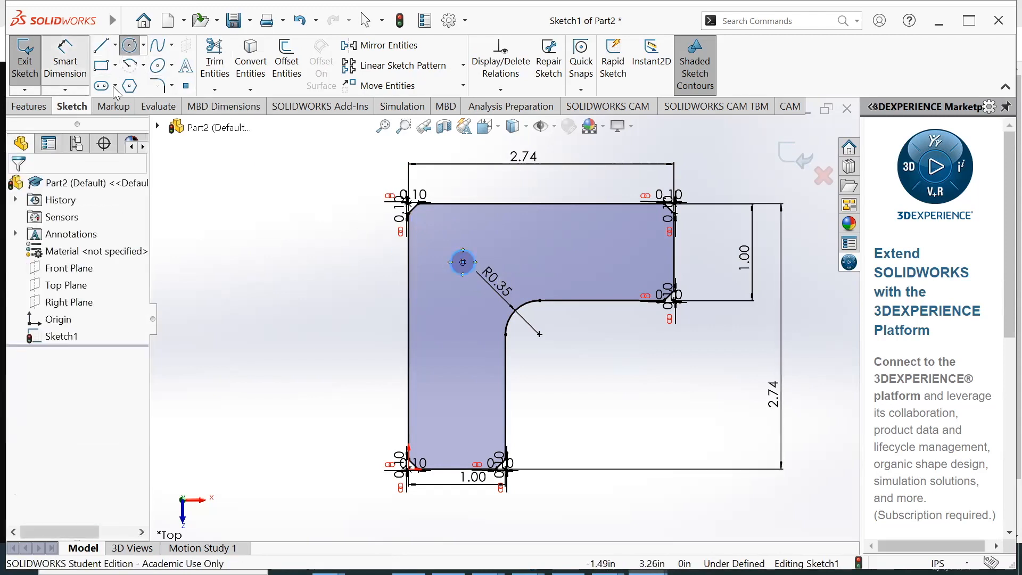
{"action": "left_click", "coordinate": [472, 274]}
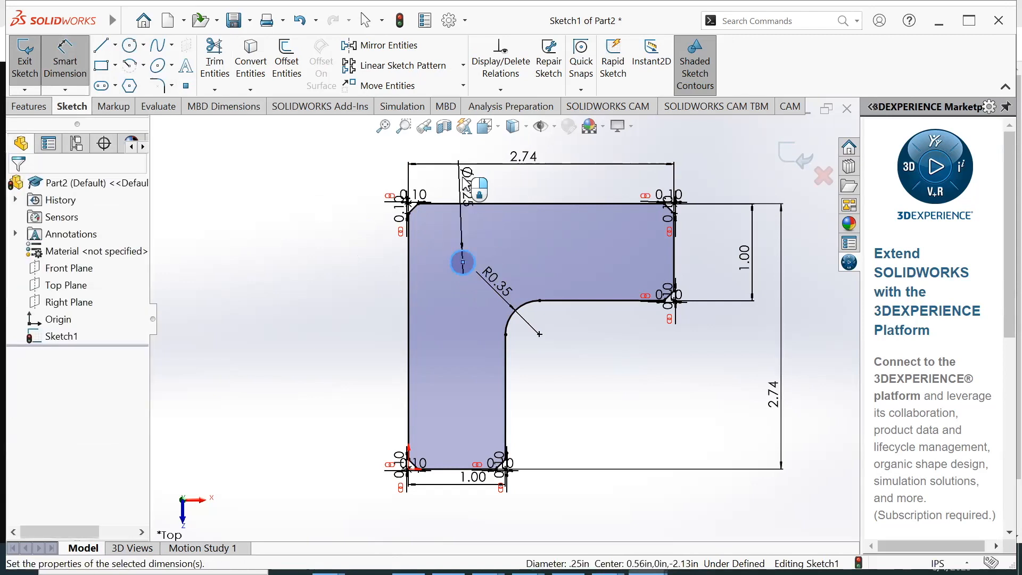
{"action": "left_click", "coordinate": [466, 185]}
{"action": "type", "text": ".2"}
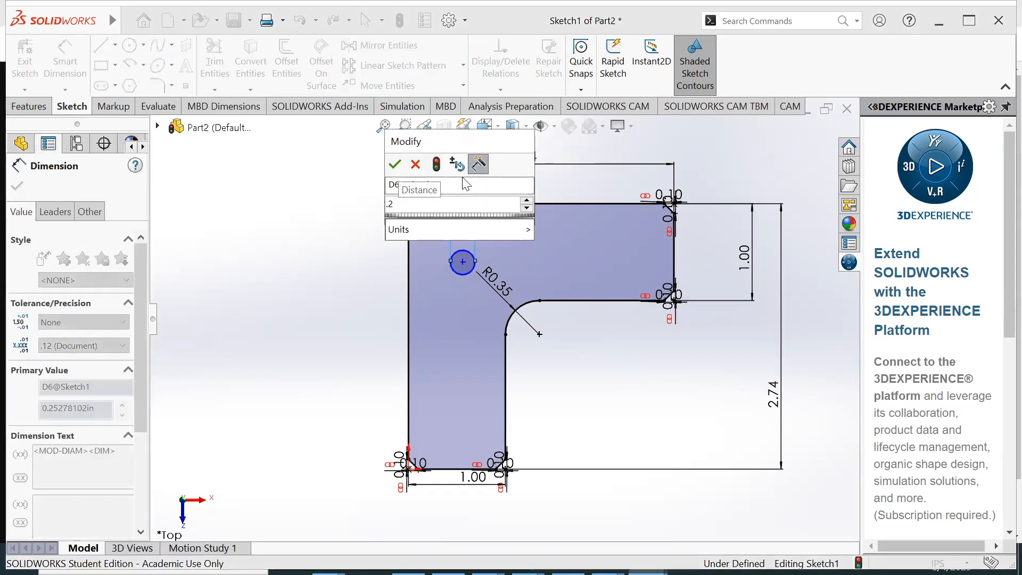
{"action": "key", "text": "Return"}
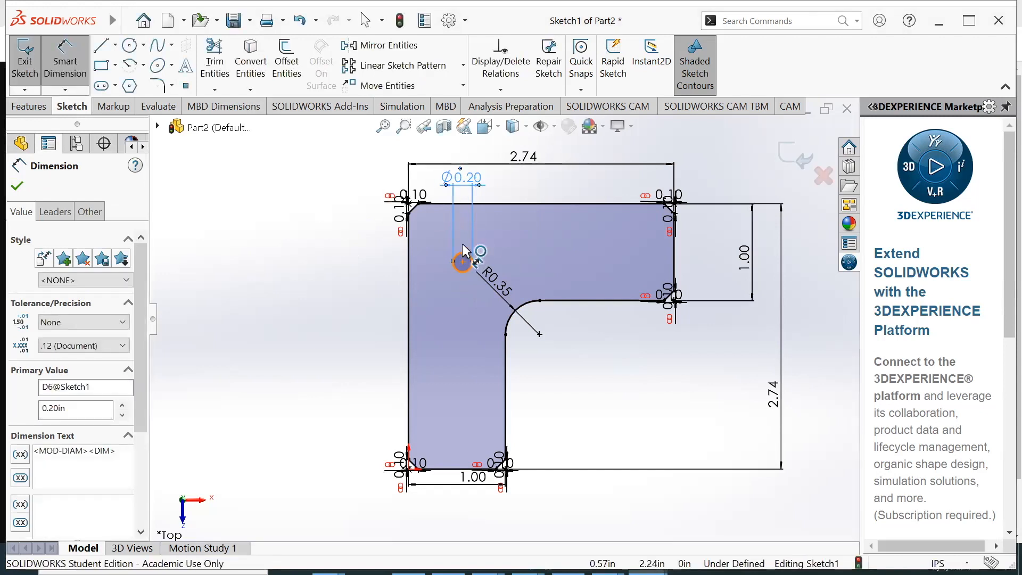
Dimension the circle's centre from the L-profile's upper edge and set the distance to 0.50 in
{"action": "left_click", "coordinate": [463, 251]}
{"action": "left_click", "coordinate": [470, 204]}
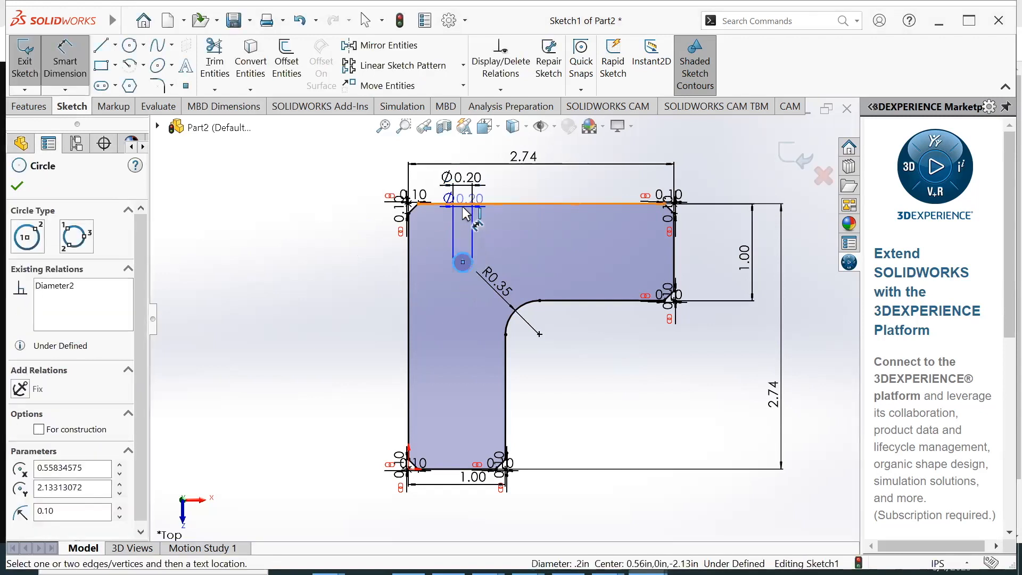
{"action": "left_click", "coordinate": [355, 243]}
{"action": "type", "text": ".25"}
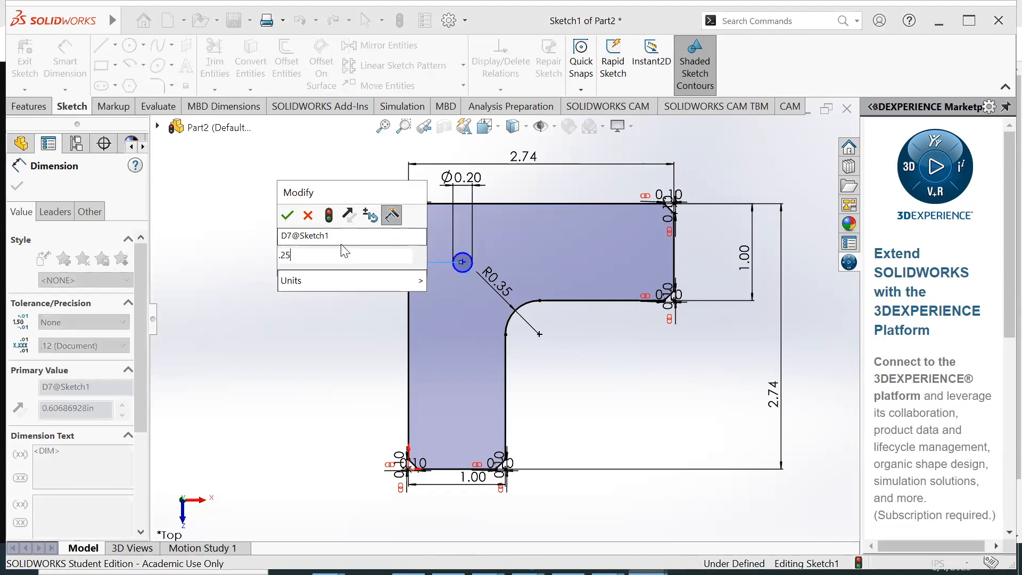
{"action": "key", "text": "Return"}
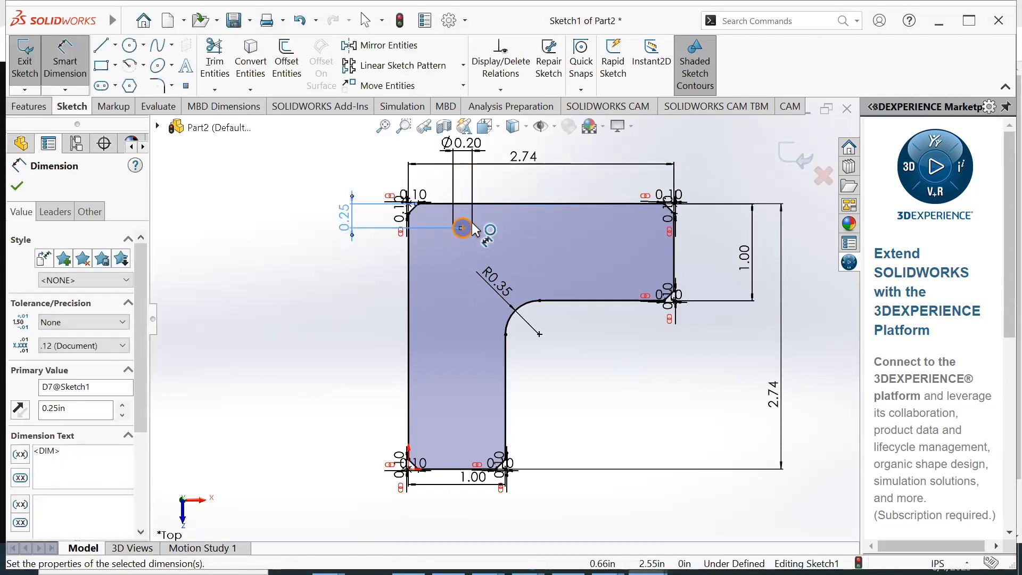
{"action": "double_click", "coordinate": [347, 218]}
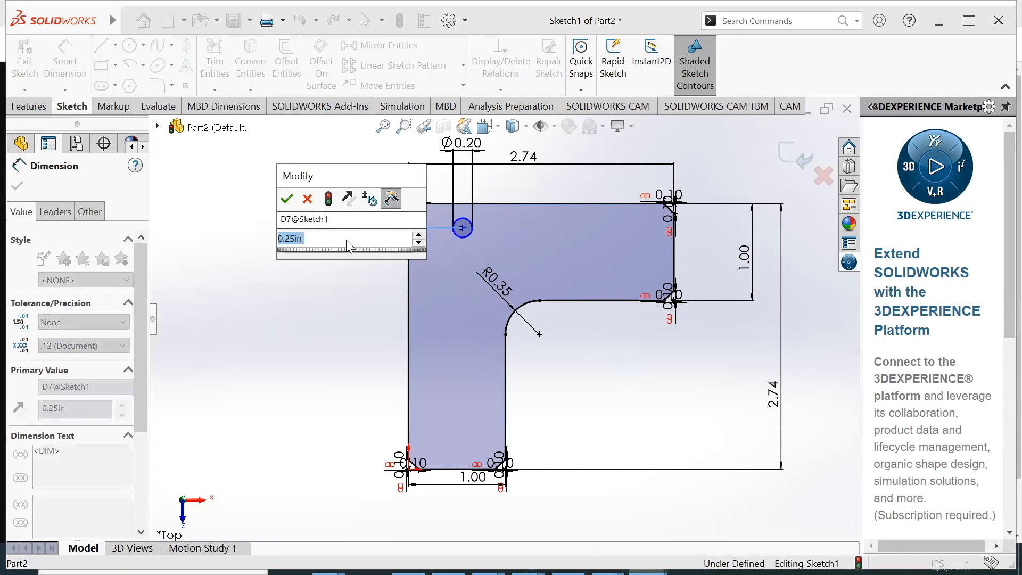
{"action": "type", "text": ".5"}
{"action": "key", "text": "Return"}
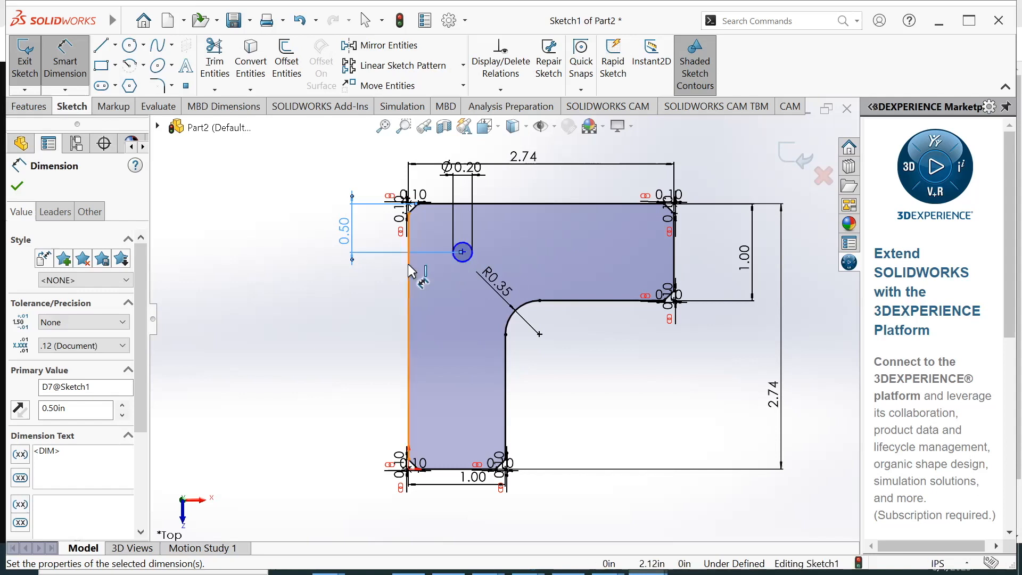
Dimension the circle's centre from the L-profile's outer vertical edge and set the distance to 0.50 in
{"action": "left_click", "coordinate": [420, 278]}
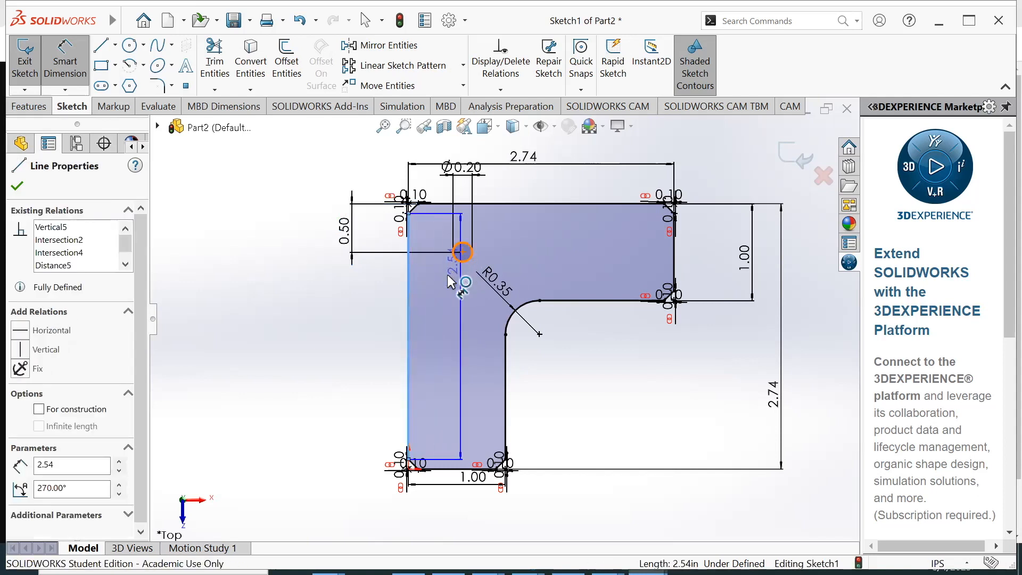
{"action": "left_click", "coordinate": [461, 254]}
{"action": "left_click", "coordinate": [443, 284]}
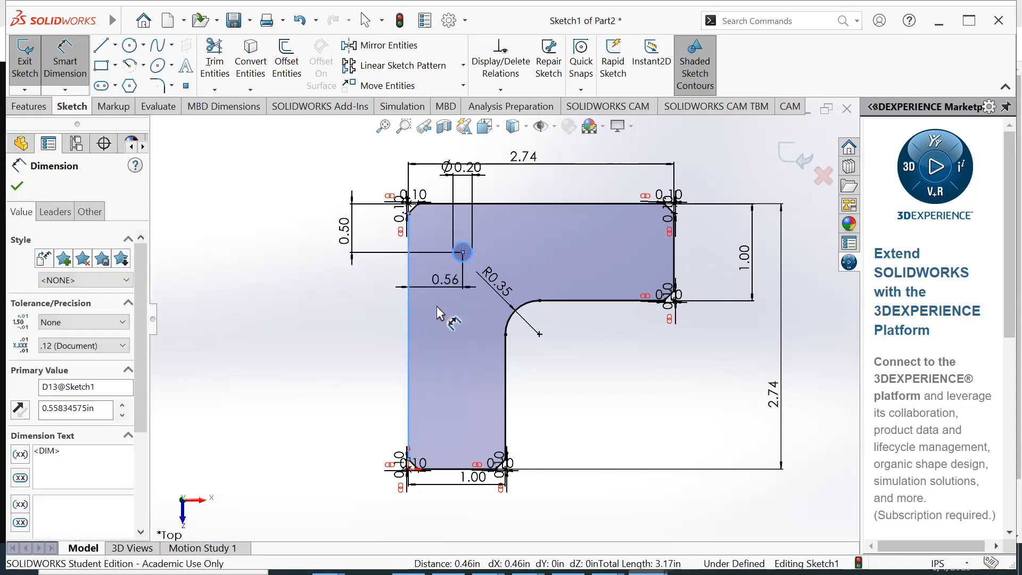
{"action": "type", "text": "0.5"}
{"action": "key", "text": "Return"}
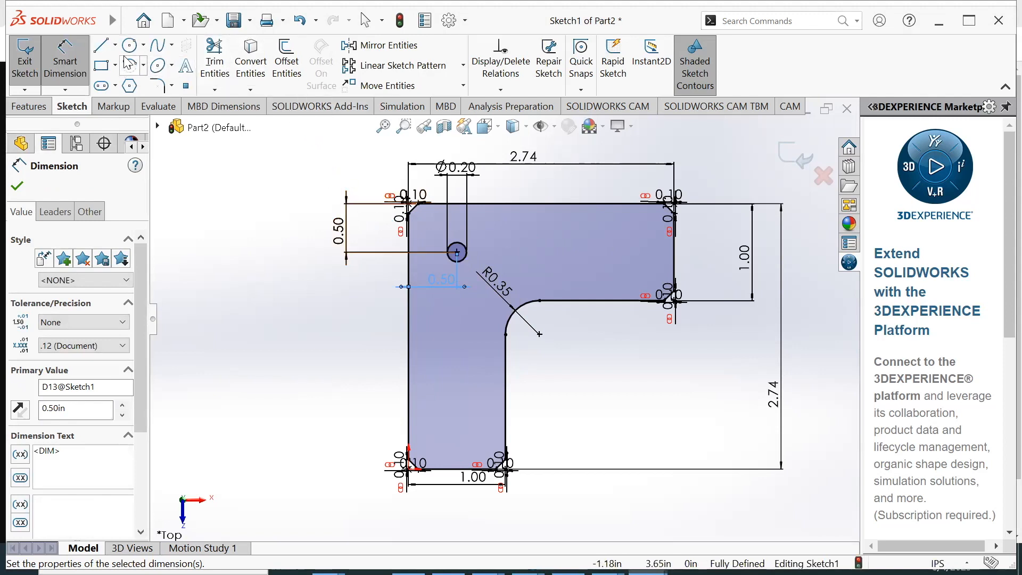
{"action": "left_click", "coordinate": [356, 71]}
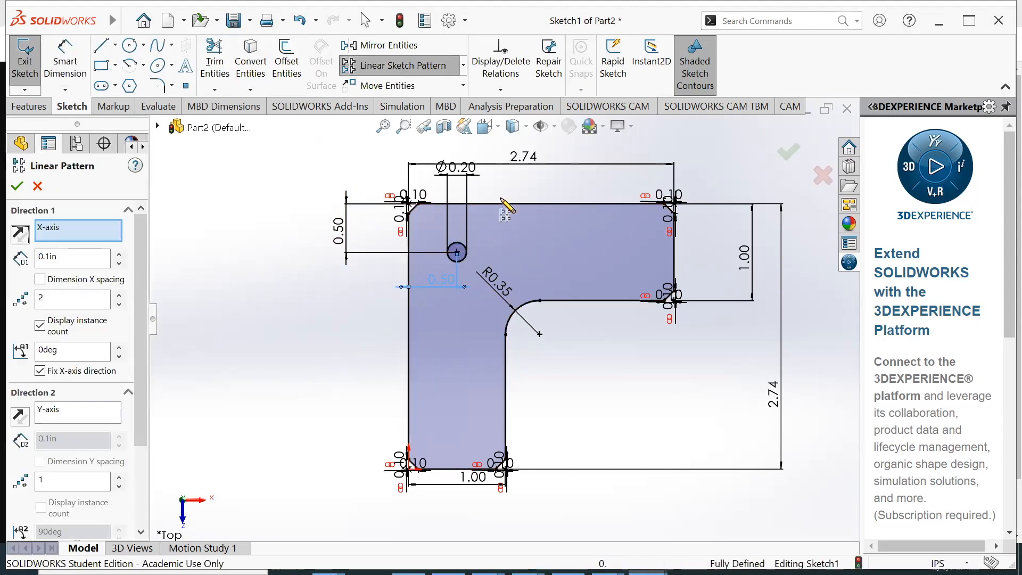
{"action": "left_click", "coordinate": [557, 204]}
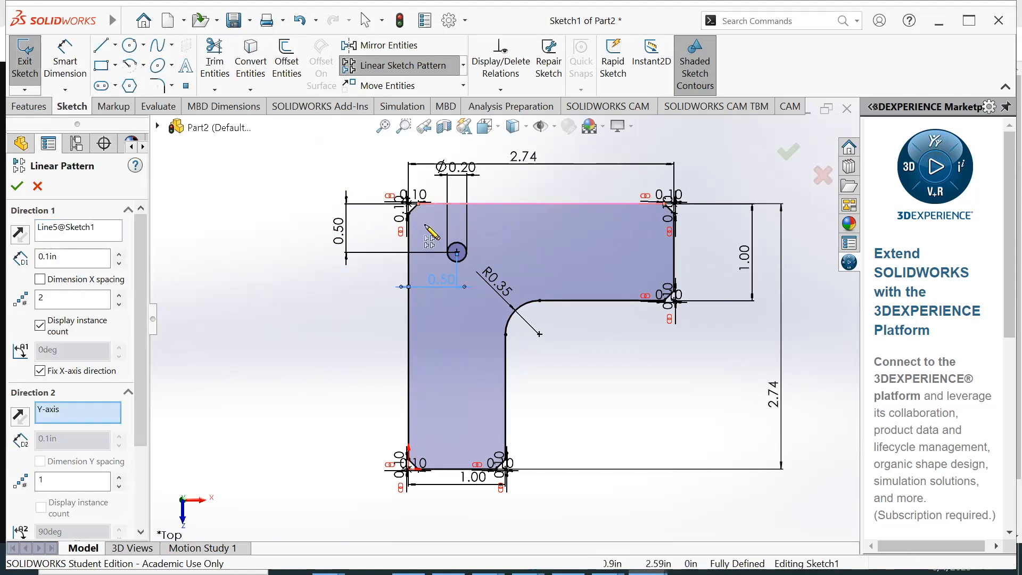
{"action": "scroll", "coordinate": [40, 359], "scroll_direction": "down", "scroll_amount": 3}
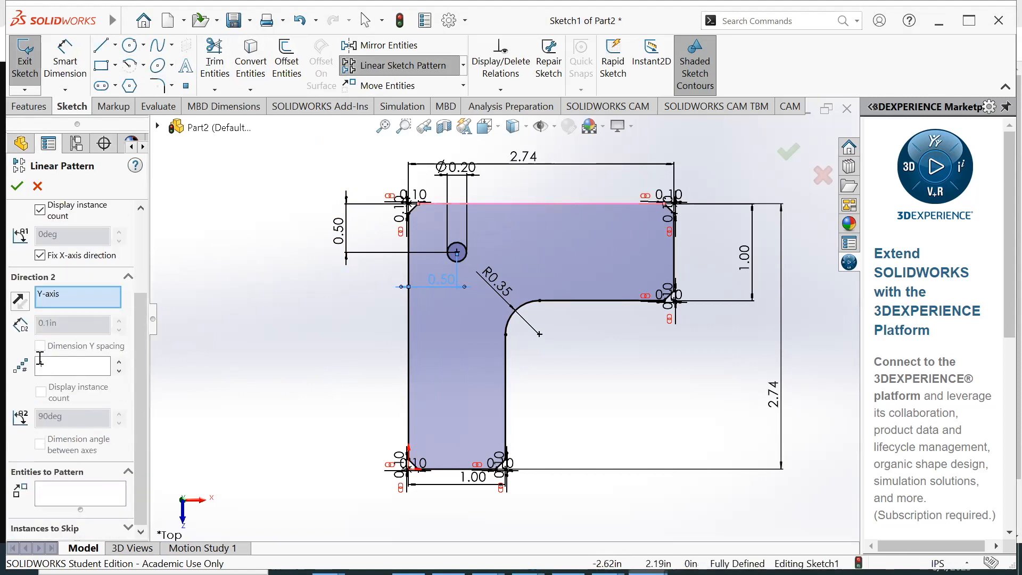
{"action": "left_click", "coordinate": [63, 502]}
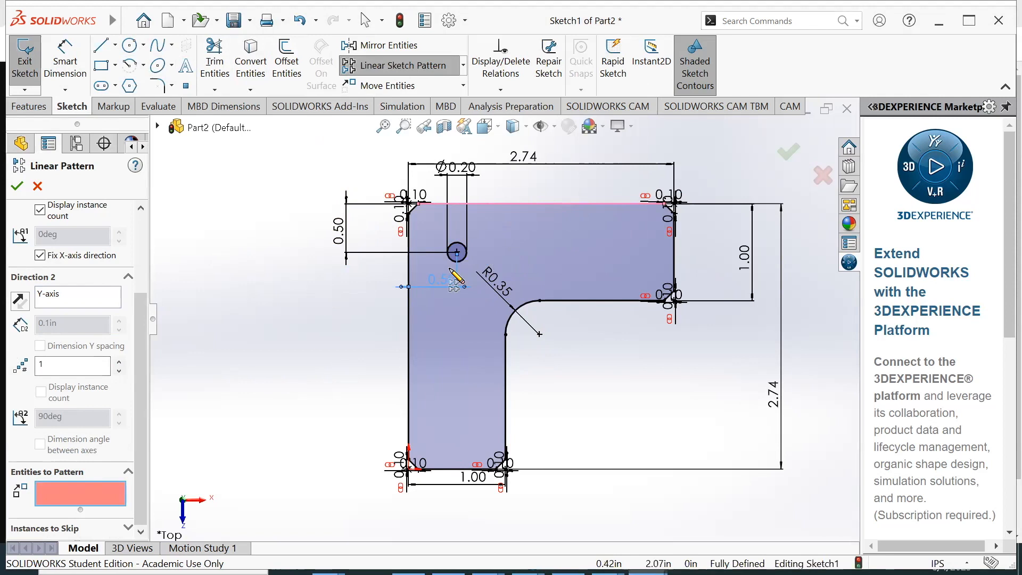
{"action": "scroll", "coordinate": [95, 289], "scroll_direction": "up", "scroll_amount": 3}
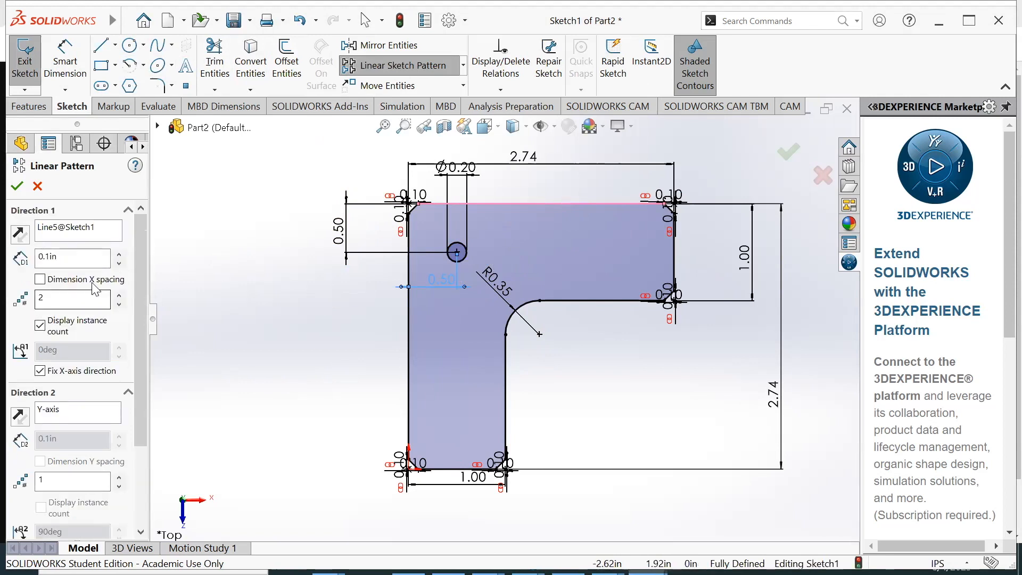
{"action": "left_click", "coordinate": [43, 422]}
{"action": "left_click", "coordinate": [408, 334]}
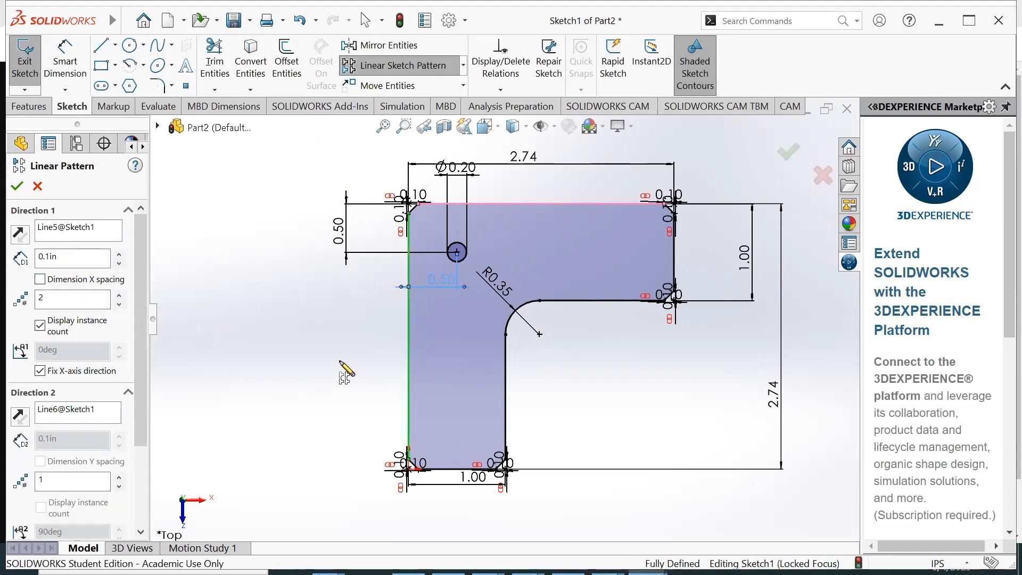
{"action": "scroll", "coordinate": [83, 435], "scroll_direction": "down", "scroll_amount": 3}
{"action": "left_click", "coordinate": [457, 254]}
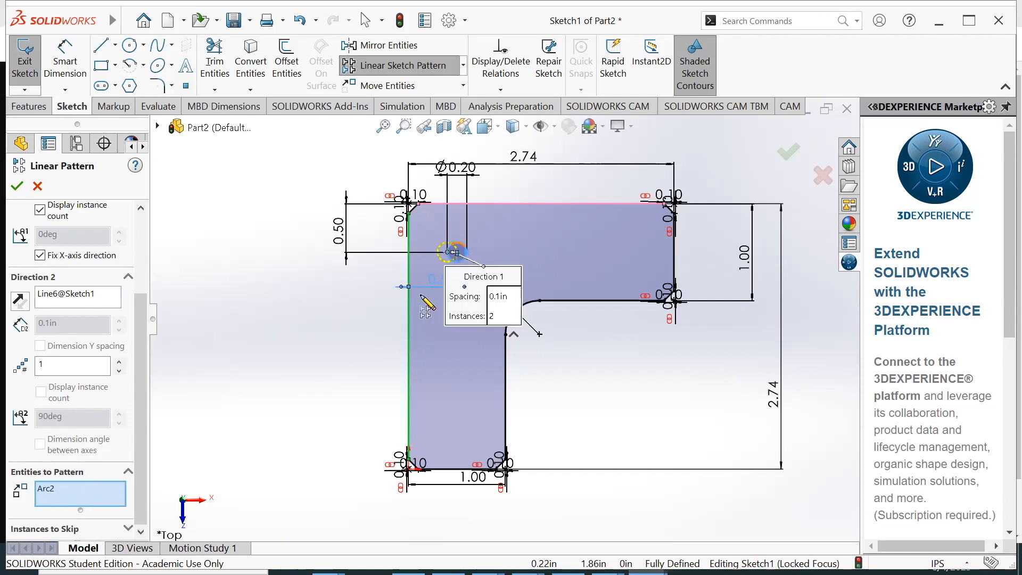
{"action": "scroll", "coordinate": [79, 276], "scroll_direction": "down", "scroll_amount": 3}
{"action": "scroll", "coordinate": [93, 281], "scroll_direction": "up", "scroll_amount": 3}
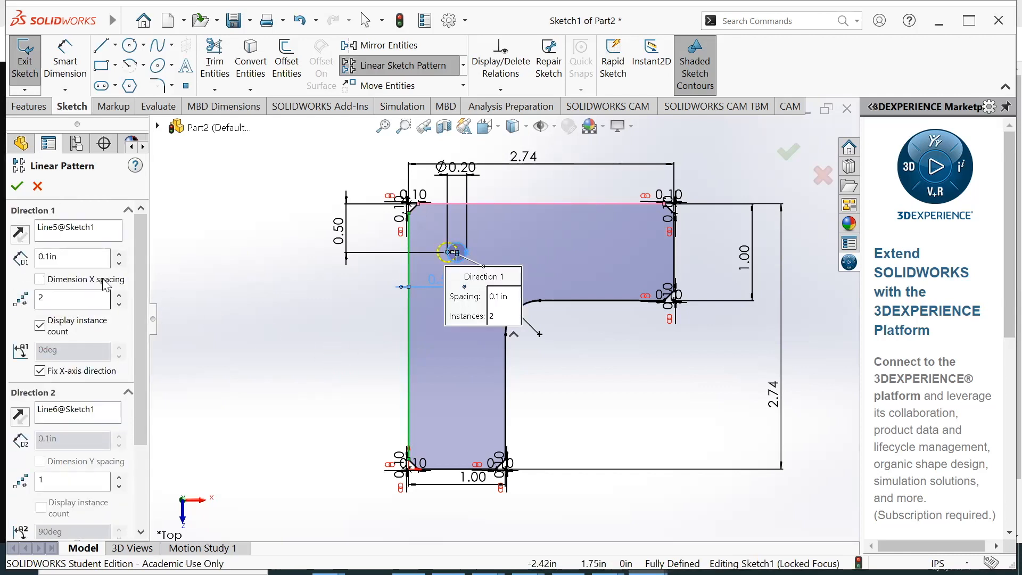
{"action": "left_click", "coordinate": [119, 297]}
{"action": "left_click", "coordinate": [119, 297]}
{"action": "left_click", "coordinate": [120, 296]}
{"action": "left_click", "coordinate": [119, 478]}
{"action": "left_click", "coordinate": [118, 478]}
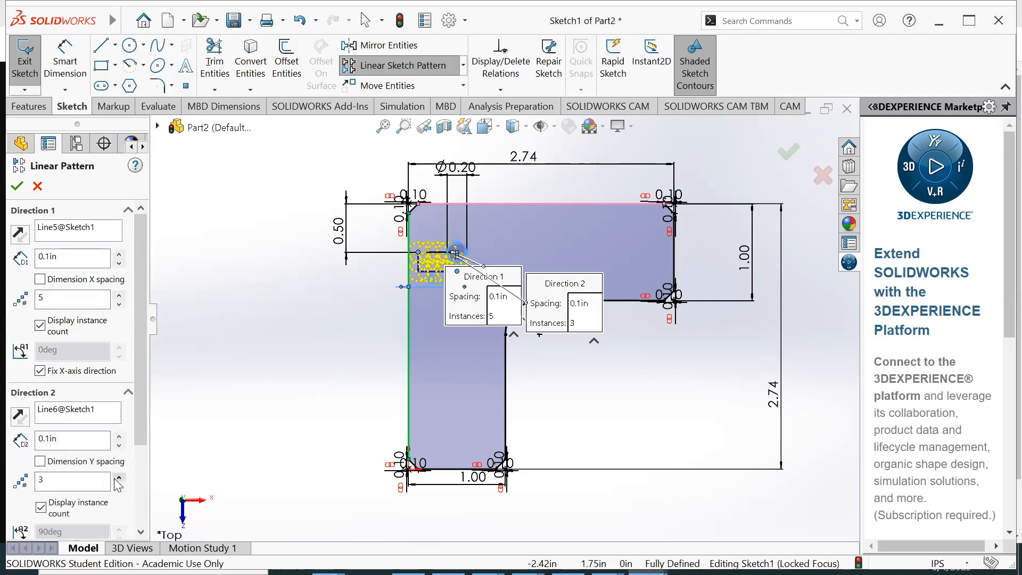
{"action": "left_click", "coordinate": [119, 254]}
{"action": "left_click", "coordinate": [119, 254]}
{"action": "left_click", "coordinate": [119, 254]}
{"action": "left_click", "coordinate": [119, 254]}
{"action": "left_click", "coordinate": [119, 254]}
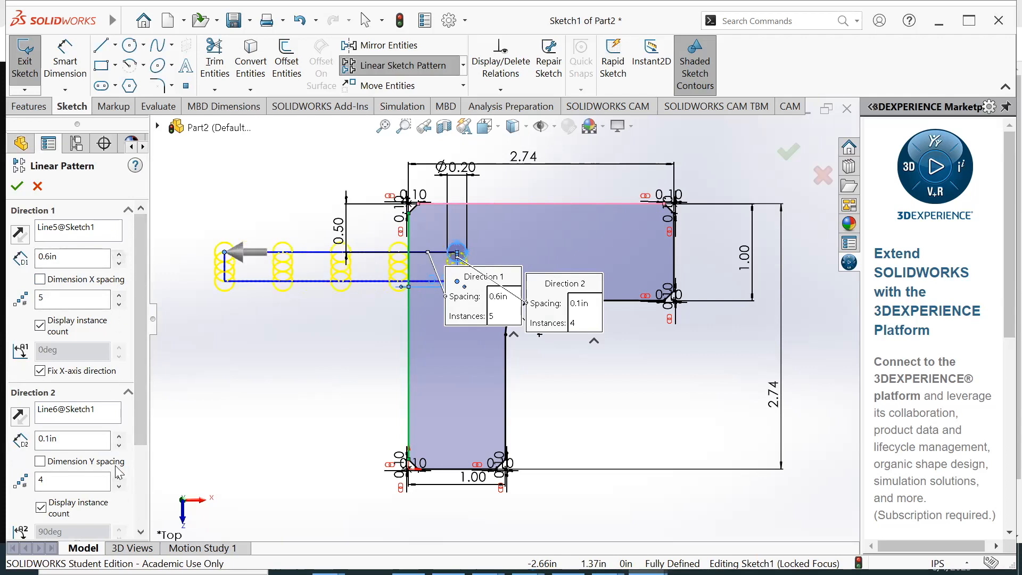
{"action": "left_click", "coordinate": [119, 434]}
{"action": "left_click", "coordinate": [119, 435]}
{"action": "left_click", "coordinate": [120, 435]}
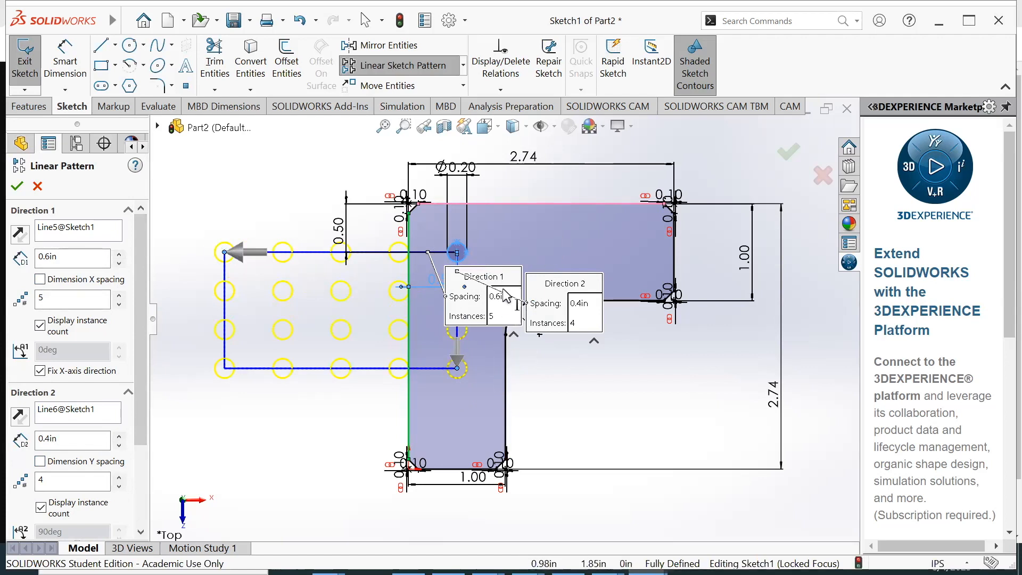
{"action": "left_click", "coordinate": [37, 186]}
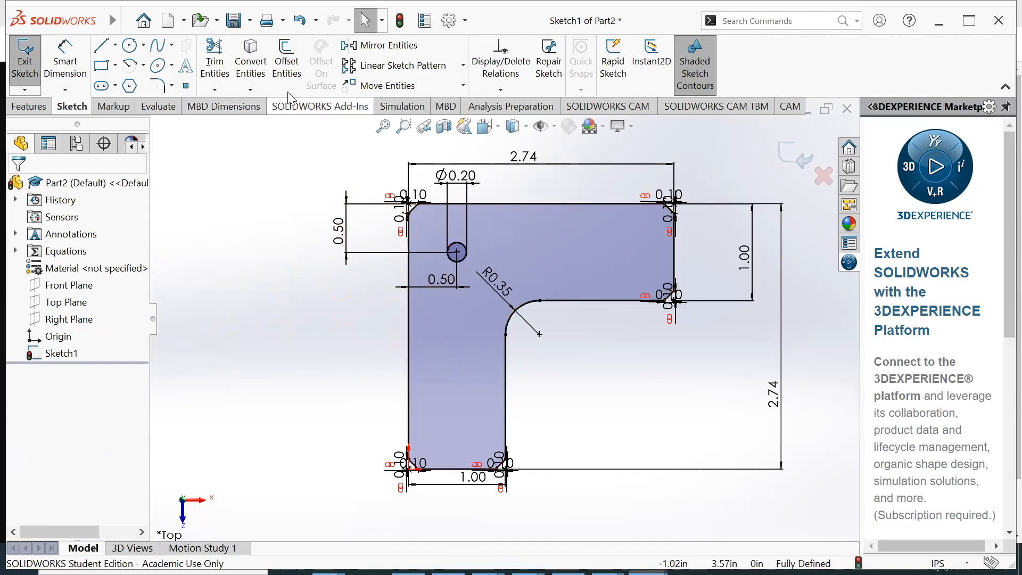
Create a linear sketch pattern of the circle along the L-profile's upper edge, direction reversed into the horizontal leg, with 5 instances spaced 0.5 in
{"action": "left_click", "coordinate": [385, 67]}
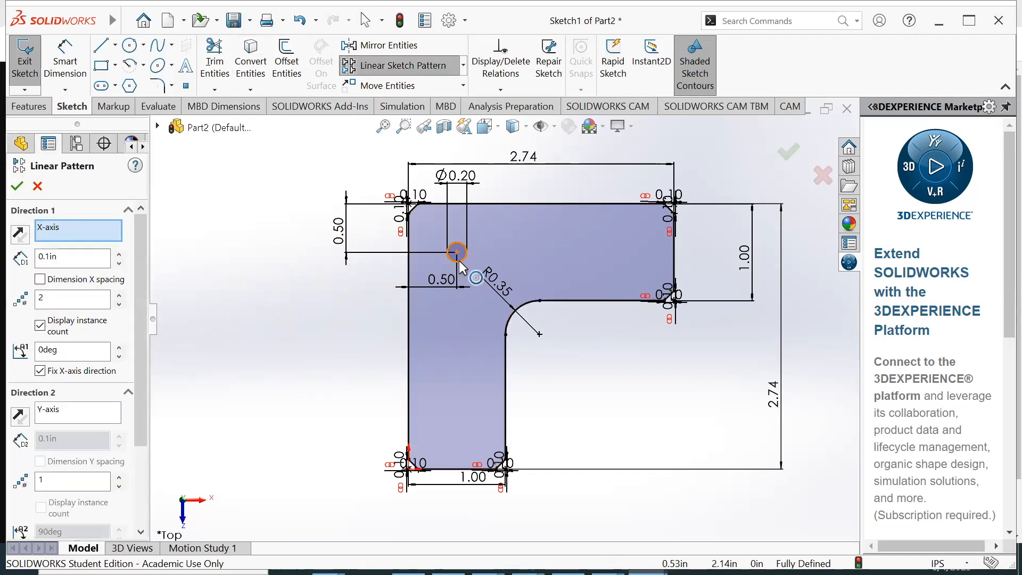
{"action": "left_click", "coordinate": [512, 203]}
{"action": "scroll", "coordinate": [101, 297], "scroll_direction": "down", "scroll_amount": 3}
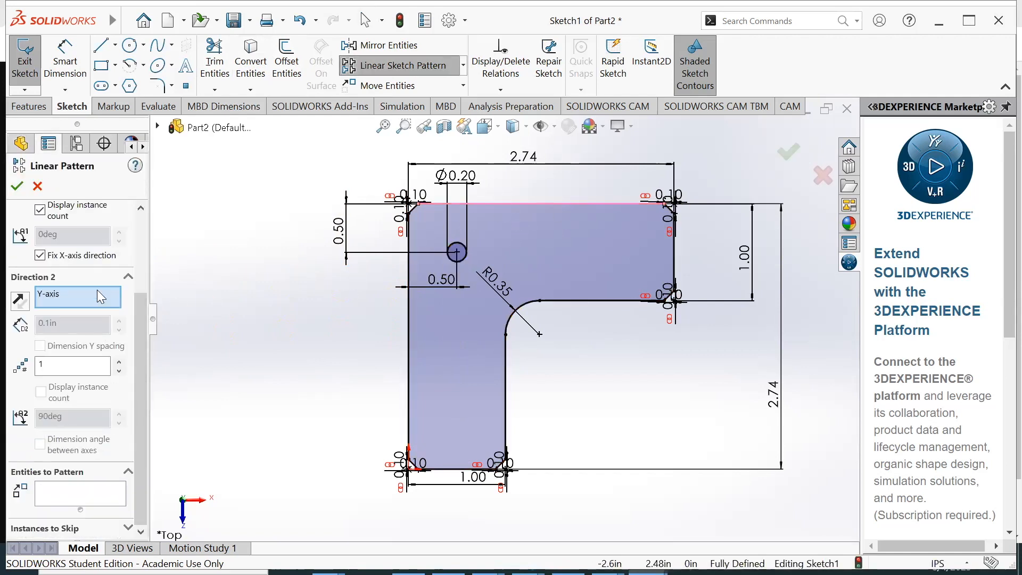
{"action": "left_click", "coordinate": [69, 495]}
{"action": "left_click", "coordinate": [463, 260]}
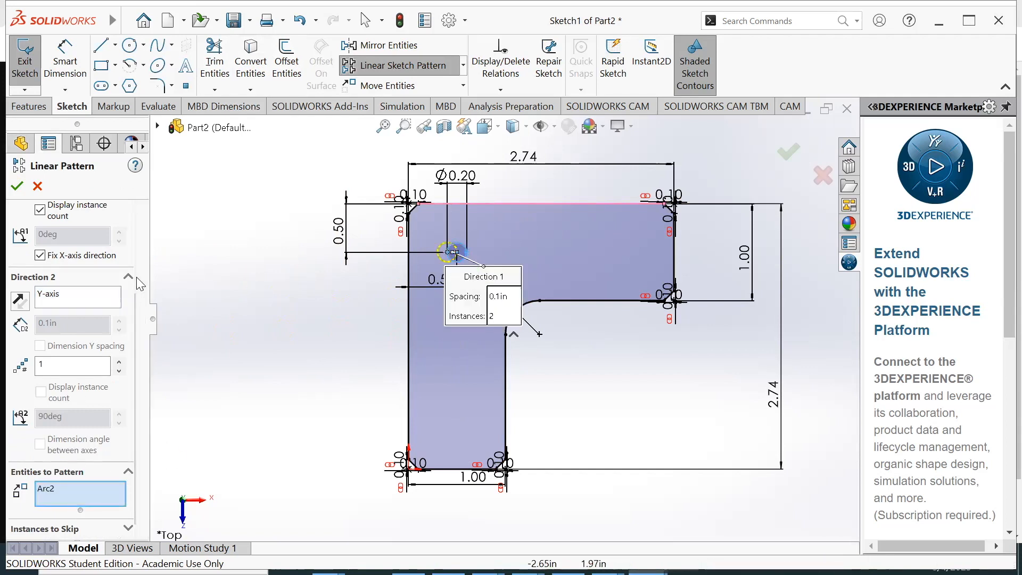
{"action": "scroll", "coordinate": [136, 277], "scroll_direction": "up", "scroll_amount": 3}
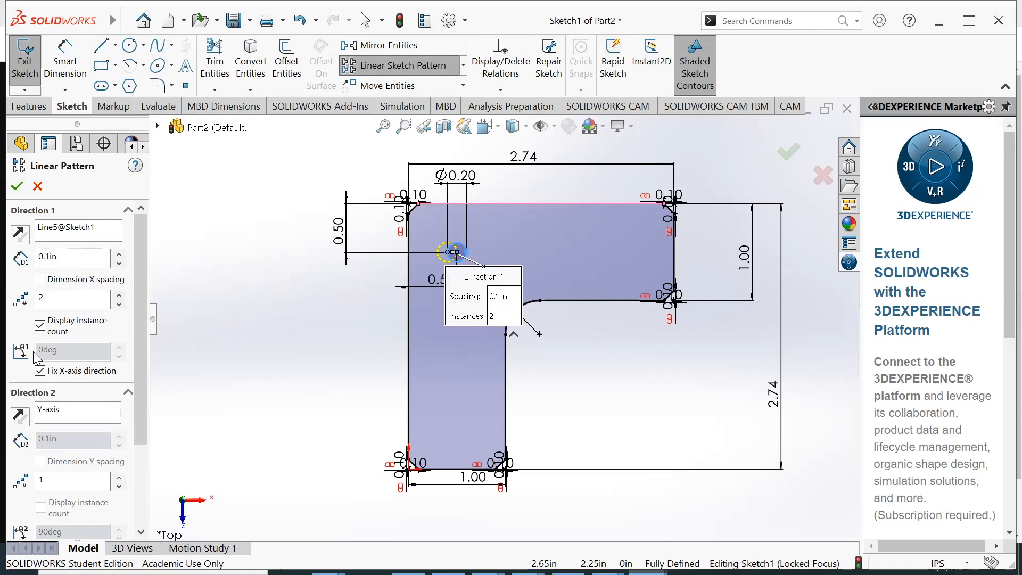
{"action": "left_click", "coordinate": [20, 233]}
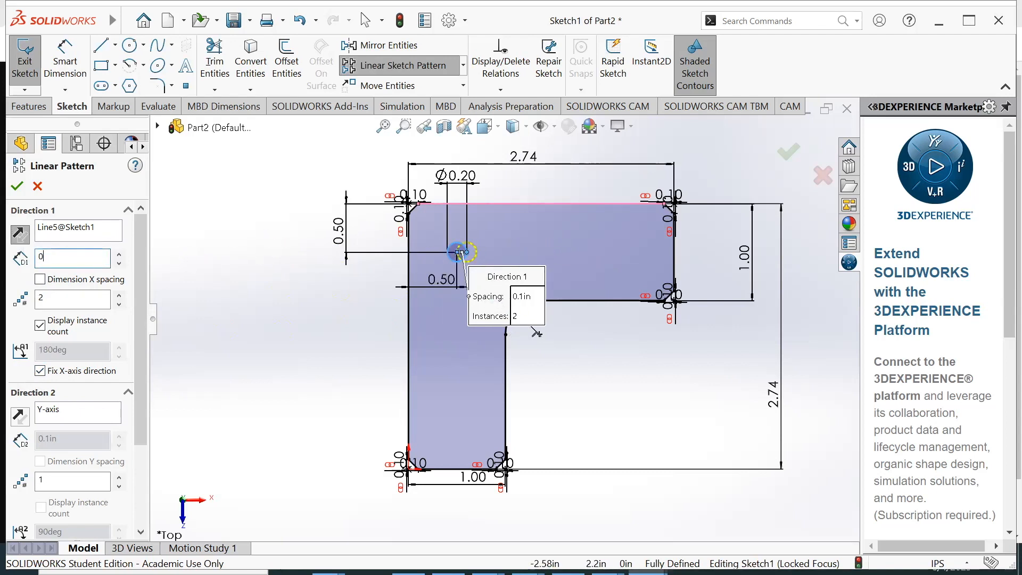
{"action": "key", "text": "Return"}
{"action": "left_click", "coordinate": [119, 296]}
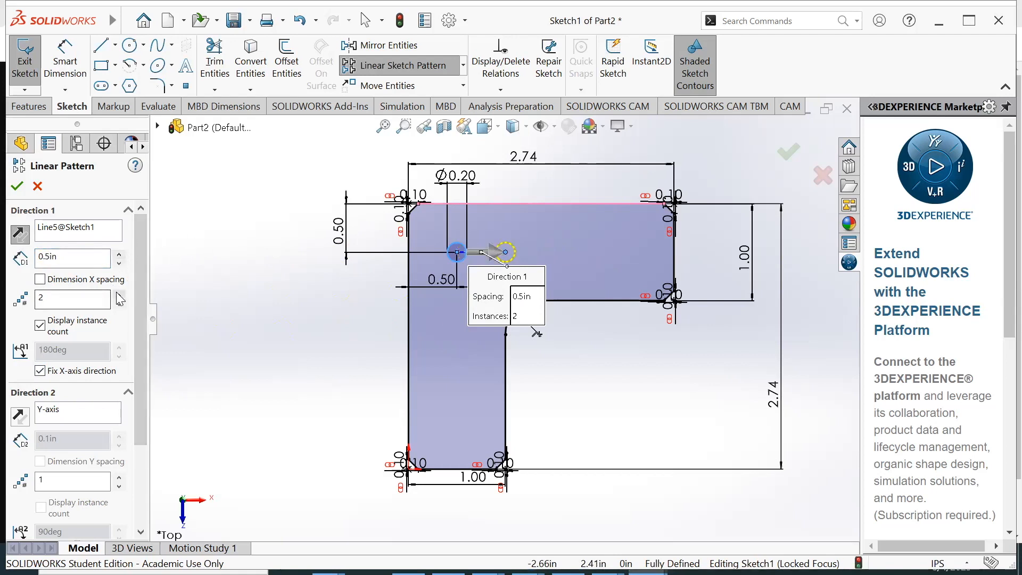
{"action": "left_click", "coordinate": [119, 296]}
{"action": "left_click", "coordinate": [119, 296]}
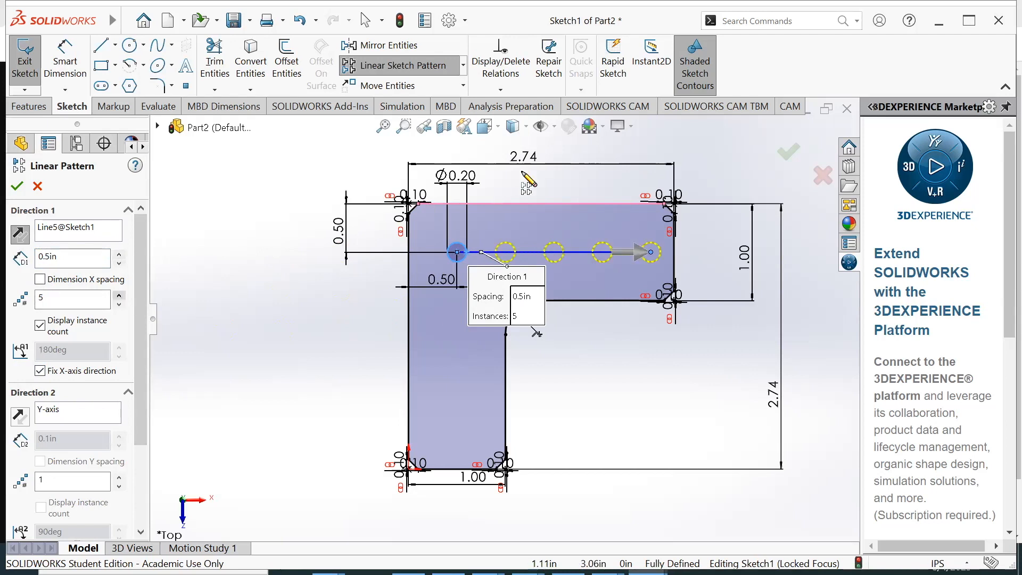
{"action": "left_click", "coordinate": [17, 186]}
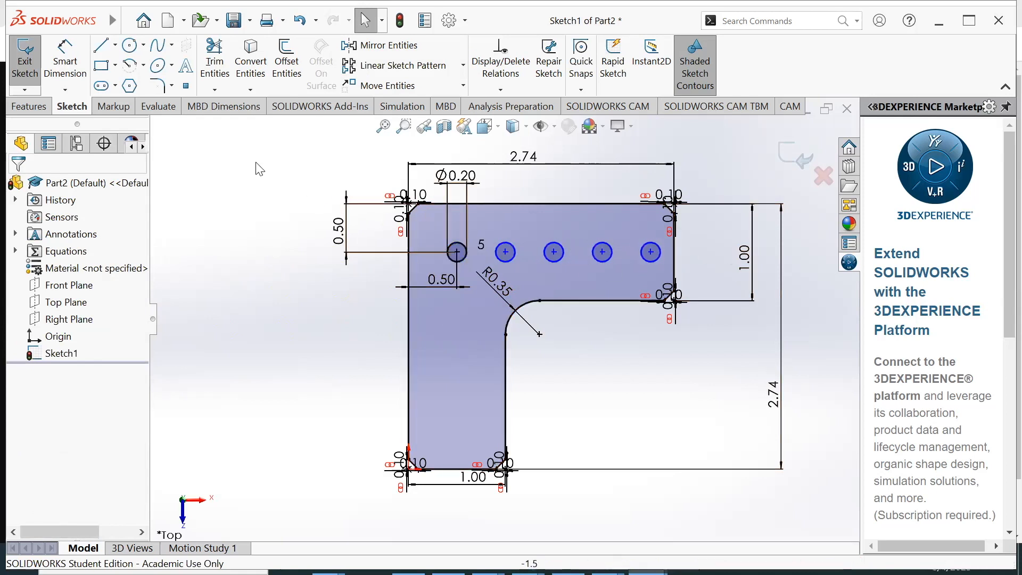
Set up a linear sketch pattern of the 0.20 in circle, using the L-profile's outer vertical edge as the second direction
{"action": "left_click", "coordinate": [384, 70]}
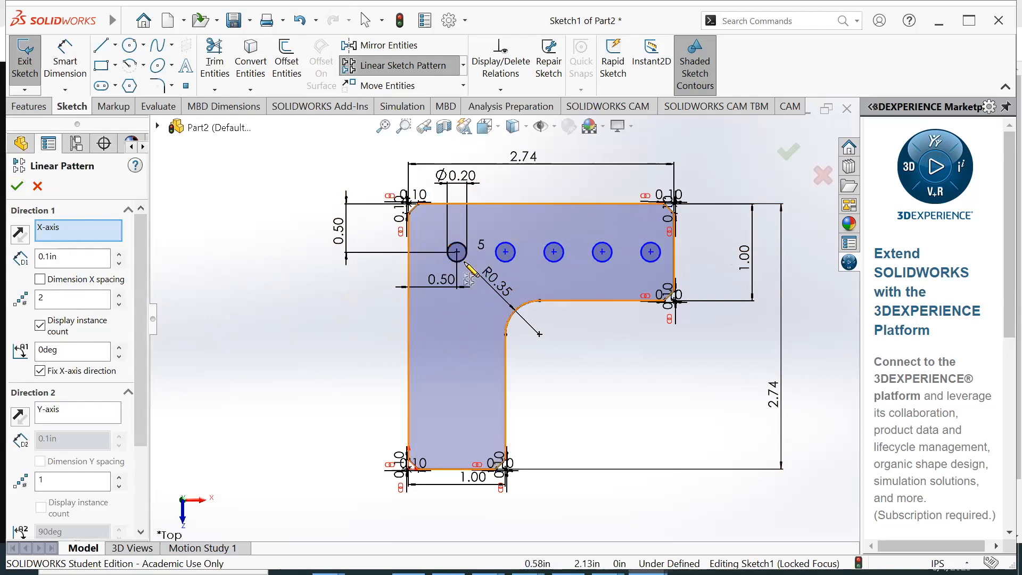
{"action": "left_click", "coordinate": [89, 420]}
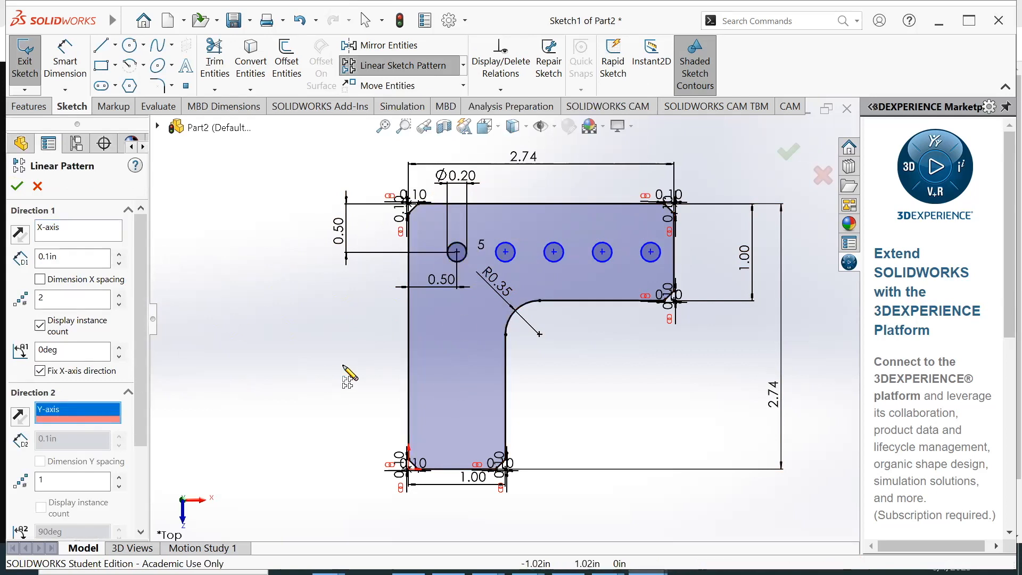
{"action": "left_click", "coordinate": [408, 350]}
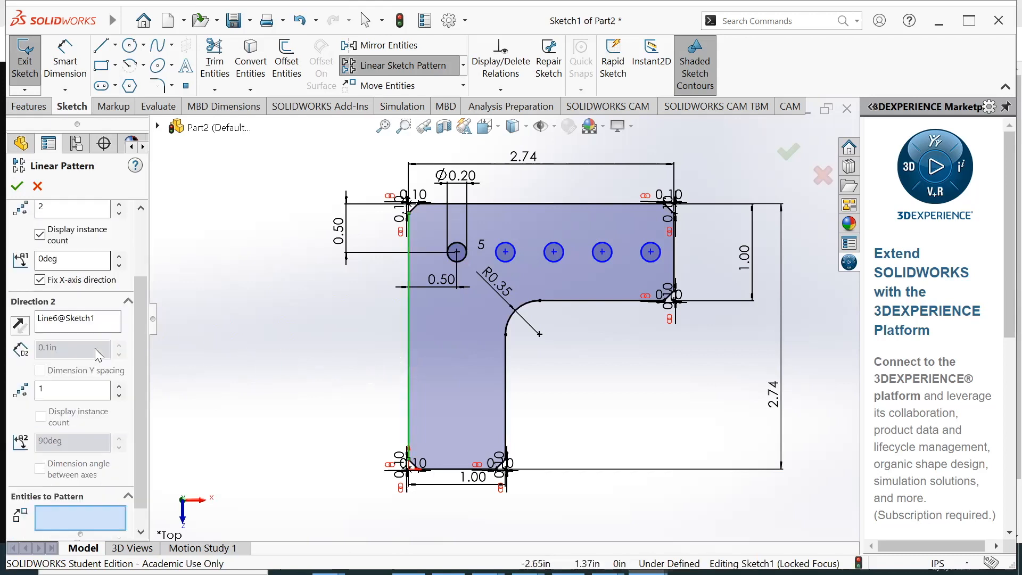
{"action": "left_click", "coordinate": [464, 260]}
{"action": "scroll", "coordinate": [105, 292], "scroll_direction": "up", "scroll_amount": 3}
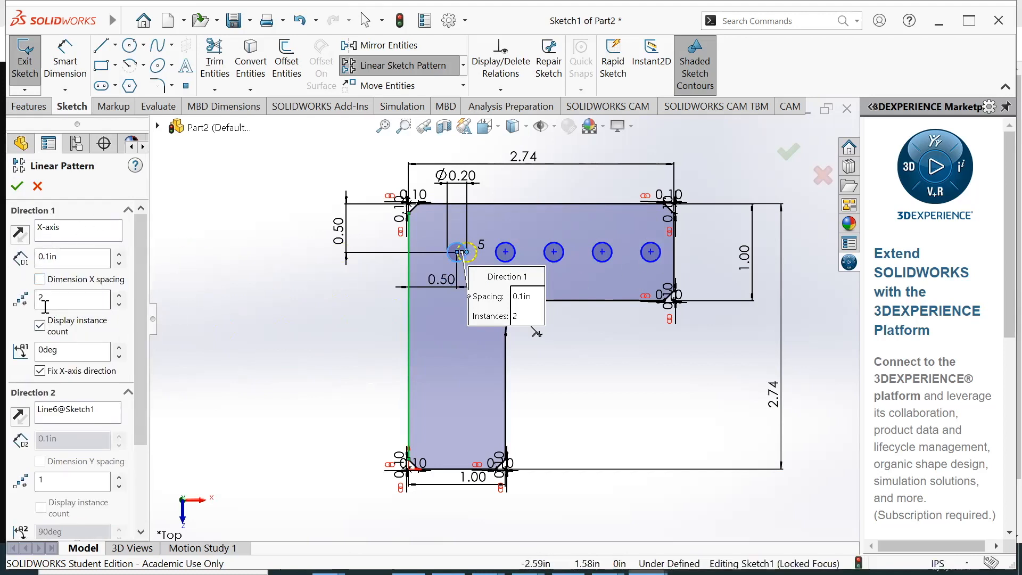
{"action": "scroll", "coordinate": [105, 408], "scroll_direction": "down", "scroll_amount": 3}
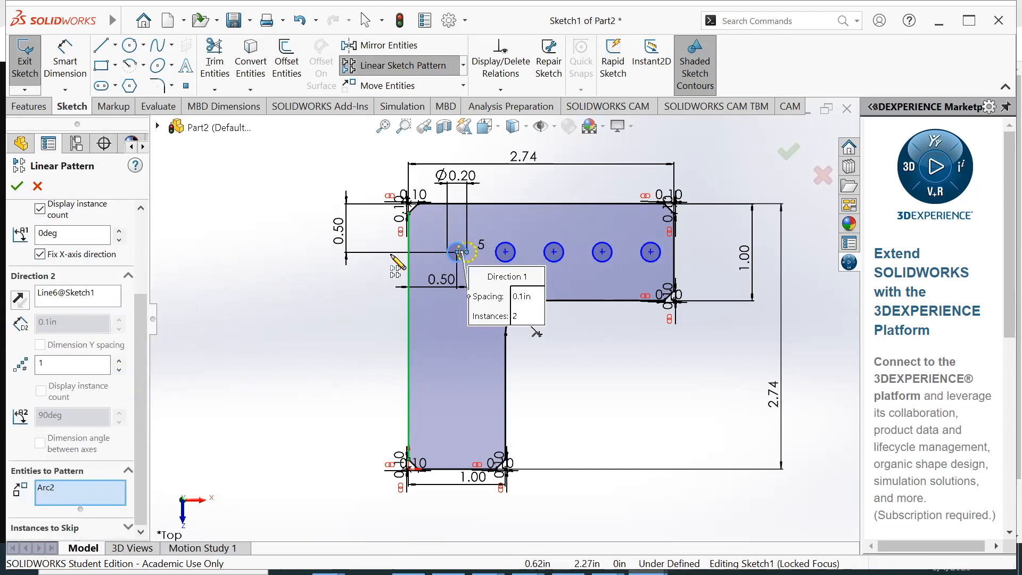
{"action": "scroll", "coordinate": [65, 233], "scroll_direction": "up", "scroll_amount": 3}
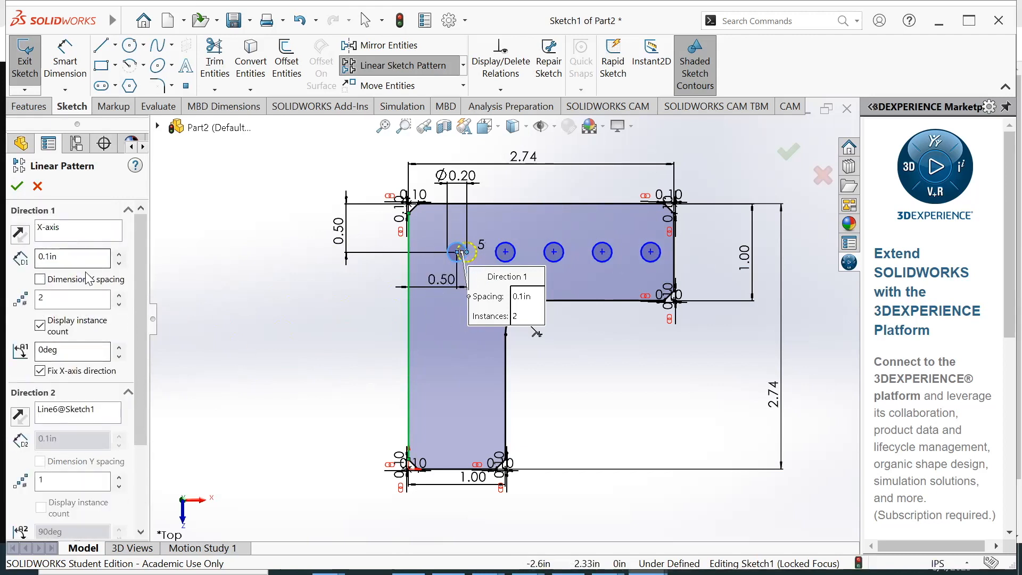
Reduce the pattern's first direction to 1 instance and create 5 instances spaced 0.5 in down the vertical leg
{"action": "left_click", "coordinate": [119, 304]}
{"action": "scroll", "coordinate": [120, 306], "scroll_direction": "down", "scroll_amount": 2}
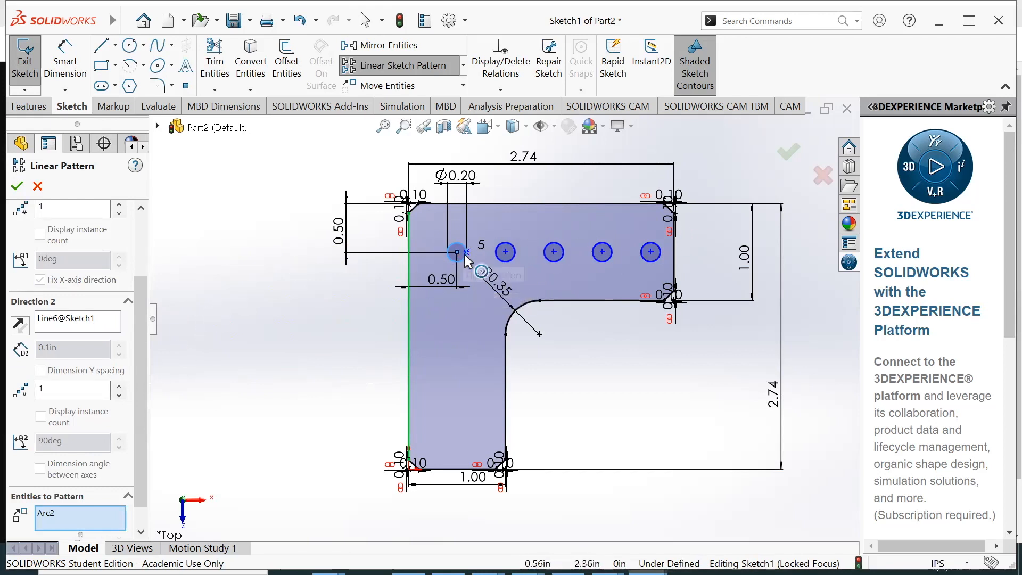
{"action": "left_click", "coordinate": [120, 386]}
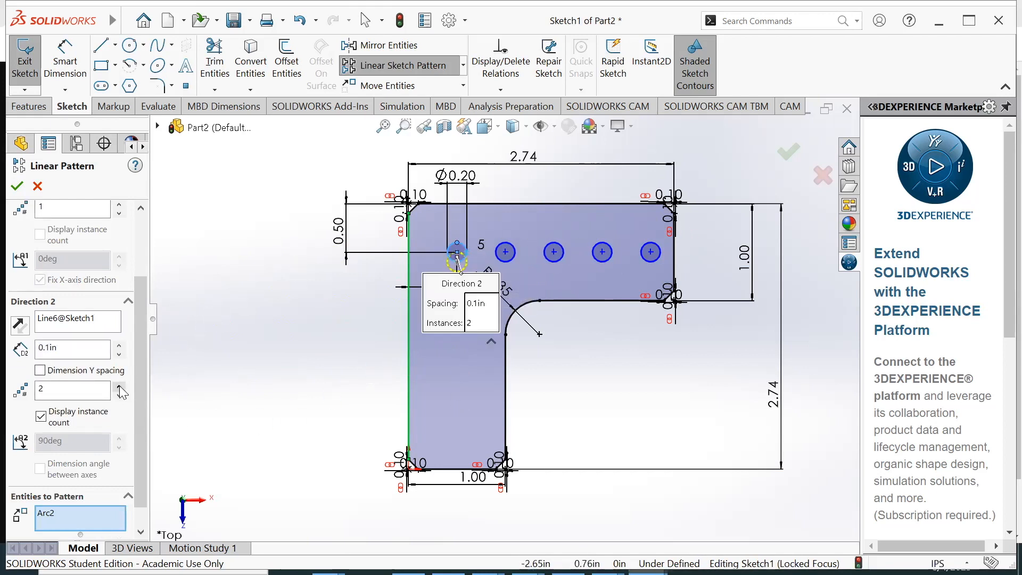
{"action": "left_click", "coordinate": [120, 386]}
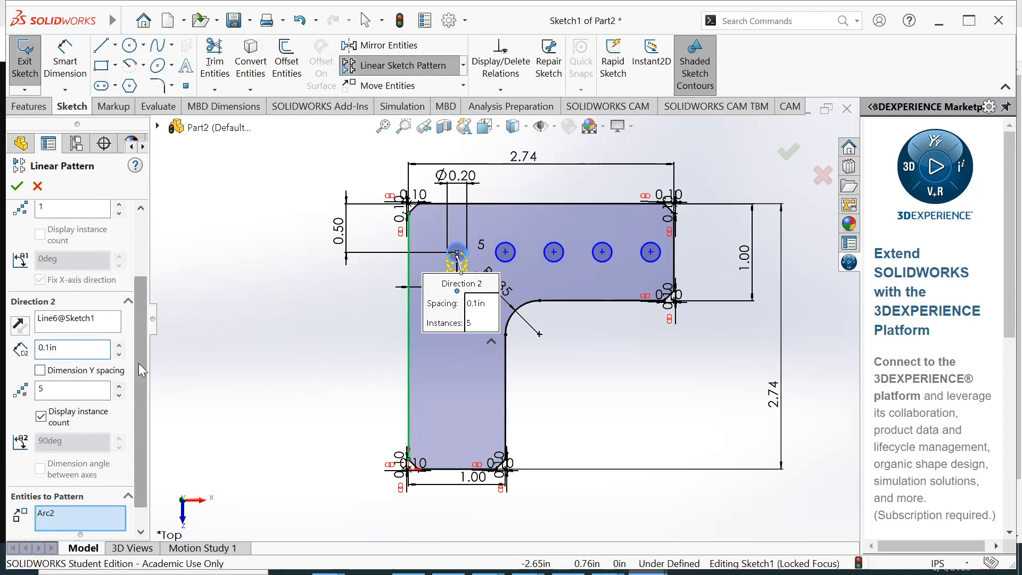
{"action": "key", "text": "BackSpace"}
{"action": "type", "text": "5"}
{"action": "left_click", "coordinate": [18, 185]}
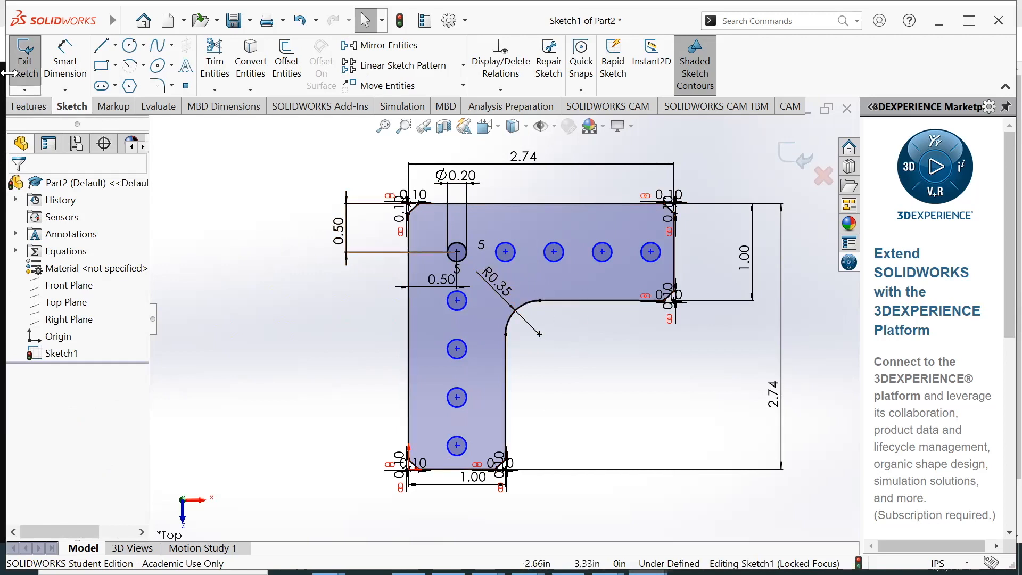
Close the sketch and extrude the L-profile with its holes to the drawing's plate thickness, a blind depth of 0.09 in
{"action": "left_click", "coordinate": [24, 62]}
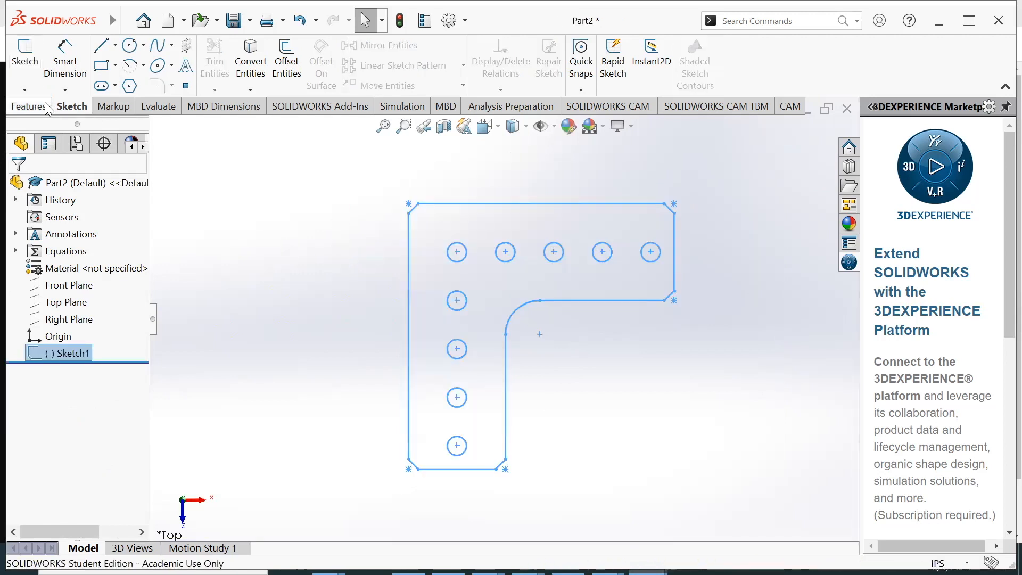
{"action": "left_click", "coordinate": [47, 108]}
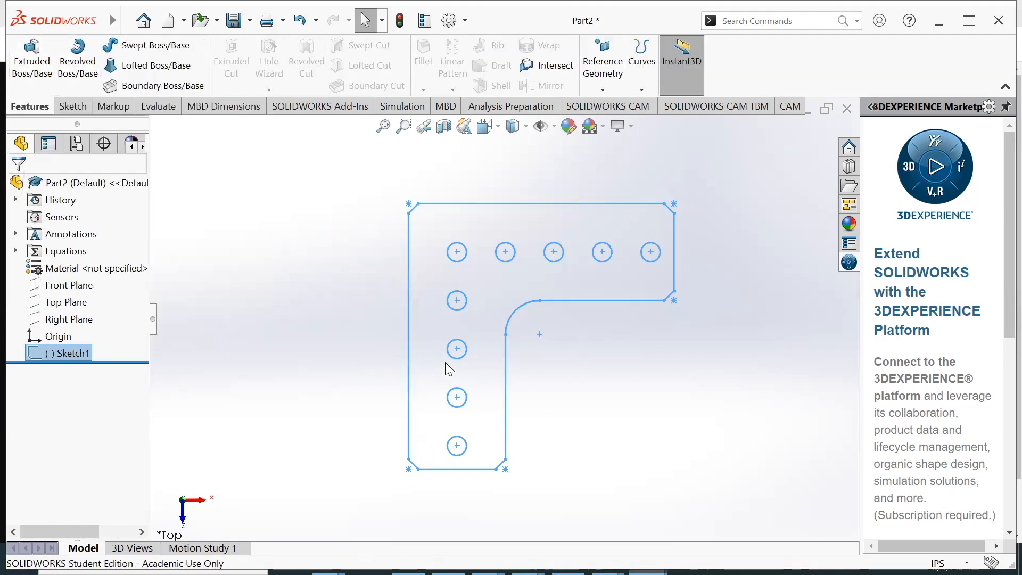
{"action": "key", "text": "alt+Tab"}
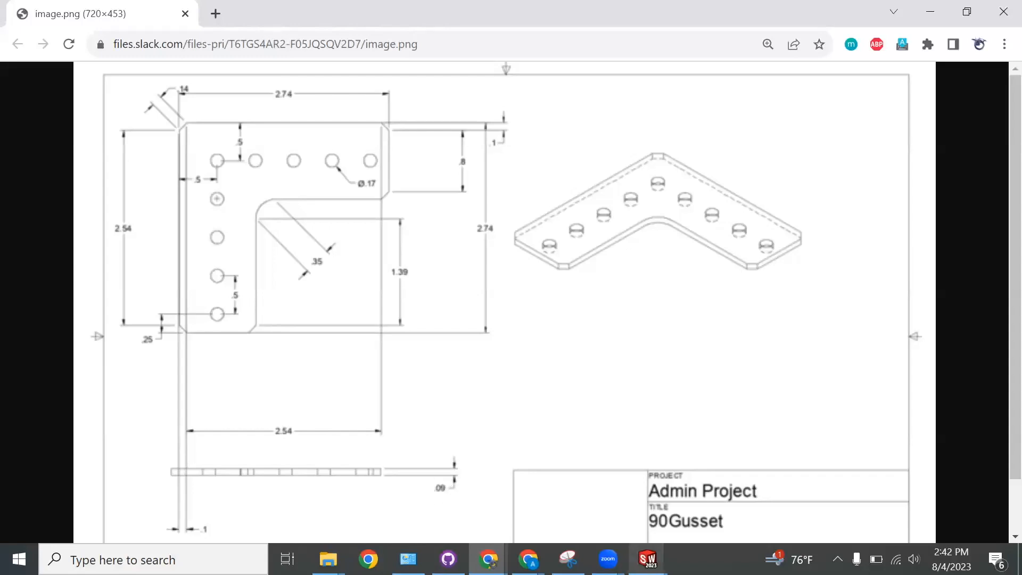
{"action": "mouse_move", "coordinate": [649, 559]}
{"action": "left_click", "coordinate": [692, 498]}
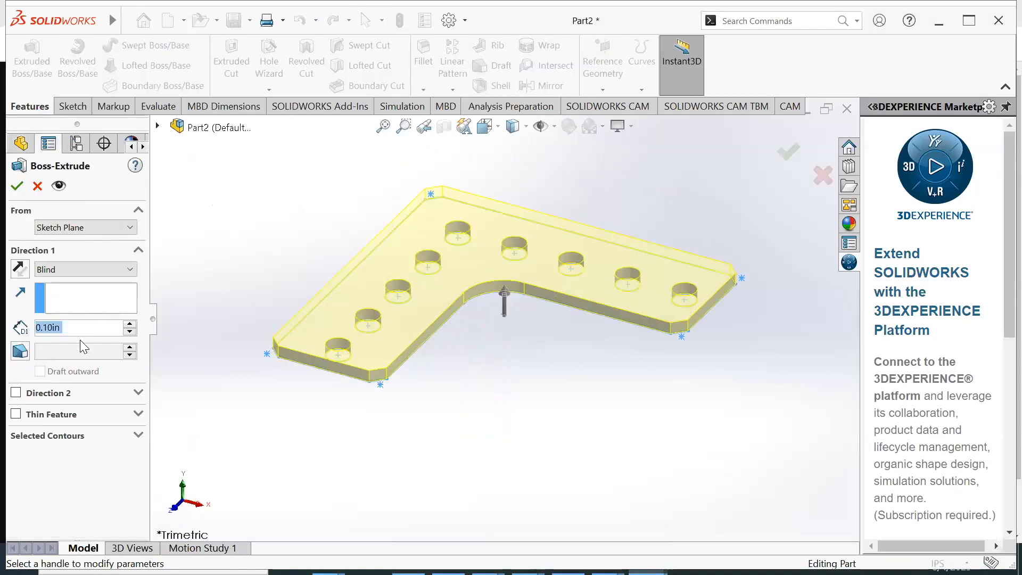
{"action": "type", "text": "0.09"}
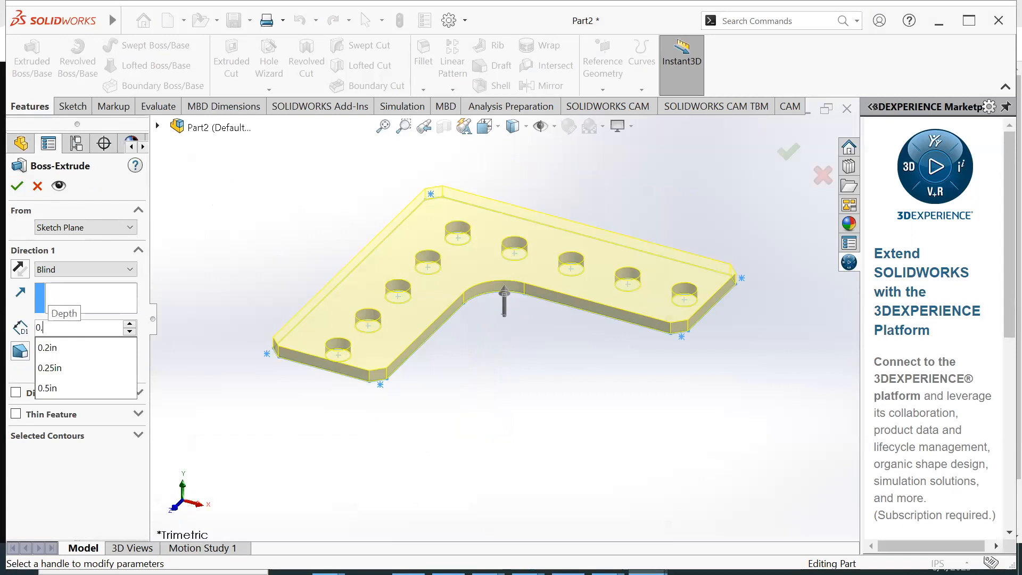
{"action": "left_click", "coordinate": [17, 187]}
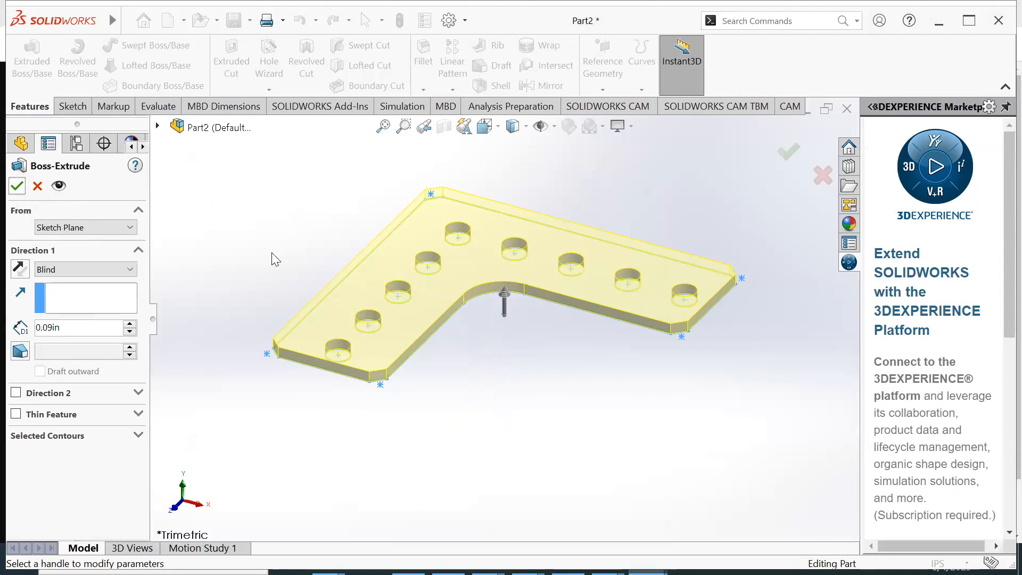
{"action": "left_click", "coordinate": [17, 186]}
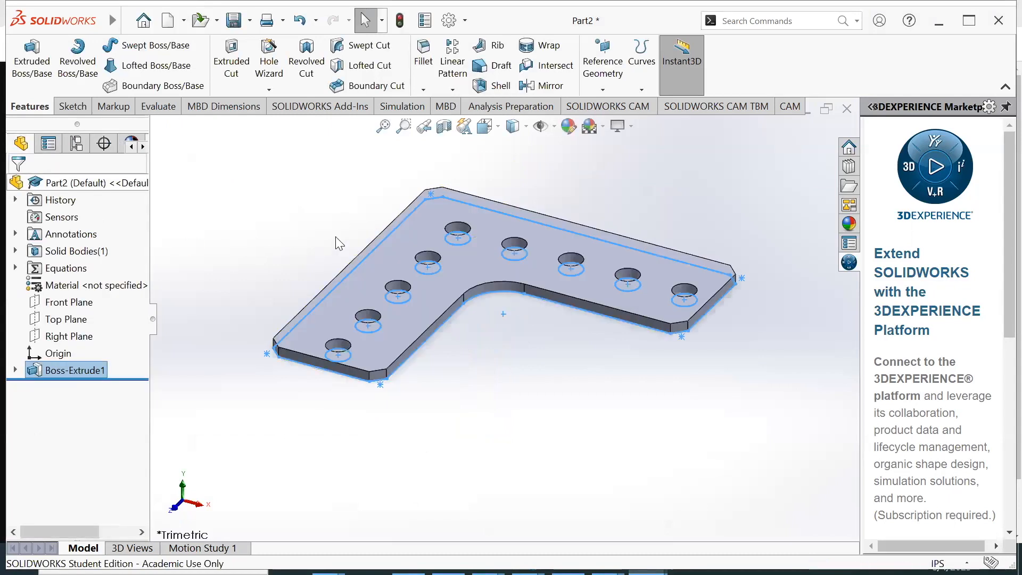
{"action": "left_click", "coordinate": [337, 213]}
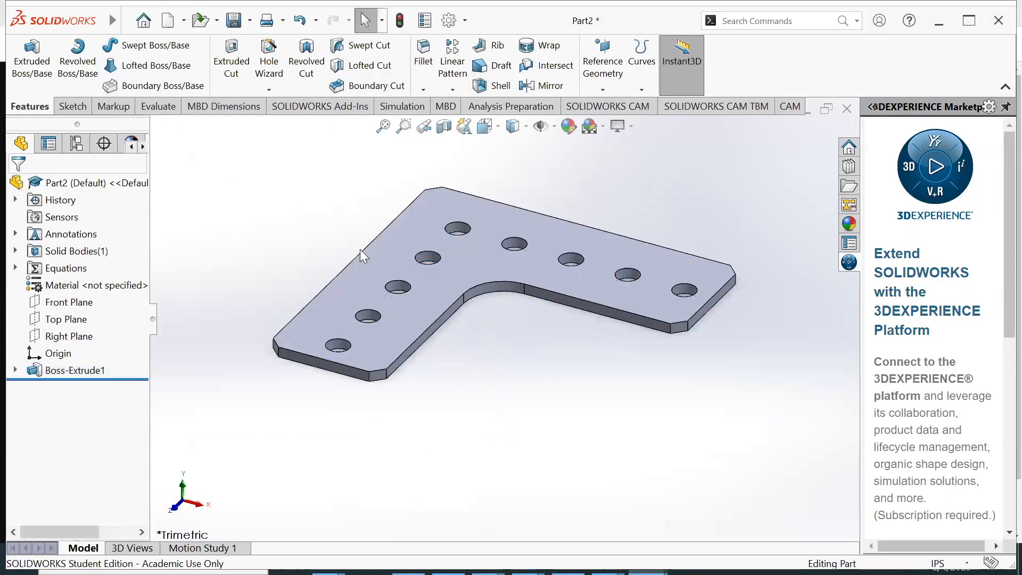